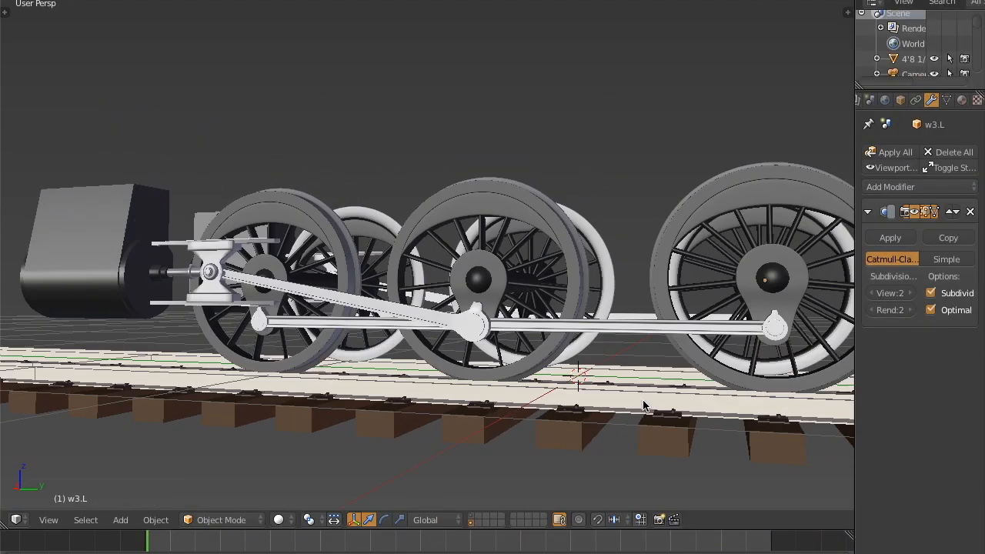
pyautogui.moveTo(645, 406); pyautogui.dragTo(592, 398, button='middle')
pyautogui.moveTo(508, 382); pyautogui.dragTo(659, 378, button='middle')
pyautogui.scroll(2, 661, 381)
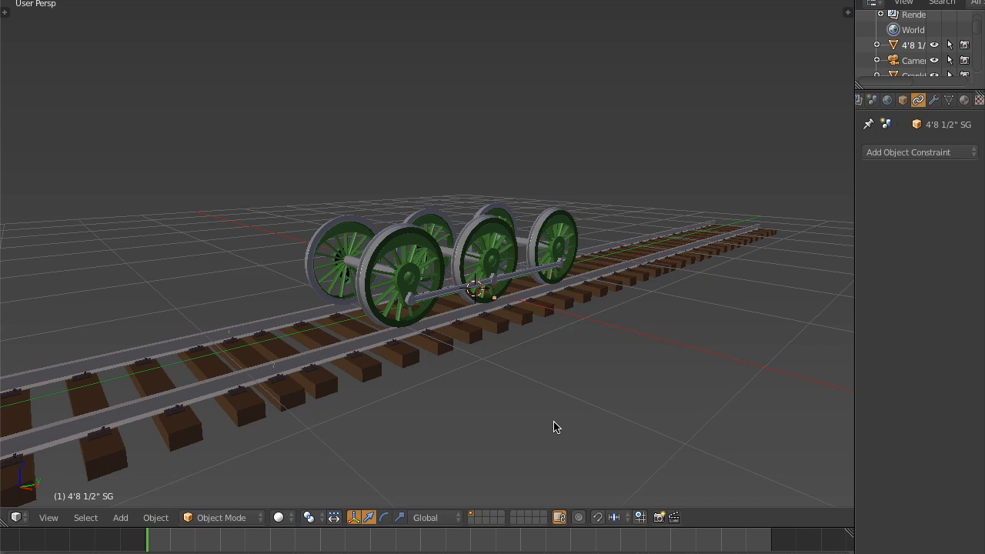
# Add a single-bone armature at the 3D cursor between the wheels
pyautogui.scroll(2, 572, 383)
pyautogui.press('KP_3')
pyautogui.keyDown('shift'); pyautogui.moveTo(723, 324); pyautogui.dragTo(600, 334, button='middle'); pyautogui.keyUp('shift')
pyautogui.hotkey('shift', 'a')
pyautogui.moveTo(709, 169)
pyautogui.moveTo(694, 254)
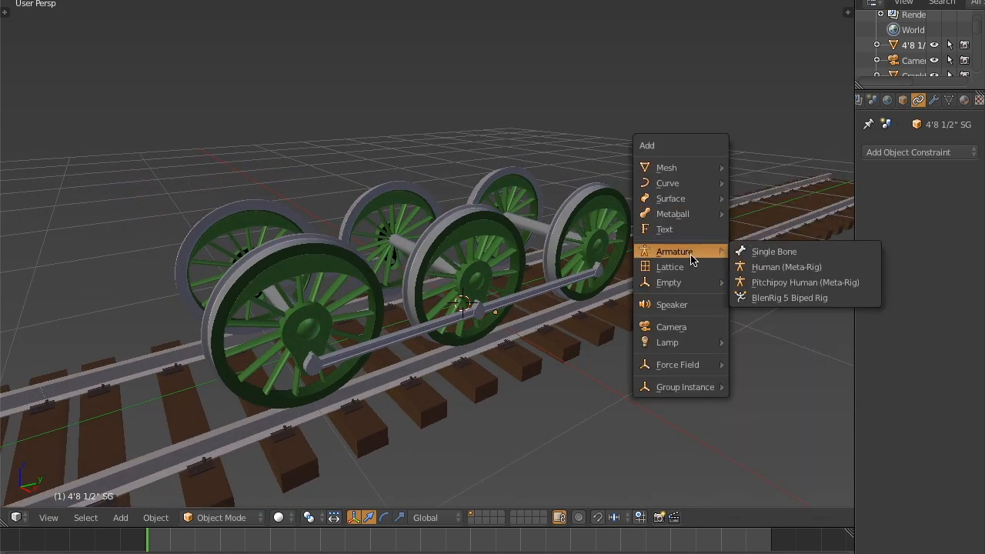
pyautogui.click(755, 252)
pyautogui.moveTo(523, 165); pyautogui.dragTo(531, 187, button='middle')
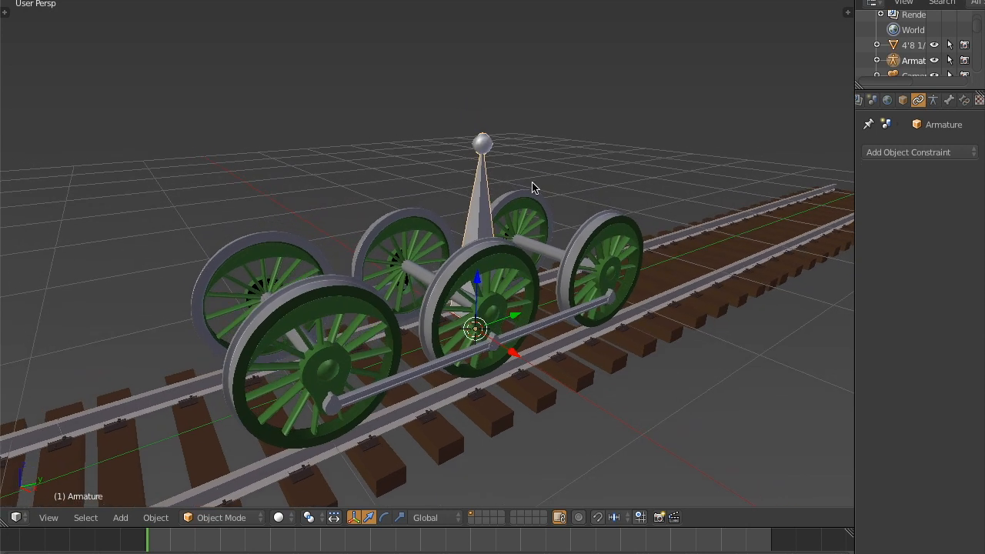
# Rotate the bone's tail 90° about the global X axis in Edit Mode, then return to Object Mode
pyautogui.press('Tab')
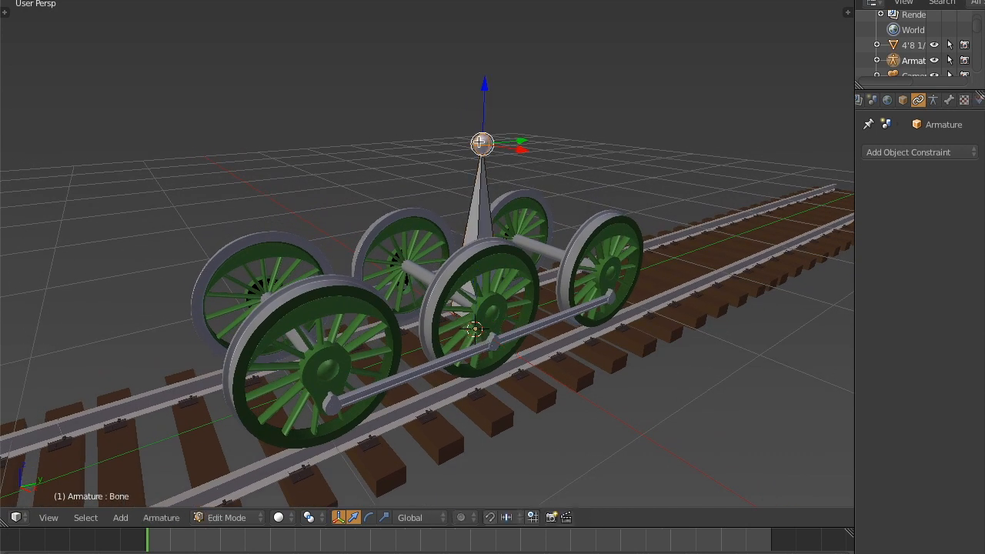
pyautogui.press('r')
pyautogui.press('x')
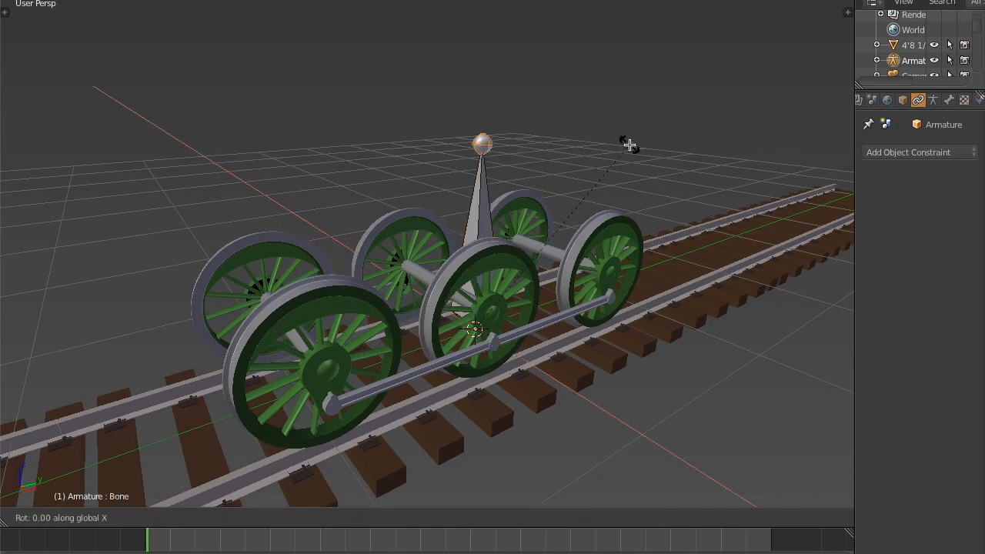
pyautogui.write('90')
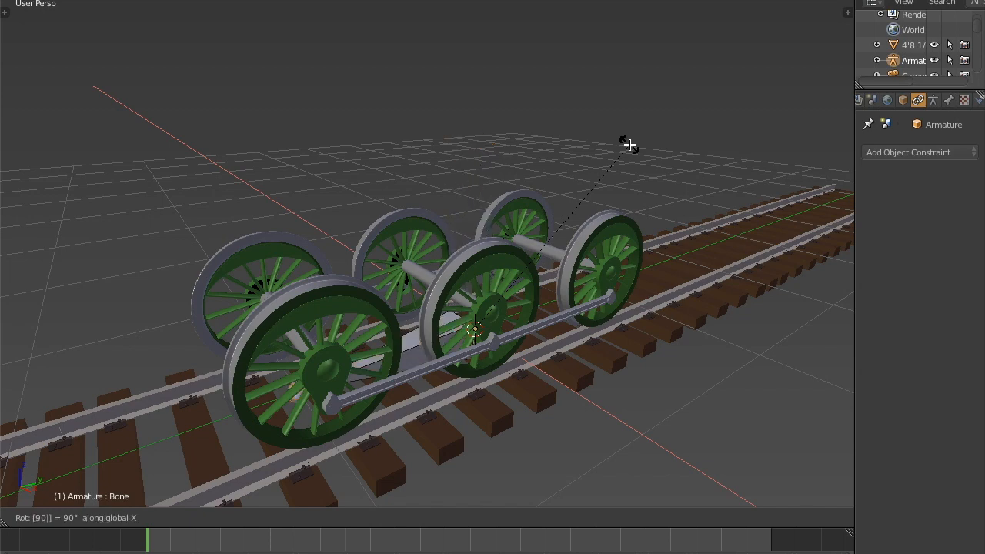
pyautogui.press('Return')
pyautogui.moveTo(440, 334); pyautogui.dragTo(402, 357, button='middle')
pyautogui.moveTo(396, 296); pyautogui.dragTo(447, 276)
pyautogui.moveTo(539, 264); pyautogui.dragTo(666, 196, button='middle')
pyautogui.press('a')
pyautogui.scroll(2, 551, 290)
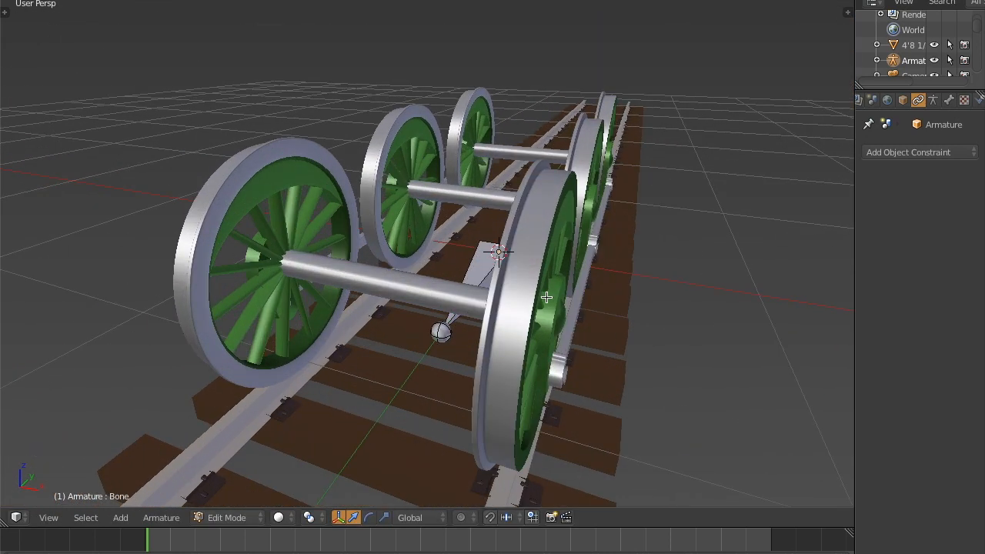
pyautogui.press('Tab')
pyautogui.moveTo(528, 257); pyautogui.dragTo(464, 294, button='middle')
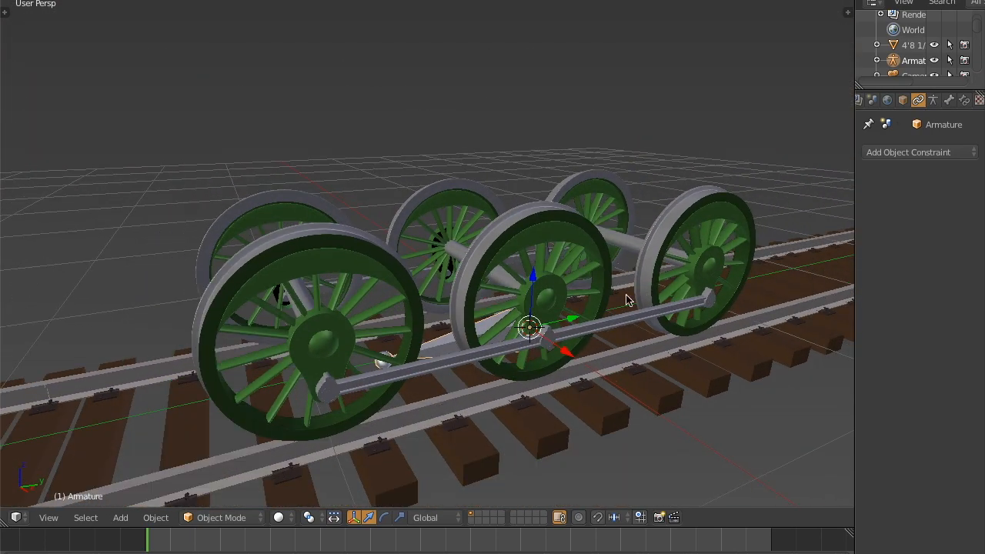
pyautogui.moveTo(463, 274); pyautogui.dragTo(531, 307, button='middle')
pyautogui.press('g')
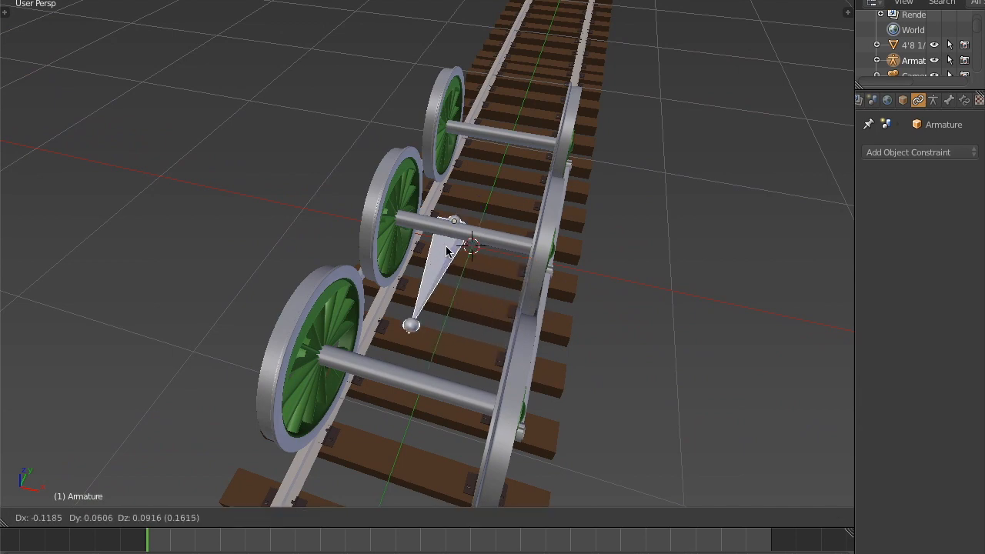
pyautogui.press('Escape')
pyautogui.moveTo(475, 282); pyautogui.dragTo(520, 261, button='middle')
pyautogui.moveTo(520, 251); pyautogui.dragTo(612, 285)
pyautogui.click(598, 230)
pyautogui.hotkey('ctrl', 'z')
pyautogui.hotkey('ctrl', 'z')
pyautogui.press('r')
pyautogui.press('r')
pyautogui.rightClick(521, 285)
pyautogui.moveTo(410, 389); pyautogui.dragTo(466, 322, button='middle')
pyautogui.moveTo(459, 387); pyautogui.dragTo(431, 469, button='middle')
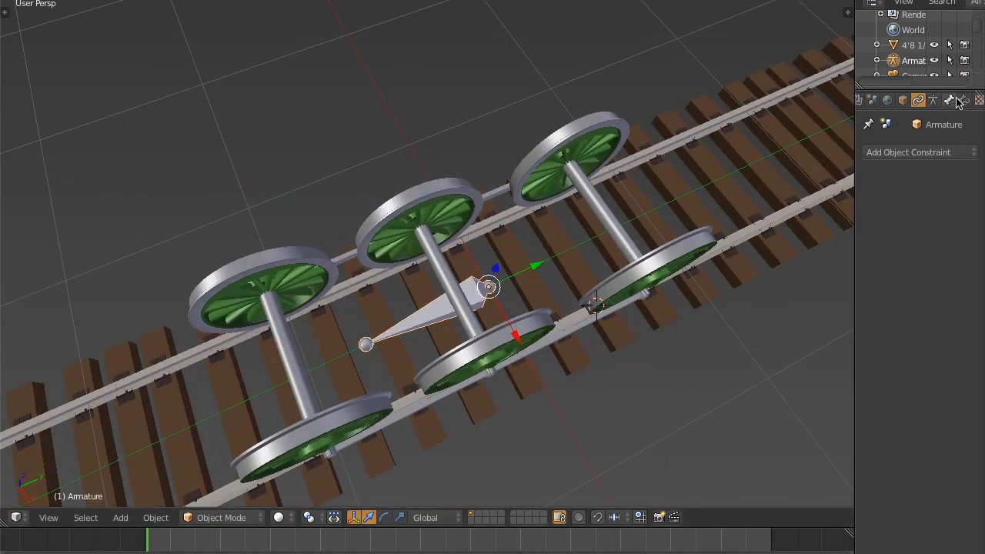
# Rename the armature data with a name beginning with Arm_valve
pyautogui.click(933, 100)
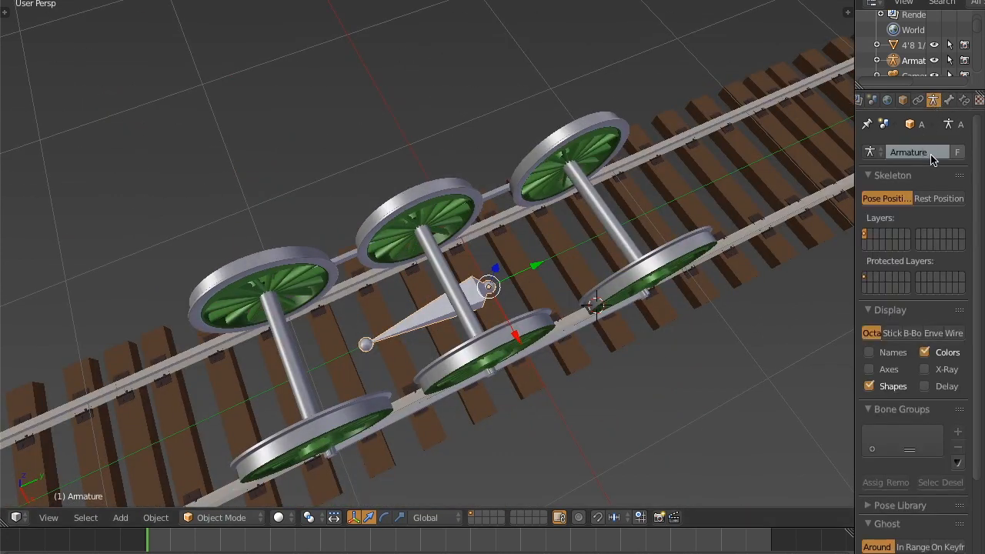
pyautogui.write('Va')
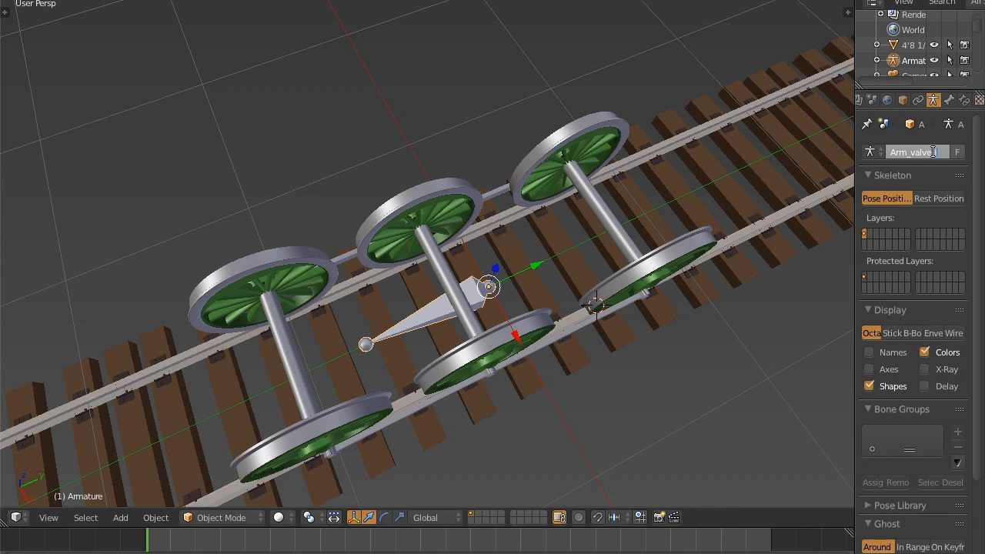
pyautogui.write('G')
pyautogui.press('Return')
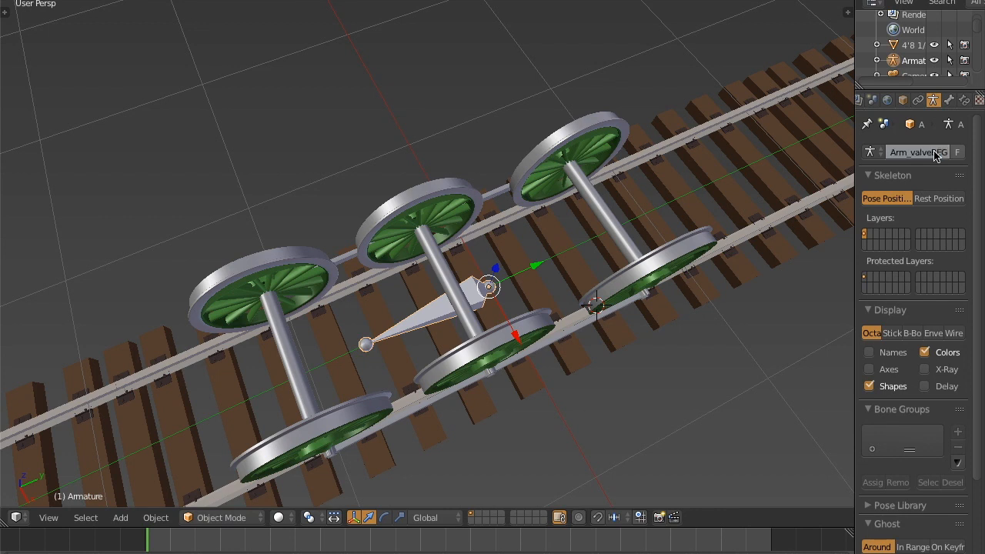
# Rename the armature's flat bone as Root
pyautogui.click(949, 101)
pyautogui.click(922, 152)
pyautogui.write('Root')
pyautogui.press('Return')
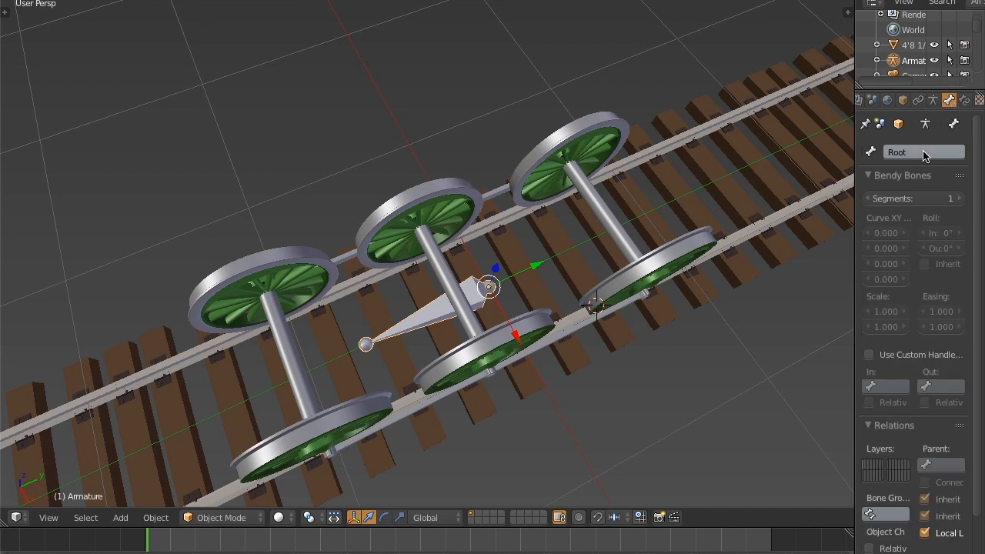
# Snap the 3D cursor to the origin of the middle wheel w2.L, at the centre of its axle
pyautogui.press('KP_3')
pyautogui.moveTo(542, 284); pyautogui.dragTo(592, 280, button='middle')
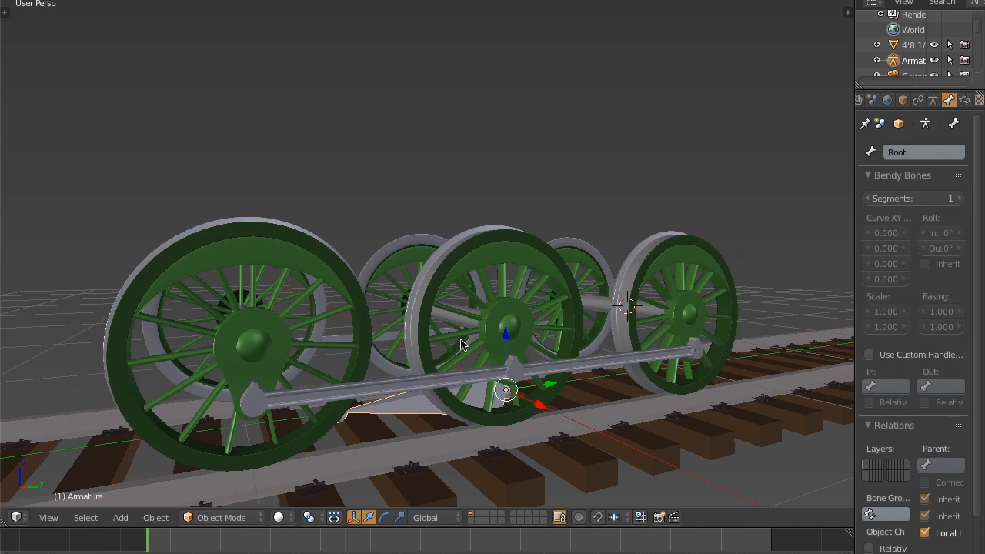
pyautogui.scroll(-2, 484, 313)
pyautogui.keyDown('shift'); pyautogui.moveTo(513, 295); pyautogui.dragTo(508, 274, button='middle'); pyautogui.keyUp('shift')
pyautogui.press('KP_5')
pyautogui.press('KP_3')
pyautogui.scroll(2, 489, 244)
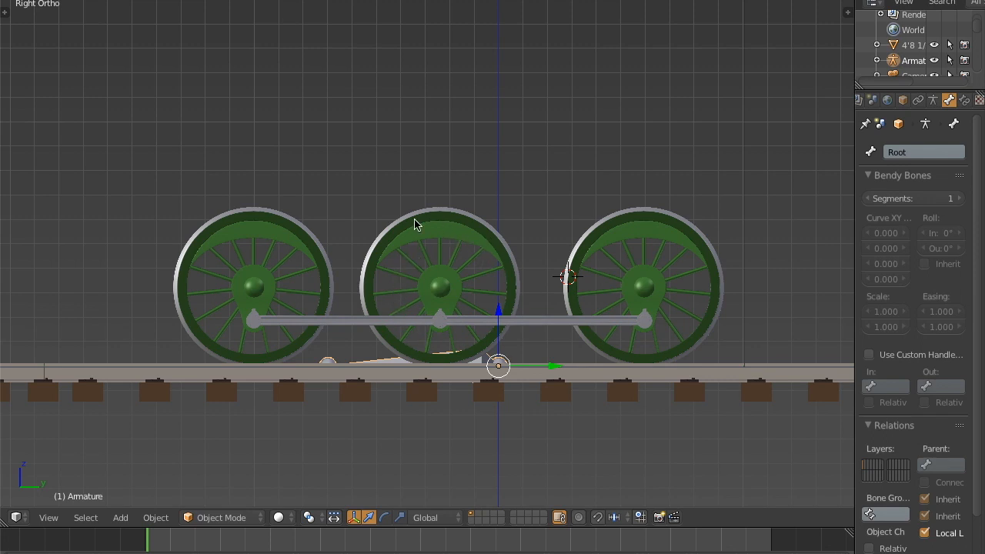
pyautogui.scroll(4, 495, 330)
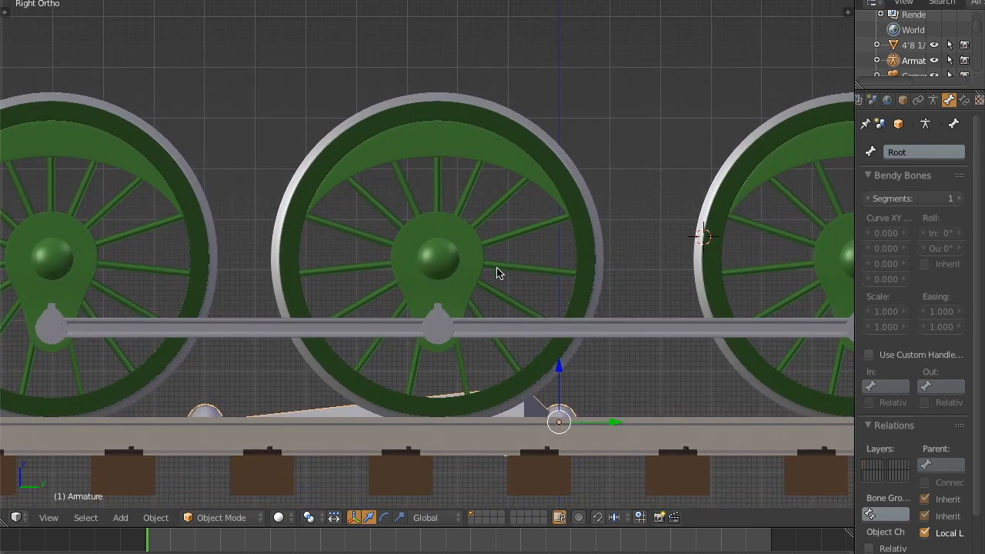
pyautogui.scroll(3, 498, 273)
pyautogui.rightClick(503, 257)
pyautogui.scroll(-2, 507, 266)
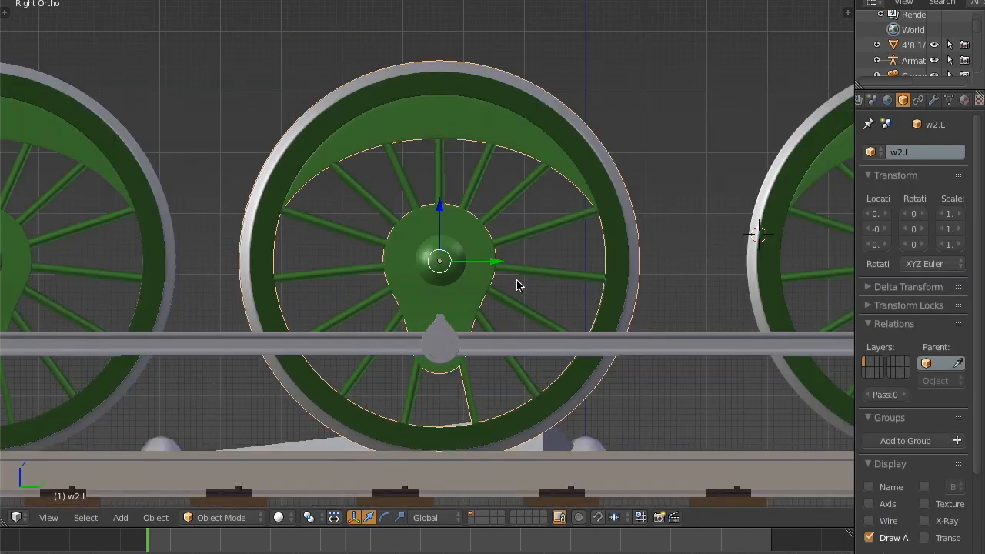
pyautogui.press('Tab')
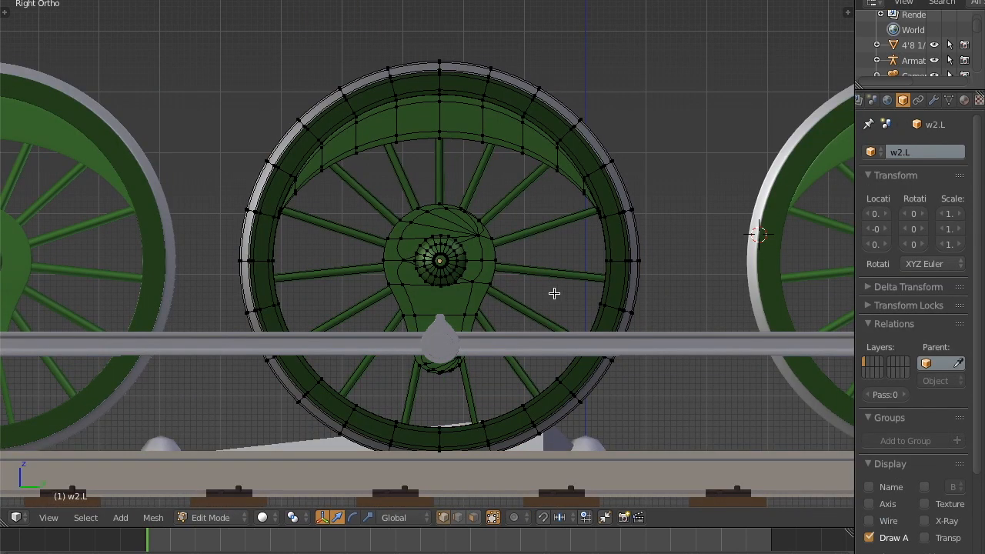
pyautogui.moveTo(451, 259)
pyautogui.mouseDown(button='middle')
pyautogui.moveTo(572, 334)
pyautogui.moveTo(452, 273)
pyautogui.mouseUp(button='middle')
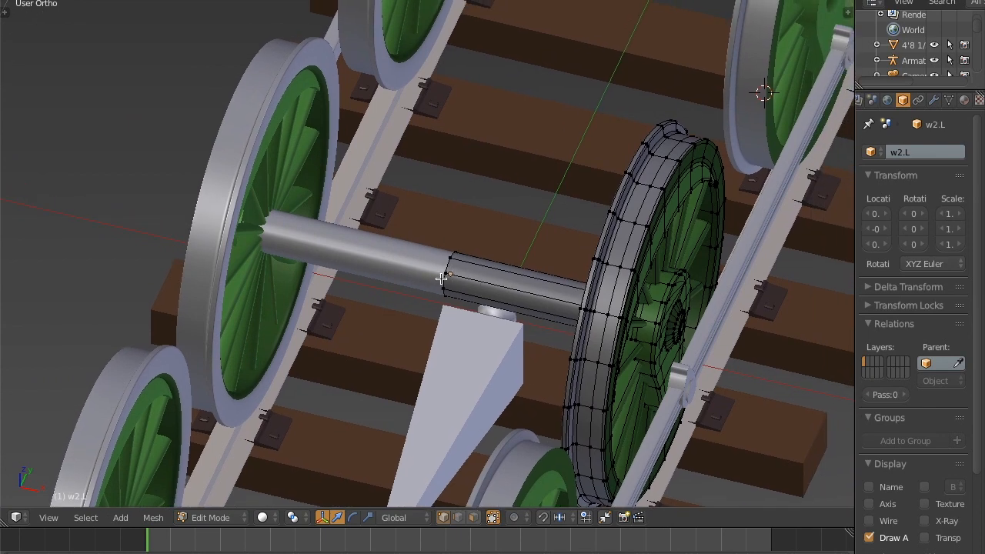
pyautogui.press('Tab')
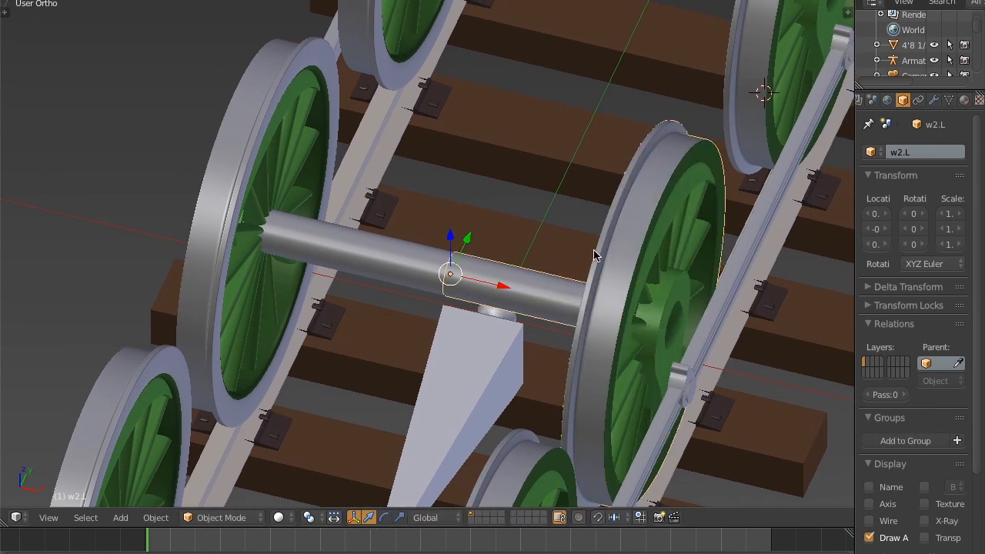
pyautogui.hotkey('shift', 's')
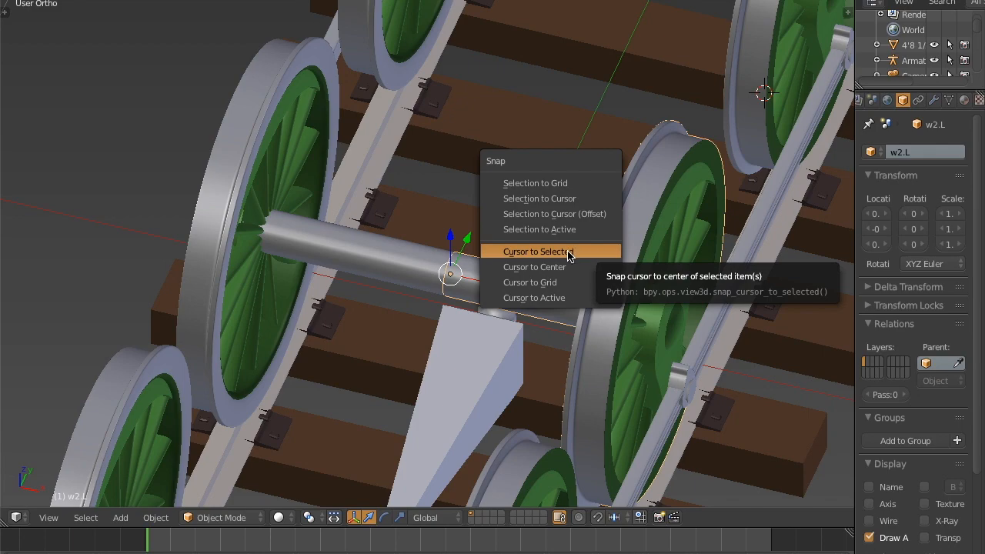
pyautogui.click(570, 257)
pyautogui.moveTo(591, 280); pyautogui.dragTo(620, 219, button='middle')
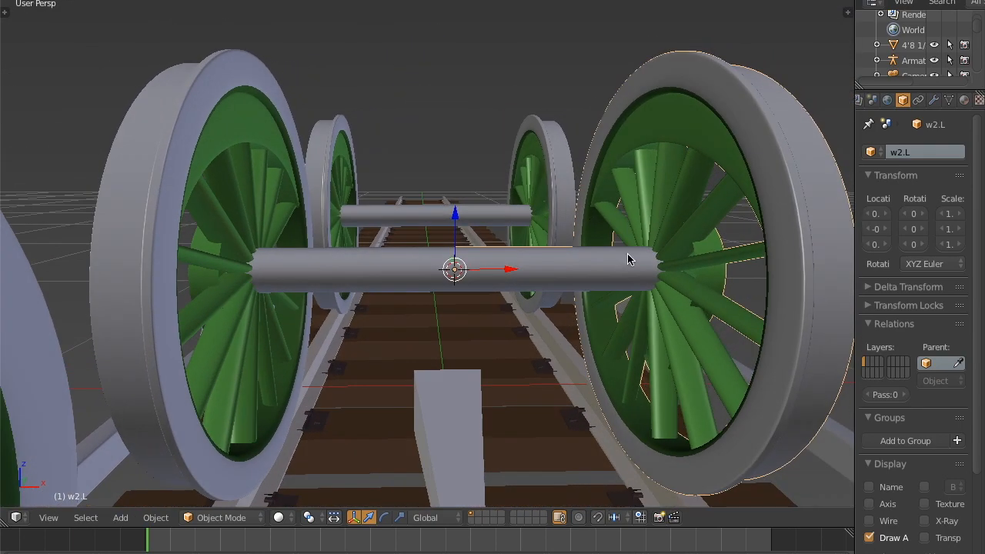
pyautogui.moveTo(631, 257); pyautogui.dragTo(582, 269, button='middle')
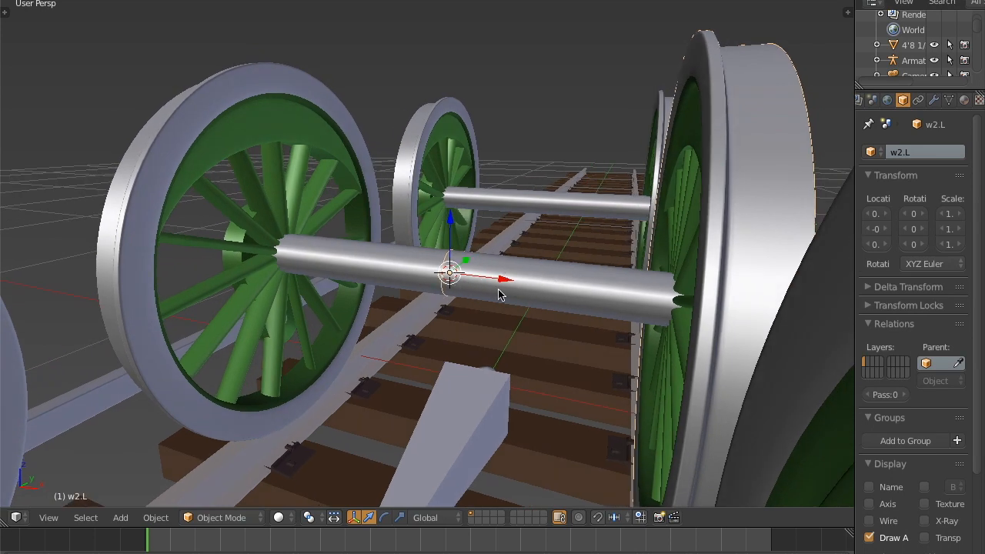
pyautogui.scroll(-2, 591, 302)
pyautogui.moveTo(535, 263); pyautogui.dragTo(557, 294, button='middle')
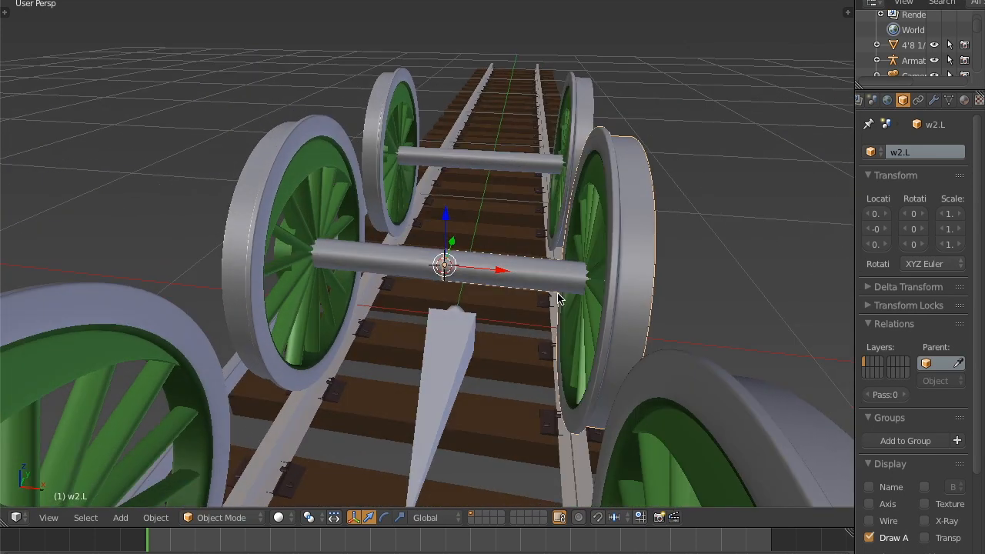
# Add a shortened second bone to the armature at the middle axle and move it along X to about 0.404, outside the wheel
pyautogui.rightClick(454, 336)
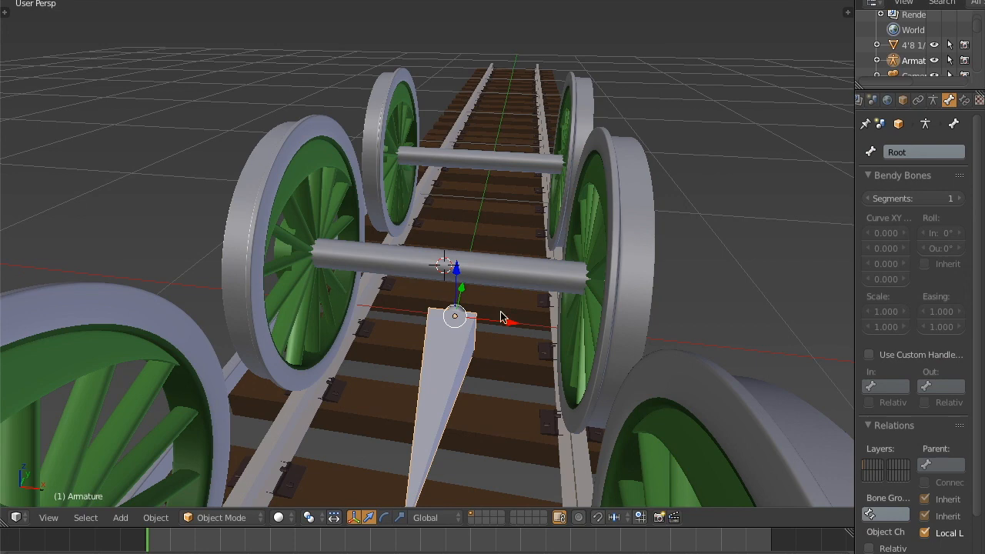
pyautogui.press('Tab')
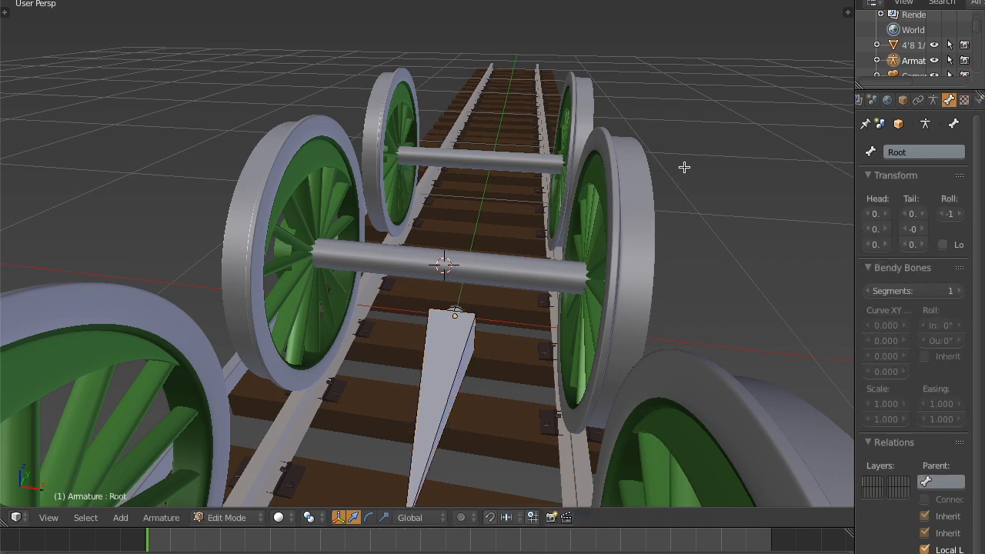
pyautogui.hotkey('shift', 'a')
pyautogui.moveTo(685, 167); pyautogui.dragTo(581, 141, button='middle')
pyautogui.keyDown('shift'); pyautogui.moveTo(459, 72); pyautogui.dragTo(460, 150, button='middle'); pyautogui.keyUp('shift')
pyautogui.moveTo(460, 150); pyautogui.dragTo(460, 100, button='middle')
pyautogui.moveTo(438, 55); pyautogui.dragTo(442, 229)
pyautogui.rightClick(440, 320)
pyautogui.moveTo(497, 314); pyautogui.dragTo(576, 329)
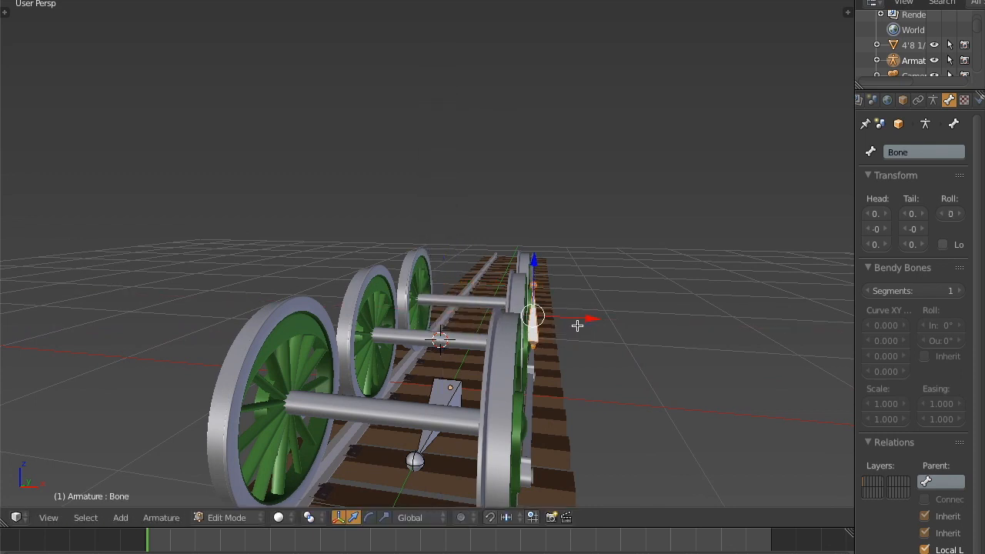
# Raise the new bone's tail to the top of the middle wheel's rim, at about Z 0.638, in the right orthographic view
pyautogui.press('KP_3')
pyautogui.keyDown('shift'); pyautogui.moveTo(473, 319); pyautogui.dragTo(511, 263, button='middle'); pyautogui.keyUp('shift')
pyautogui.scroll(3, 499, 254)
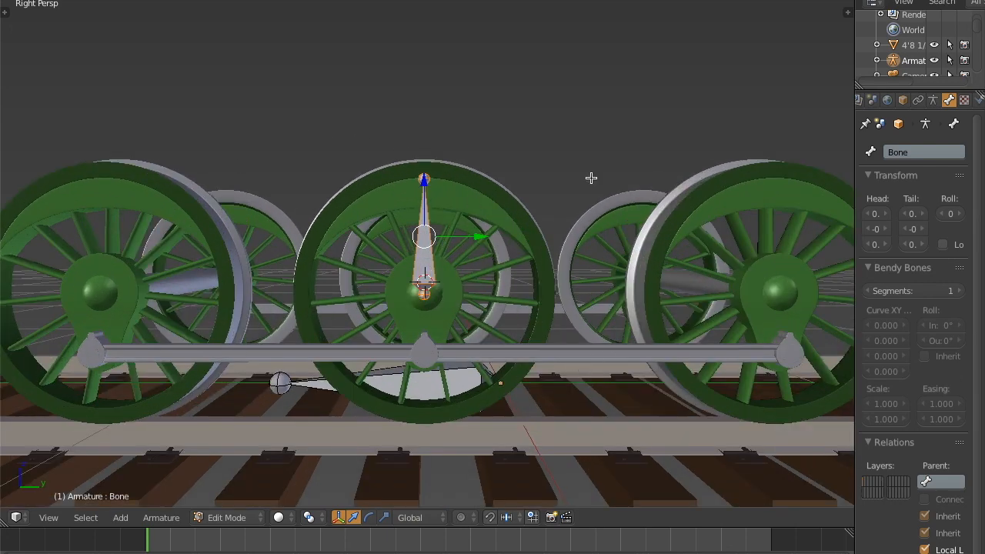
pyautogui.press('KP_5')
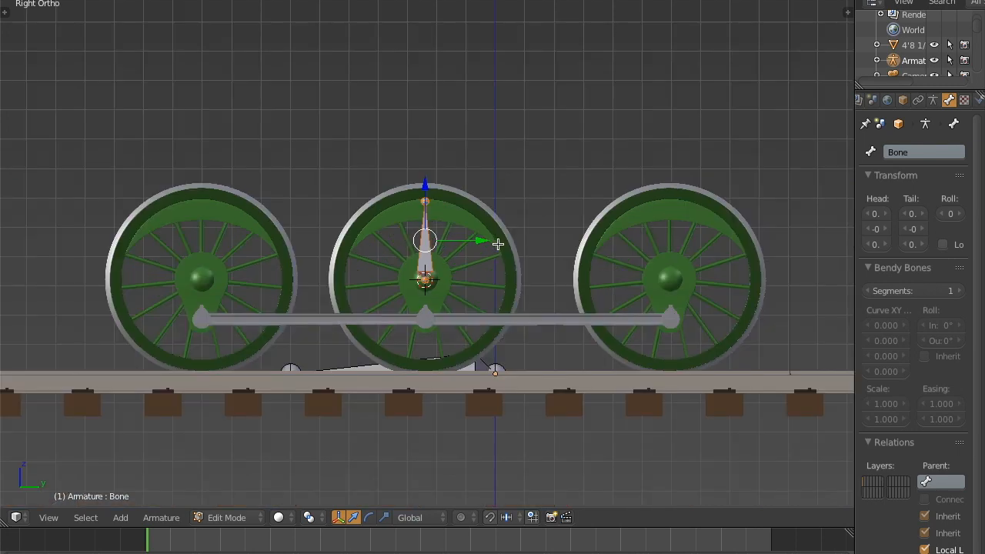
pyautogui.scroll(4, 438, 249)
pyautogui.rightClick(426, 143)
pyautogui.moveTo(421, 114); pyautogui.dragTo(426, 83)
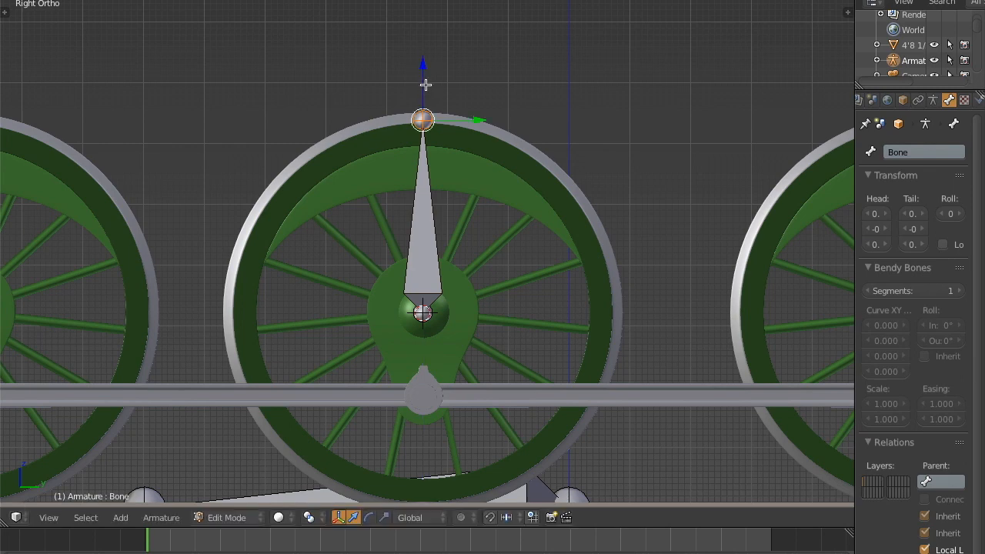
pyautogui.scroll(-2, 436, 235)
pyautogui.press('Tab')
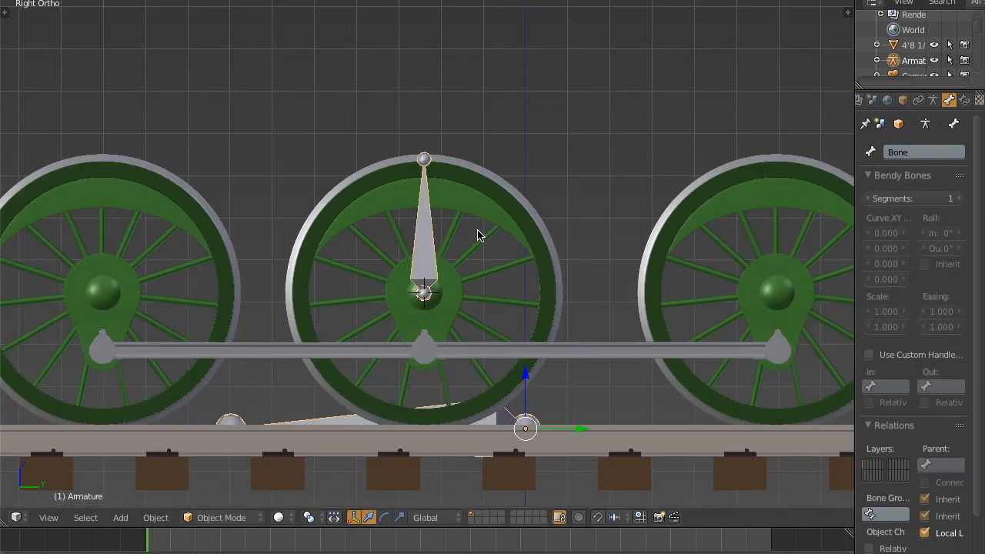
# Try rotating the middle wheel's bone about the X axis in Pose Mode
pyautogui.moveTo(464, 272); pyautogui.dragTo(510, 284, button='middle')
pyautogui.click(221, 517)
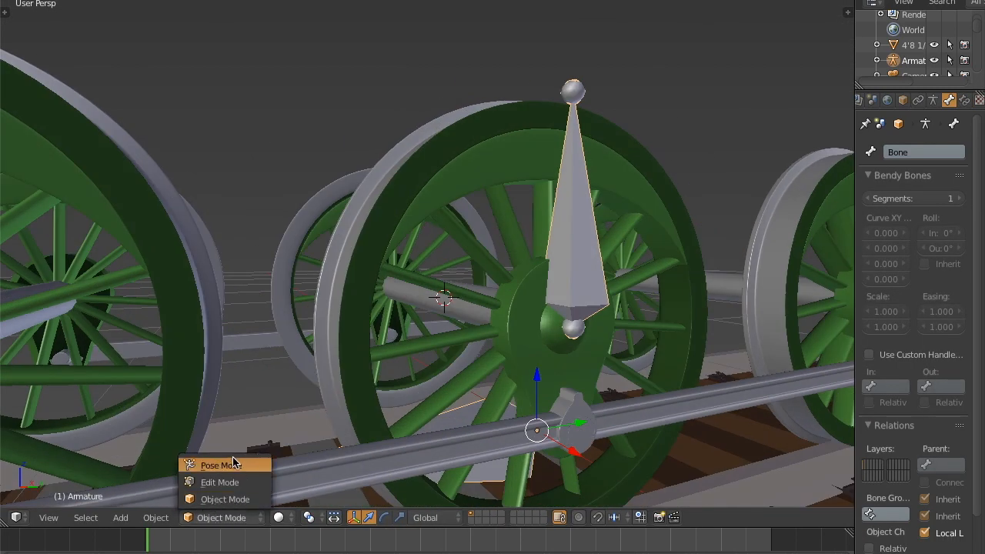
pyautogui.click(223, 462)
pyautogui.moveTo(442, 304); pyautogui.dragTo(516, 237, button='middle')
pyautogui.rightClick(468, 252)
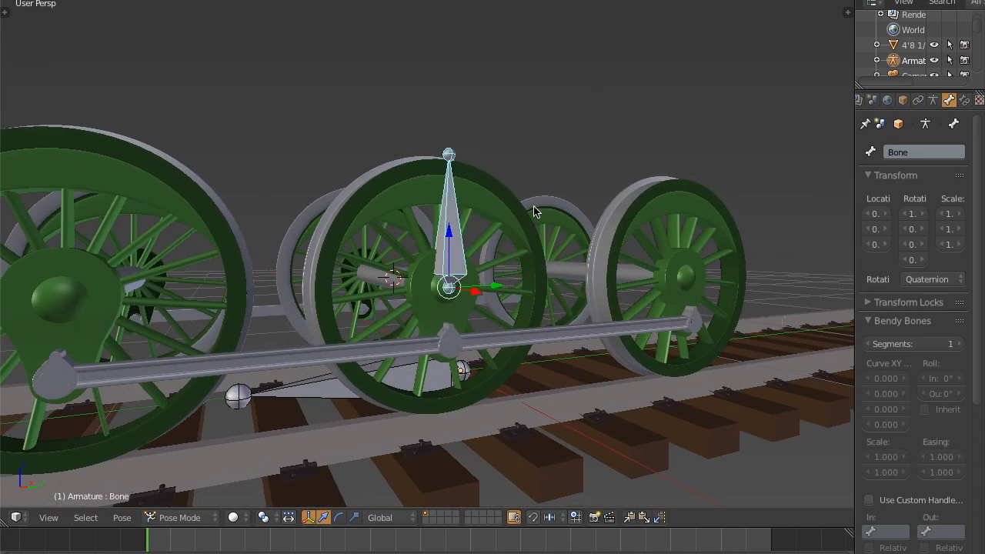
pyautogui.press('r')
pyautogui.press('x')
pyautogui.rightClick(497, 242)
# Check the middle wheel bone's head, tail and roll values in Edit Mode, then return to Pose Mode with nothing selected
pyautogui.press('Tab')
pyautogui.press('n')
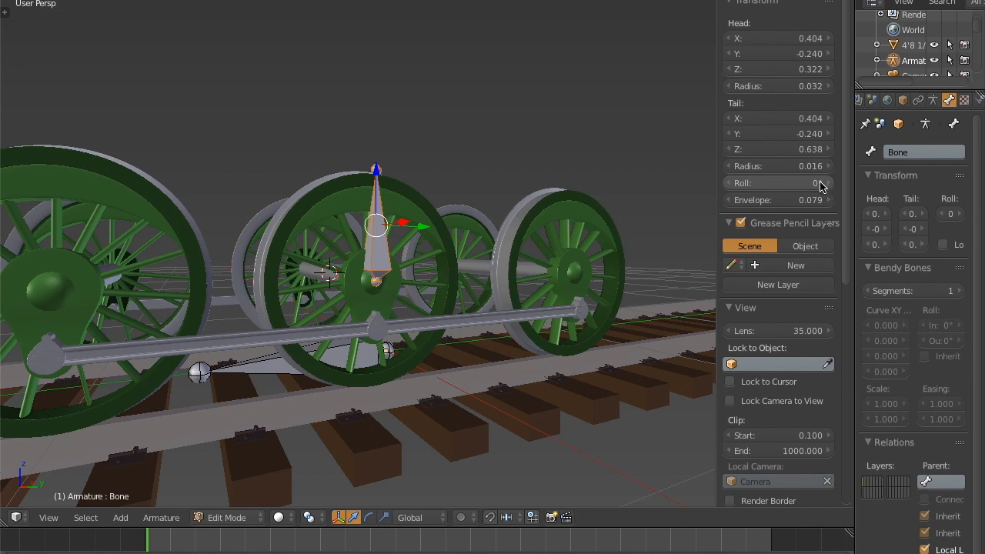
pyautogui.press('n')
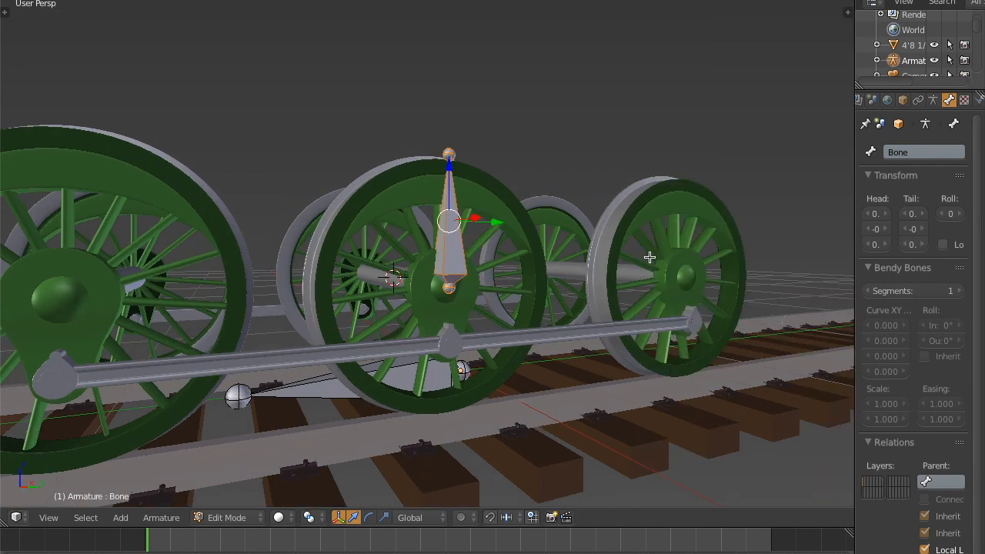
pyautogui.press('a')
pyautogui.hotkey('ctrl', 'Tab')
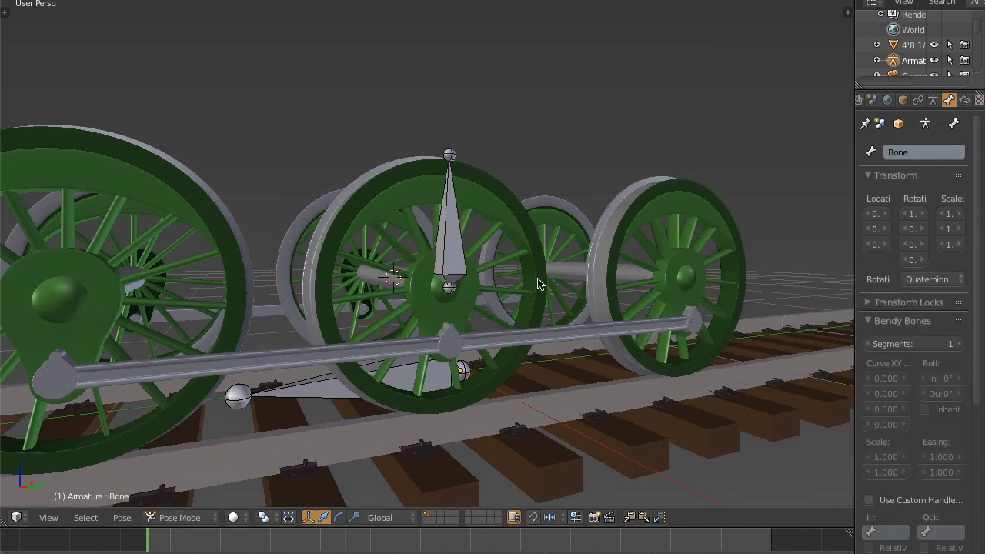
# Parent the middle wheel w2.L to the armature using Armature Deform With Empty Groups
pyautogui.moveTo(589, 260); pyautogui.dragTo(536, 258, button='middle')
pyautogui.moveTo(456, 255); pyautogui.dragTo(505, 244, button='middle')
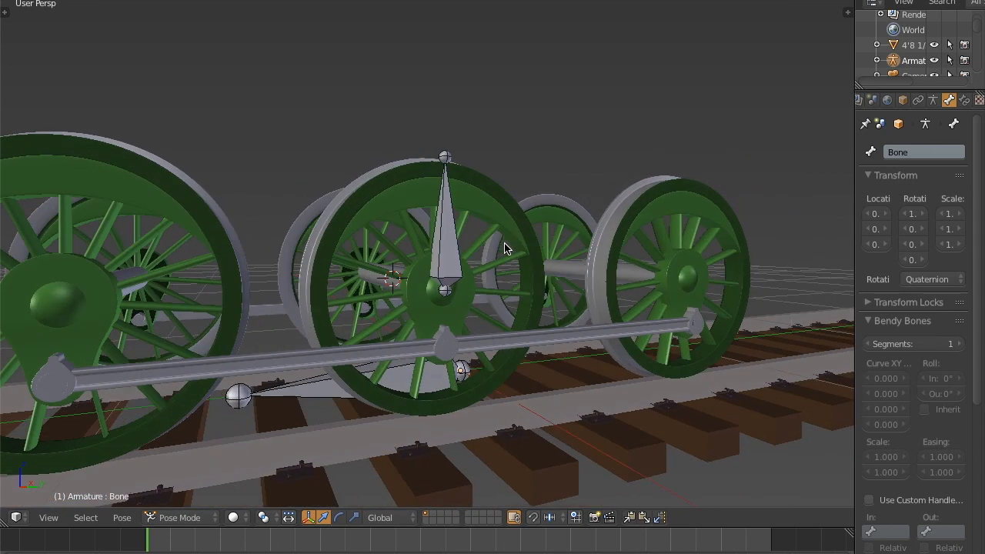
pyautogui.rightClick(484, 197)
pyautogui.moveTo(533, 228); pyautogui.dragTo(512, 261, button='middle')
pyautogui.rightClick(506, 273)
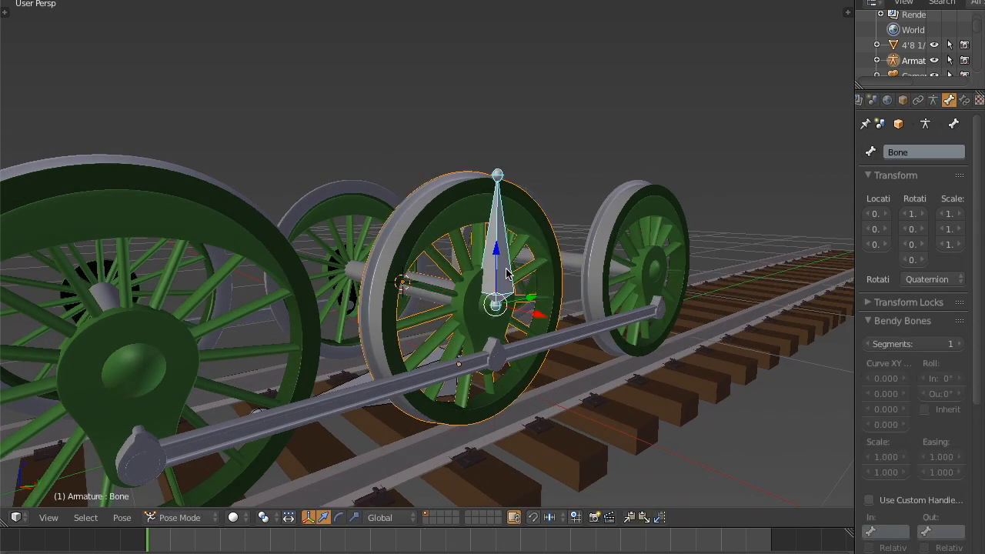
pyautogui.hotkey('ctrl', 'p')
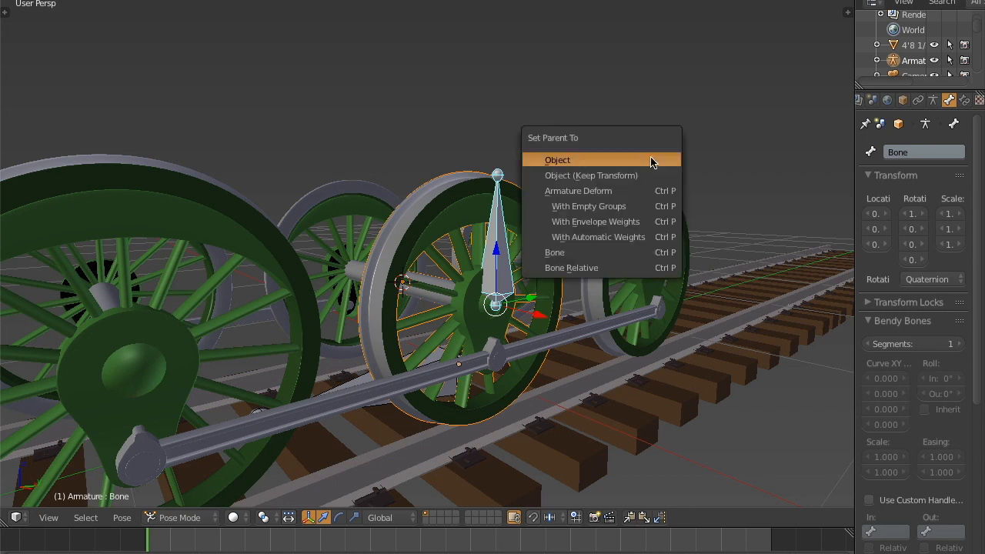
pyautogui.click(625, 210)
# Inspect the vertex groups of w2.L in Edit Mode with all its vertices selected
pyautogui.keyDown('shift'); pyautogui.moveTo(555, 213); pyautogui.dragTo(511, 222, button='middle'); pyautogui.keyUp('shift')
pyautogui.rightClick(493, 212)
pyautogui.press('Tab')
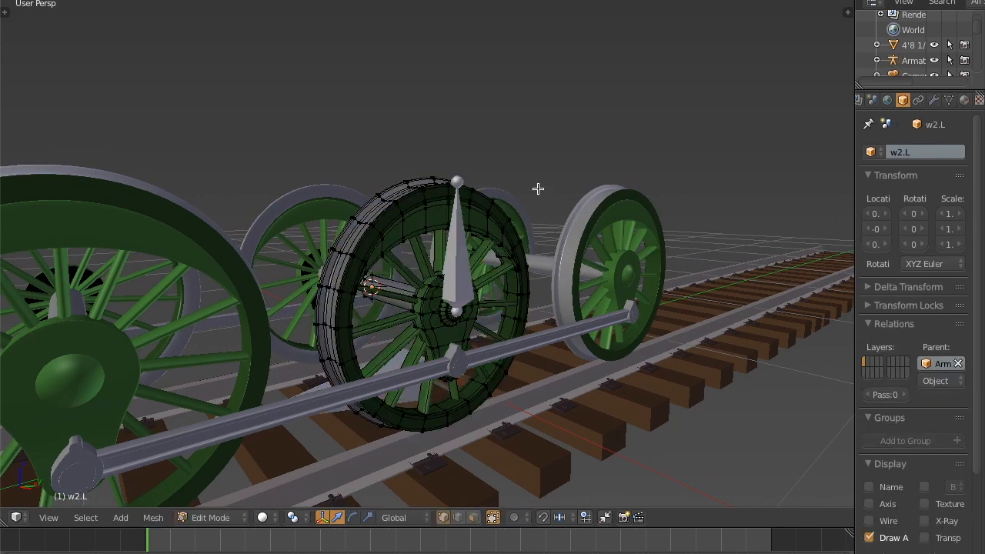
pyautogui.press('a')
pyautogui.moveTo(501, 227); pyautogui.dragTo(523, 224, button='middle')
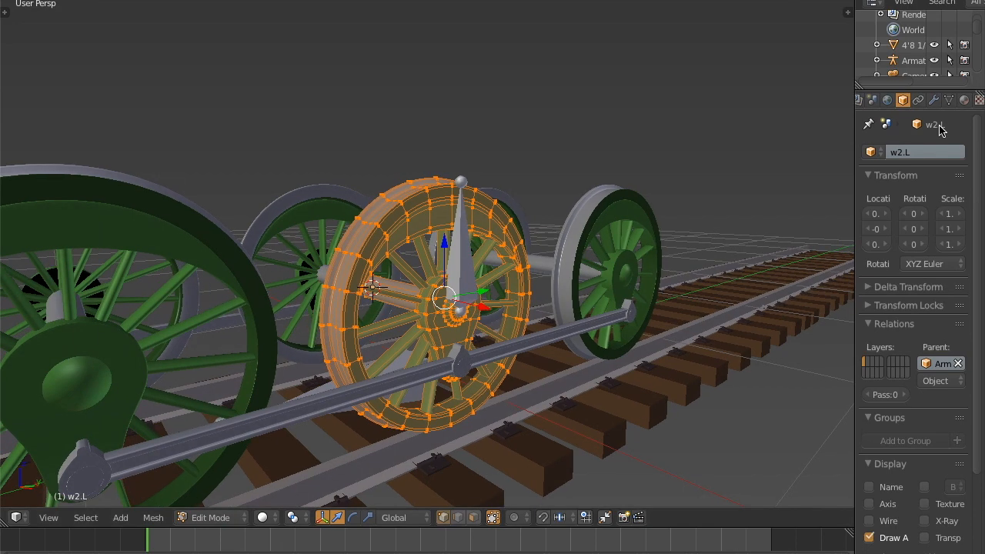
pyautogui.click(949, 101)
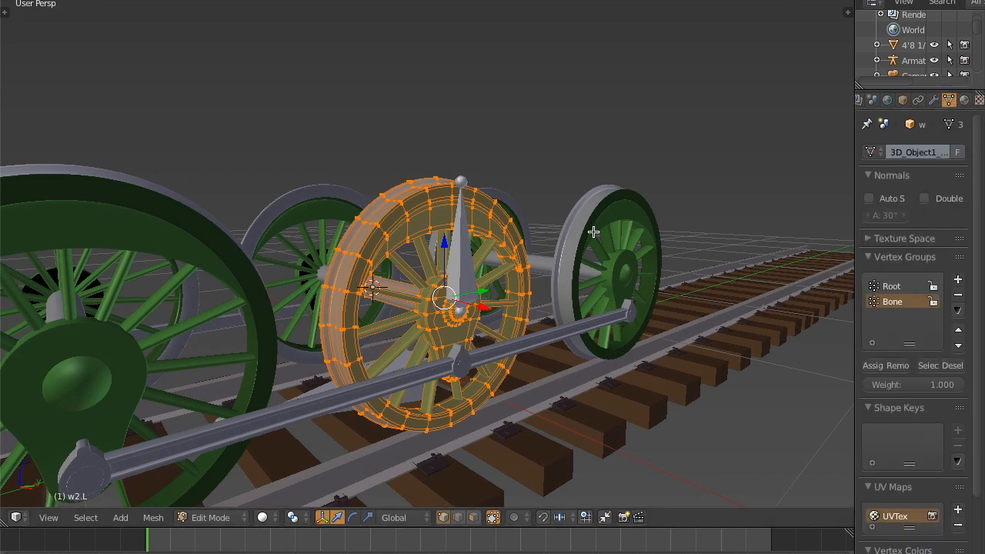
pyautogui.moveTo(592, 218); pyautogui.dragTo(604, 239, button='middle')
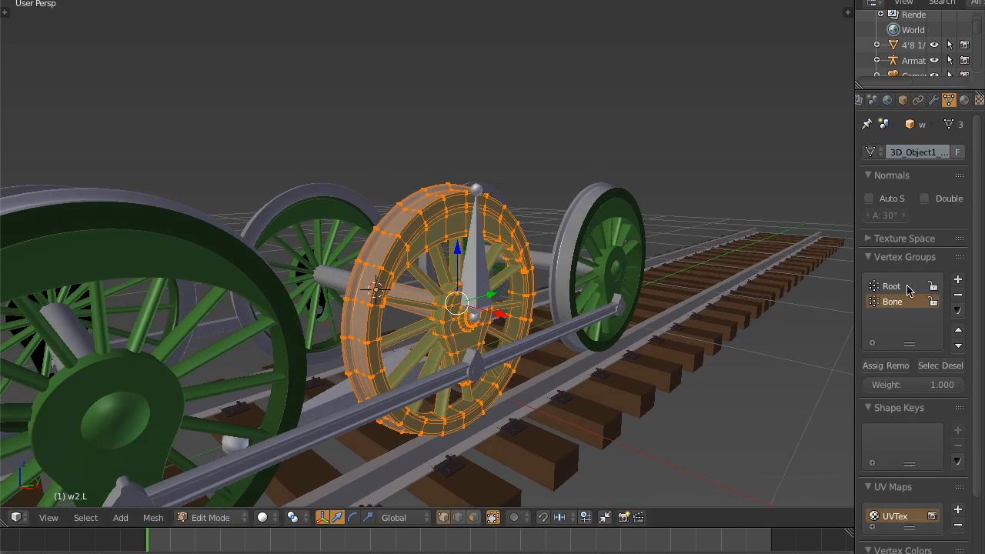
pyautogui.press('Tab')
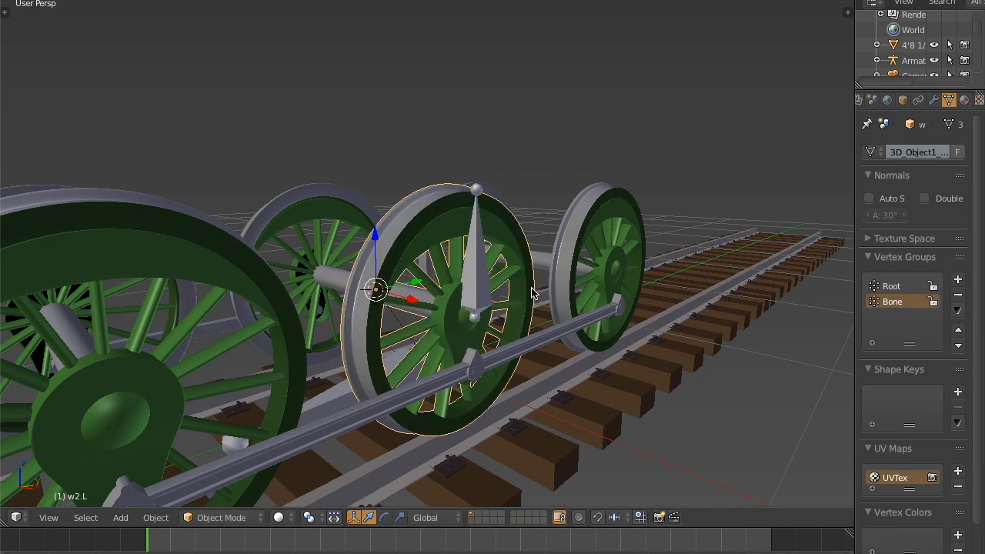
# Rename the middle wheel's bone as rotation.L
pyautogui.rightClick(474, 280)
pyautogui.click(964, 101)
pyautogui.click(948, 101)
pyautogui.click(962, 153)
pyautogui.write('rotation')
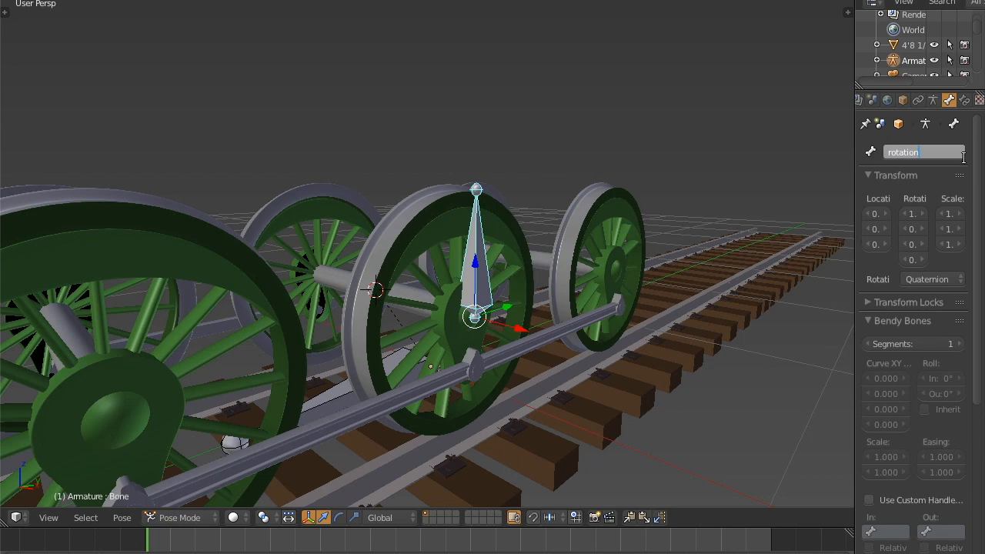
pyautogui.write('.L')
pyautogui.press('Return')
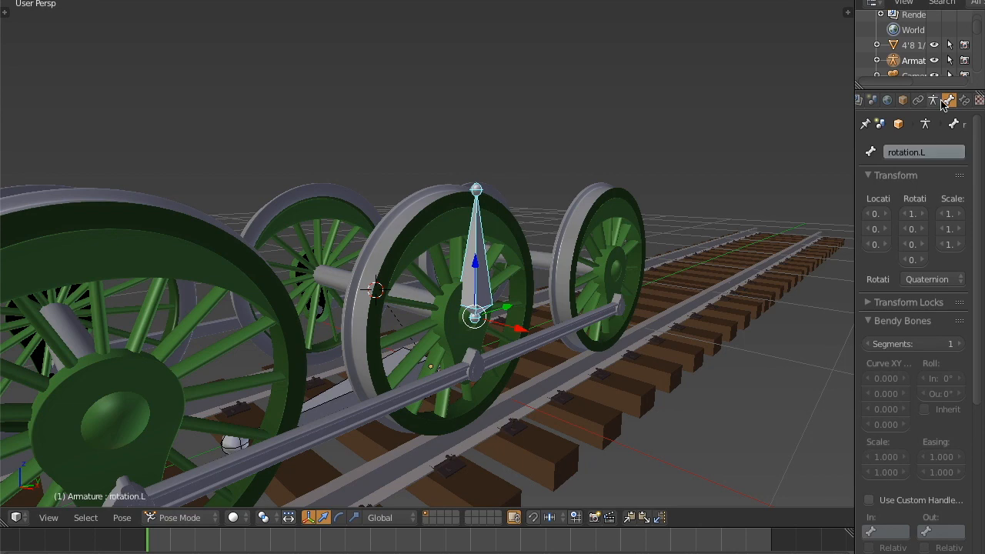
# Assign all vertices of the middle wheel w2.L to its rotation.L vertex group with weight 1.000 and return to Object Mode
pyautogui.rightClick(434, 215)
pyautogui.press('Tab')
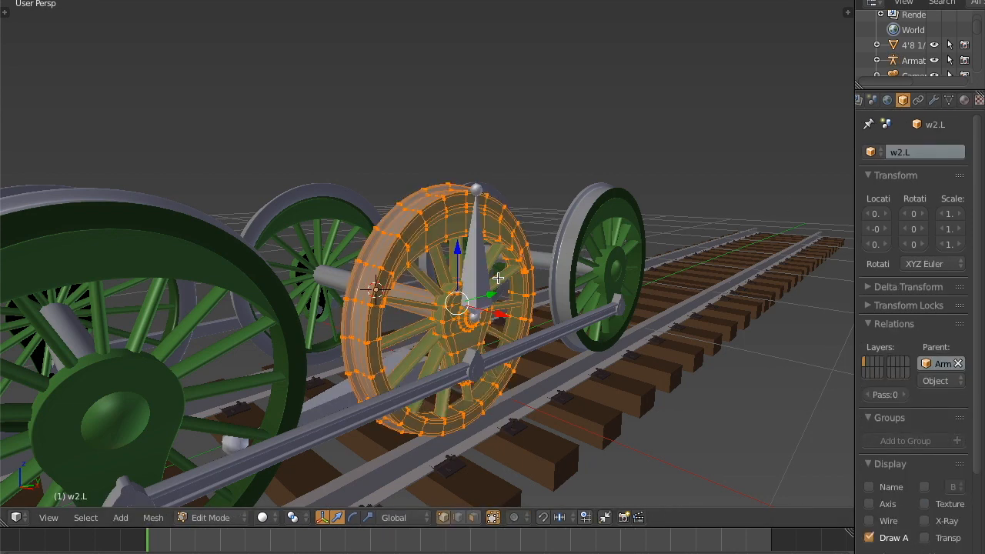
pyautogui.moveTo(520, 264); pyautogui.dragTo(549, 264, button='middle')
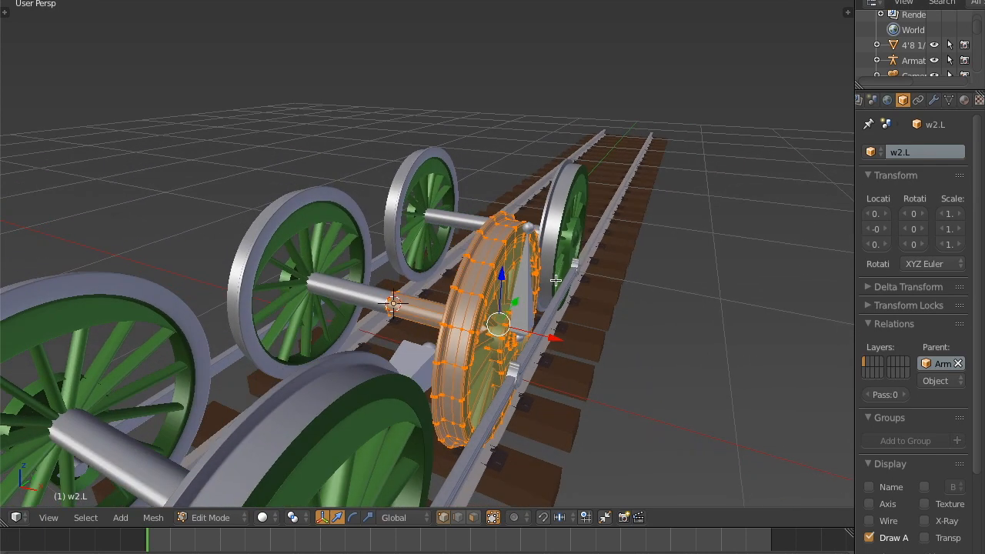
pyautogui.press('a')
pyautogui.press('a')
pyautogui.press('a')
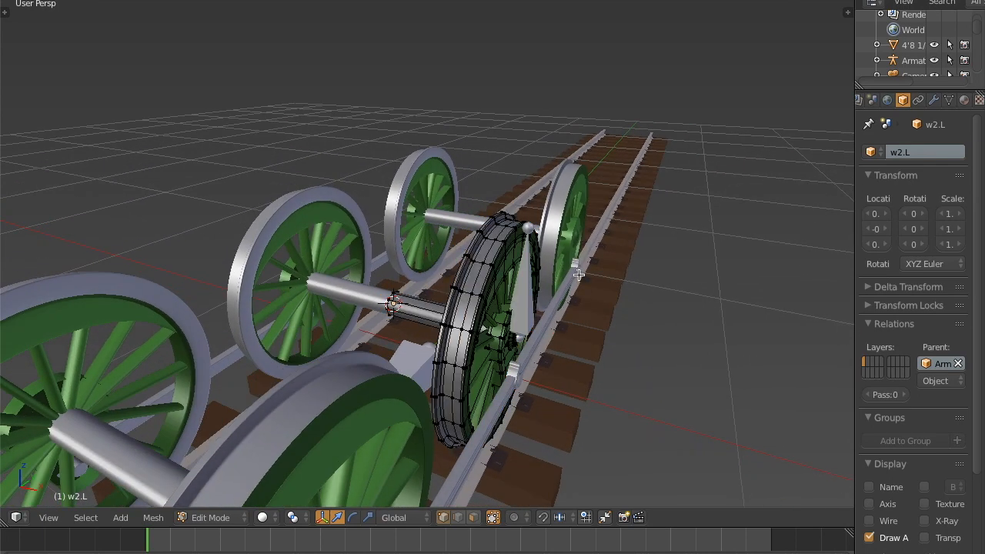
pyautogui.moveTo(577, 279); pyautogui.dragTo(604, 315, button='middle')
pyautogui.press('a')
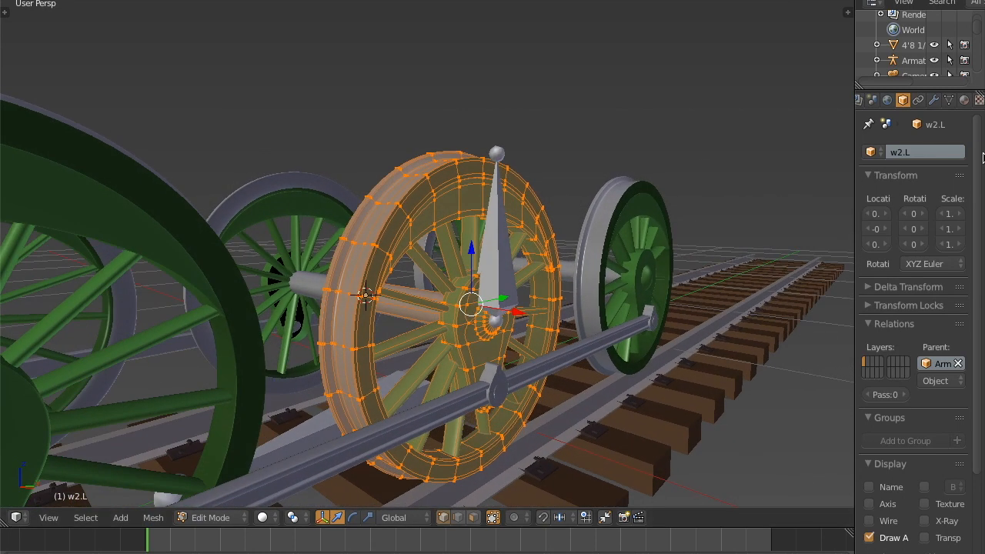
pyautogui.click(952, 102)
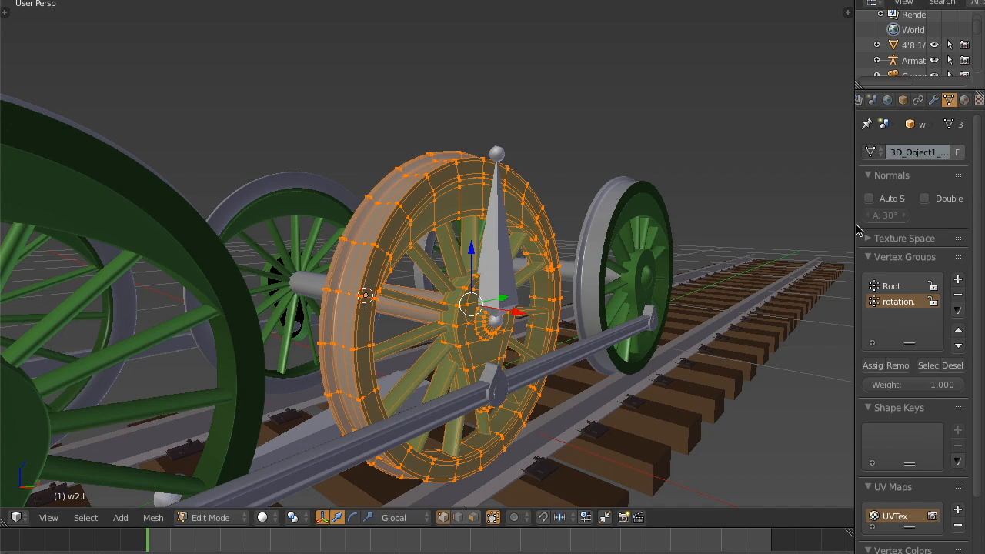
pyautogui.moveTo(853, 222); pyautogui.dragTo(825, 223)
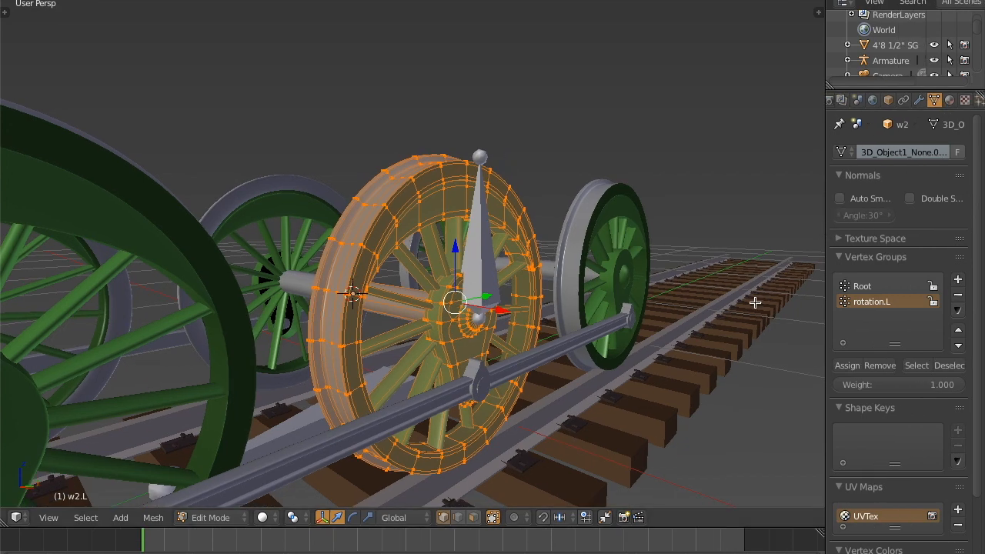
pyautogui.click(847, 367)
pyautogui.press('a')
pyautogui.press('Tab')
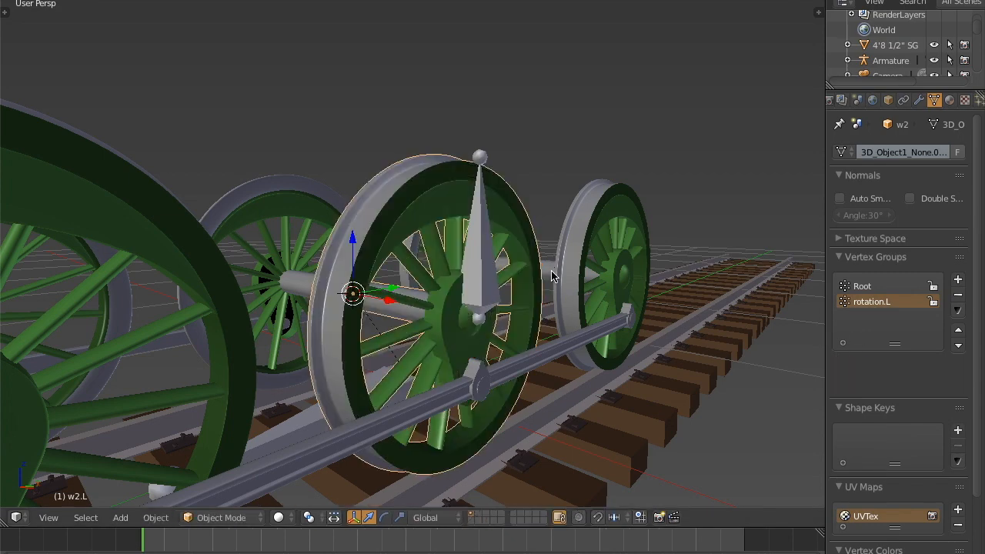
# Try rotating the rotation.L bone about the global X axis to test how the middle wheel follows
pyautogui.moveTo(536, 262); pyautogui.dragTo(494, 235, button='middle')
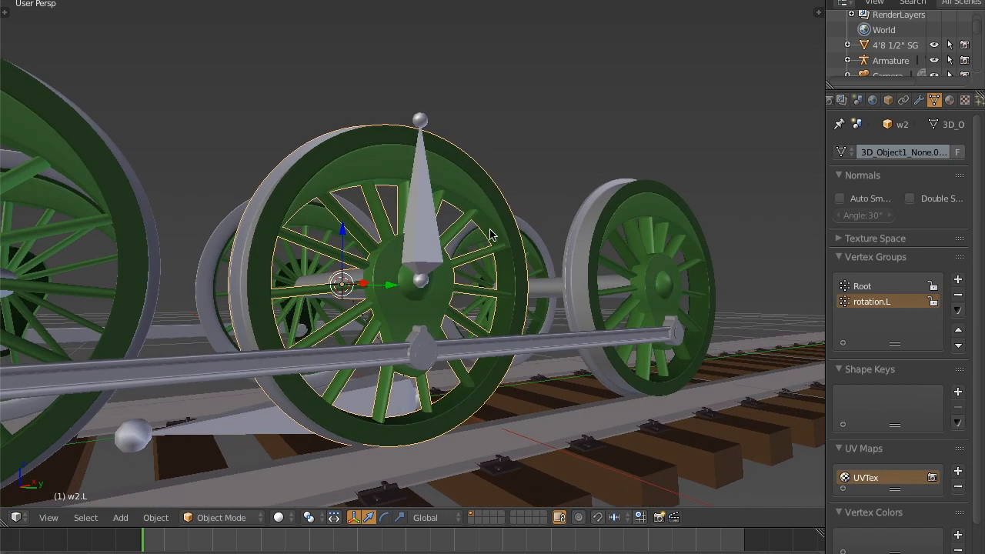
pyautogui.rightClick(427, 194)
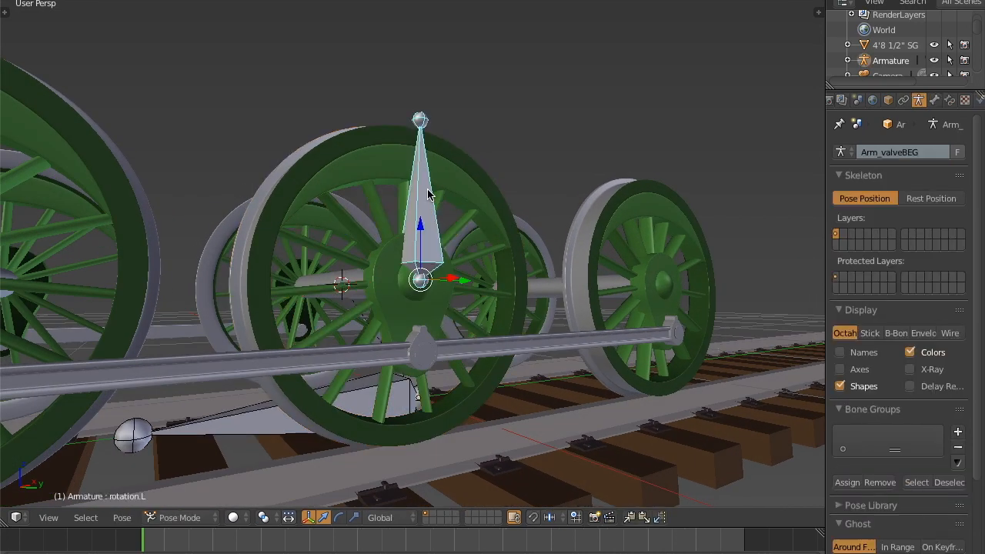
pyautogui.keyDown('shift'); pyautogui.moveTo(466, 198); pyautogui.dragTo(481, 218, button='middle'); pyautogui.keyUp('shift')
pyautogui.press('r')
pyautogui.press('x')
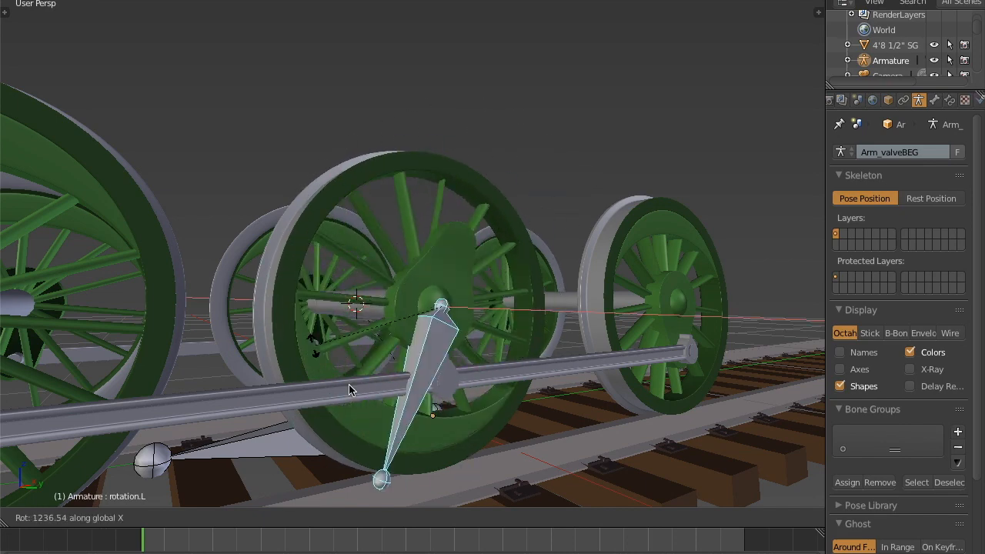
pyautogui.click(428, 202)
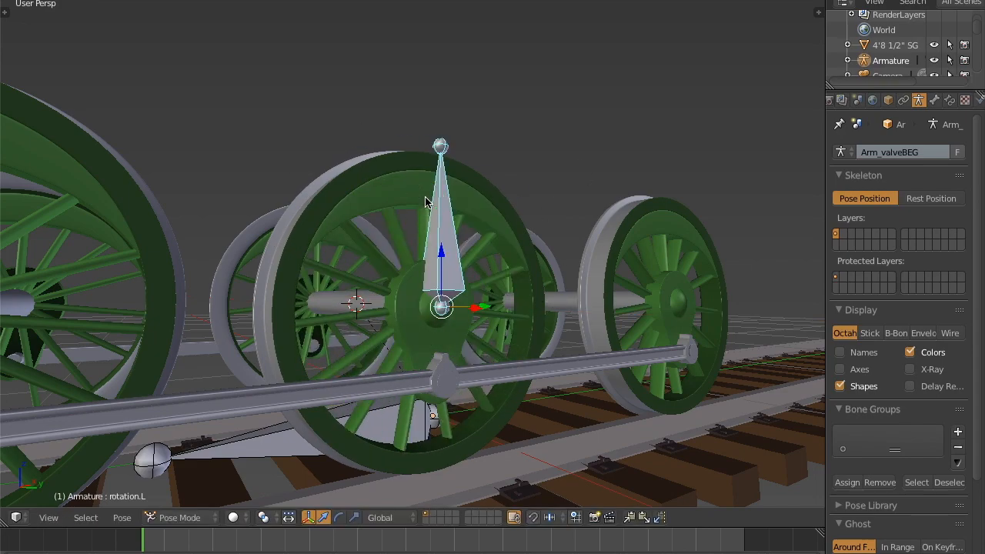
# Add a Copy Rotation object constraint to the neighbouring wheel w1.L.001
pyautogui.scroll(-5, 523, 269)
pyautogui.moveTo(456, 265); pyautogui.dragTo(522, 275, button='middle')
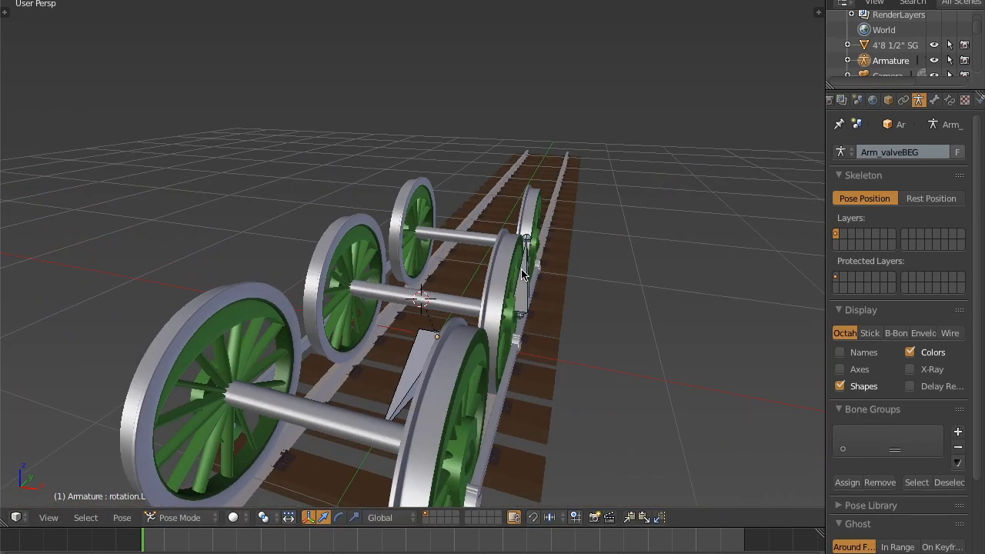
pyautogui.press('KP_3')
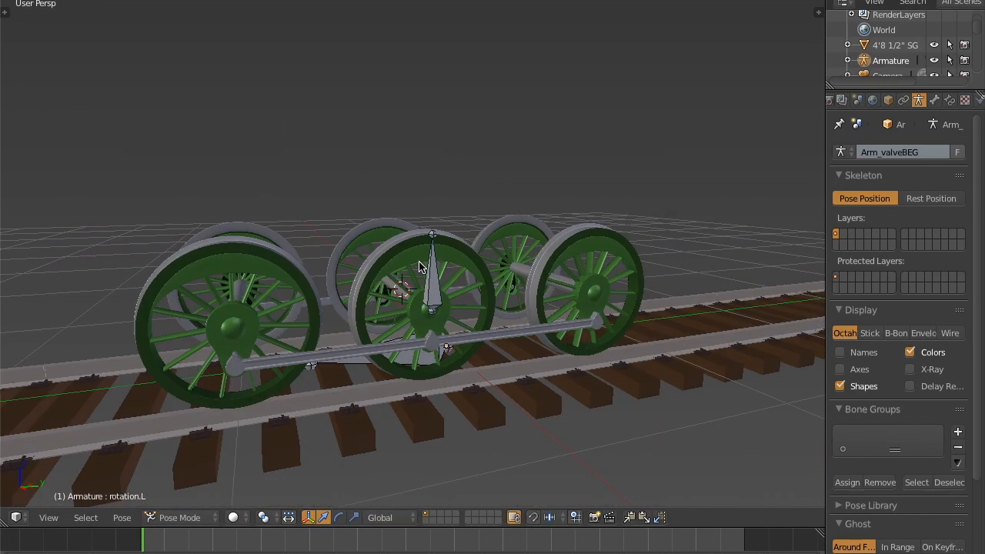
pyautogui.keyDown('shift'); pyautogui.moveTo(192, 209); pyautogui.dragTo(415, 248, button='middle'); pyautogui.keyUp('shift')
pyautogui.rightClick(426, 245)
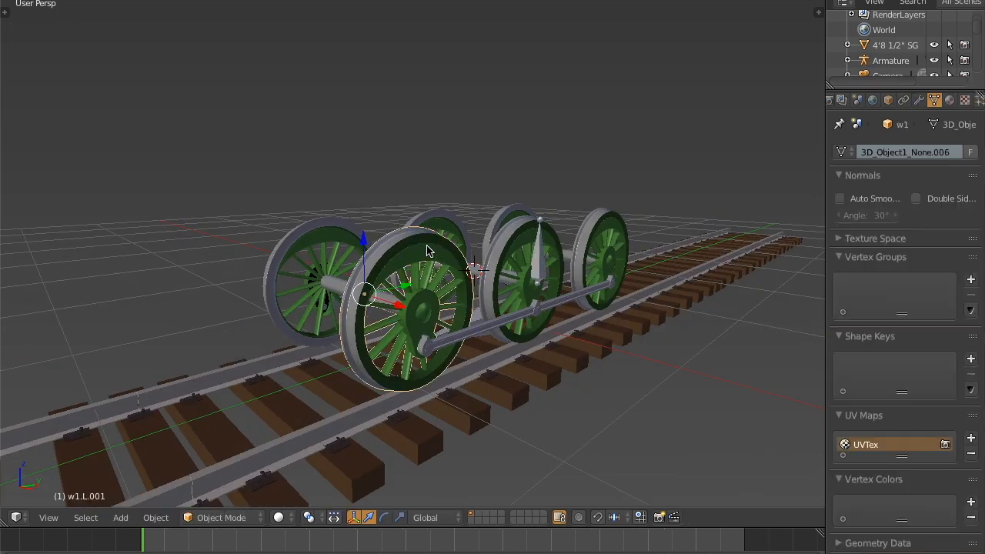
pyautogui.scroll(2, 577, 293)
pyautogui.scroll(-1, 579, 296)
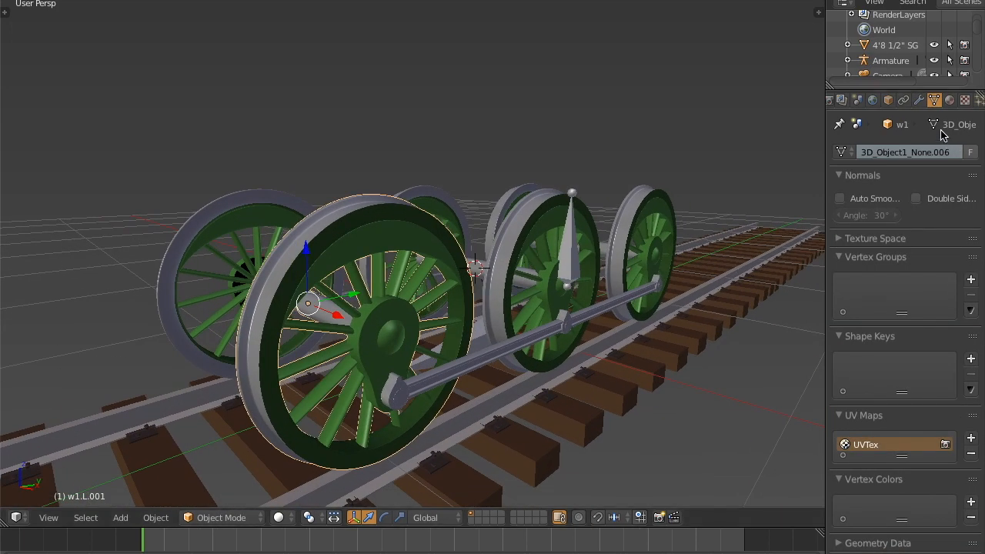
pyautogui.click(904, 101)
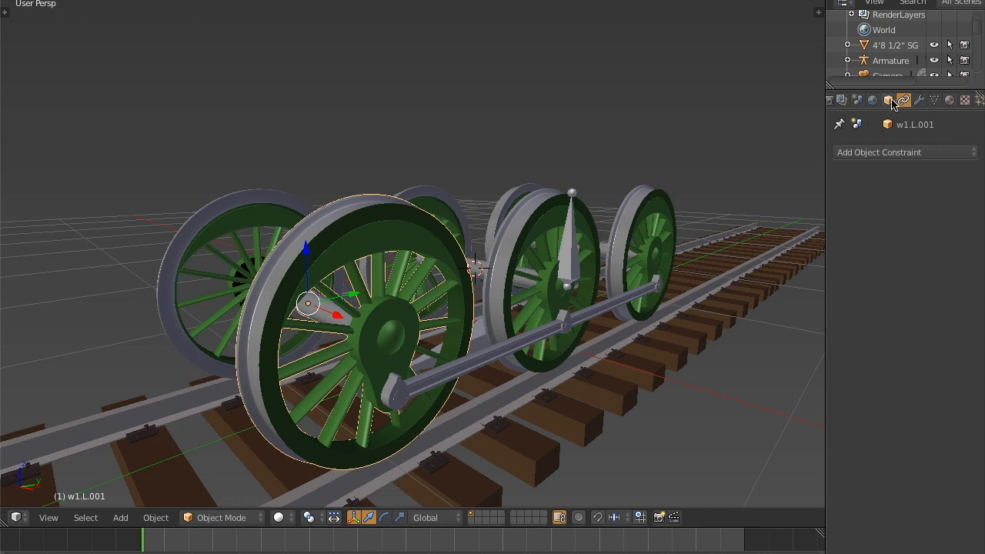
pyautogui.click(918, 159)
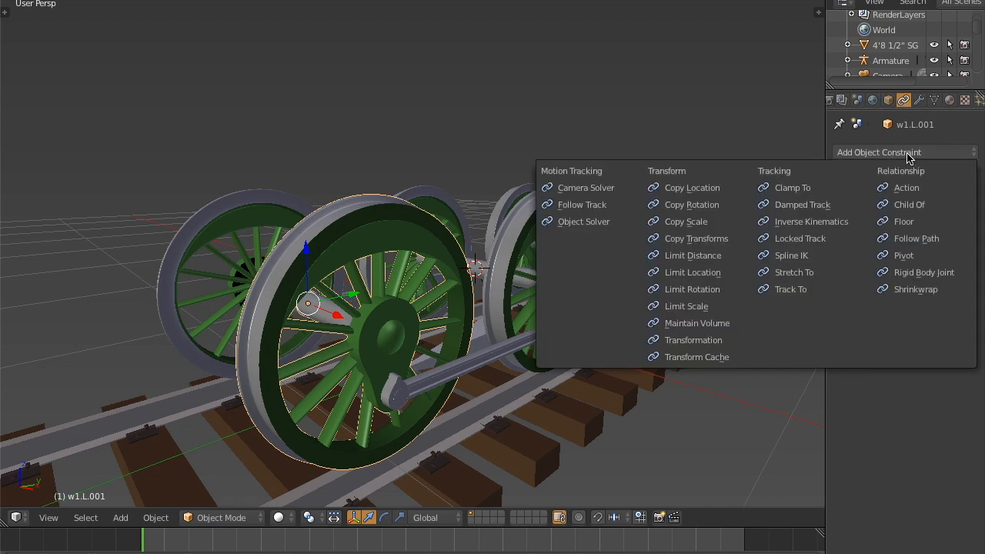
pyautogui.click(708, 207)
# Set the Copy Rotation constraint's target to Armature and its bone to rotation.L
pyautogui.moveTo(538, 305); pyautogui.dragTo(477, 312, button='middle')
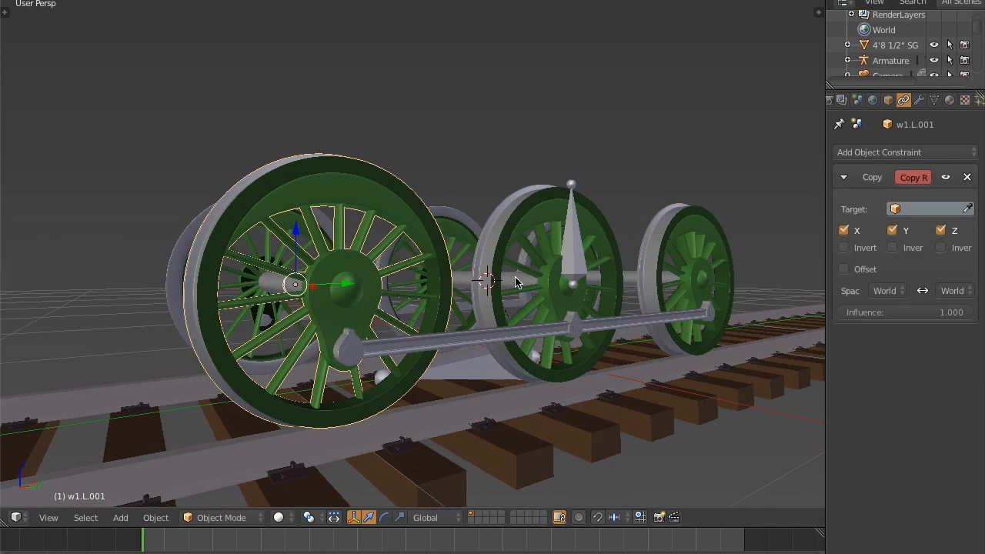
pyautogui.click(930, 208)
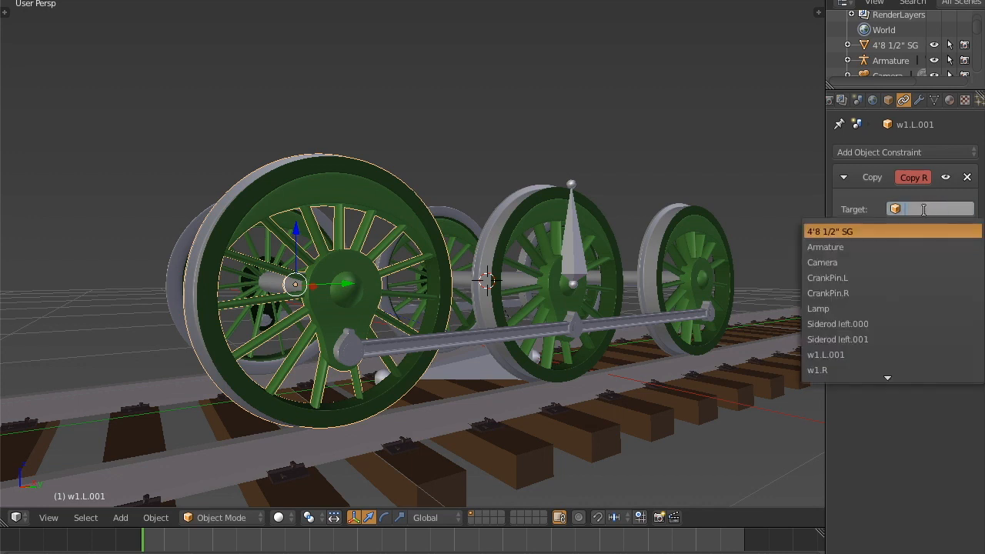
pyautogui.click(893, 246)
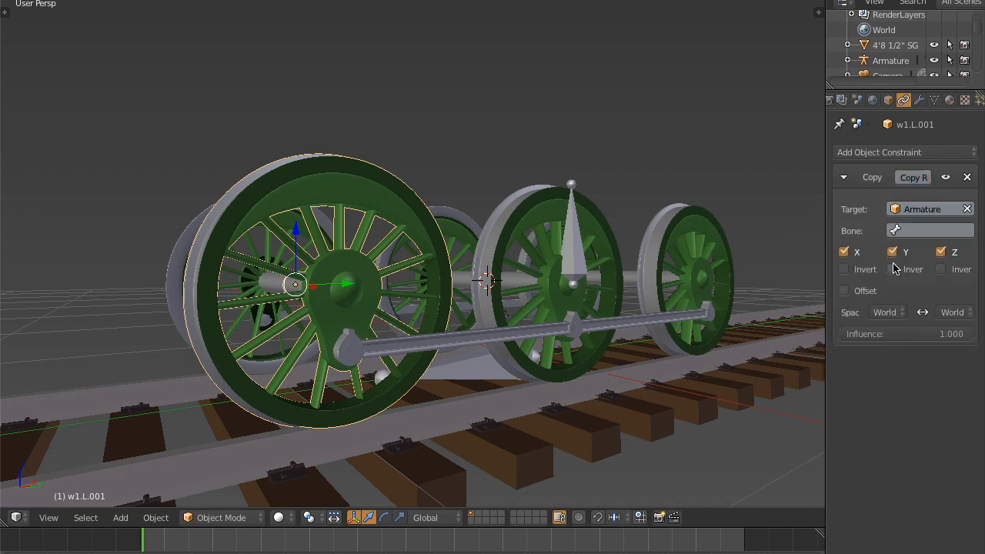
pyautogui.click(925, 231)
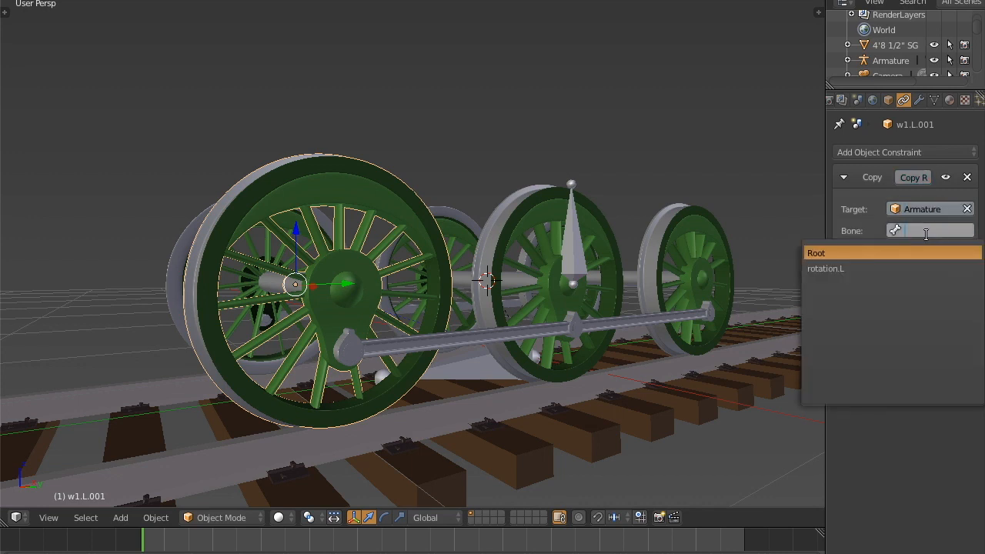
pyautogui.click(871, 268)
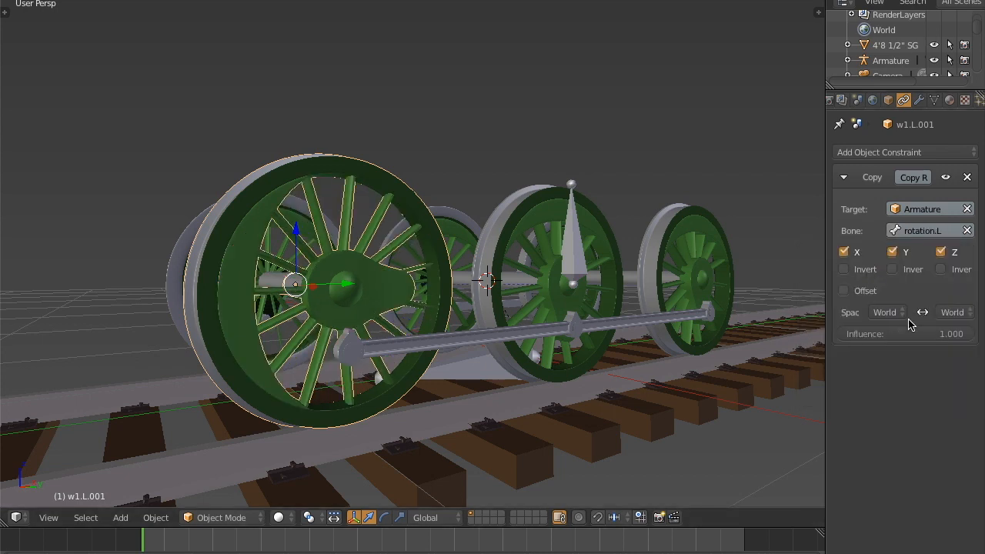
# Set both spaces of w1.L.001's Copy Rotation constraint to Local Space
pyautogui.click(887, 312)
pyautogui.click(860, 244)
pyautogui.click(960, 312)
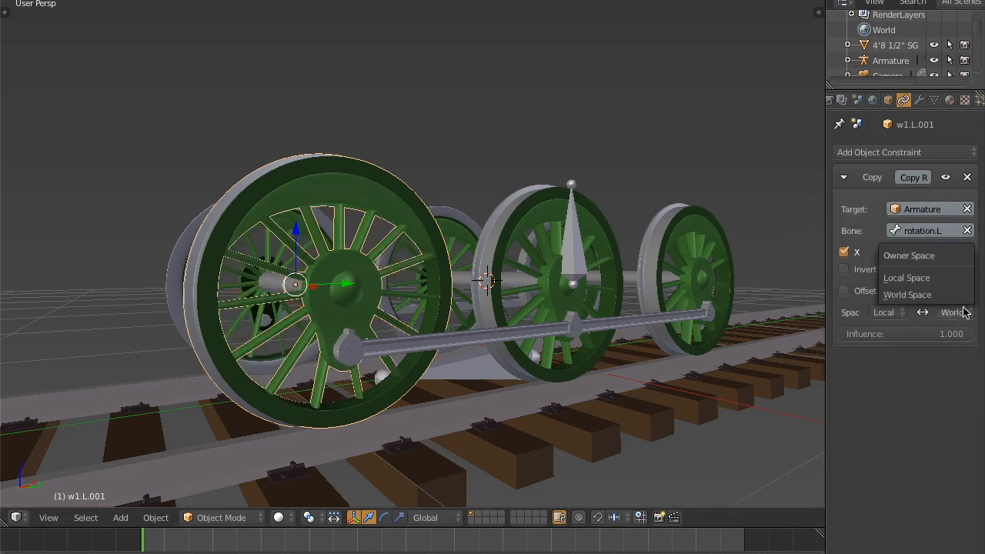
pyautogui.click(942, 277)
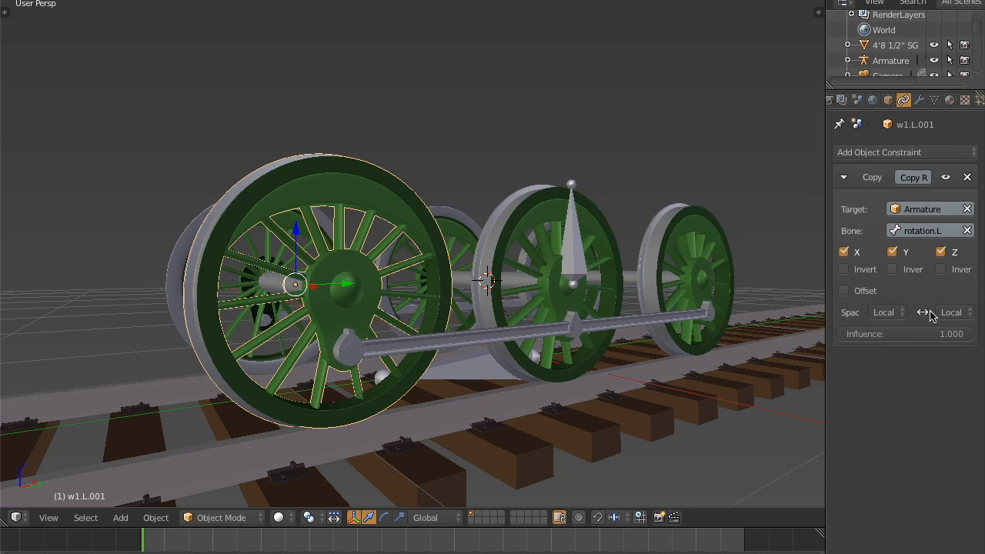
# Try rotating the rotation.L bone about the global X axis to test how wheel w1.L.001 follows
pyautogui.rightClick(581, 264)
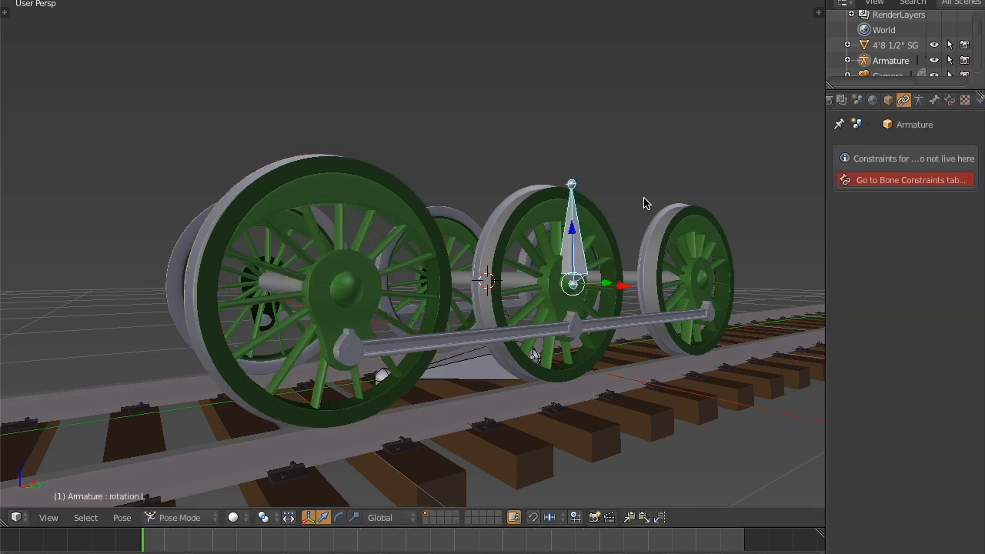
pyautogui.press('r')
pyautogui.press('x')
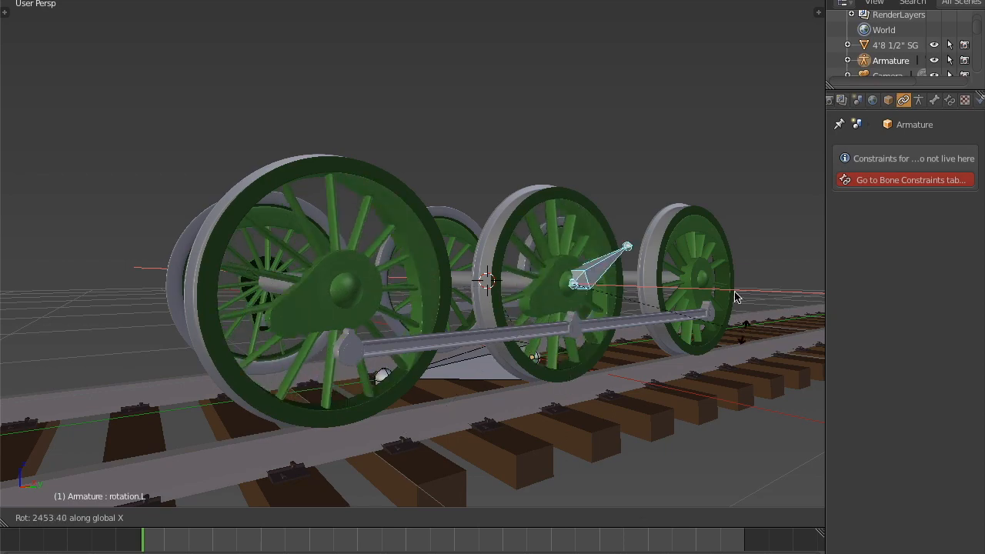
pyautogui.rightClick(661, 223)
# Add a Copy Rotation object constraint to the third wheel, w3.L
pyautogui.press('KP_3')
pyautogui.keyDown('shift'); pyautogui.moveTo(743, 253); pyautogui.dragTo(499, 240, button='middle'); pyautogui.keyUp('shift')
pyautogui.moveTo(499, 240); pyautogui.dragTo(551, 238, button='middle')
pyautogui.rightClick(535, 238)
pyautogui.scroll(5, 615, 291)
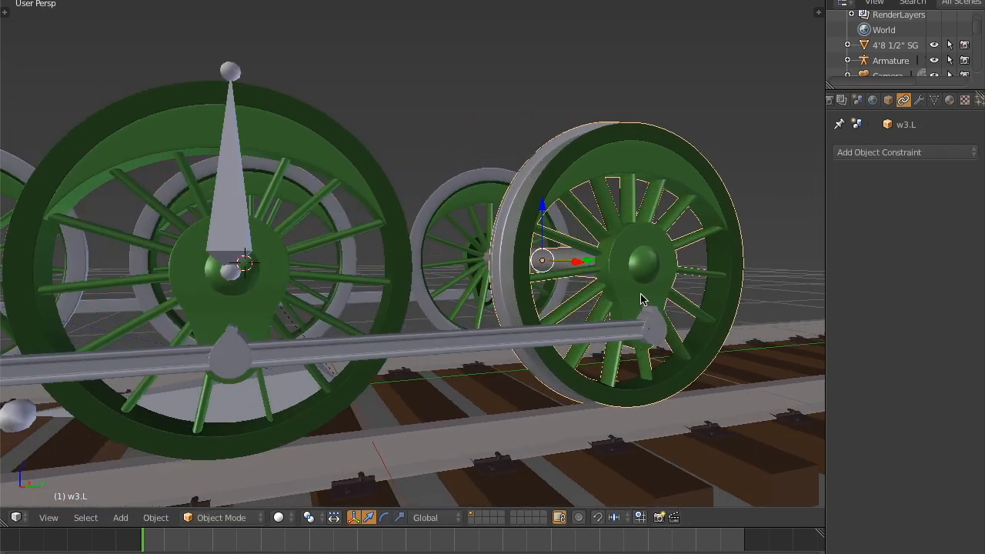
pyautogui.click(931, 157)
pyautogui.click(722, 203)
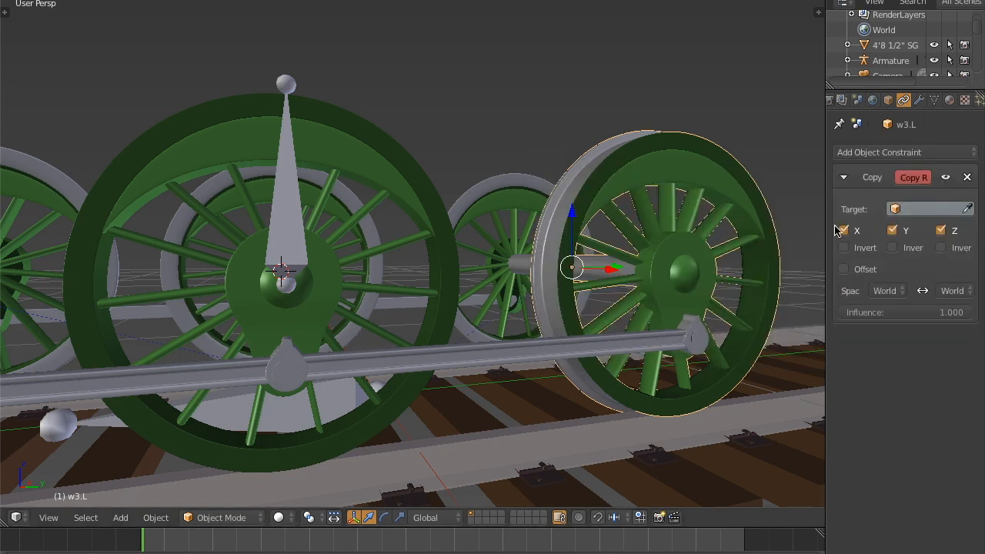
# Set the target of w3.L's Copy Rotation constraint to Armature and its bone to rotation.L
pyautogui.click(919, 209)
pyautogui.click(885, 244)
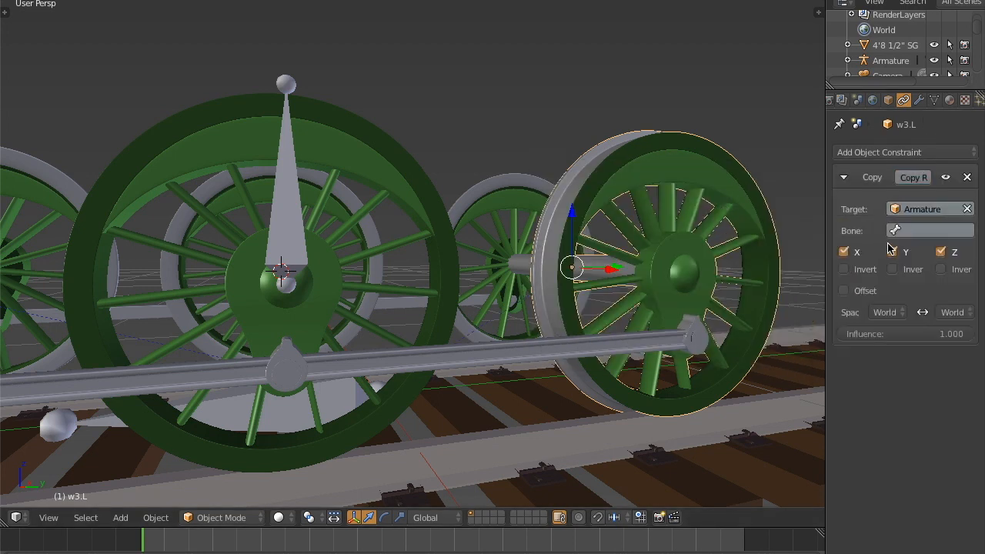
pyautogui.click(923, 229)
pyautogui.click(883, 269)
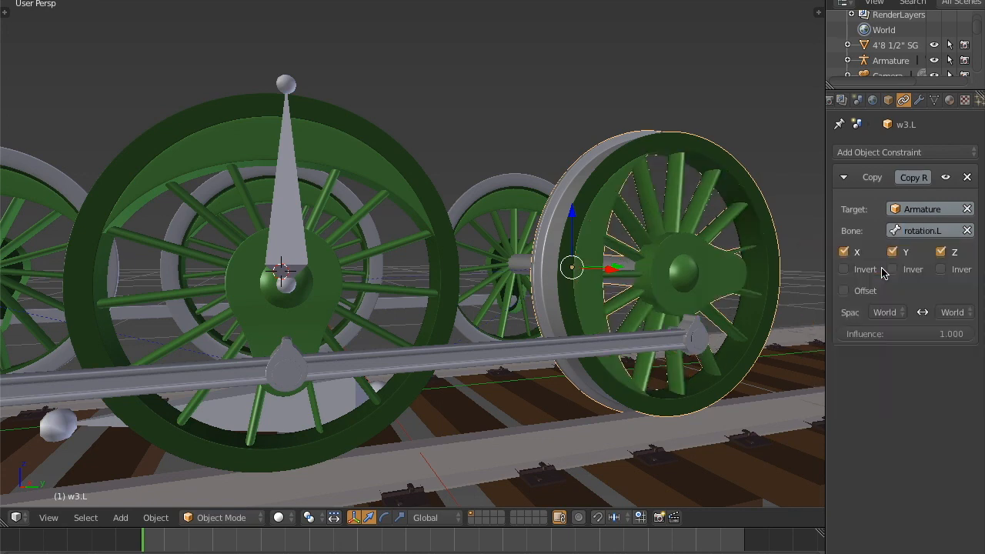
# Set both spaces of w3.L's Copy Rotation constraint to Local Space
pyautogui.click(887, 312)
pyautogui.click(846, 244)
pyautogui.click(954, 312)
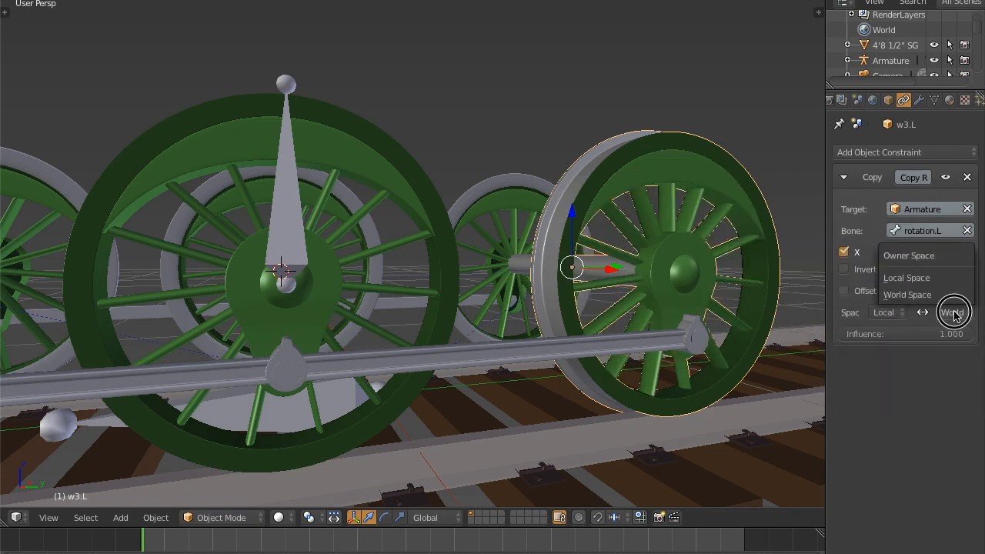
pyautogui.click(918, 277)
# Try rotating the rotation.L bone about the global X axis to test all three wheels together
pyautogui.scroll(-2, 389, 249)
pyautogui.keyDown('shift'); pyautogui.moveTo(389, 249); pyautogui.dragTo(424, 240, button='middle'); pyautogui.keyUp('shift')
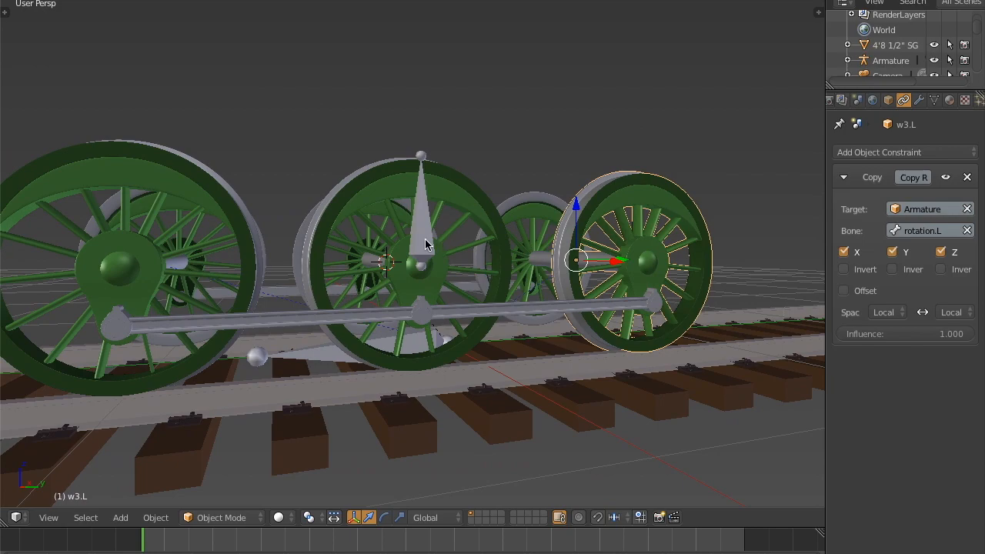
pyautogui.rightClick(425, 244)
pyautogui.press('r')
pyautogui.press('x')
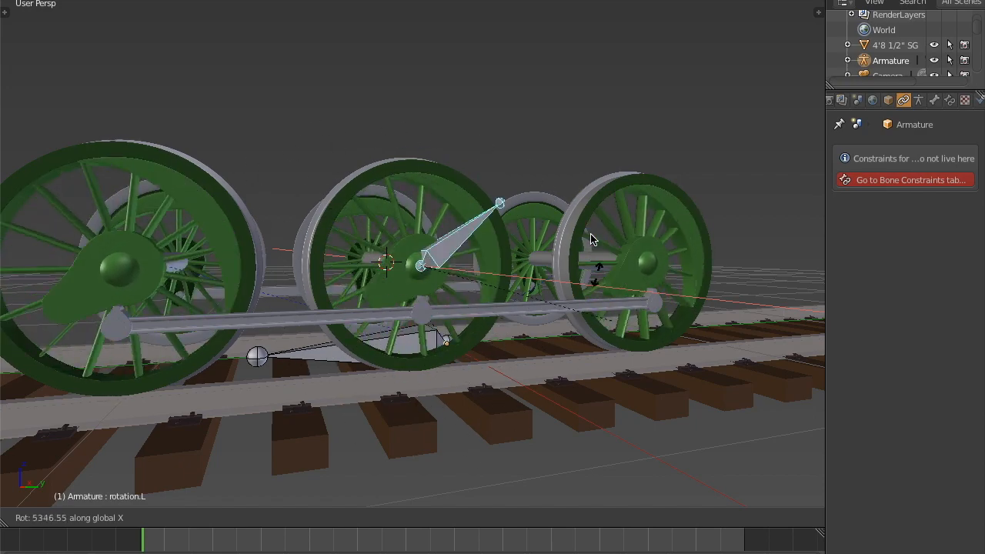
pyautogui.press('Escape')
# Select the crank pin CrankPin.L at the side rod's end on wheel w1.L.001 and try moving it
pyautogui.press('KP_3')
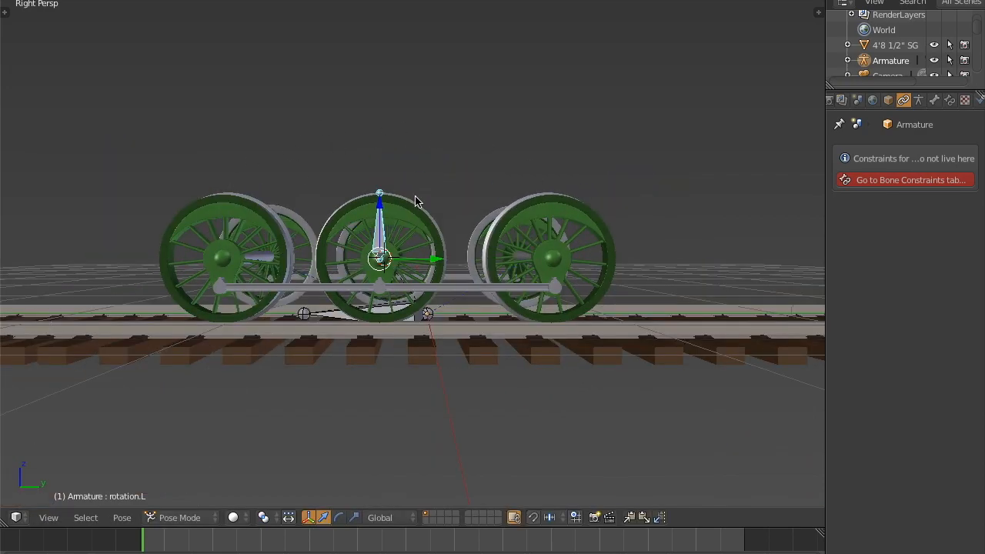
pyautogui.scroll(5, 235, 355)
pyautogui.moveTo(248, 315); pyautogui.dragTo(471, 282, button='middle')
pyautogui.scroll(-2, 472, 282)
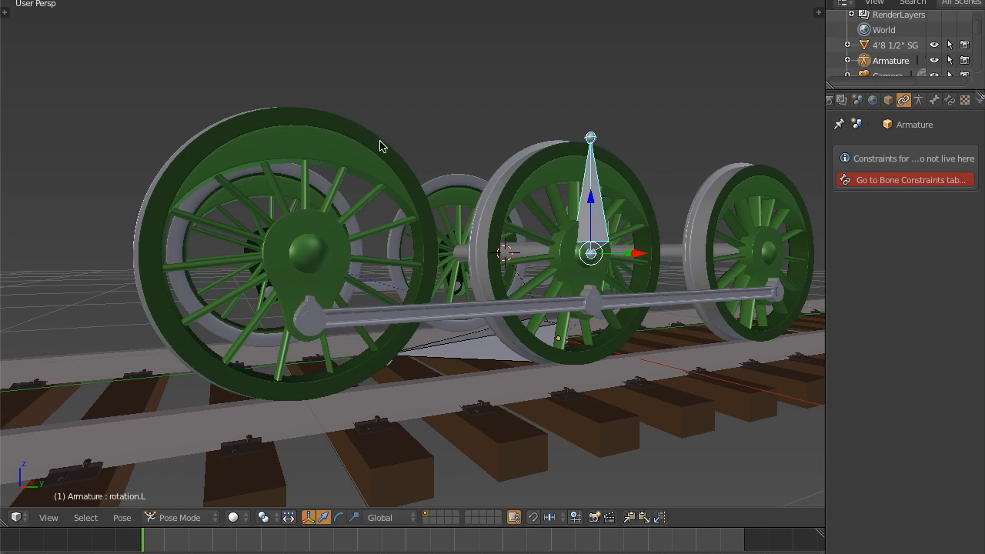
pyautogui.scroll(8, 361, 266)
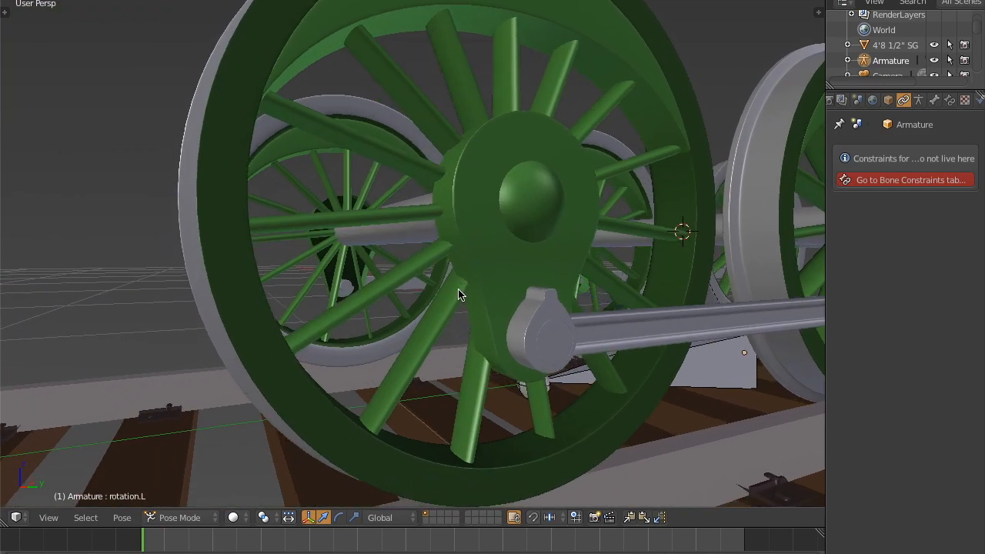
pyautogui.scroll(-8, 387, 283)
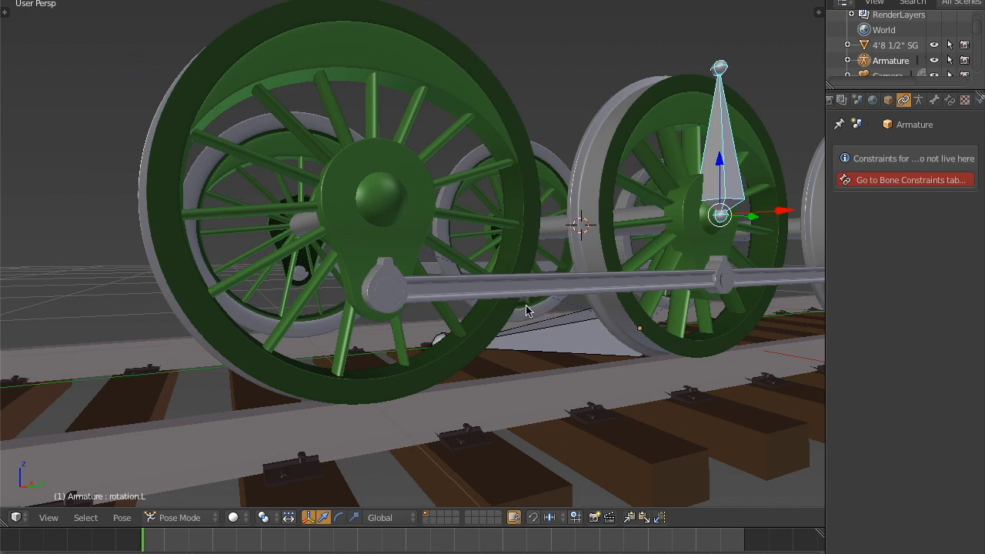
pyautogui.scroll(3, 388, 322)
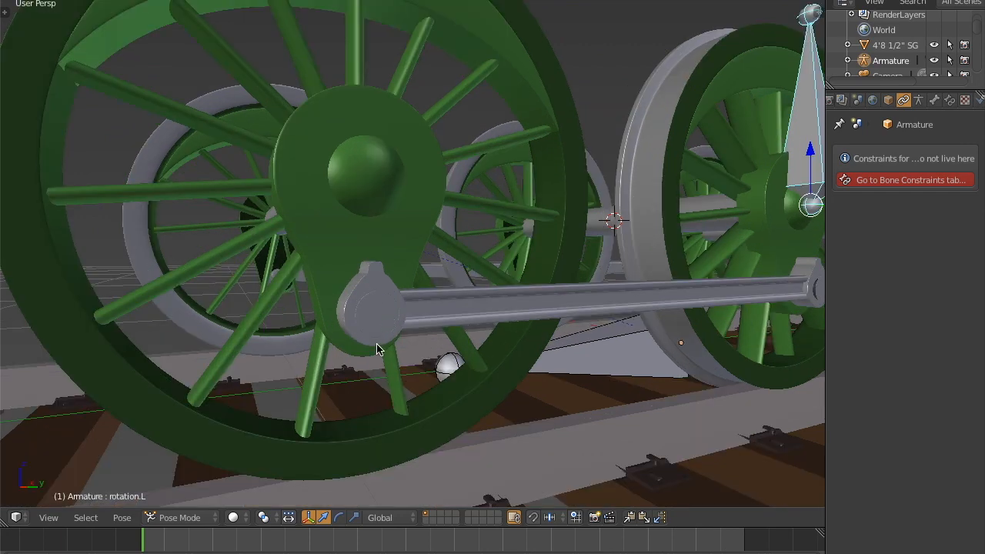
pyautogui.rightClick(389, 311)
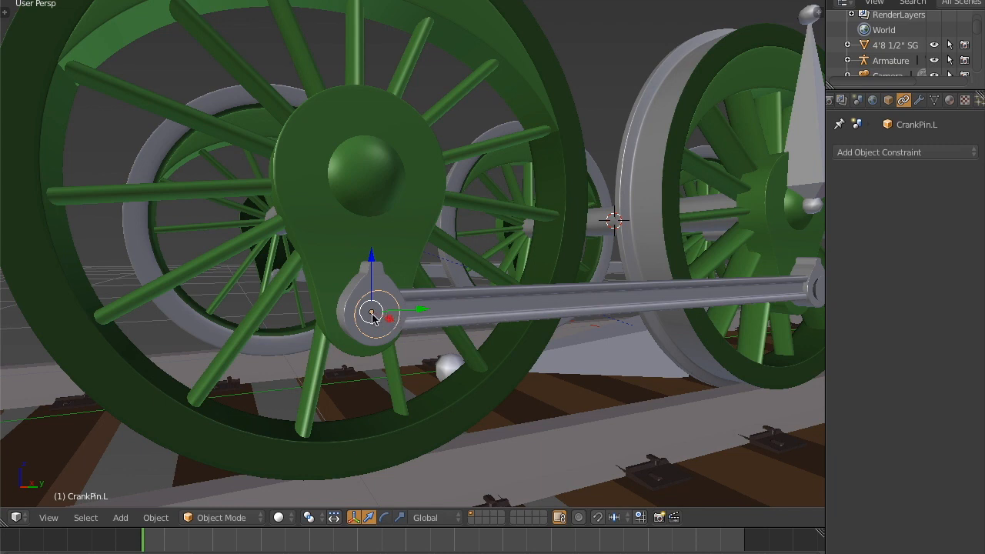
pyautogui.press('g')
pyautogui.press('Escape')
# Select the side rod Siderod left.001 and open its mesh in Edit Mode with nothing selected
pyautogui.rightClick(502, 305)
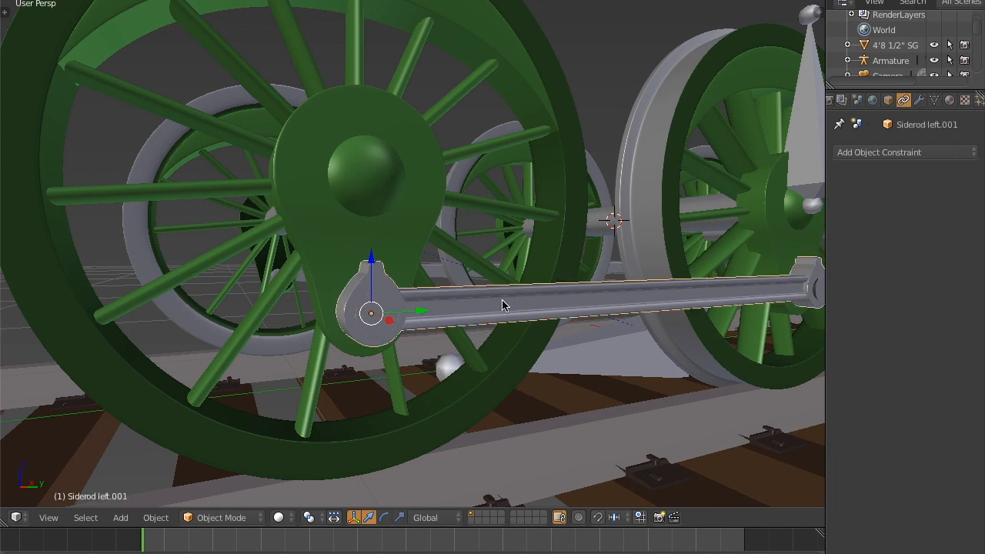
pyautogui.press('a')
pyautogui.scroll(3, 431, 331)
pyautogui.rightClick(403, 348)
pyautogui.press('Tab')
pyautogui.scroll(1, 428, 293)
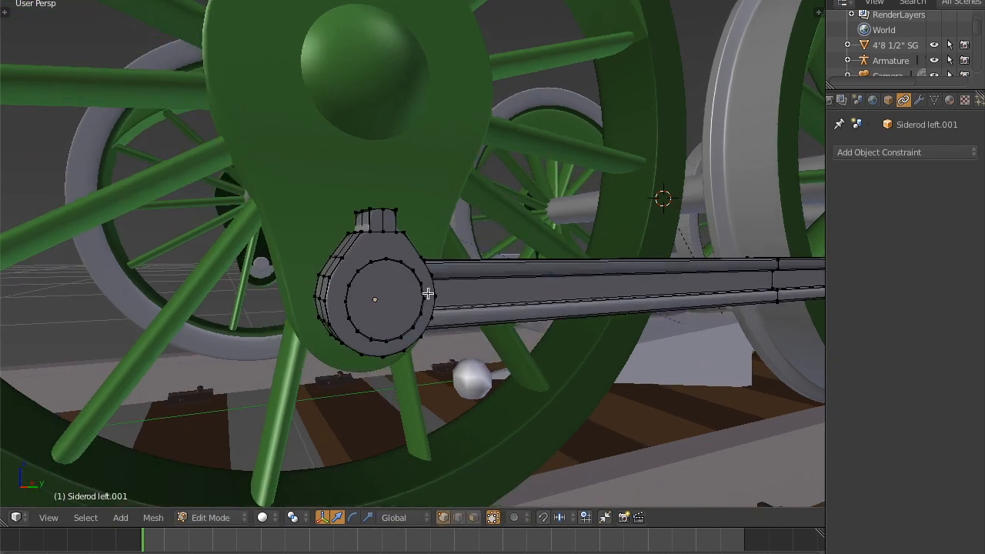
pyautogui.keyDown('shift'); pyautogui.moveTo(428, 293); pyautogui.dragTo(451, 228, button='middle'); pyautogui.keyUp('shift')
pyautogui.scroll(2, 403, 202)
pyautogui.scroll(-2, 400, 176)
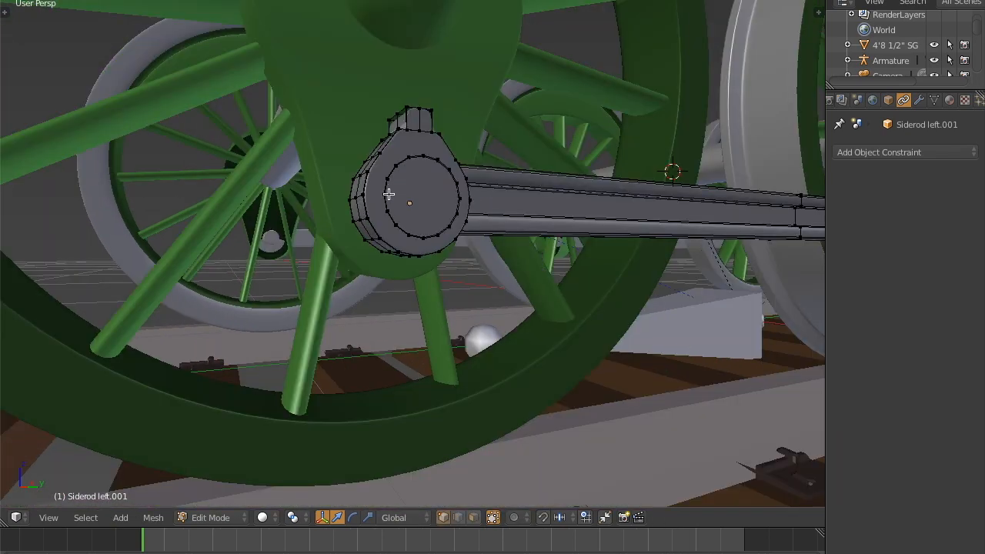
# Select the circular edge loop on the side rod's end and separate the selection into its own object
pyautogui.keyDown('alt'); pyautogui.rightClick(387, 195); pyautogui.keyUp('alt')
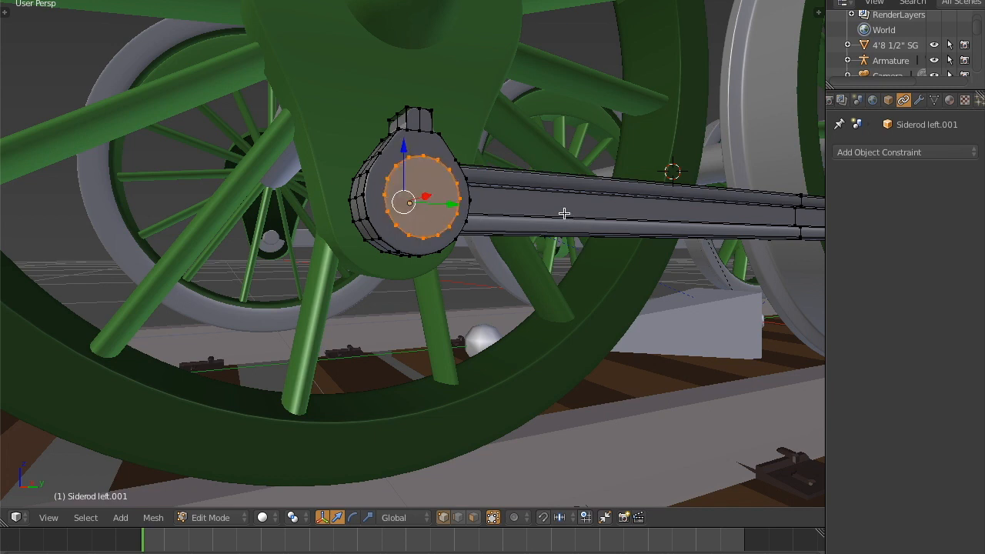
pyautogui.hotkey('ctrl', 'v')
pyautogui.moveTo(564, 214)
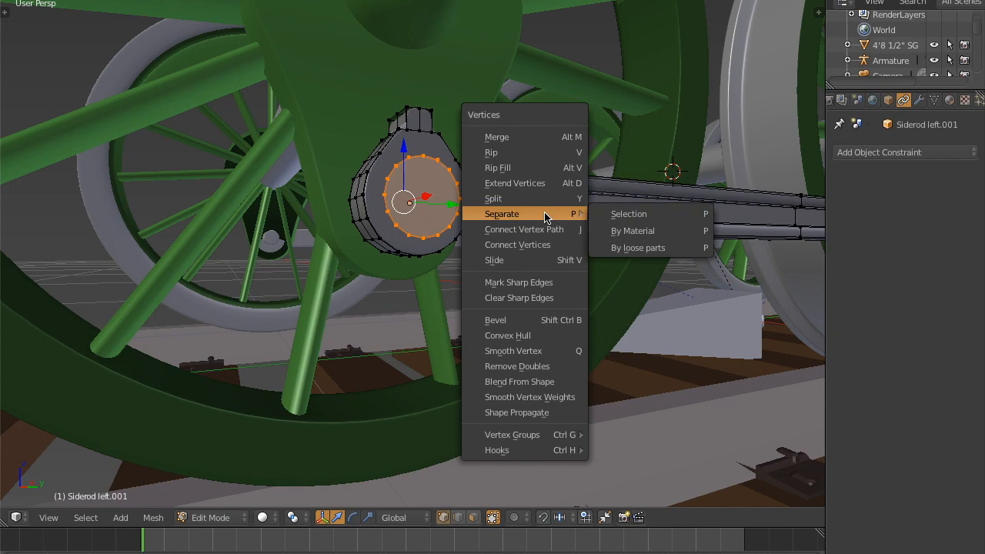
pyautogui.click(627, 214)
pyautogui.scroll(-2, 561, 255)
pyautogui.keyDown('shift'); pyautogui.moveTo(570, 244); pyautogui.dragTo(564, 254, button='middle'); pyautogui.keyUp('shift')
pyautogui.scroll(2, 426, 273)
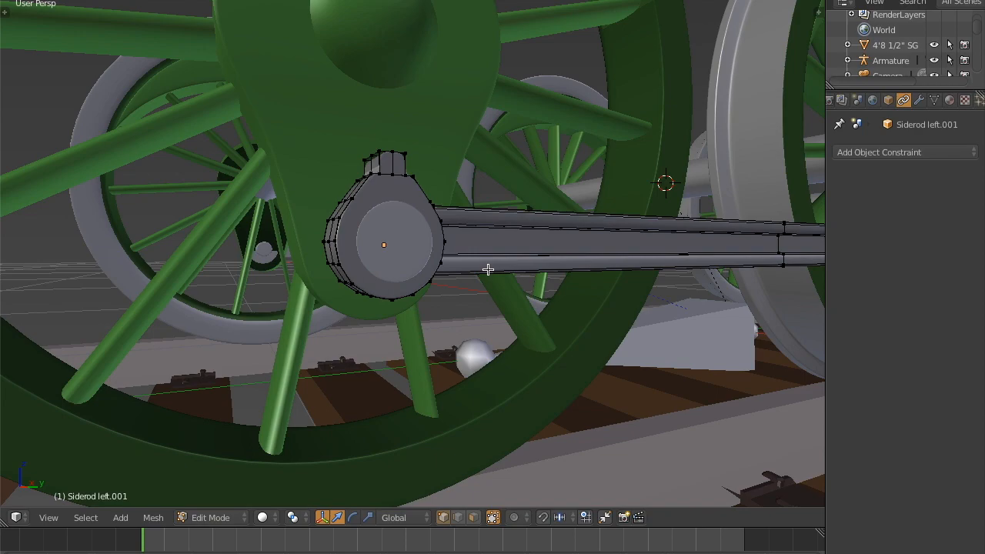
# Return to Object Mode, select the separated circular piece Siderod left.002, and enter Edit Mode on it
pyautogui.press('Tab')
pyautogui.rightClick(398, 234)
pyautogui.scroll(-3, 410, 252)
pyautogui.moveTo(441, 248)
pyautogui.mouseDown(button='middle')
pyautogui.moveTo(412, 252)
pyautogui.moveTo(452, 254)
pyautogui.mouseUp(button='middle')
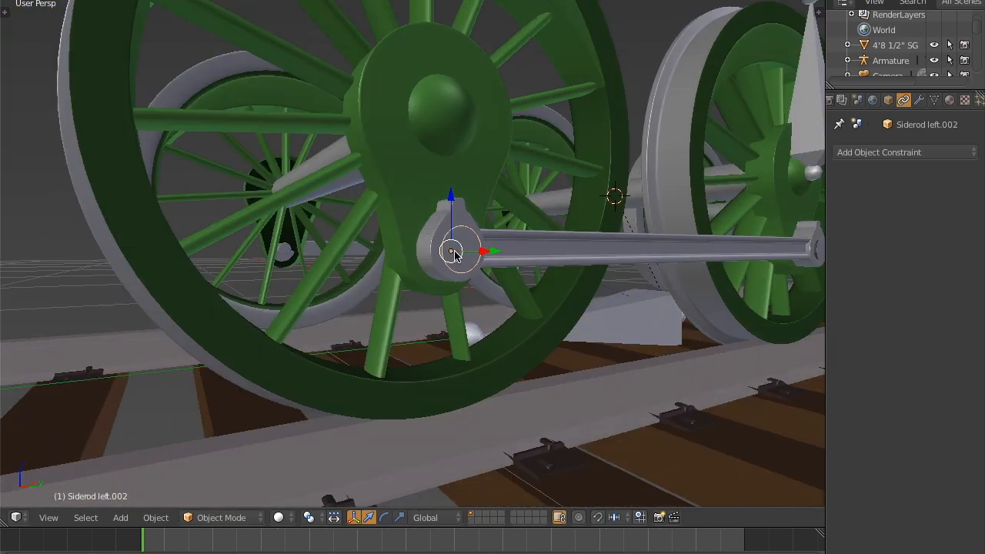
pyautogui.press('KP_1')
pyautogui.keyDown('shift'); pyautogui.moveTo(690, 249); pyautogui.dragTo(409, 265, button='middle'); pyautogui.keyUp('shift')
pyautogui.keyDown('shift'); pyautogui.moveTo(258, 261); pyautogui.dragTo(299, 254, button='middle'); pyautogui.keyUp('shift')
pyautogui.scroll(2, 292, 254)
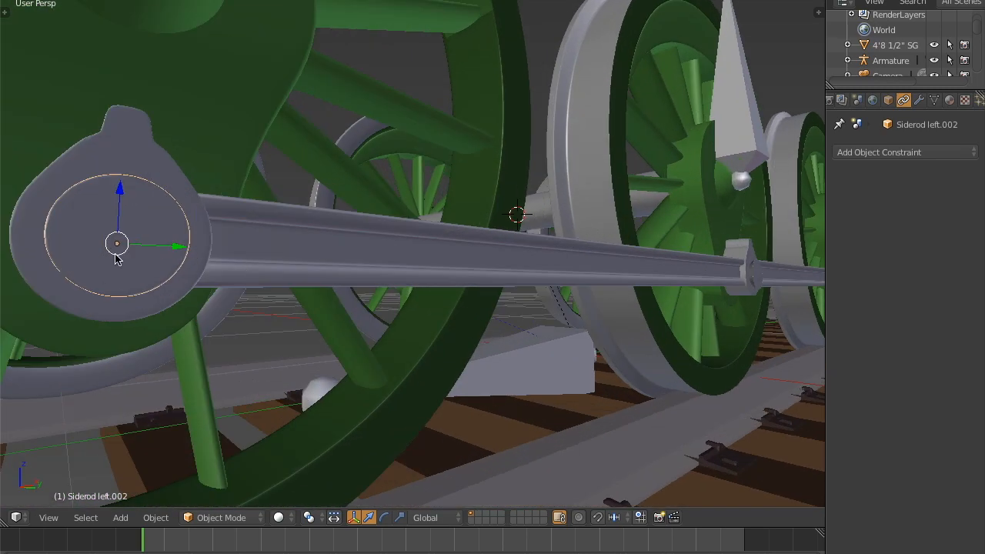
pyautogui.moveTo(116, 238); pyautogui.dragTo(310, 253, button='middle')
pyautogui.keyDown('shift'); pyautogui.moveTo(525, 261); pyautogui.dragTo(499, 266, button='middle'); pyautogui.keyUp('shift')
pyautogui.press('Tab')
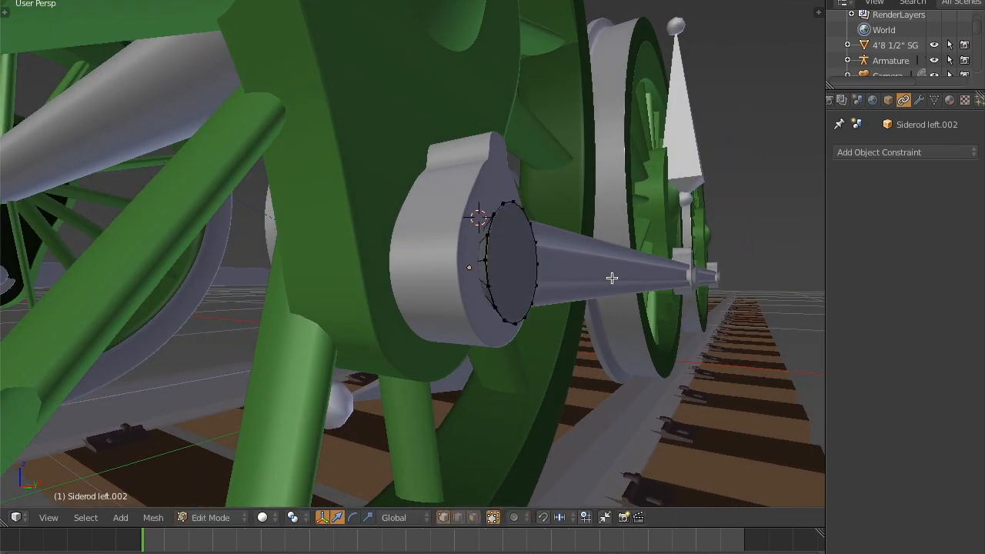
# Box-select the outer circle's vertices in wireframe, snap the 3D cursor to them, and return to Object Mode
pyautogui.press('z')
pyautogui.moveTo(569, 287); pyautogui.dragTo(523, 283, button='middle')
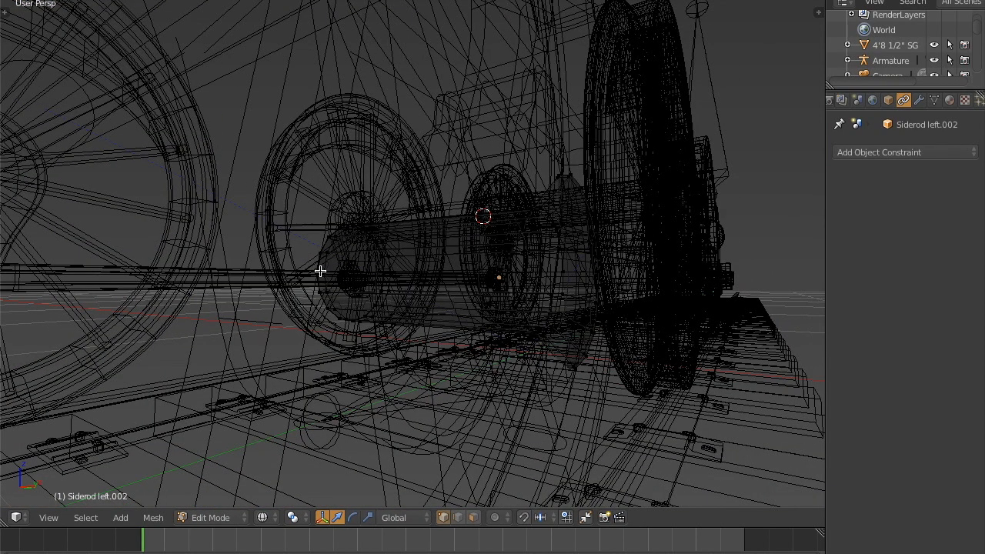
pyautogui.moveTo(606, 249); pyautogui.dragTo(495, 232, button='middle')
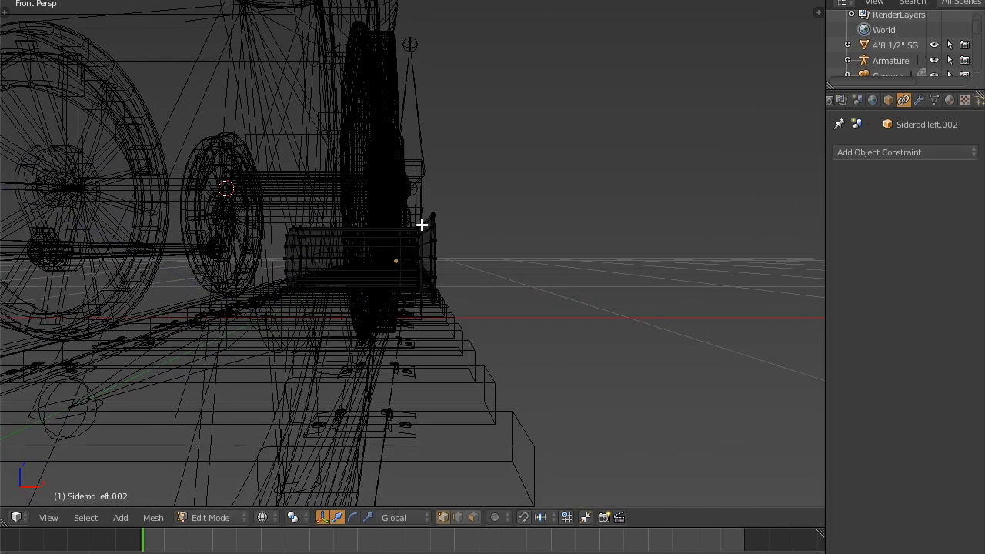
pyautogui.press('b')
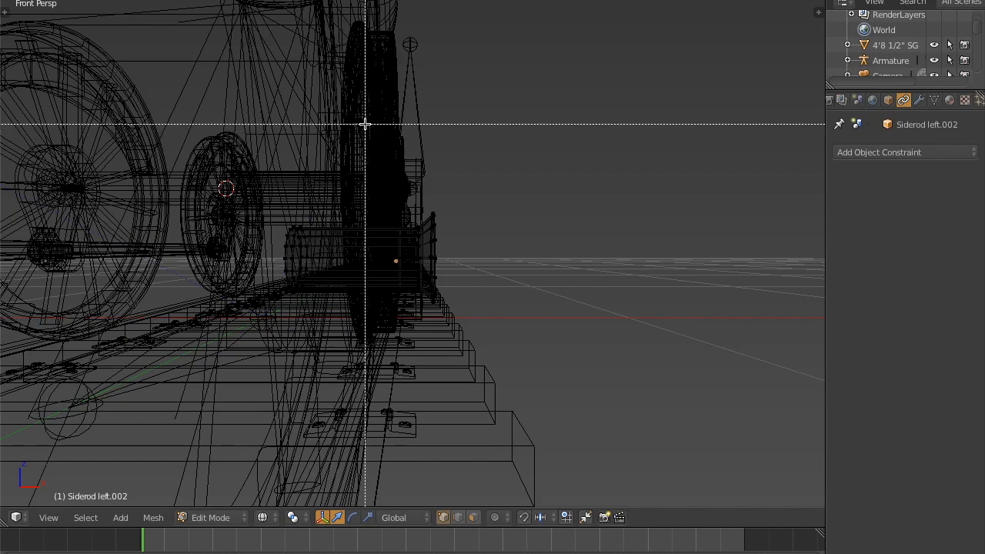
pyautogui.moveTo(365, 124); pyautogui.dragTo(590, 445)
pyautogui.moveTo(643, 279)
pyautogui.mouseDown(button='middle')
pyautogui.moveTo(428, 297)
pyautogui.moveTo(631, 305)
pyautogui.mouseUp(button='middle')
pyautogui.press('z')
pyautogui.hotkey('shift', 's')
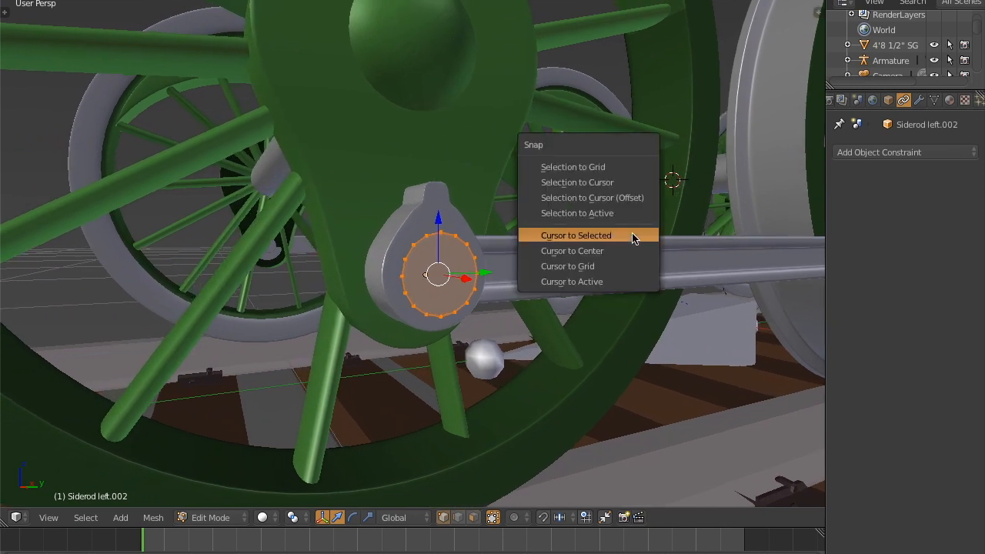
pyautogui.click(605, 235)
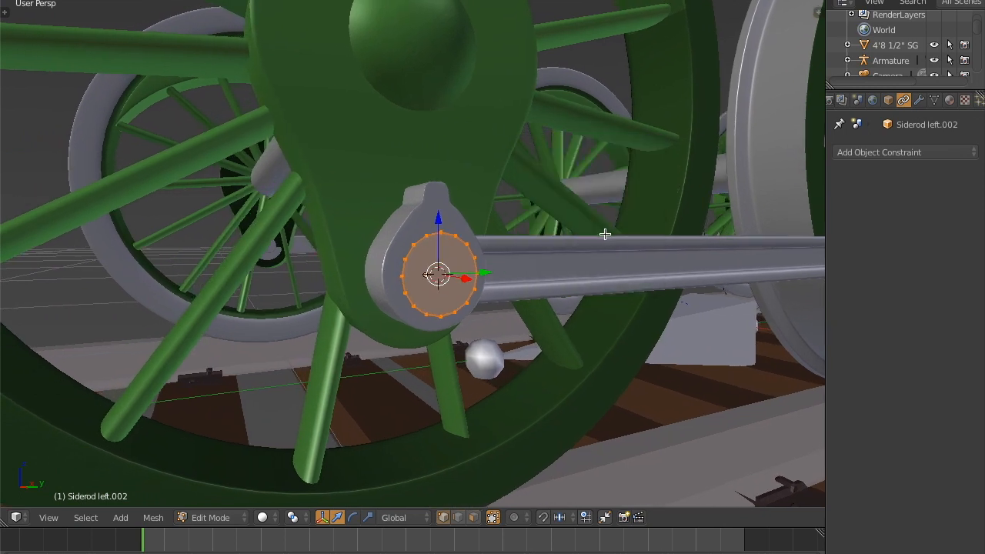
pyautogui.press('a')
pyautogui.press('Tab')
# Set the origin of Siderod left.002 to the 3D cursor
pyautogui.moveTo(643, 288); pyautogui.dragTo(592, 285, button='middle')
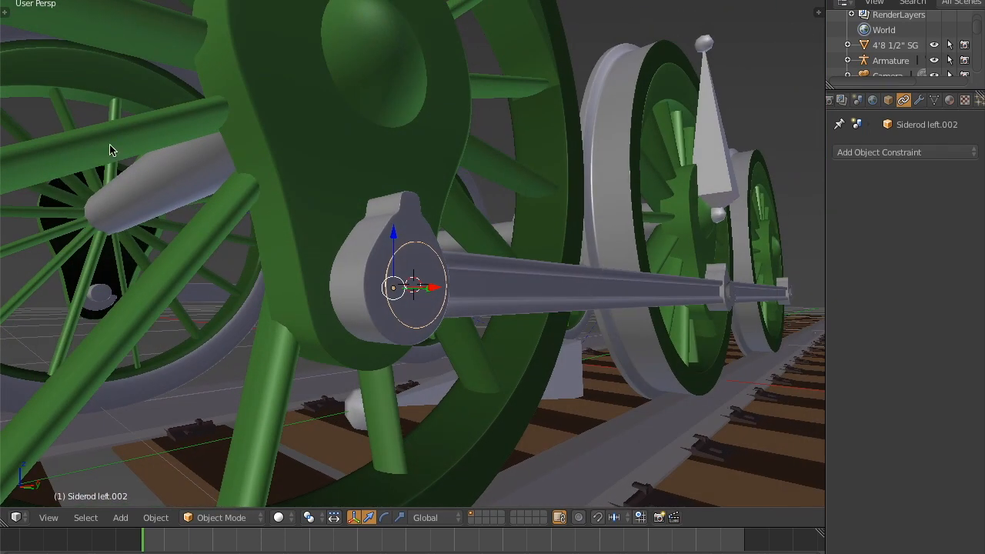
pyautogui.press('t')
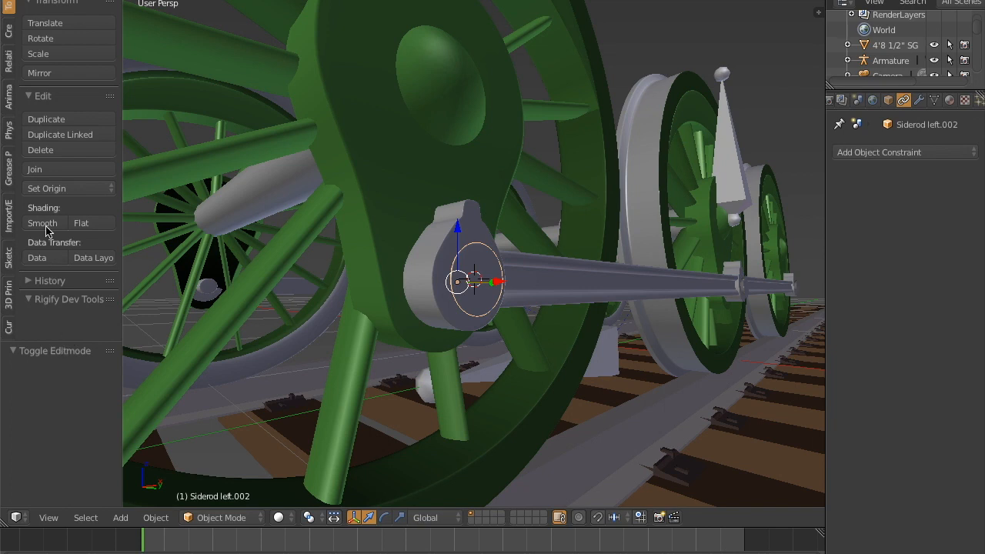
pyautogui.click(69, 189)
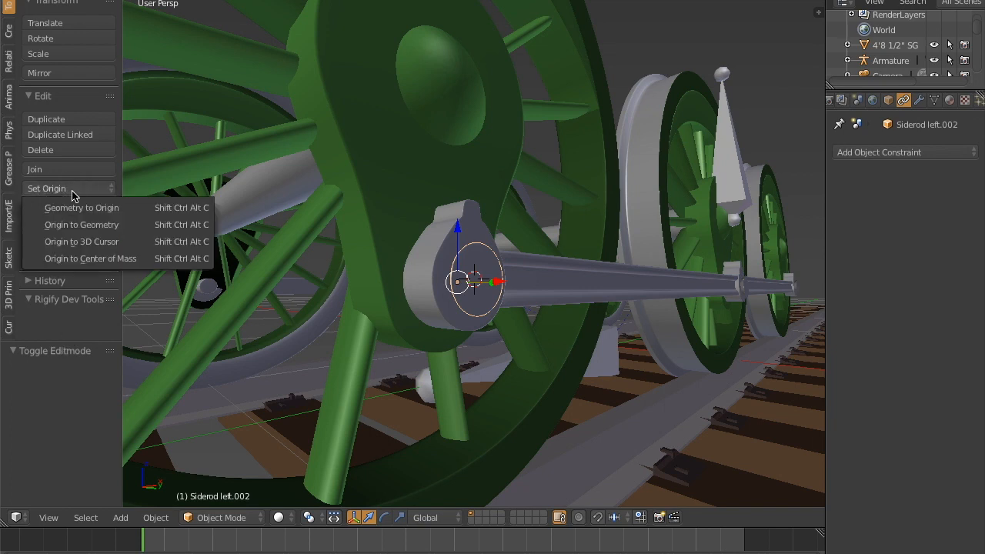
pyautogui.click(134, 243)
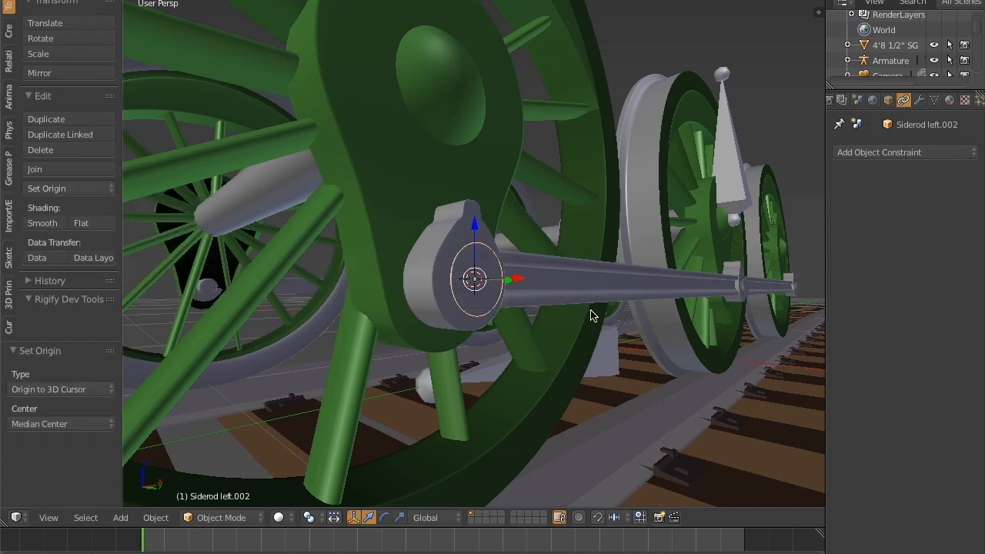
# Set the origin of the side rod Siderod left.001 to the 3D cursor and clear the selection
pyautogui.moveTo(592, 316); pyautogui.dragTo(528, 311, button='middle')
pyautogui.moveTo(472, 289); pyautogui.dragTo(497, 297, button='middle')
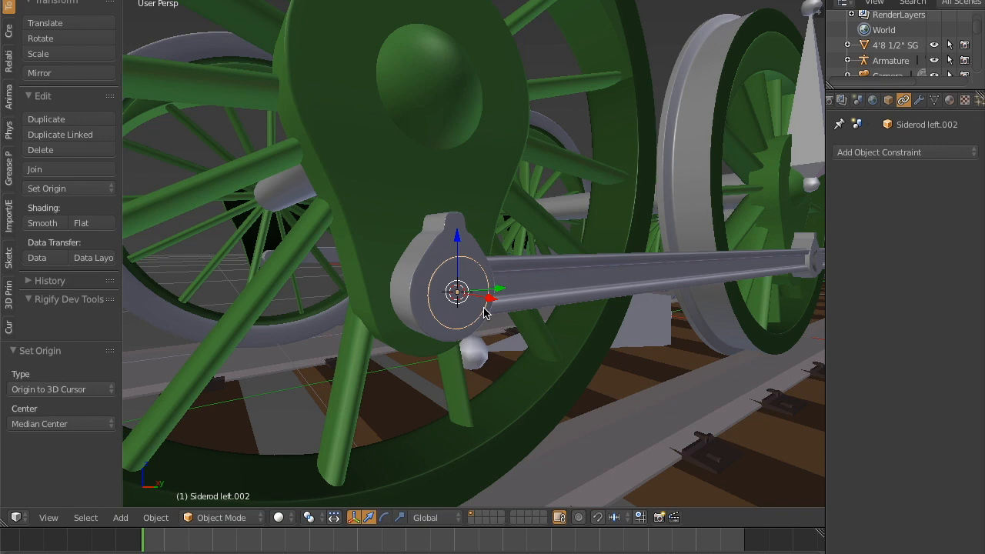
pyautogui.moveTo(483, 305); pyautogui.dragTo(622, 281, button='middle')
pyautogui.rightClick(633, 271)
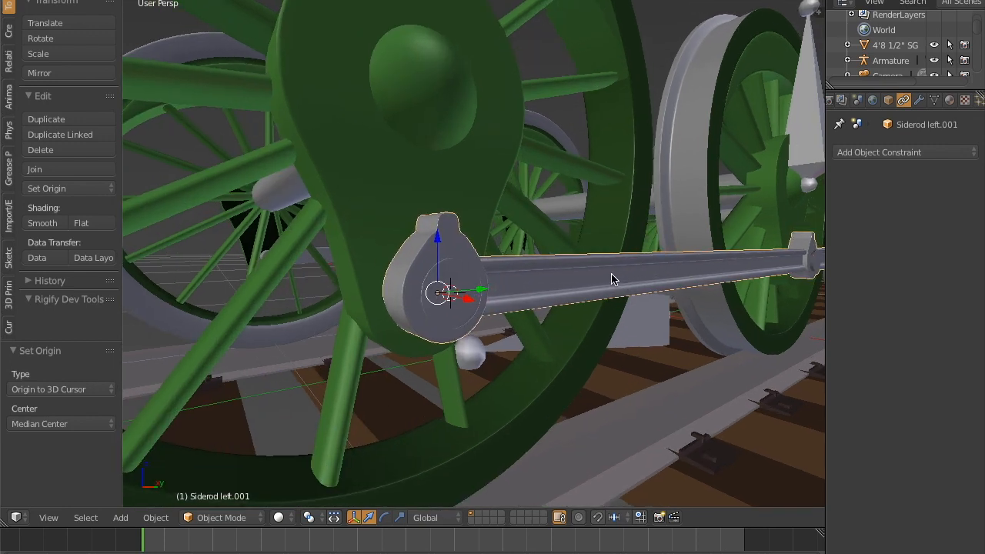
pyautogui.click(88, 189)
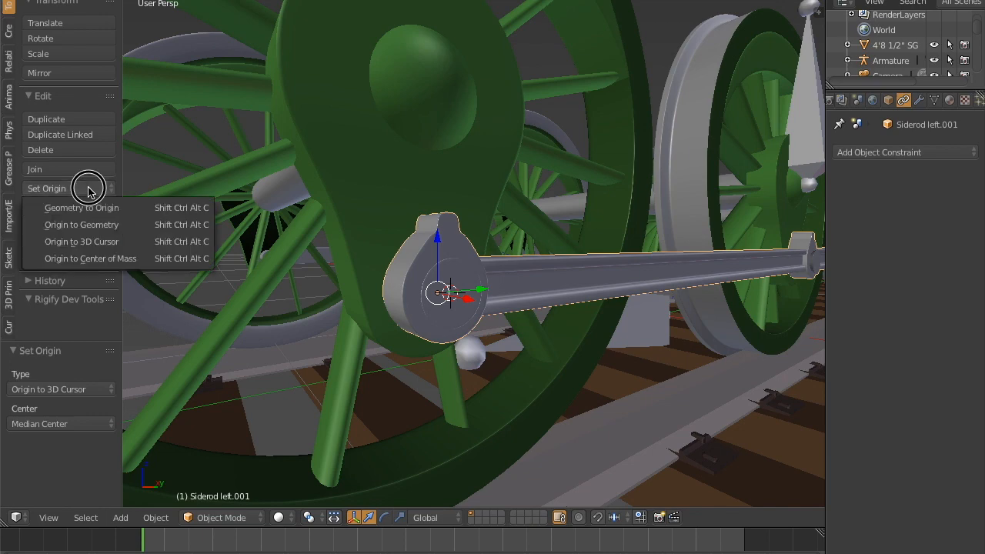
pyautogui.click(98, 245)
pyautogui.press('a')
# Parent the circular piece Siderod left.002 to the wheel w1.L.001 using the Object parent type
pyautogui.moveTo(556, 279); pyautogui.dragTo(450, 281, button='middle')
pyautogui.rightClick(437, 279)
pyautogui.moveTo(437, 278); pyautogui.dragTo(462, 286, button='right')
pyautogui.press('Escape')
pyautogui.scroll(-2, 457, 283)
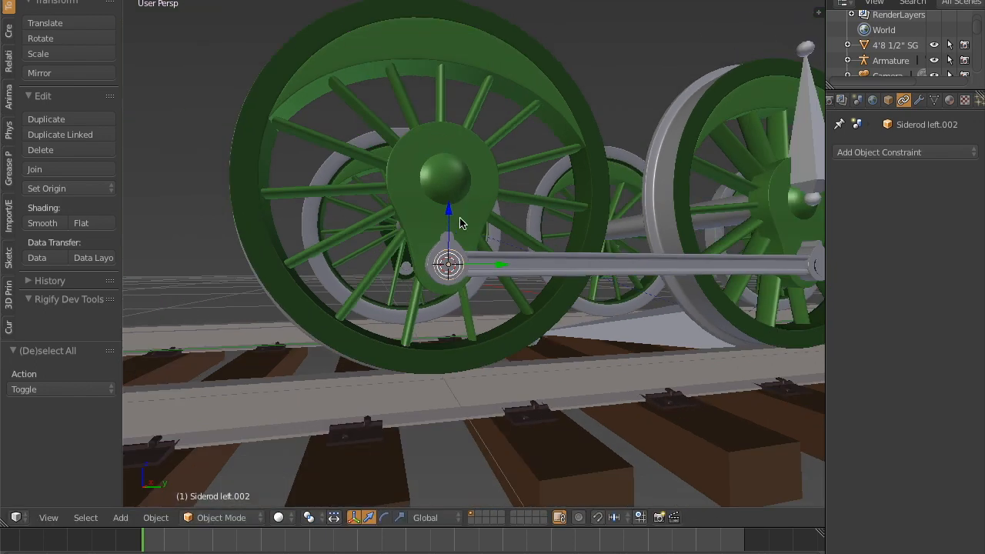
pyautogui.scroll(3, 455, 268)
pyautogui.scroll(-2, 486, 301)
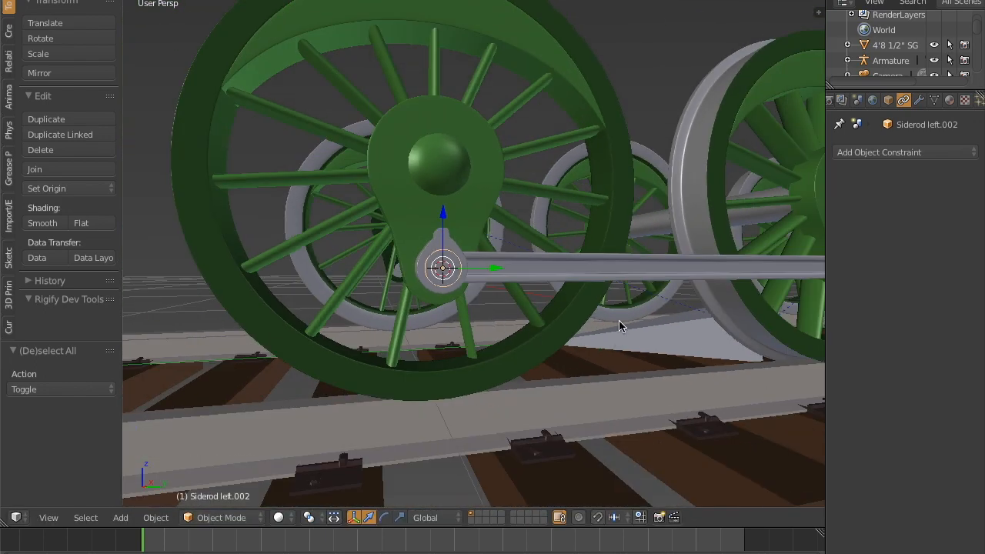
pyautogui.moveTo(413, 194); pyautogui.dragTo(451, 216, button='middle')
pyautogui.moveTo(507, 291); pyautogui.dragTo(514, 181, button='middle')
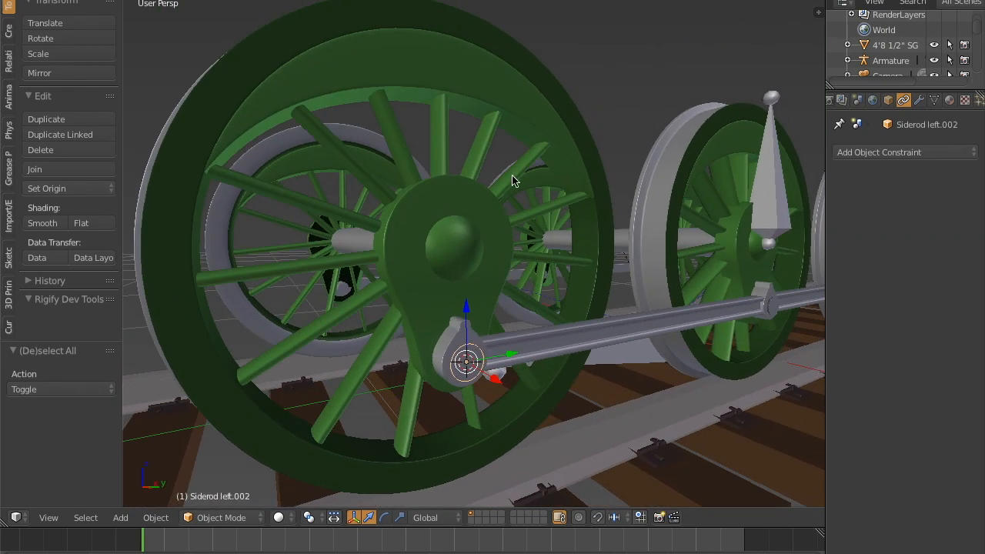
pyautogui.rightClick(524, 93)
pyautogui.moveTo(514, 246); pyautogui.dragTo(522, 253, button='middle')
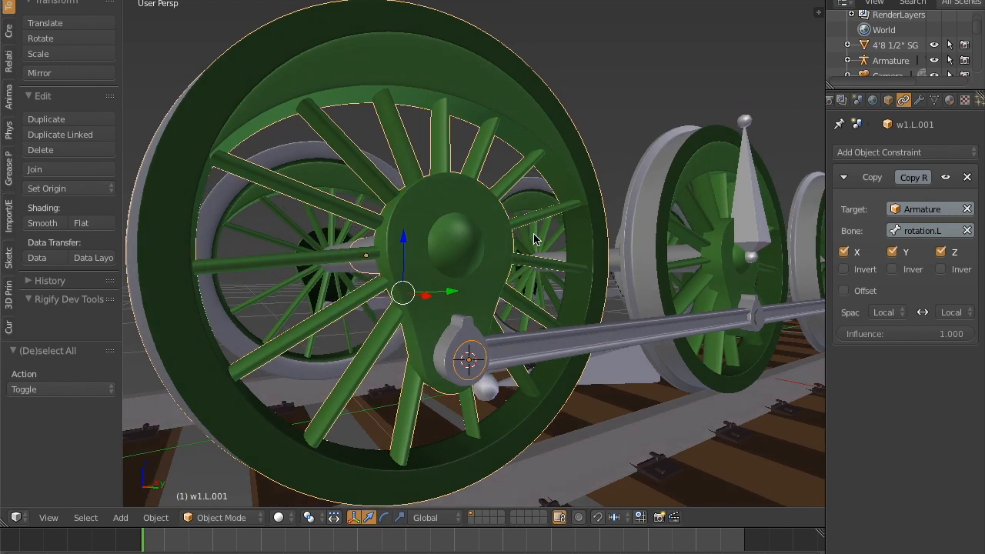
pyautogui.hotkey('ctrl', 'p')
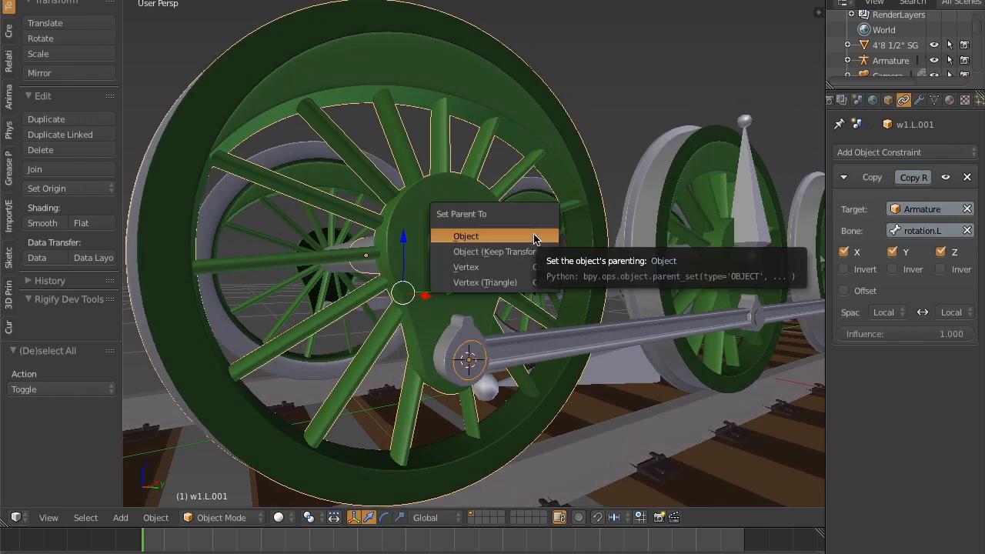
pyautogui.click(533, 237)
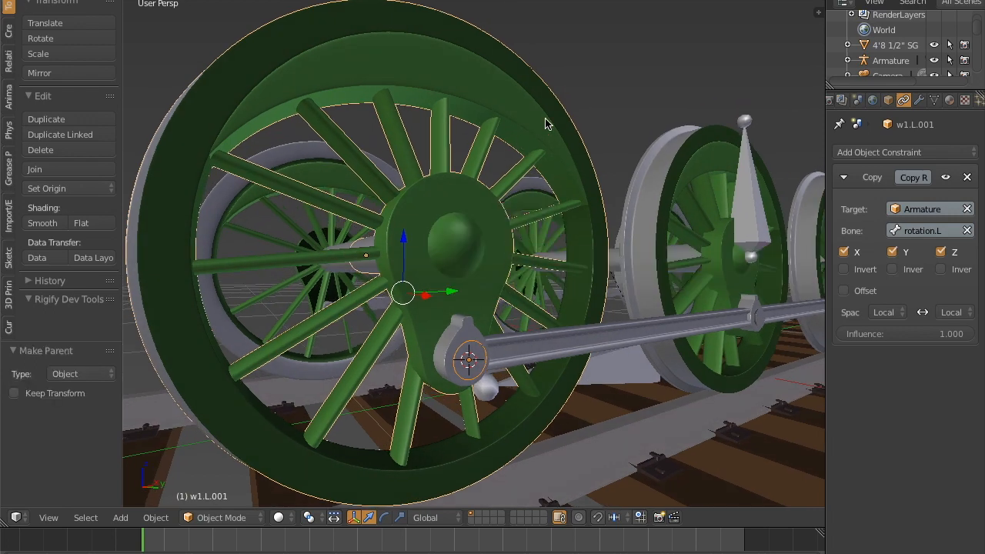
# Test the crank pin's parenting by rotating the rotation.L bone about the global X axis, and cancel the rotation
pyautogui.rightClick(766, 214)
pyautogui.moveTo(758, 220); pyautogui.dragTo(555, 320, button='middle')
pyautogui.moveTo(488, 336); pyautogui.dragTo(668, 263, button='middle')
pyautogui.press('r')
pyautogui.press('x')
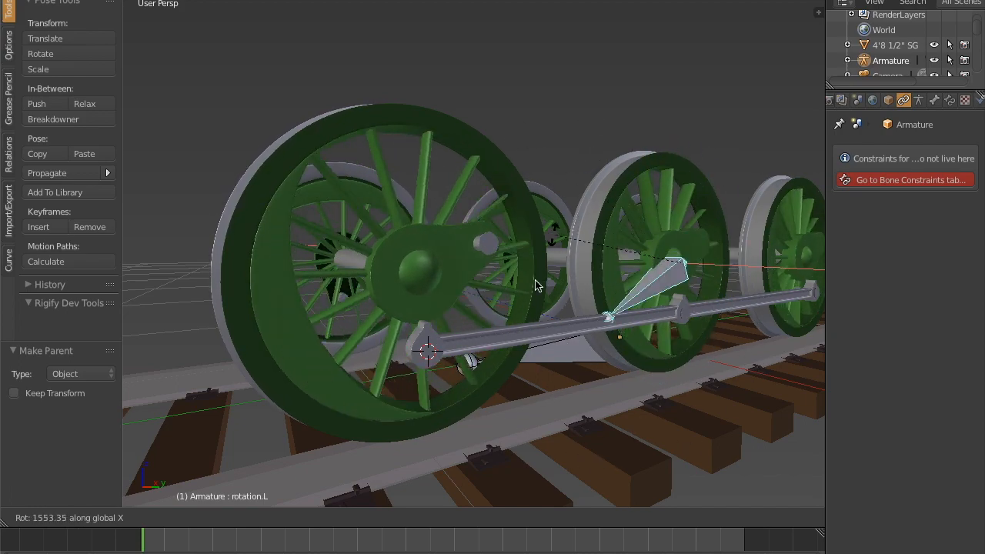
pyautogui.rightClick(575, 383)
# Leave Pose Mode and add a Copy Location constraint to the side rod Siderod left.001
pyautogui.scroll(1, 552, 377)
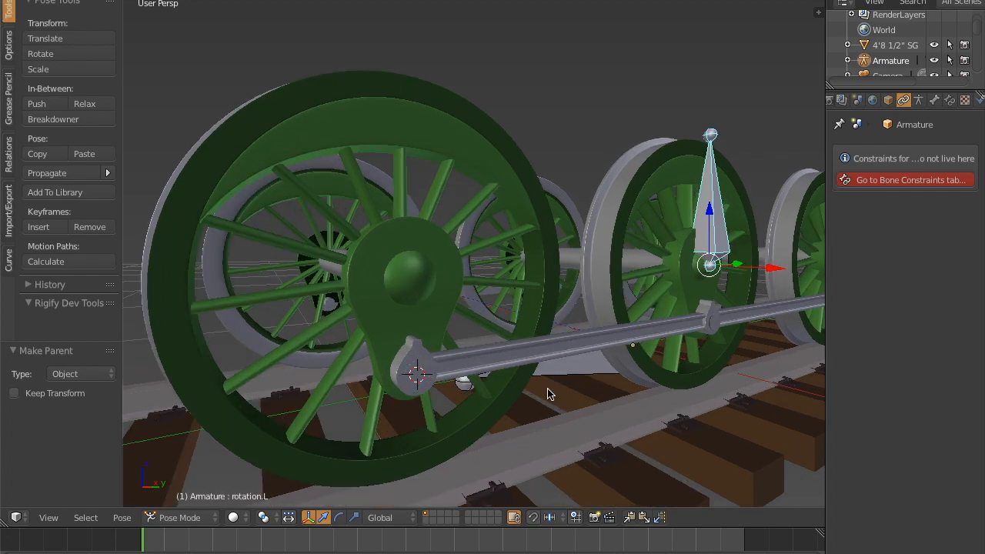
pyautogui.moveTo(486, 371); pyautogui.dragTo(494, 294, button='middle')
pyautogui.scroll(2, 460, 368)
pyautogui.scroll(-2, 443, 313)
pyautogui.hotkey('ctrl', 'Tab')
pyautogui.rightClick(462, 324)
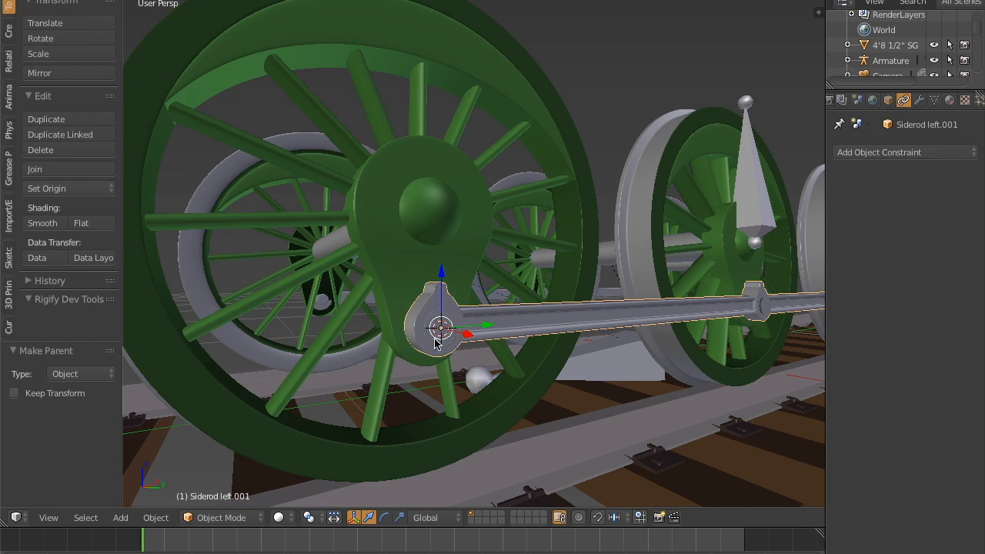
pyautogui.click(904, 151)
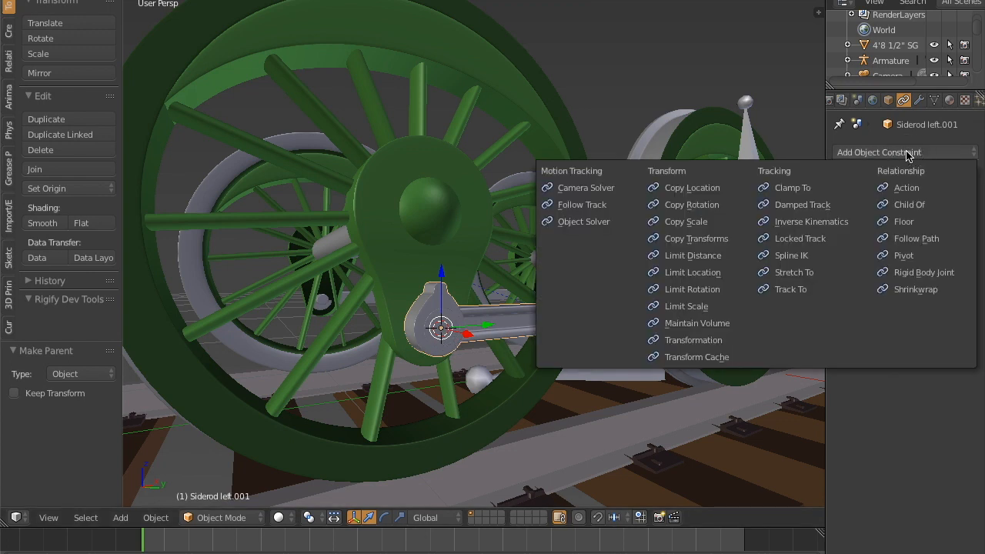
pyautogui.click(712, 190)
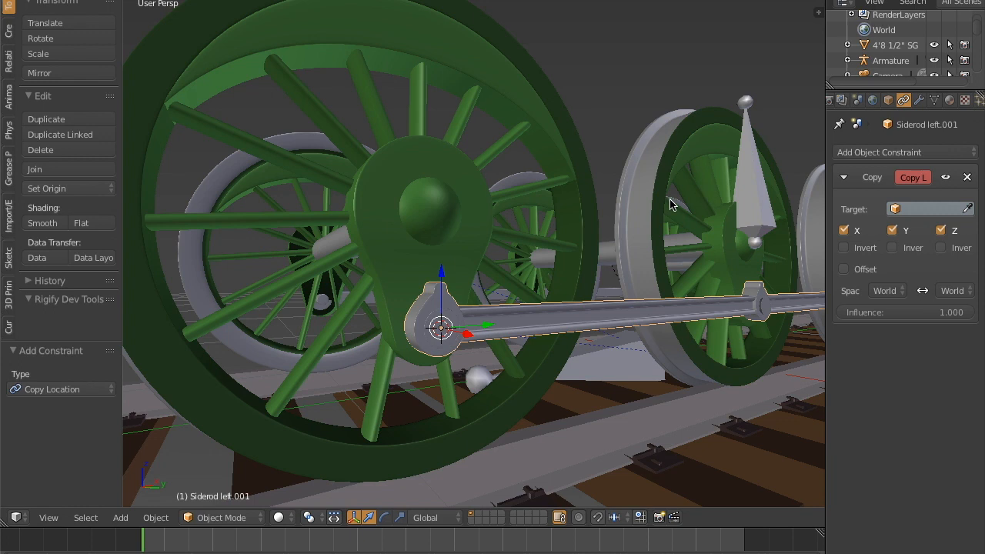
pyautogui.click(923, 209)
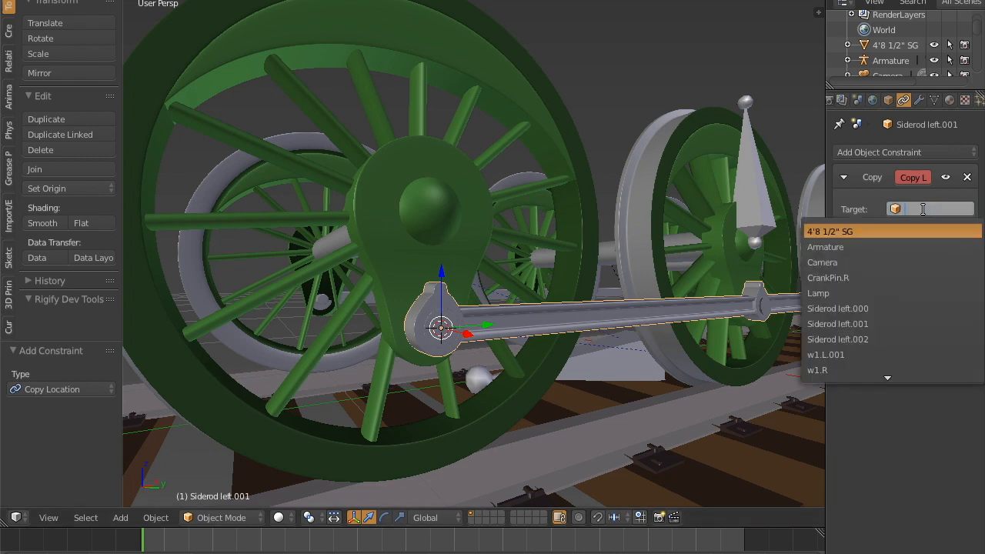
pyautogui.write('cra')
pyautogui.press('Escape')
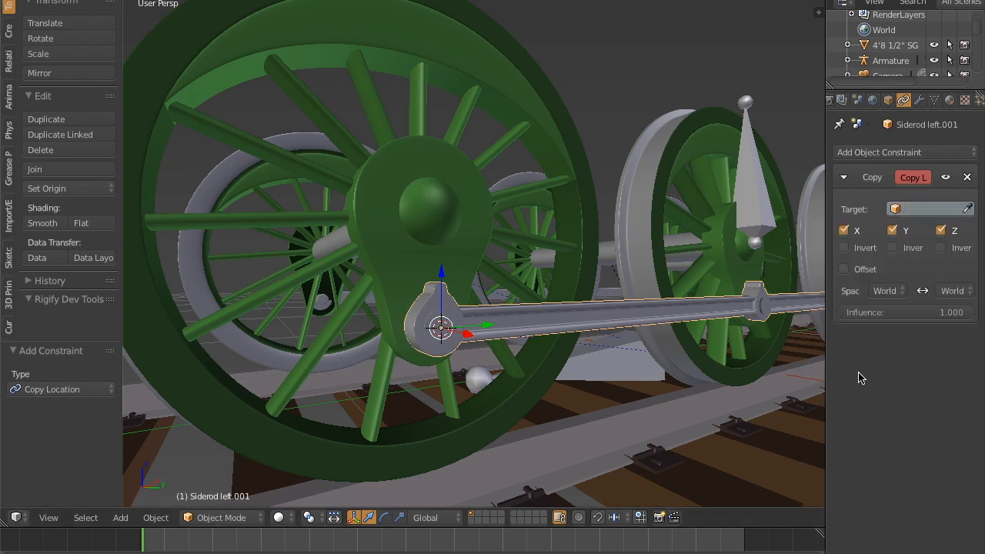
# Rename the circular piece Siderod left.002 as CrankPin.L
pyautogui.rightClick(439, 329)
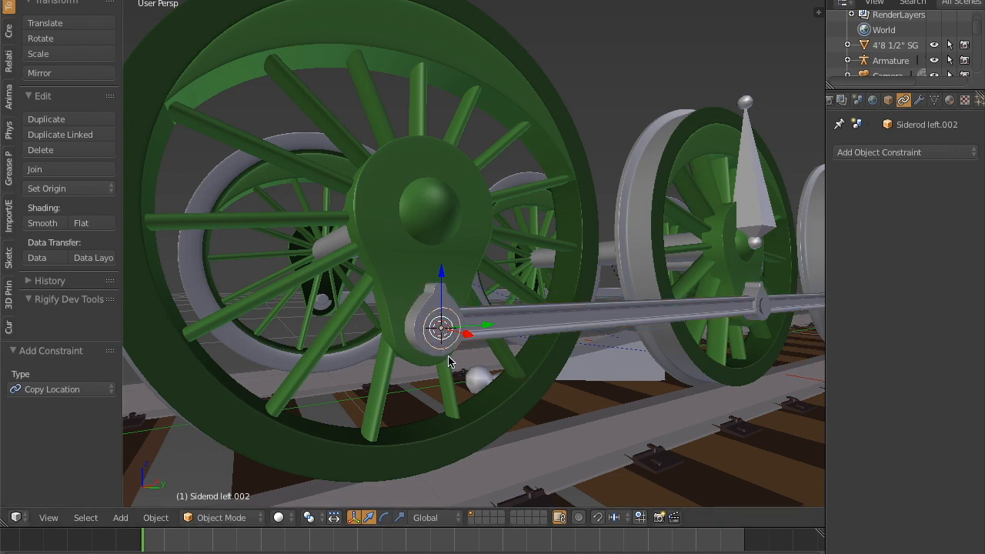
pyautogui.click(888, 100)
pyautogui.click(923, 151)
pyautogui.write('c')
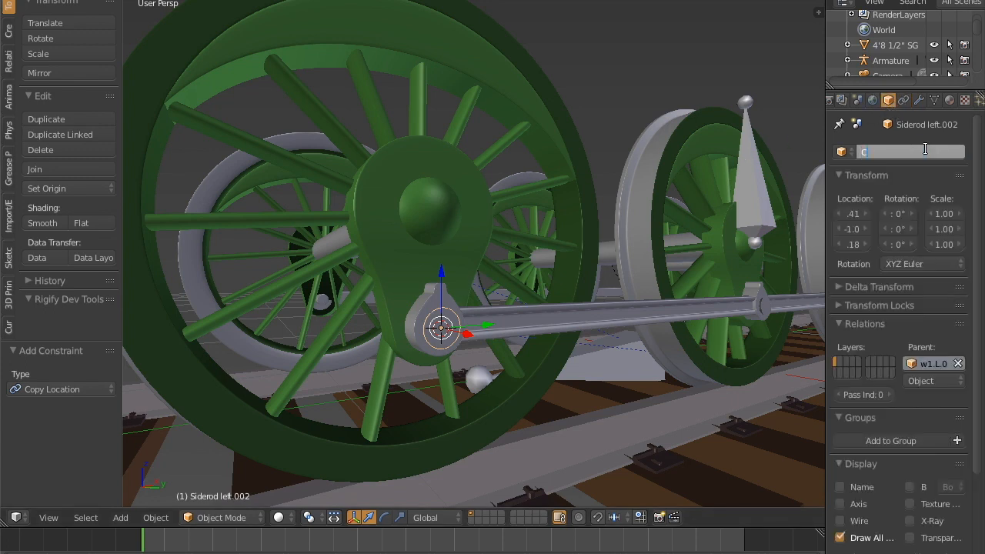
pyautogui.write('rankPin.L')
pyautogui.press('Return')
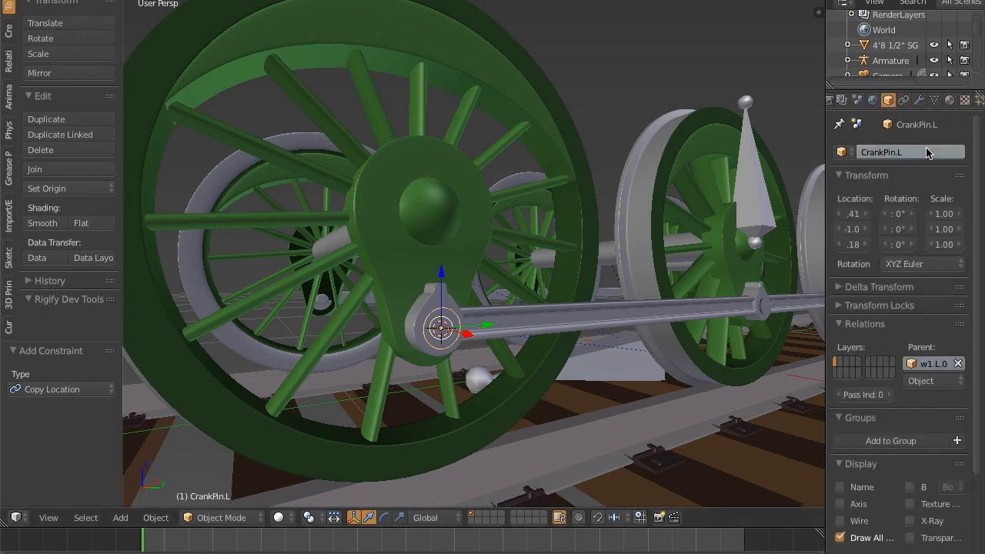
# Set CrankPin.L as the target of the Copy Location constraint on Siderod left.001
pyautogui.rightClick(569, 323)
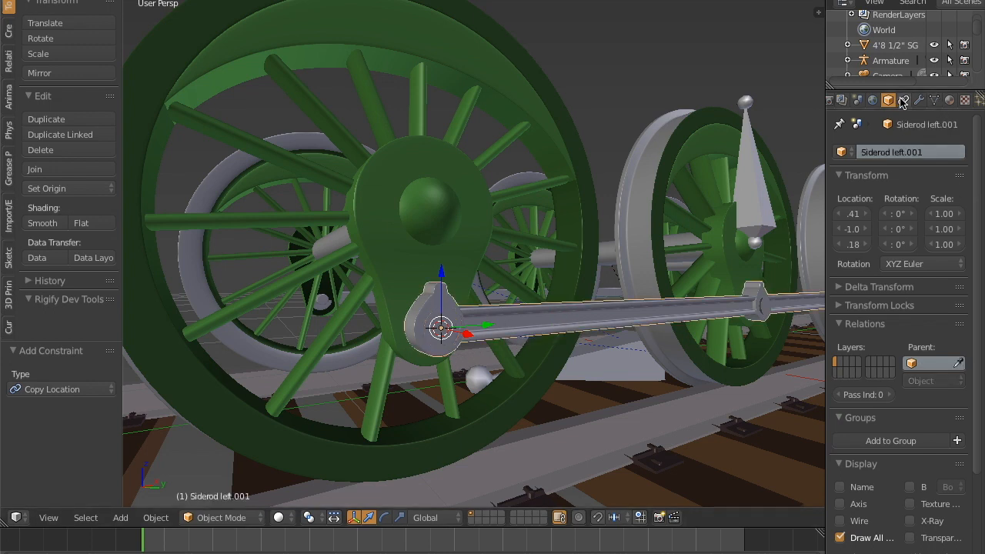
pyautogui.click(903, 100)
pyautogui.click(929, 209)
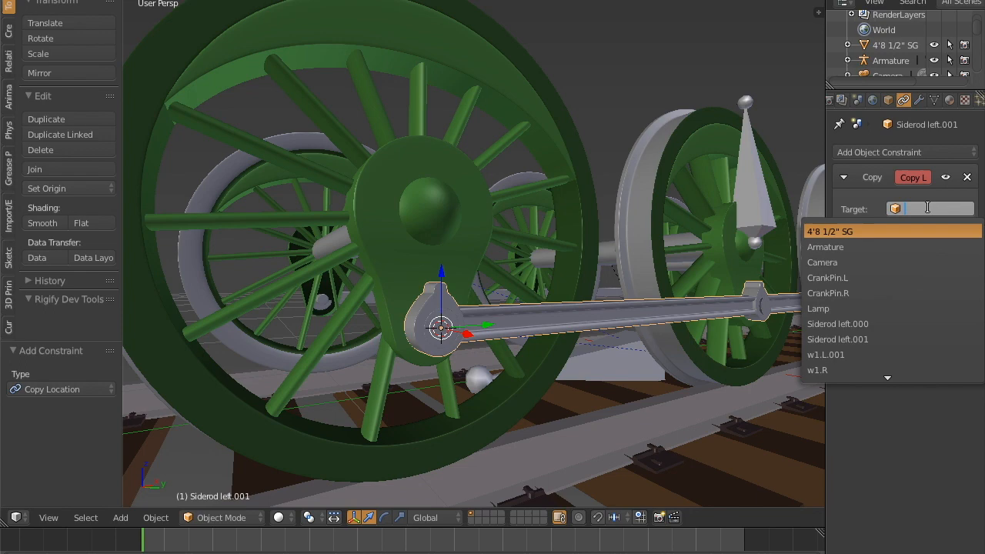
pyautogui.click(867, 278)
# Rotate the rotation.L bone about the global X axis to check that the side rod follows the crank pin
pyautogui.scroll(-2, 635, 209)
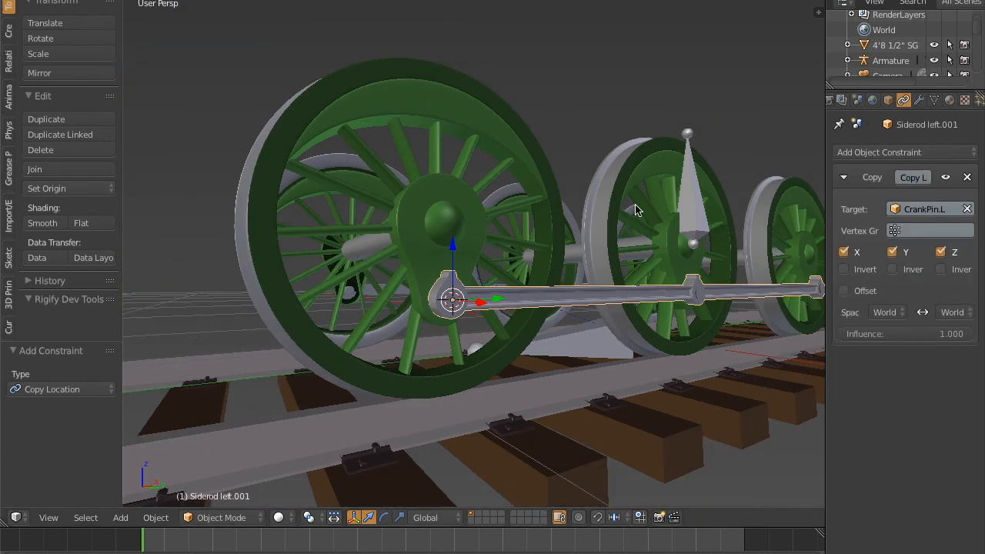
pyautogui.rightClick(692, 201)
pyautogui.press('r')
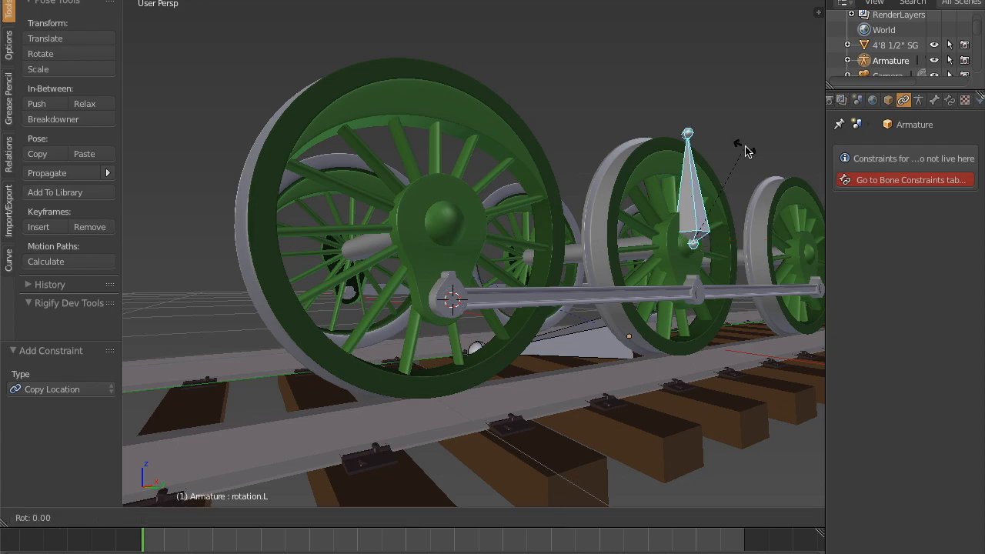
pyautogui.press('x')
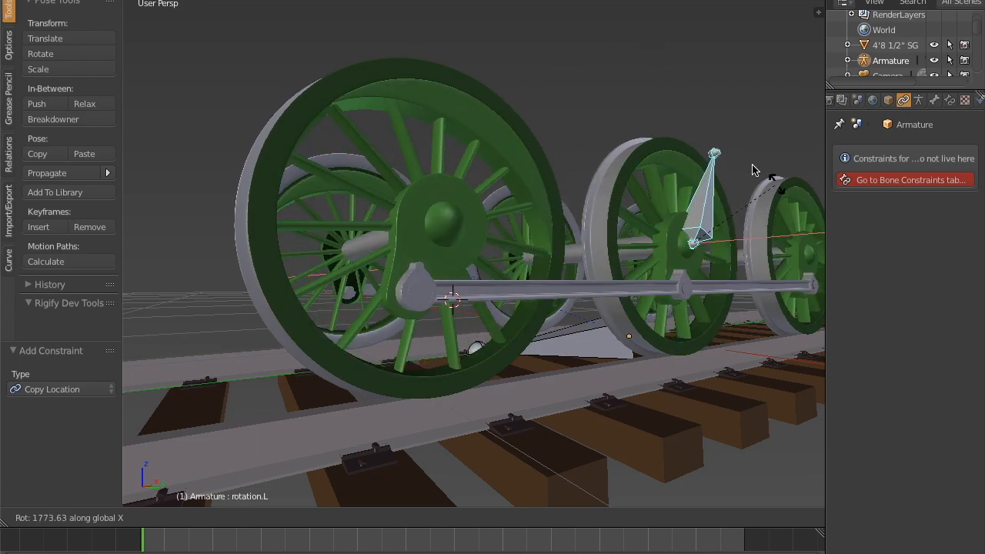
pyautogui.click(770, 192)
# Select the side rod Siderod left.001 and add a Limit Rotation constraint to it
pyautogui.moveTo(770, 193); pyautogui.dragTo(569, 267, button='middle')
pyautogui.rightClick(509, 269)
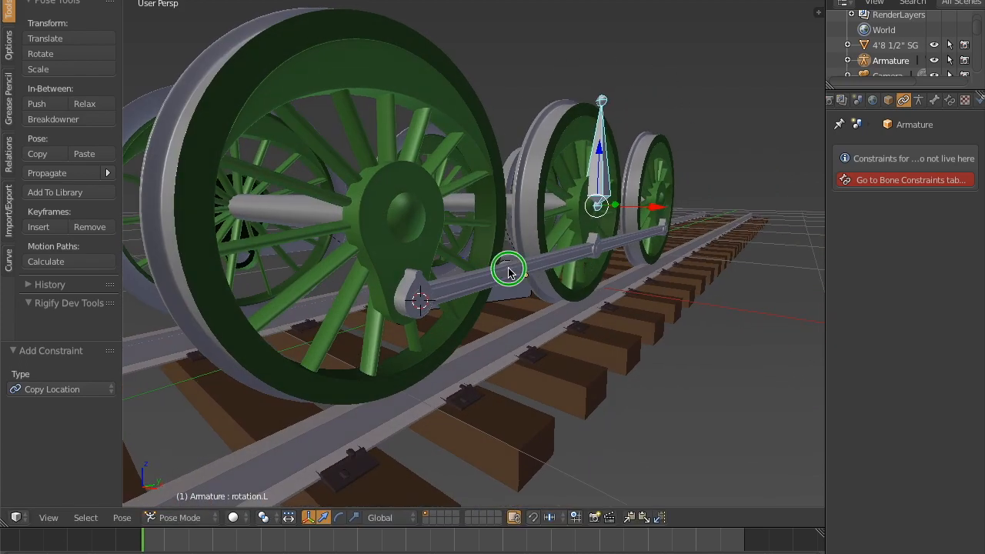
pyautogui.rightClick(570, 254)
pyautogui.moveTo(719, 237); pyautogui.dragTo(700, 217, button='middle')
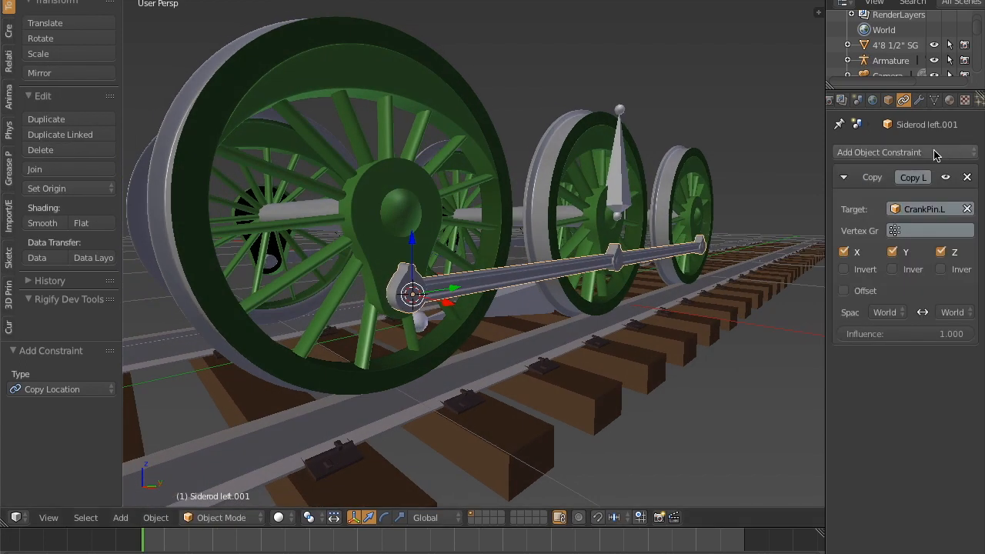
pyautogui.click(934, 154)
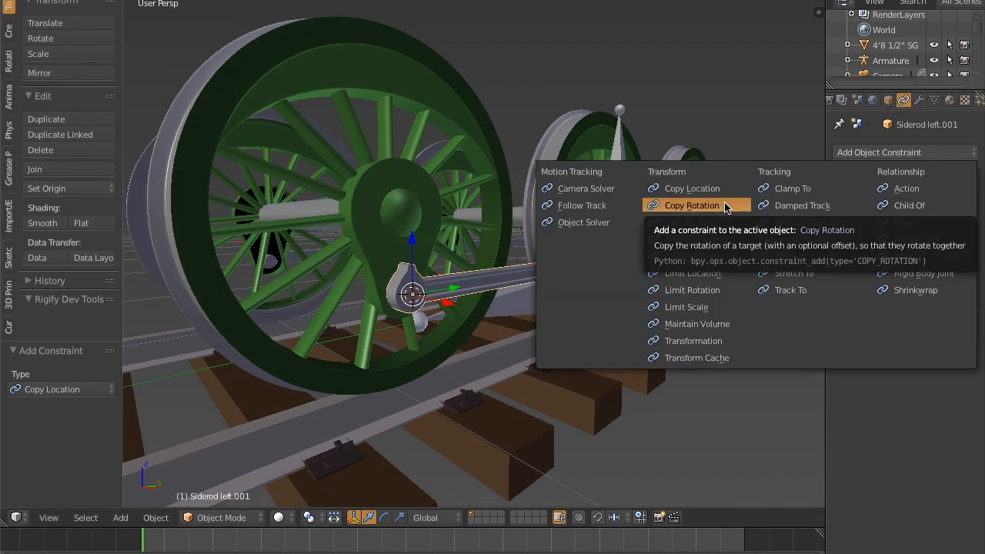
pyautogui.click(713, 296)
# Enable the X, Y and Z limits of the side rod's Limit Rotation constraint and choose its conversion space
pyautogui.click(855, 395)
pyautogui.click(906, 395)
pyautogui.click(954, 395)
pyautogui.click(958, 468)
pyautogui.click(933, 436)
# Check the side rod's motion in right view by rotating the rotation.L bone about global X, and cancel the rotation
pyautogui.rightClick(622, 177)
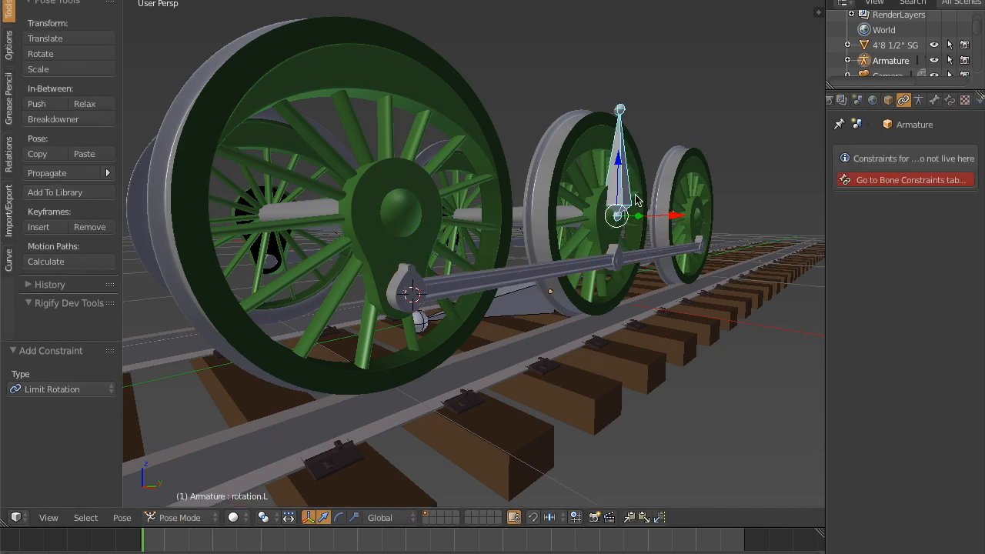
pyautogui.press('KP_3')
pyautogui.press('r')
pyautogui.press('x')
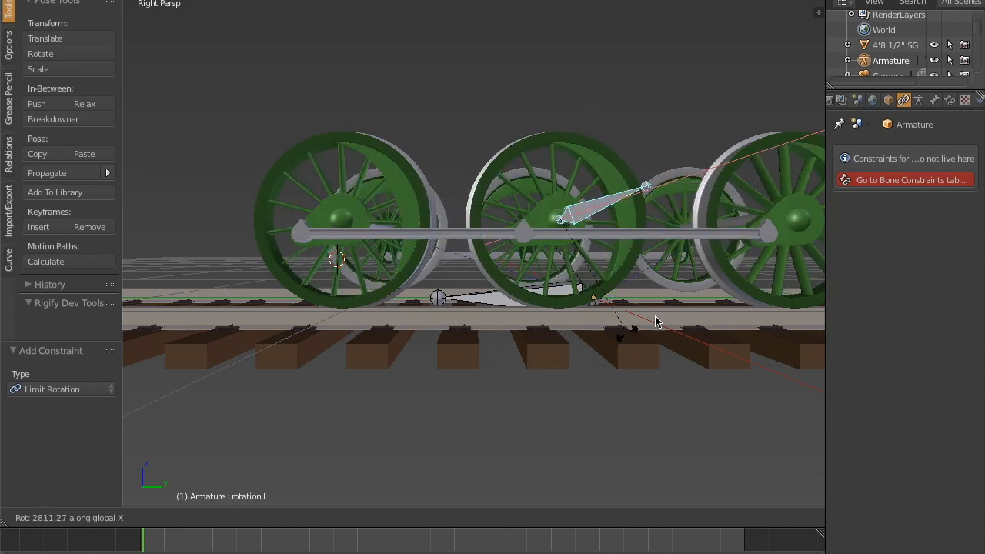
pyautogui.rightClick(588, 326)
# Examine the wheels, axles and side rods from both sides of the track
pyautogui.moveTo(431, 173); pyautogui.dragTo(355, 258, button='middle')
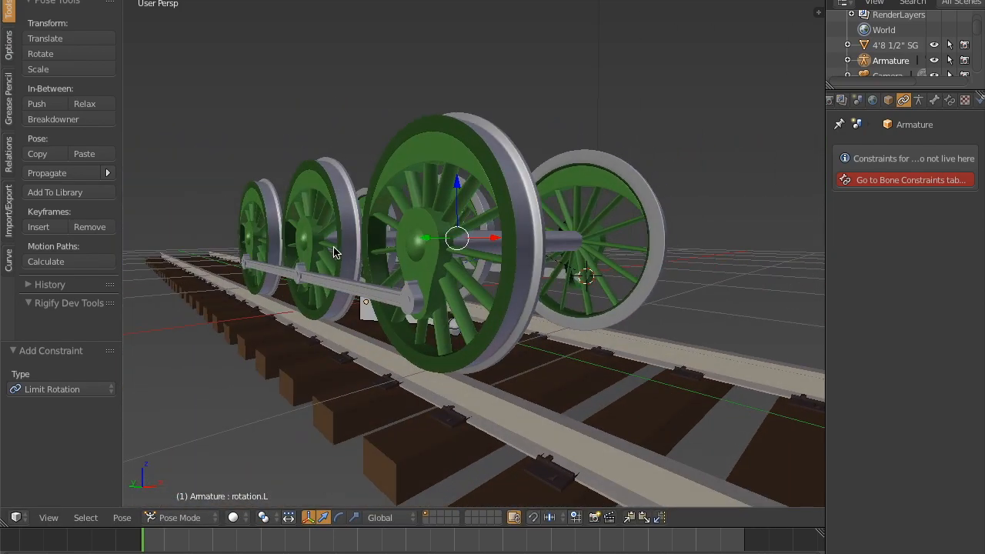
pyautogui.moveTo(479, 232); pyautogui.dragTo(475, 235, button='middle')
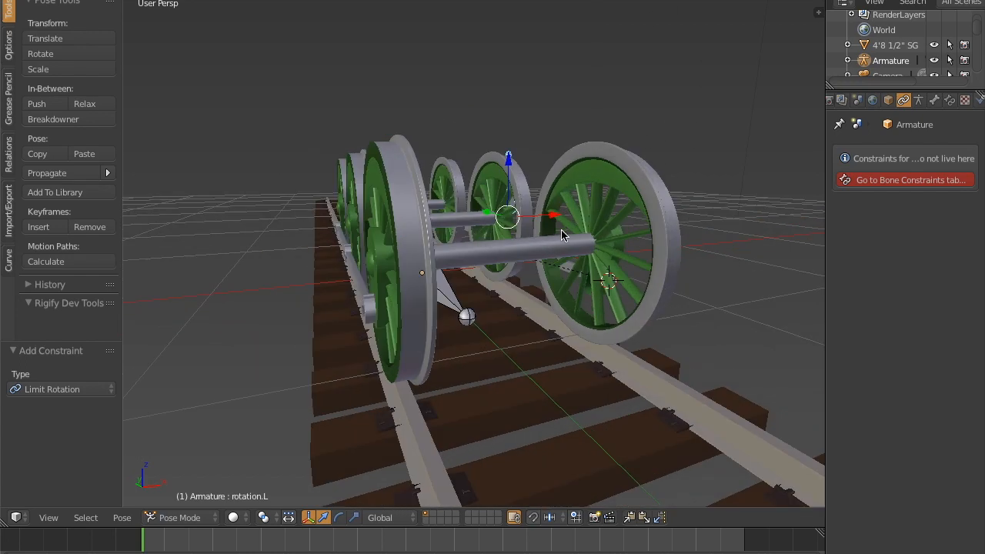
pyautogui.moveTo(500, 239); pyautogui.dragTo(603, 258, button='middle')
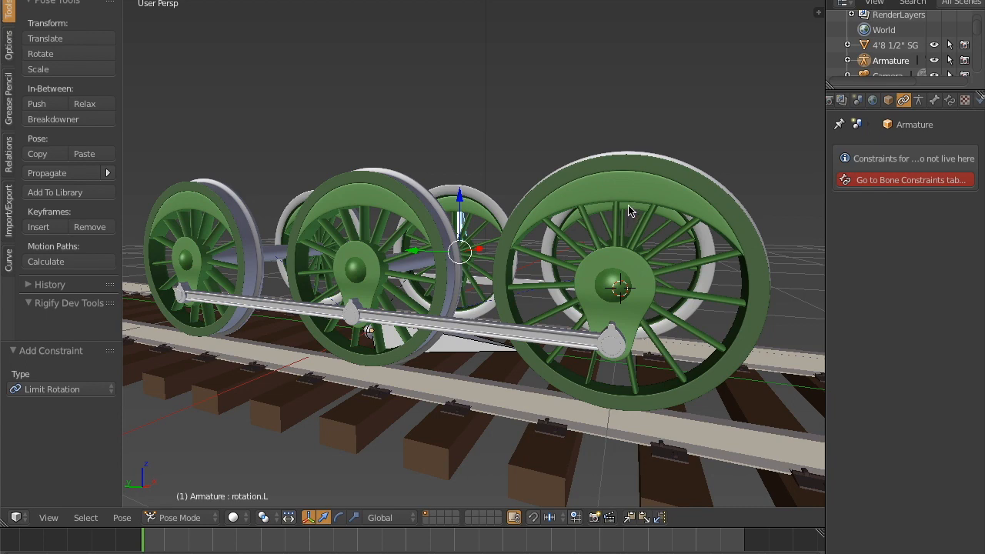
pyautogui.moveTo(645, 252); pyautogui.dragTo(334, 261, button='middle')
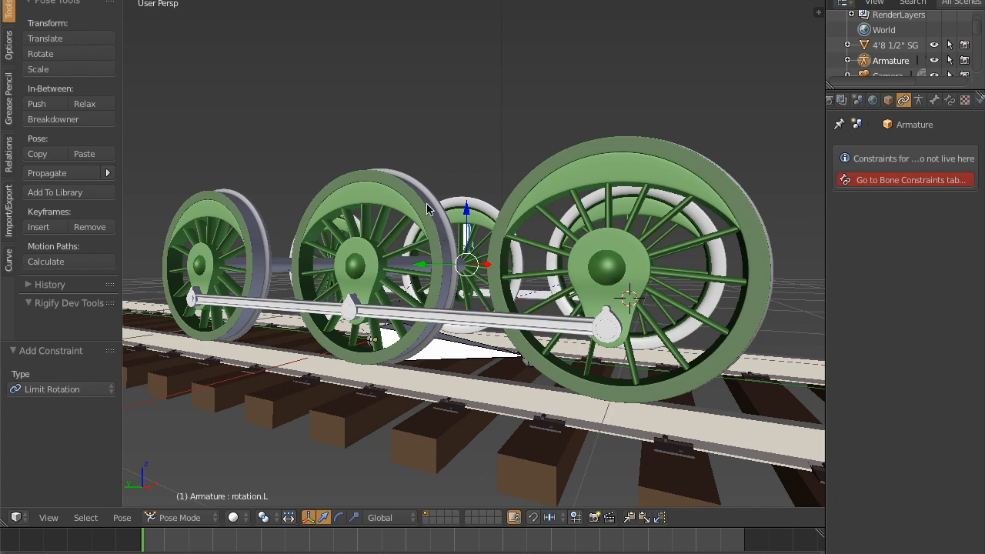
pyautogui.moveTo(516, 264); pyautogui.dragTo(410, 264, button='middle')
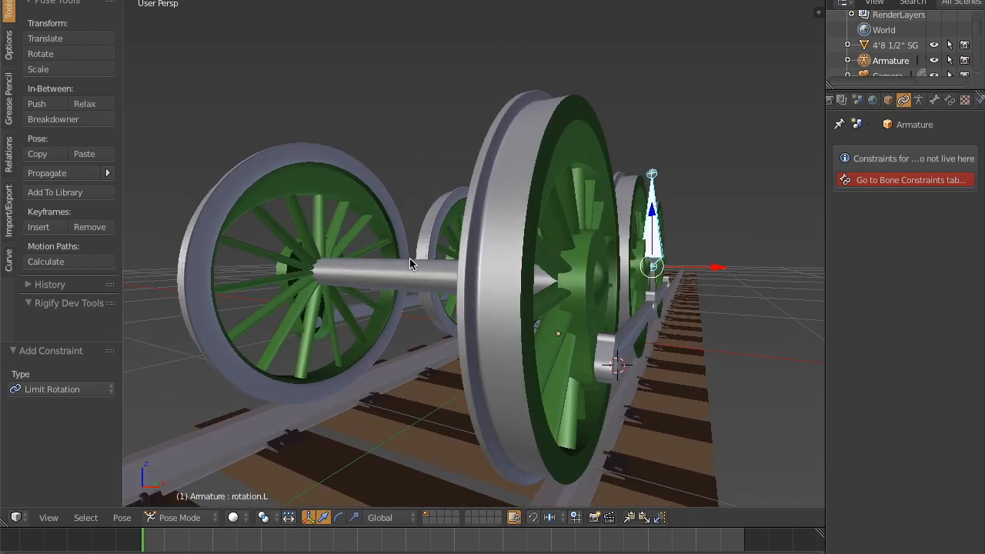
pyautogui.scroll(-4, 602, 286)
pyautogui.moveTo(602, 277); pyautogui.dragTo(528, 262, button='middle')
pyautogui.scroll(2, 543, 279)
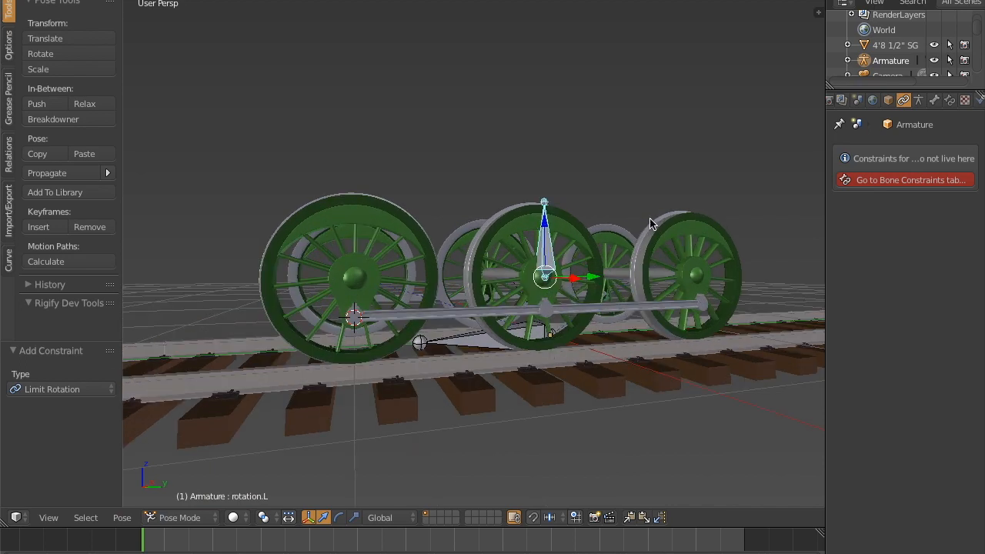
# Test the side rod's motion by rotating the rotation.L bone 45°, 90° and -90° about global X, then cancel and deselect the bone
pyautogui.moveTo(428, 235); pyautogui.dragTo(471, 279, button='middle')
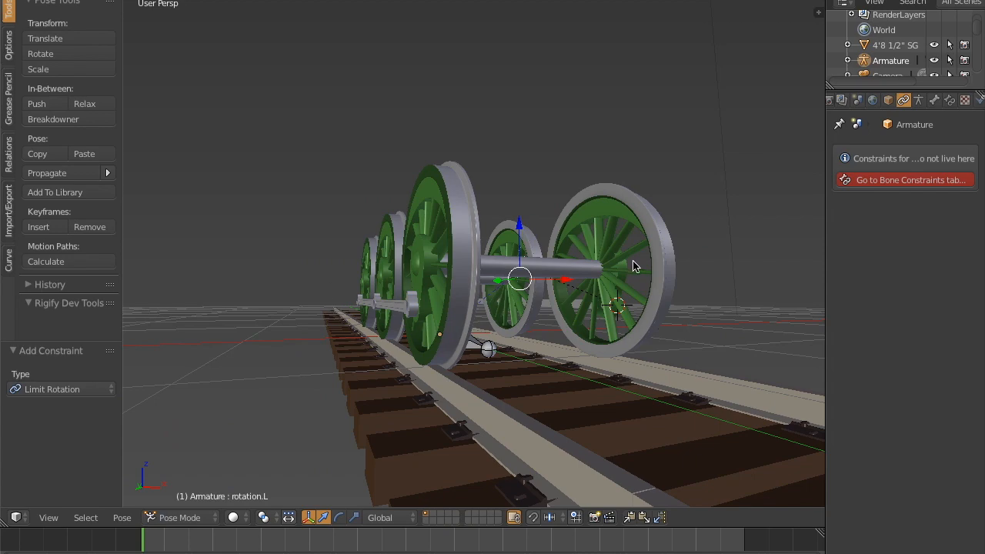
pyautogui.moveTo(637, 267); pyautogui.dragTo(496, 267, button='middle')
pyautogui.press('r')
pyautogui.press('x')
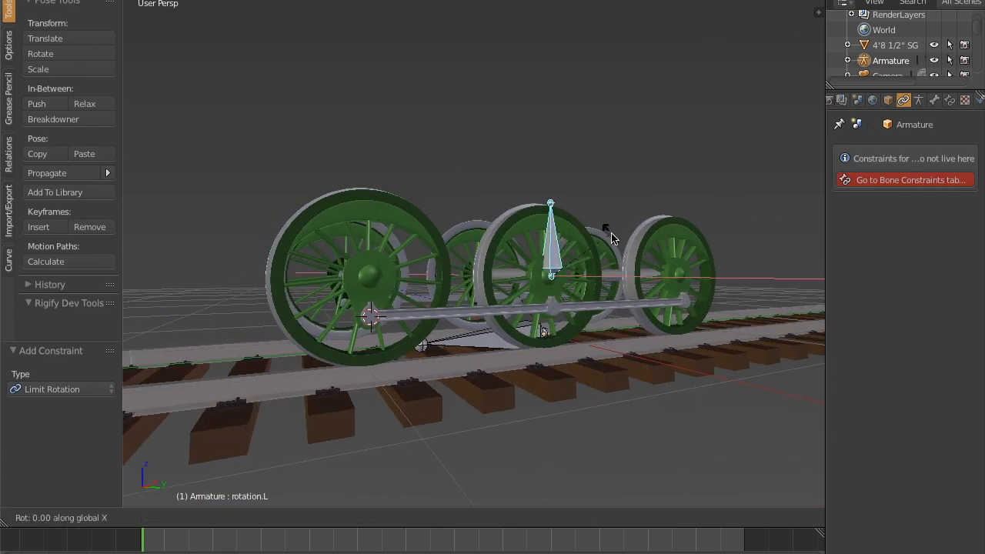
pyautogui.write('45')
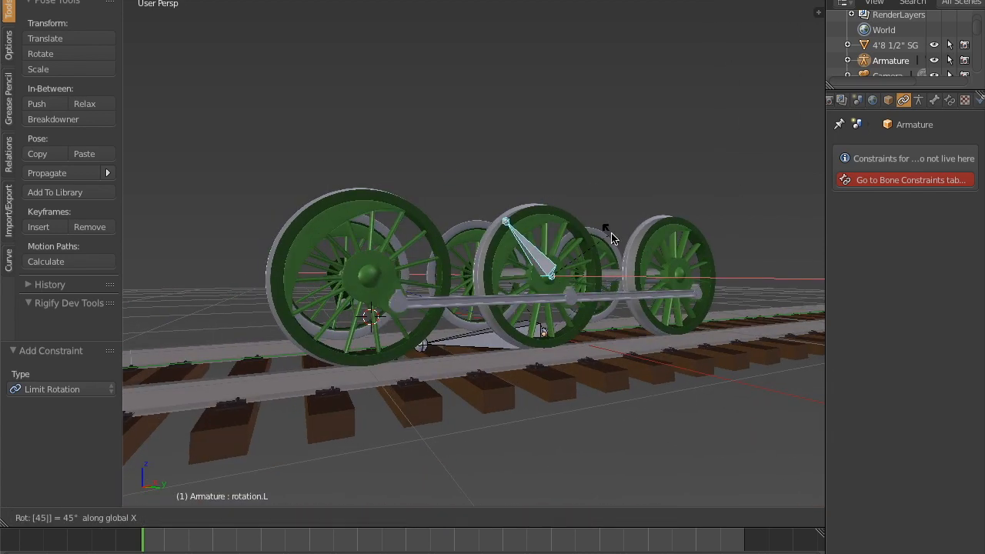
pyautogui.press('BackSpace')
pyautogui.press('BackSpace')
pyautogui.write('90')
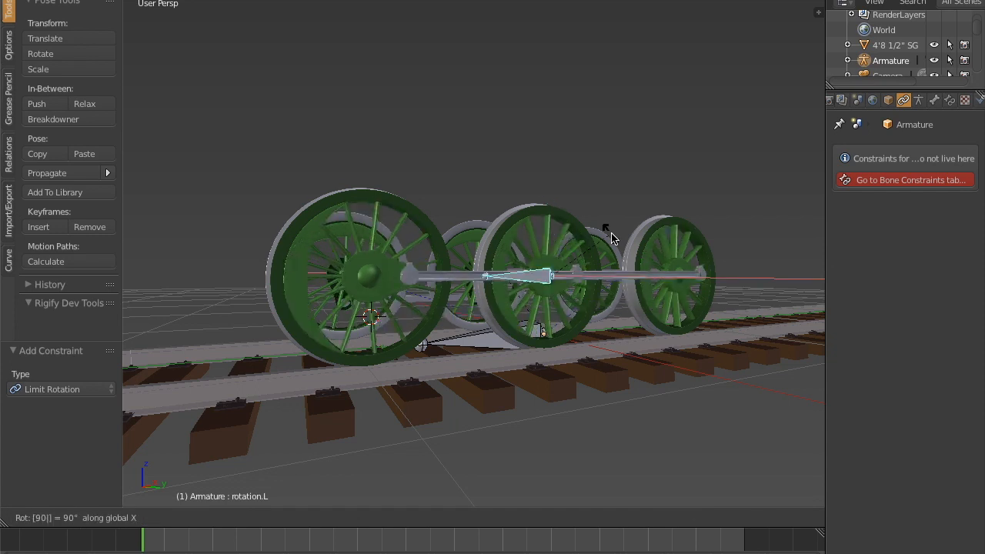
pyautogui.press('-')
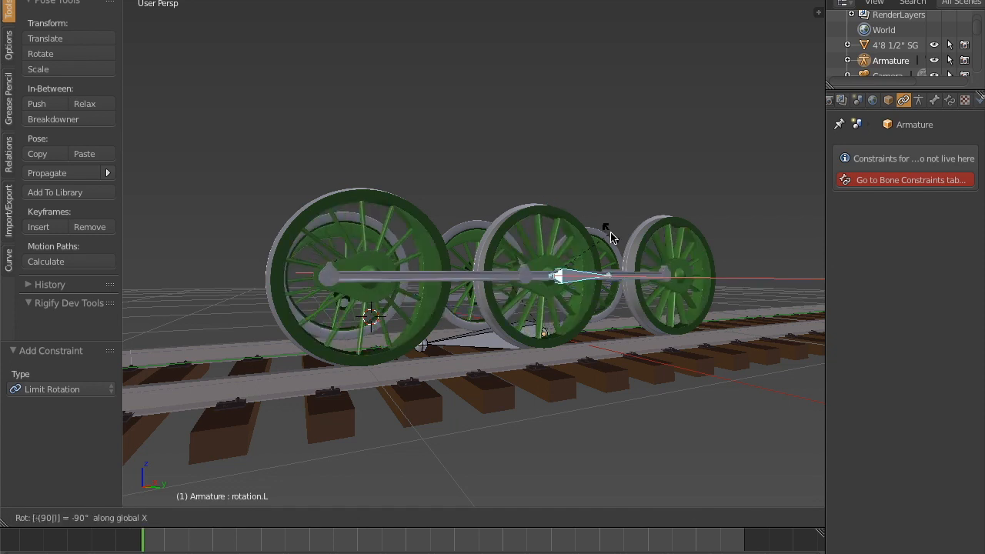
pyautogui.press('Escape')
pyautogui.press('a')
# Switch the armature to Edit Mode and reset the 3D cursor to the world origin
pyautogui.moveTo(610, 246); pyautogui.dragTo(522, 286, button='middle')
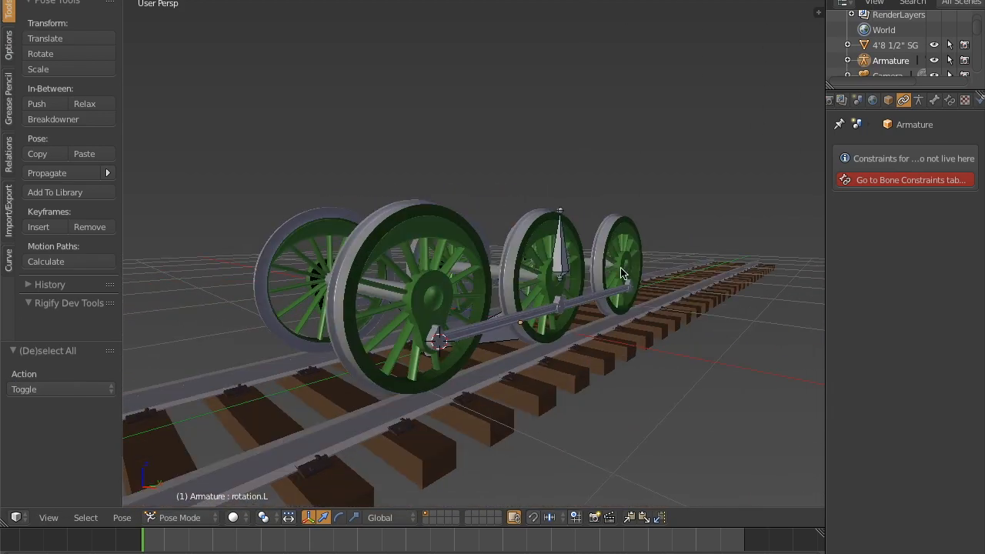
pyautogui.moveTo(428, 305); pyautogui.dragTo(602, 286, button='middle')
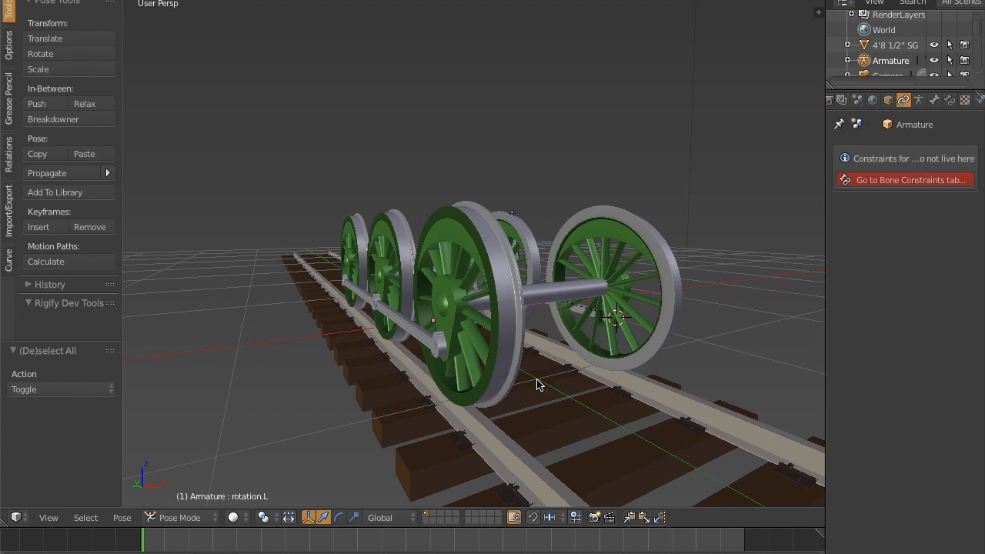
pyautogui.moveTo(535, 347); pyautogui.dragTo(592, 310, button='middle')
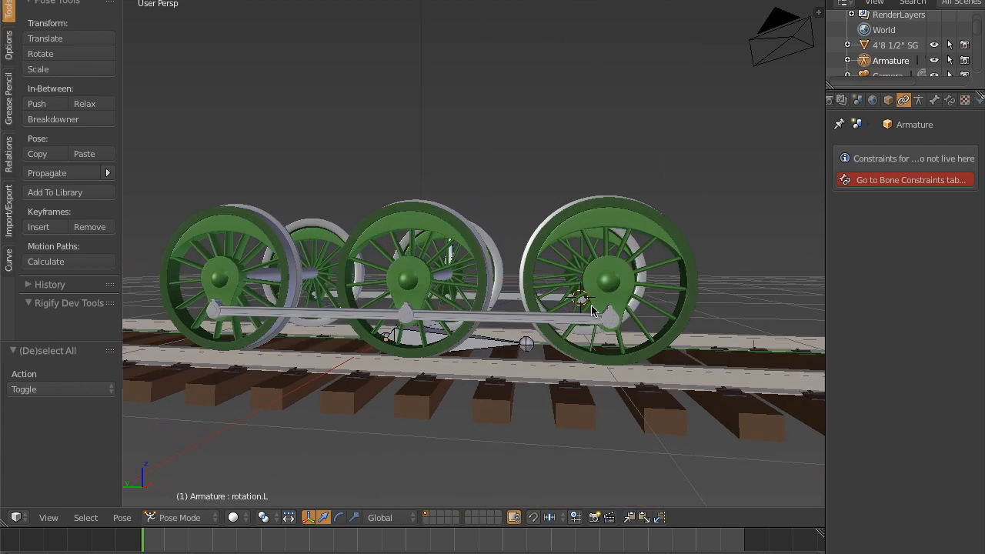
pyautogui.moveTo(587, 306)
pyautogui.mouseDown(button='middle')
pyautogui.moveTo(500, 296)
pyautogui.moveTo(582, 296)
pyautogui.mouseUp(button='middle')
pyautogui.press('Tab')
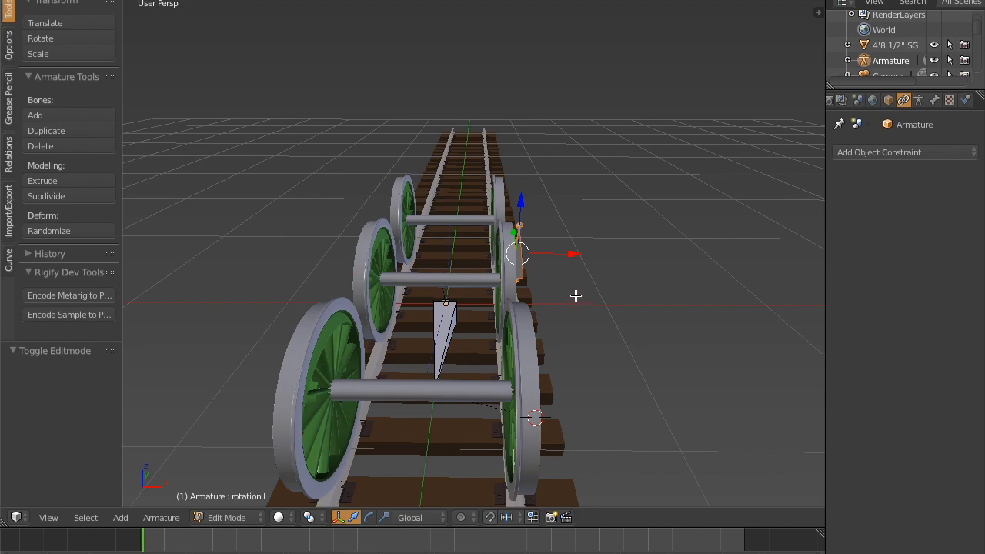
pyautogui.hotkey('shift', 'c')
pyautogui.scroll(4, 462, 327)
pyautogui.keyDown('shift'); pyautogui.moveTo(422, 347); pyautogui.dragTo(578, 306, button='middle'); pyautogui.keyUp('shift')
pyautogui.scroll(-3, 600, 273)
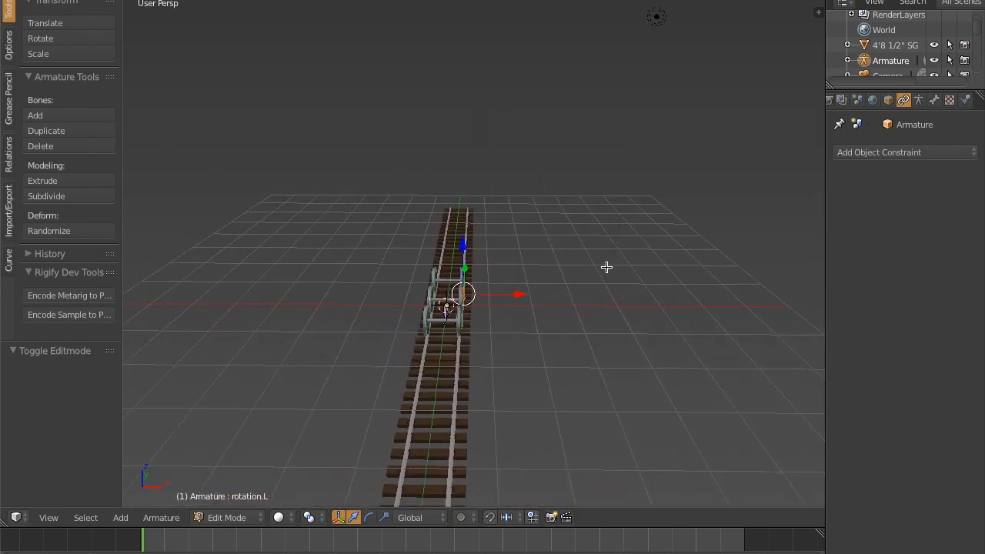
pyautogui.scroll(4, 569, 275)
pyautogui.scroll(3, 593, 228)
pyautogui.press('KP_3')
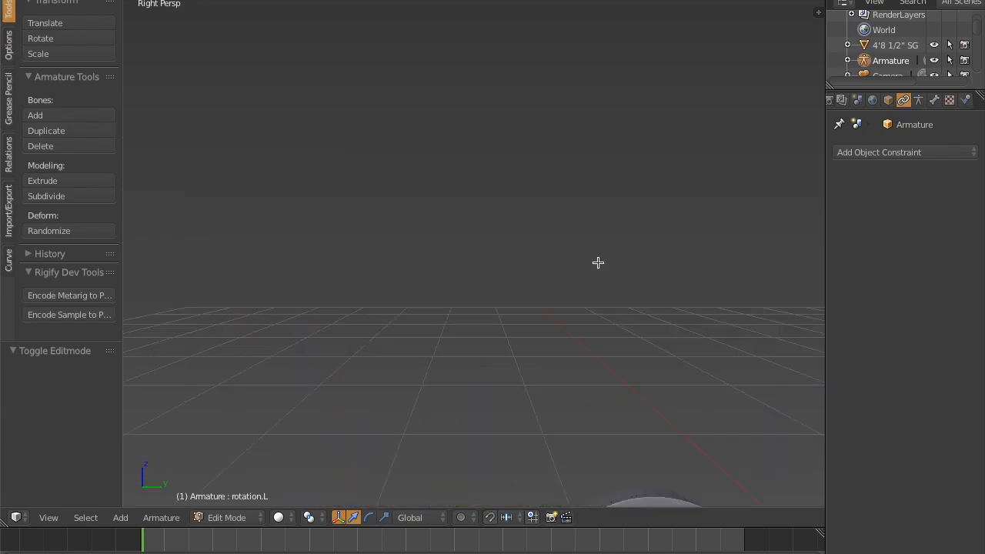
pyautogui.keyDown('shift'); pyautogui.moveTo(707, 329); pyautogui.dragTo(477, 240, button='middle'); pyautogui.keyUp('shift')
pyautogui.scroll(2, 470, 323)
pyautogui.moveTo(513, 409); pyautogui.dragTo(453, 296, button='middle')
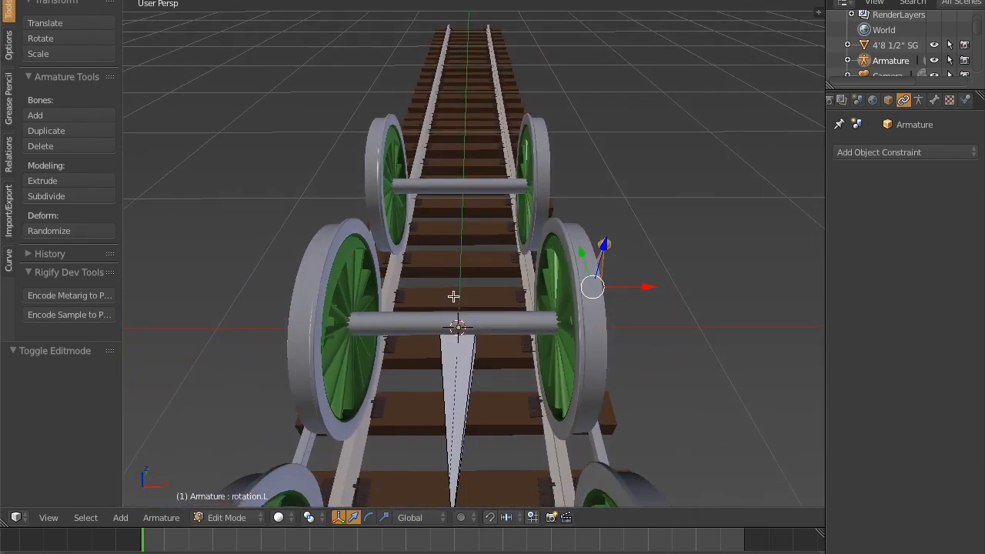
# Try to duplicate the rotation.L bone in place and mirror the copy on global X about its own pivot, and undo both
pyautogui.hotkey('shift', 'd')
pyautogui.rightClick(730, 258)
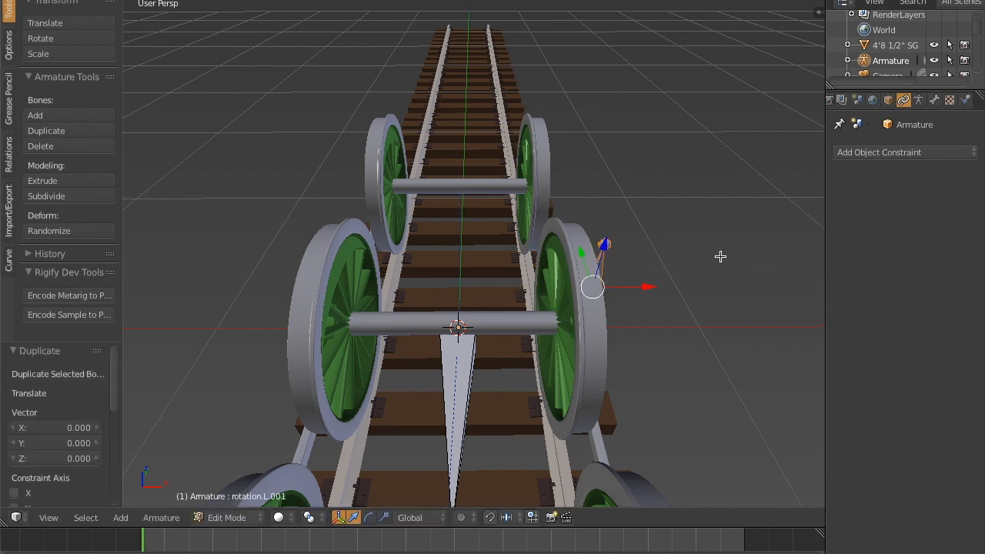
pyautogui.hotkey('ctrl', 'm')
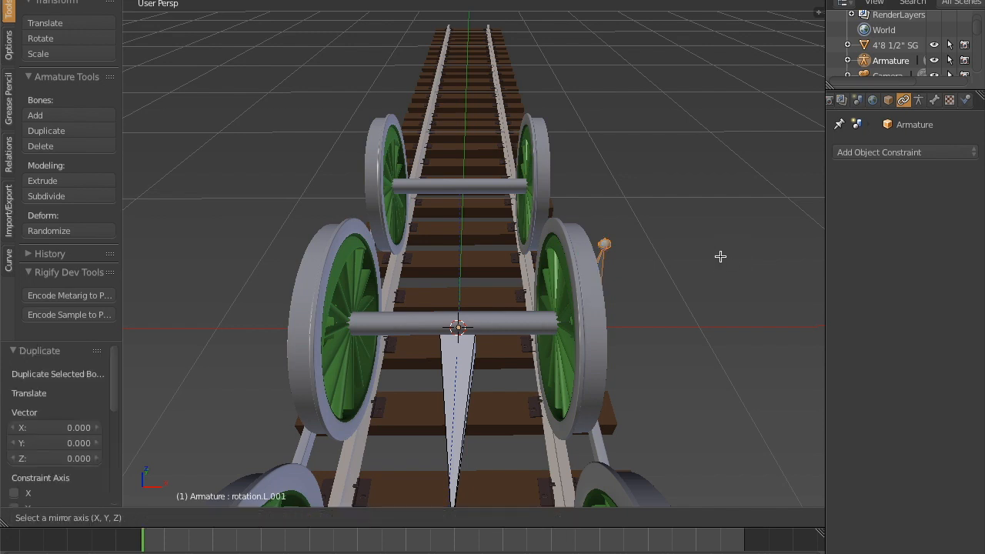
pyautogui.press('x')
pyautogui.press('Return')
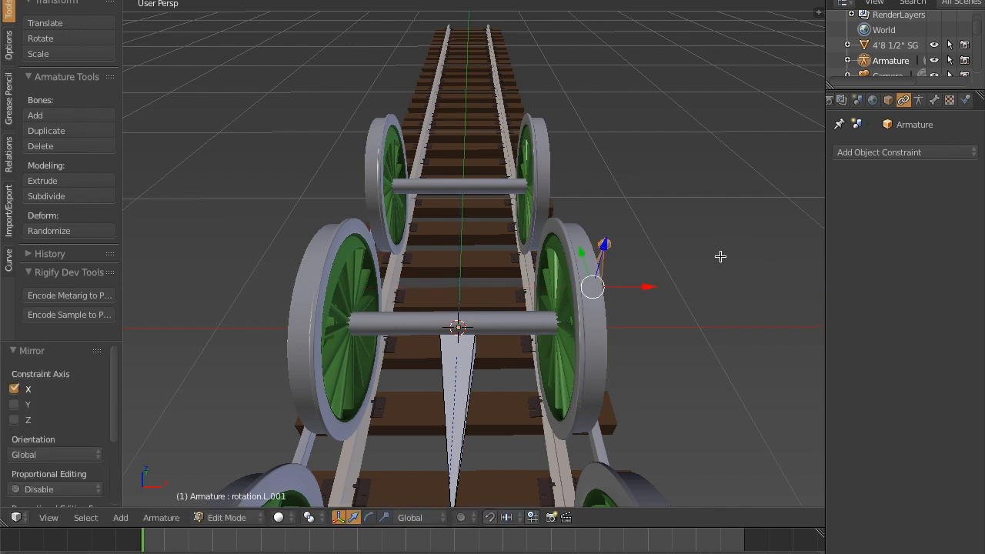
pyautogui.hotkey('ctrl', 'z')
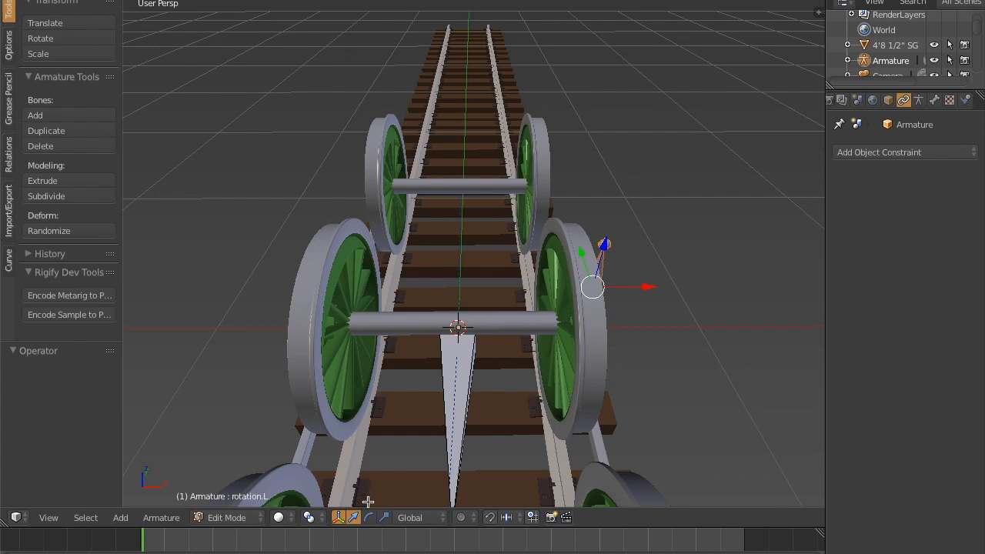
# Set the pivot point to 3D Cursor, duplicate the rotation.L bone in place and mirror the copy on global X
pyautogui.click(310, 519)
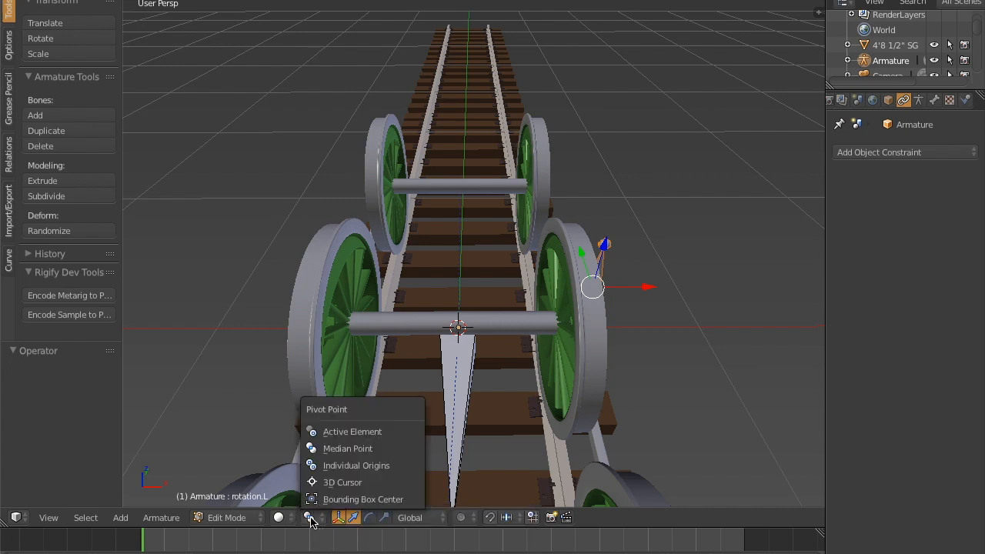
pyautogui.click(381, 482)
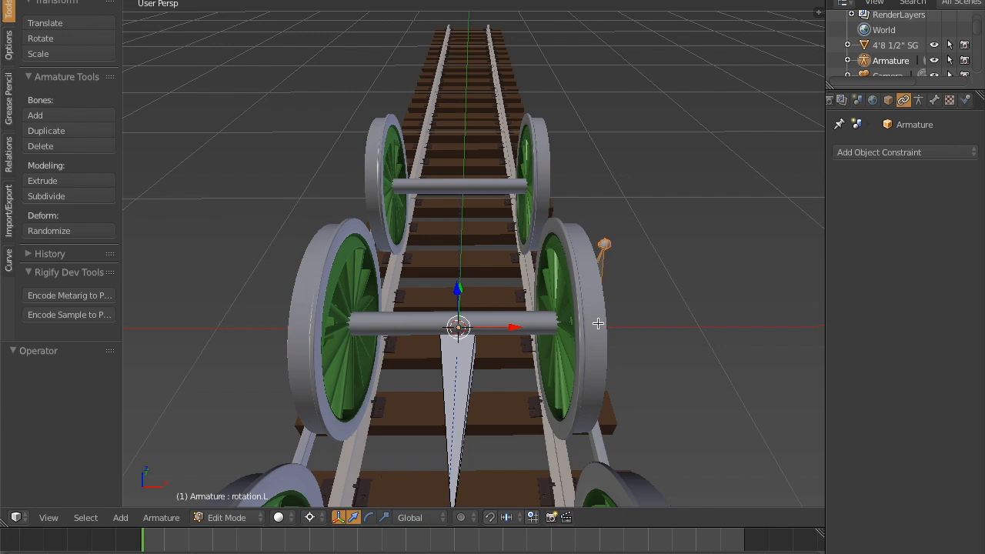
pyautogui.press('g')
pyautogui.rightClick(668, 285)
pyautogui.hotkey('shift', 'd')
pyautogui.rightClick(737, 258)
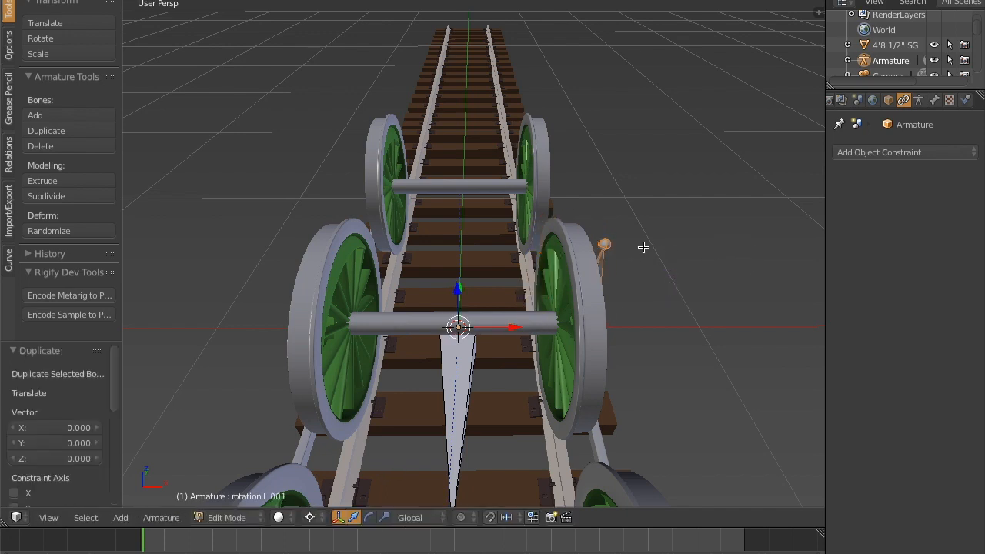
pyautogui.hotkey('ctrl', 'm')
pyautogui.press('x')
pyautogui.press('Return')
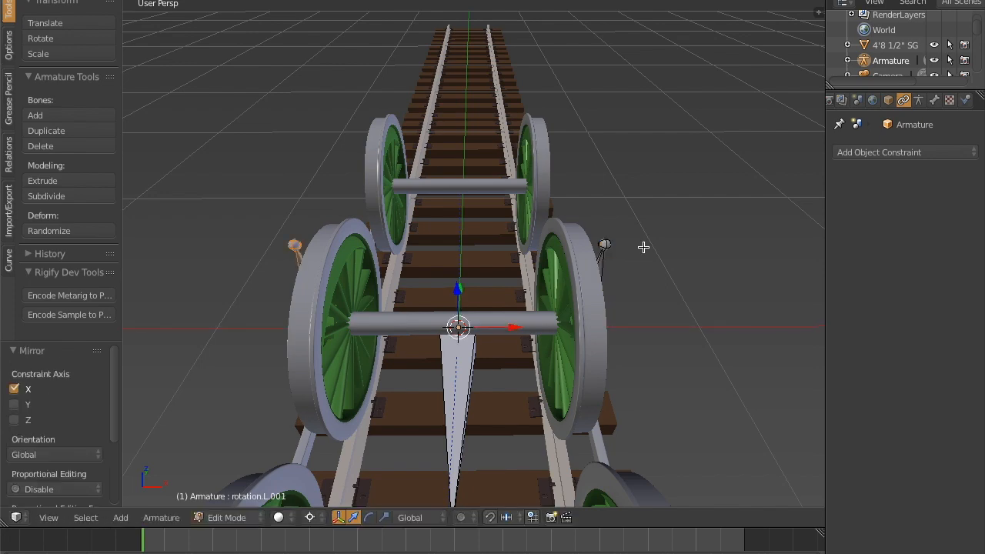
# Flip the mirrored bone's name to its right-side counterpart
pyautogui.moveTo(616, 231); pyautogui.dragTo(364, 209, button='middle')
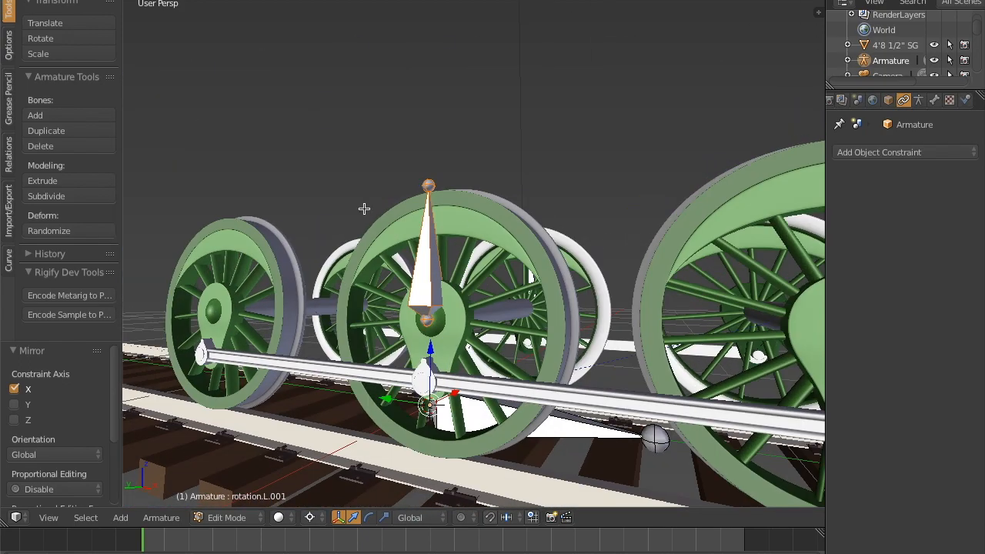
pyautogui.click(161, 517)
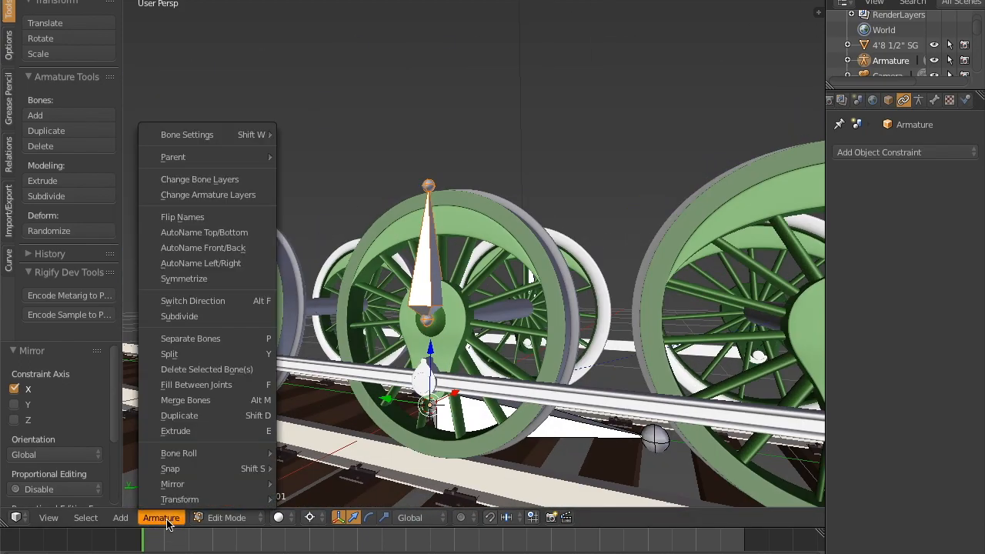
pyautogui.click(215, 220)
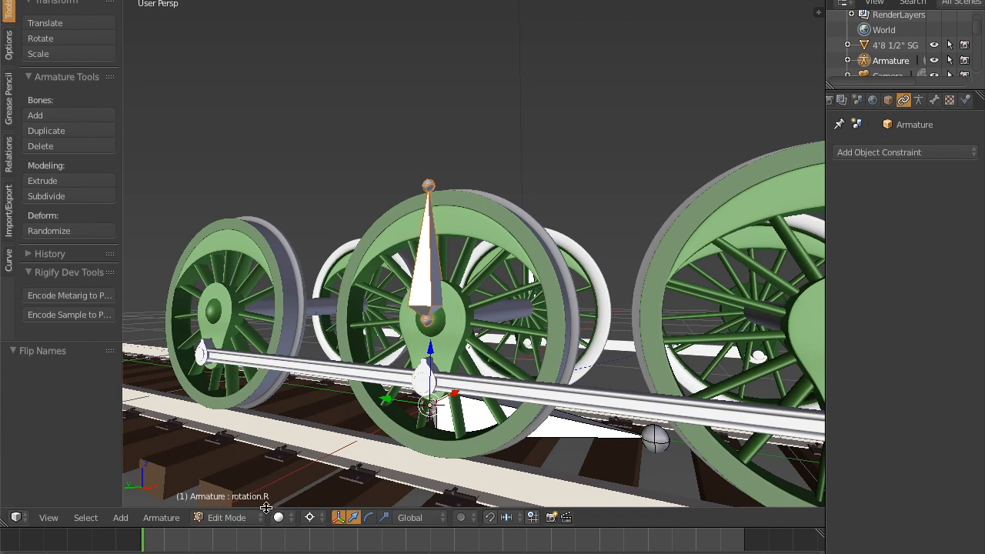
# Parent the right middle wheel w2.R to the armature with empty groups, working in Pose Mode
pyautogui.hotkey('ctrl', 'Tab')
pyautogui.scroll(-4, 477, 285)
pyautogui.moveTo(477, 285)
pyautogui.mouseDown(button='middle')
pyautogui.moveTo(351, 356)
pyautogui.moveTo(474, 287)
pyautogui.mouseUp(button='middle')
pyautogui.scroll(3, 474, 287)
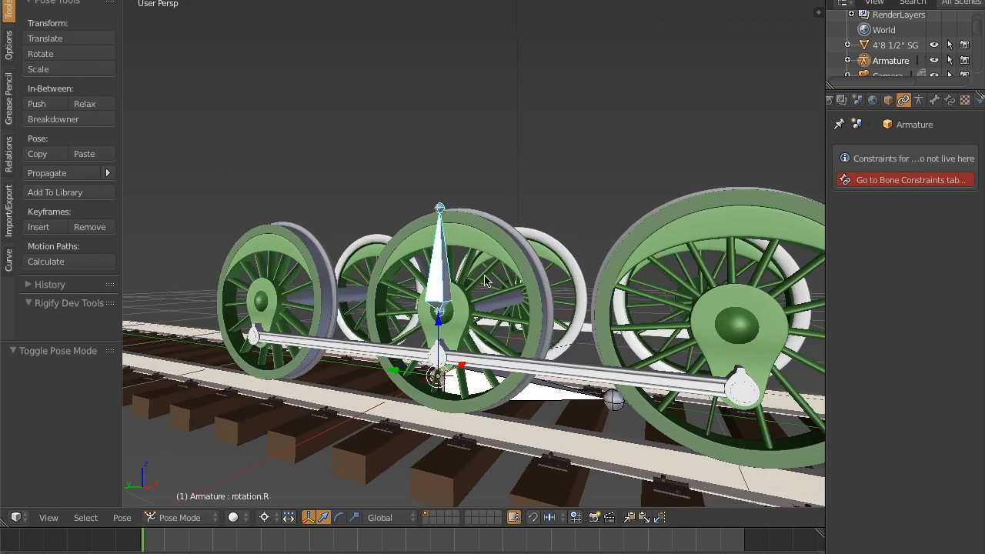
pyautogui.rightClick(472, 222)
pyautogui.moveTo(509, 256); pyautogui.dragTo(493, 269, button='middle')
pyautogui.scroll(3, 407, 287)
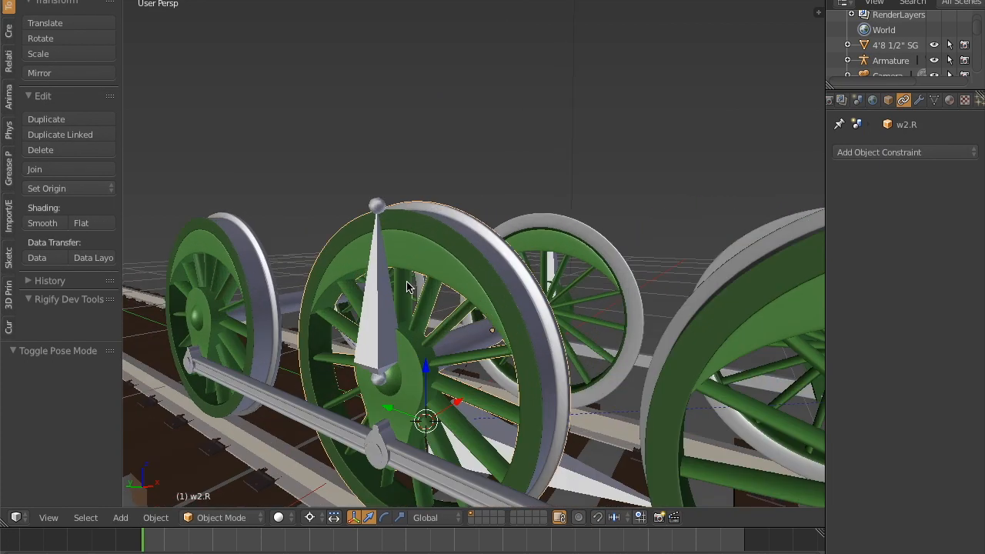
pyautogui.keyDown('shift'); pyautogui.rightClick(377, 323); pyautogui.keyUp('shift')
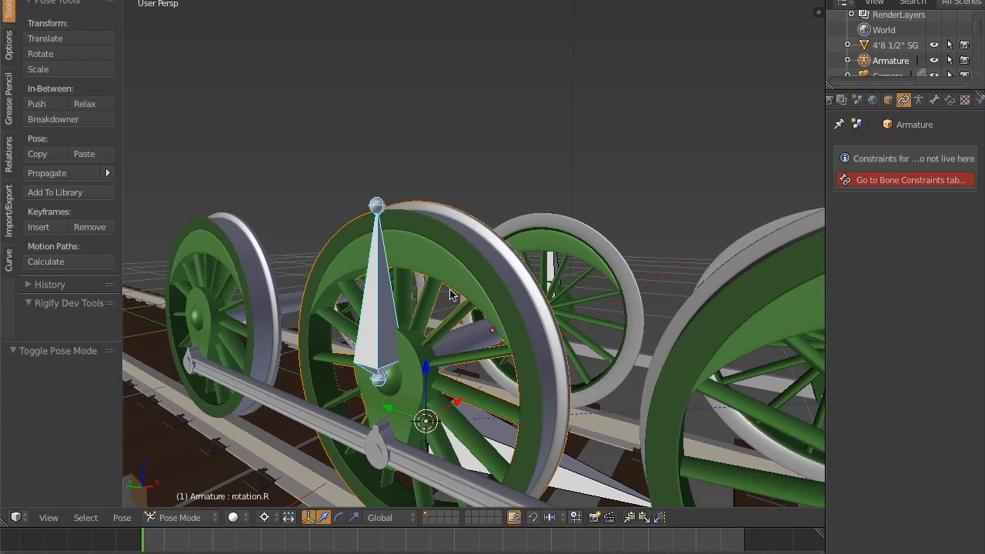
pyautogui.hotkey('ctrl', 'p')
pyautogui.click(422, 342)
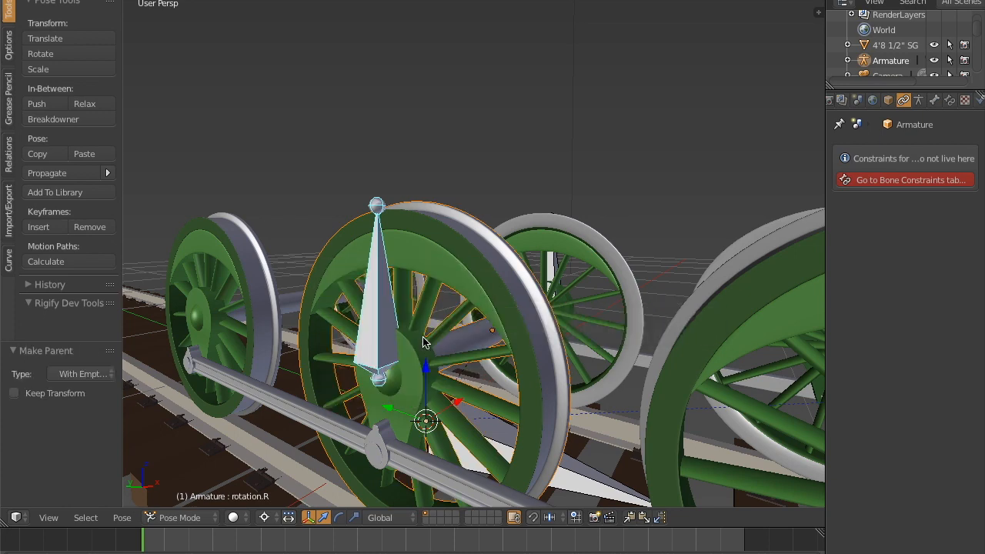
# Assign all vertices of wheel w2.R to the rotation.R vertex group with weight 1.000
pyautogui.rightClick(441, 223)
pyautogui.press('Tab')
pyautogui.press('a')
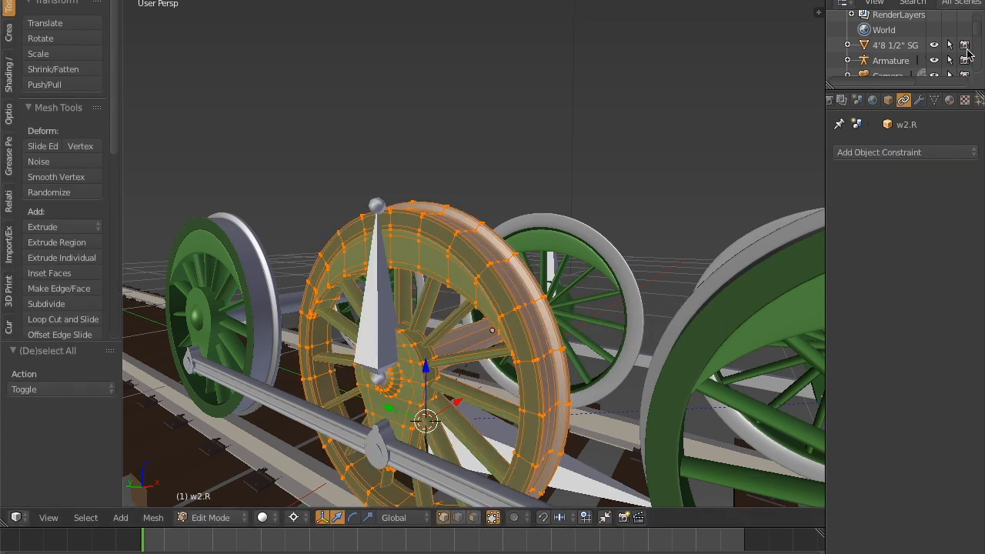
pyautogui.click(934, 100)
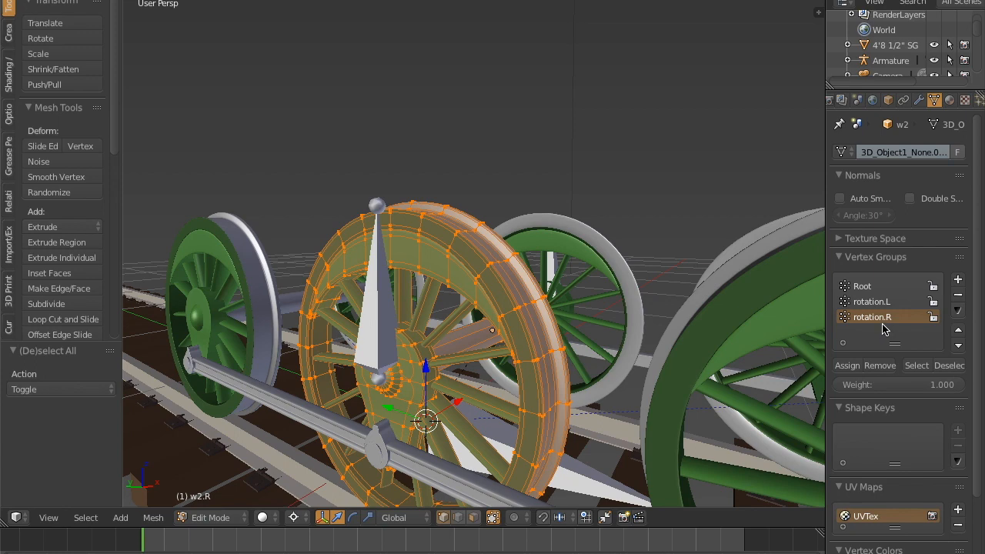
pyautogui.press('Tab')
# Check how wheel w2.R follows the rotation.R bone by rotating it about global X, and cancel the rotation
pyautogui.moveTo(431, 308)
pyautogui.mouseDown(button='middle')
pyautogui.moveTo(377, 317)
pyautogui.moveTo(445, 295)
pyautogui.mouseUp(button='middle')
pyautogui.rightClick(445, 295)
pyautogui.press('r')
pyautogui.press('x')
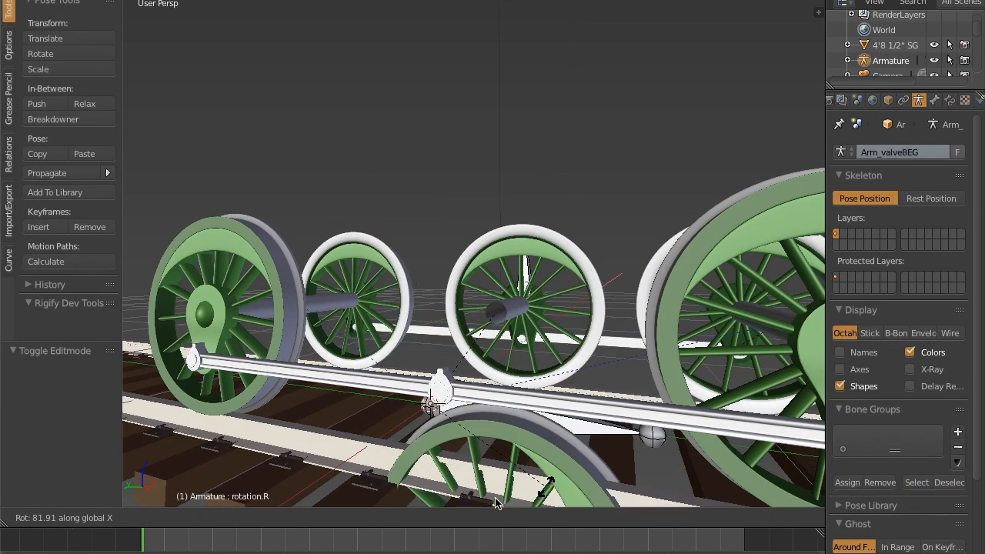
pyautogui.rightClick(496, 504)
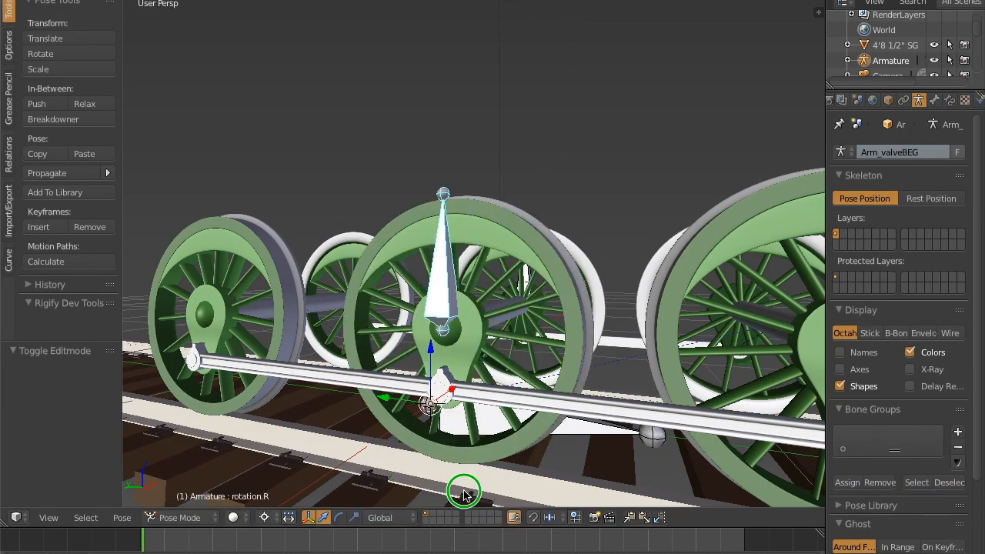
# Set the pivot point to Median Point and test the rotation.R bone's rotation about global X, cancelling it
pyautogui.click(266, 518)
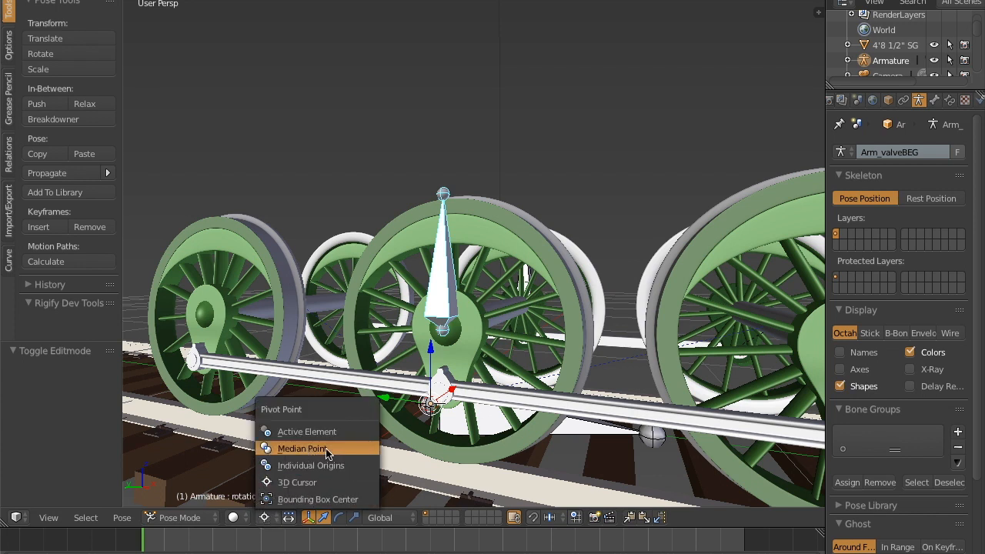
pyautogui.click(326, 448)
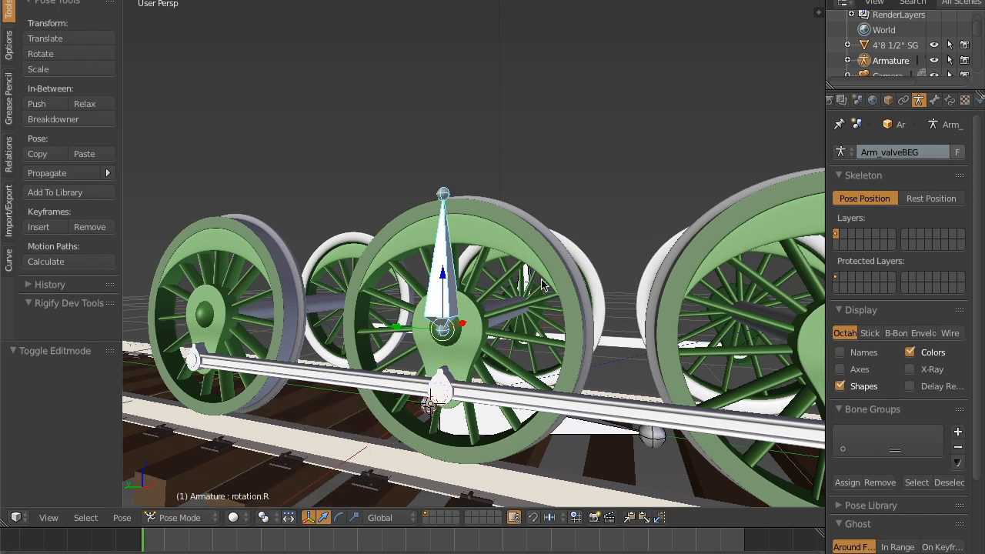
pyautogui.press('r')
pyautogui.press('x')
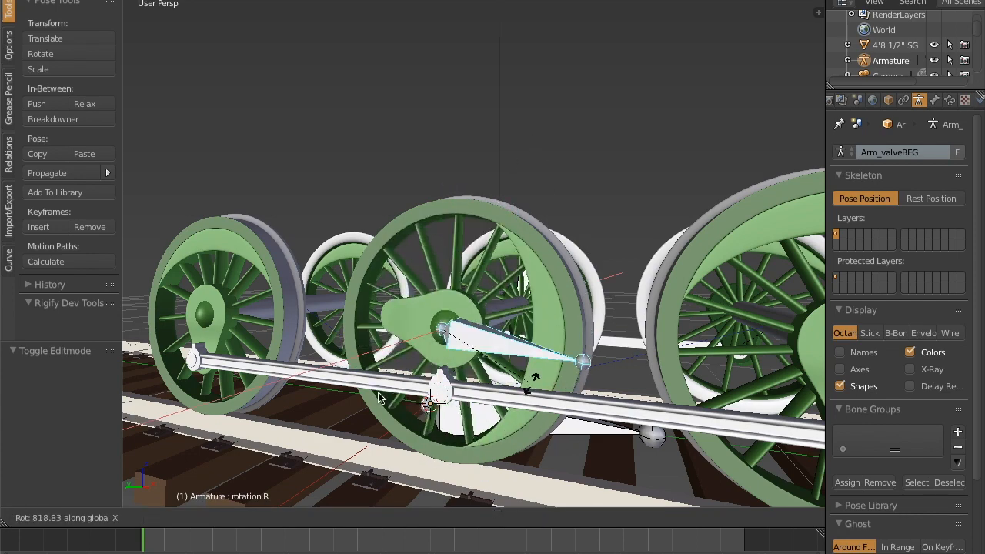
pyautogui.rightClick(490, 358)
# Add a Copy Rotation object constraint to the right wheel w1.R
pyautogui.scroll(-4, 519, 371)
pyautogui.moveTo(518, 371); pyautogui.dragTo(610, 271, button='middle')
pyautogui.scroll(-2, 538, 353)
pyautogui.rightClick(584, 331)
pyautogui.scroll(2, 610, 271)
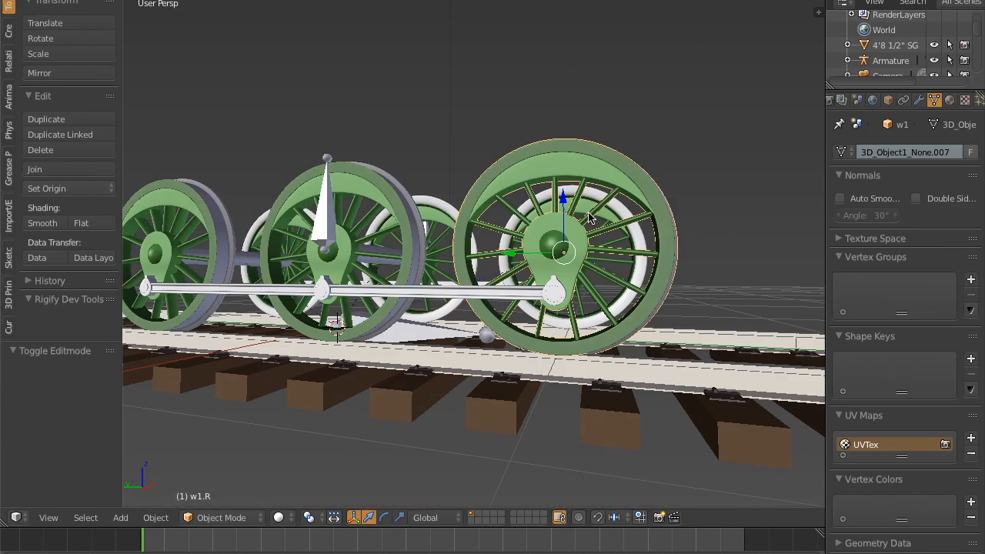
pyautogui.click(905, 100)
pyautogui.click(901, 151)
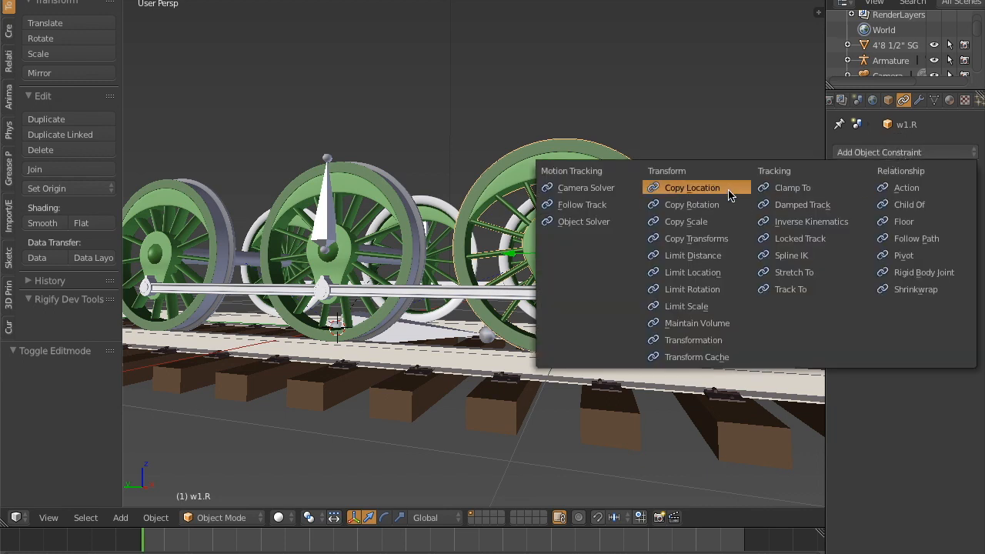
pyautogui.click(706, 208)
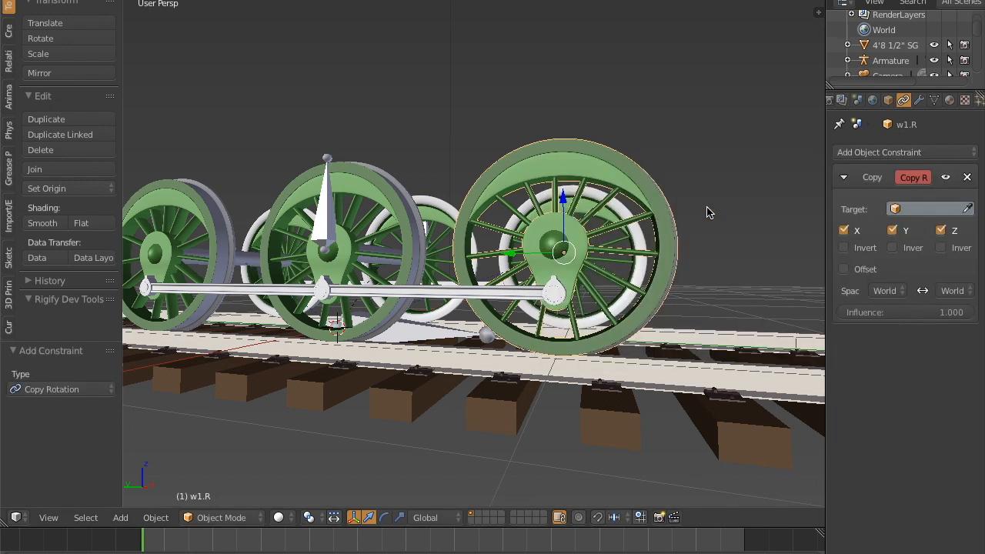
# Target w1.R's Copy Rotation constraint at the Armature's rotation.R bone, with both target and owner space set to Local Space
pyautogui.keyDown('shift'); pyautogui.moveTo(608, 235); pyautogui.dragTo(631, 257, button='middle'); pyautogui.keyUp('shift')
pyautogui.moveTo(717, 255); pyautogui.dragTo(677, 255, button='middle')
pyautogui.click(931, 212)
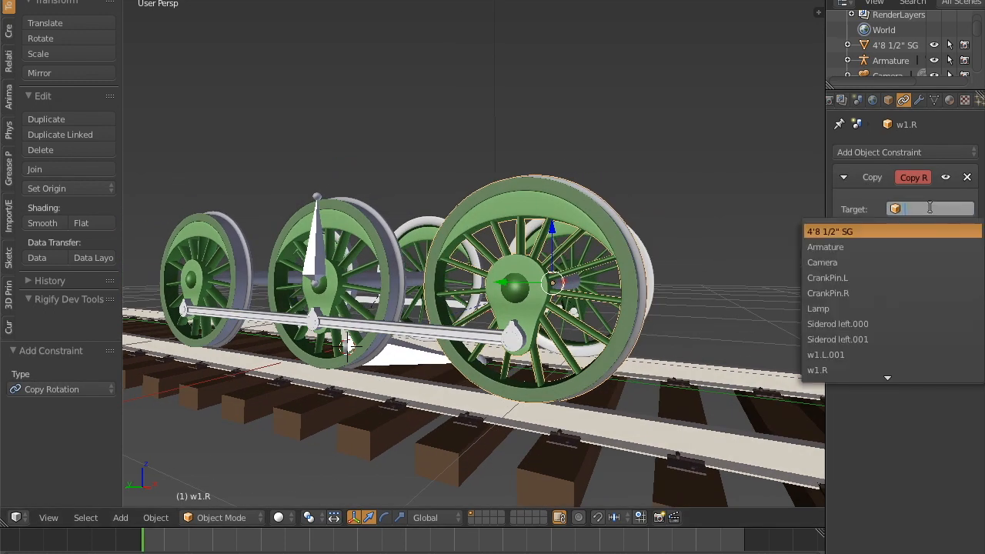
pyautogui.click(885, 246)
pyautogui.click(918, 230)
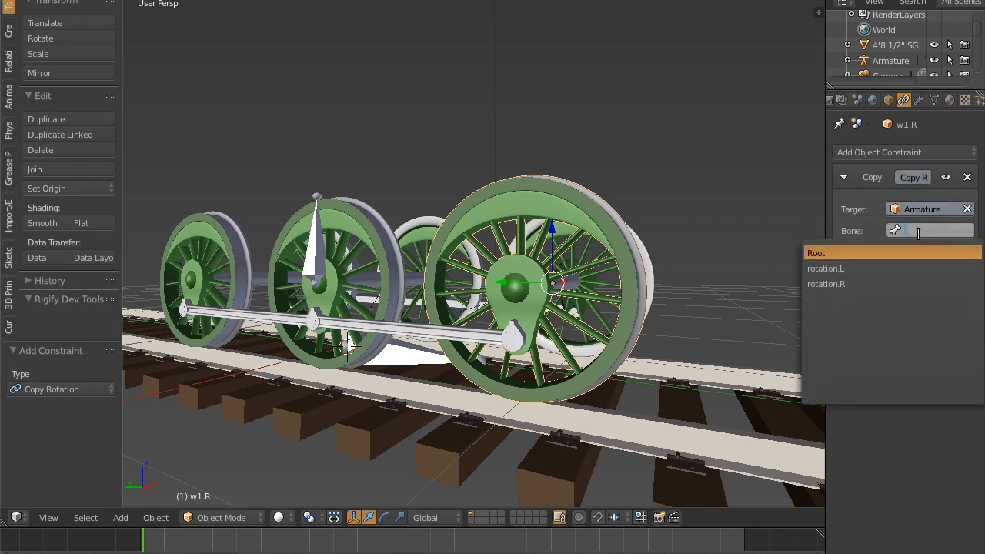
pyautogui.click(874, 284)
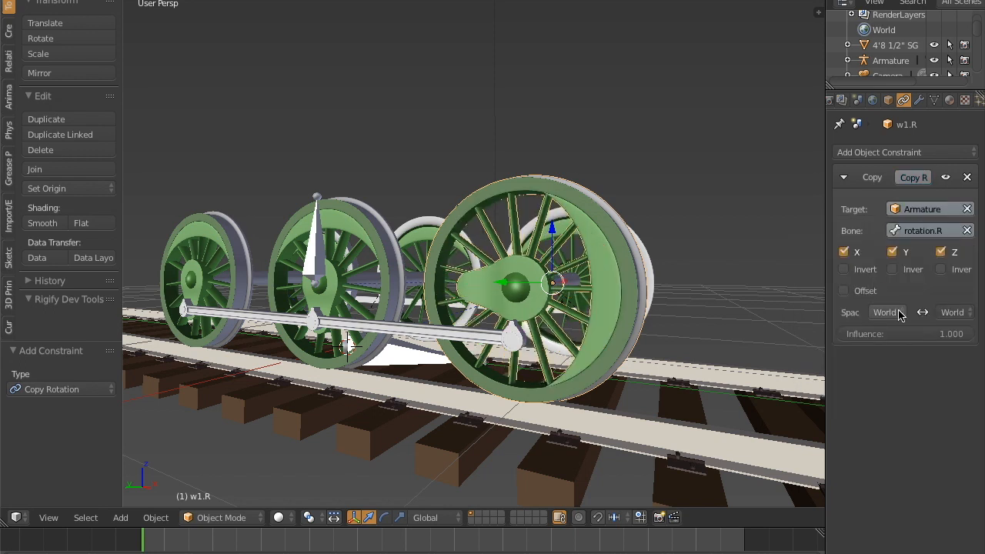
pyautogui.click(889, 312)
pyautogui.click(882, 245)
pyautogui.click(951, 312)
pyautogui.click(943, 278)
# Add a Copy Rotation constraint to the right wheel w3.R, targeting the rotation.R bone of the Armature
pyautogui.keyDown('shift'); pyautogui.moveTo(439, 287); pyautogui.dragTo(591, 301, button='middle'); pyautogui.keyUp('shift')
pyautogui.scroll(5, 311, 231)
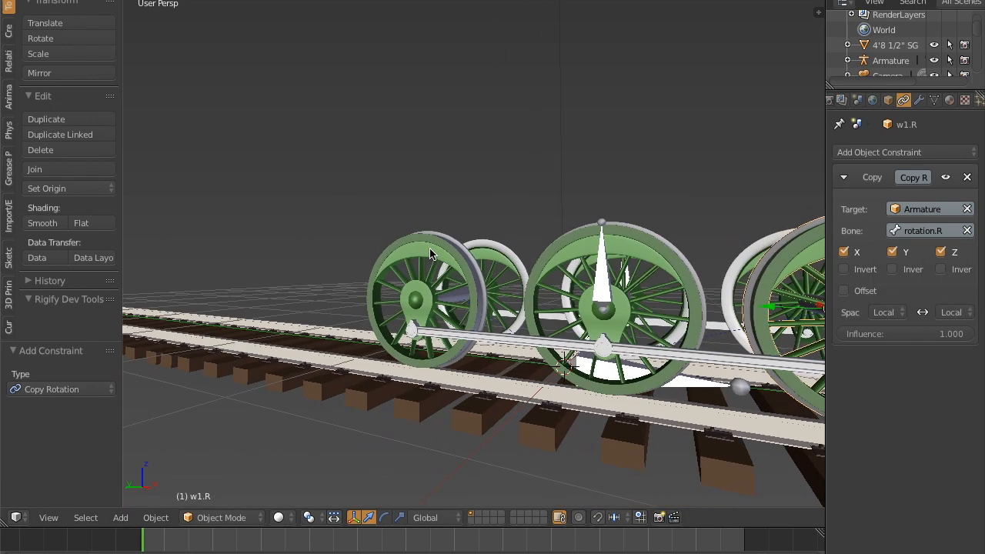
pyautogui.rightClick(405, 238)
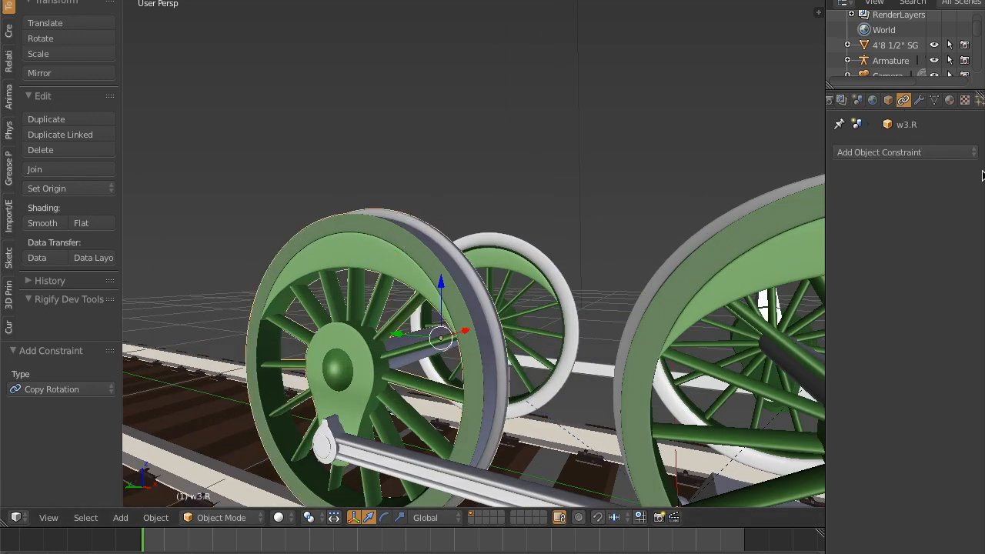
pyautogui.click(883, 151)
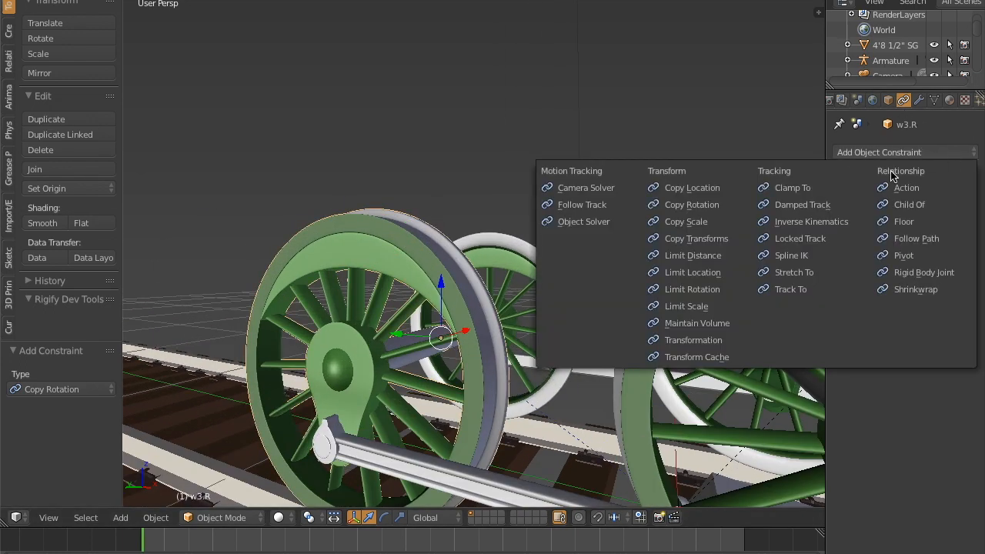
pyautogui.click(714, 204)
pyautogui.click(923, 209)
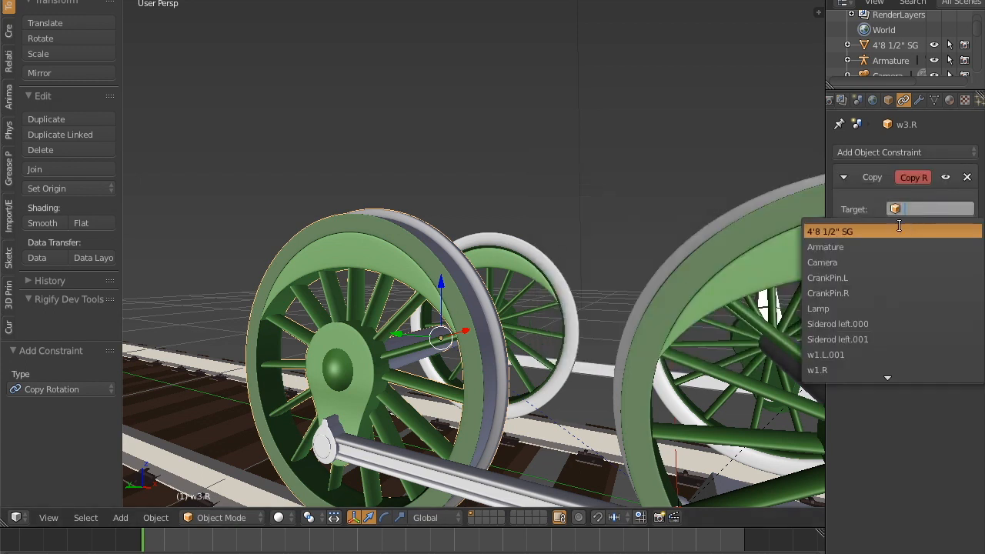
pyautogui.click(923, 246)
pyautogui.click(928, 231)
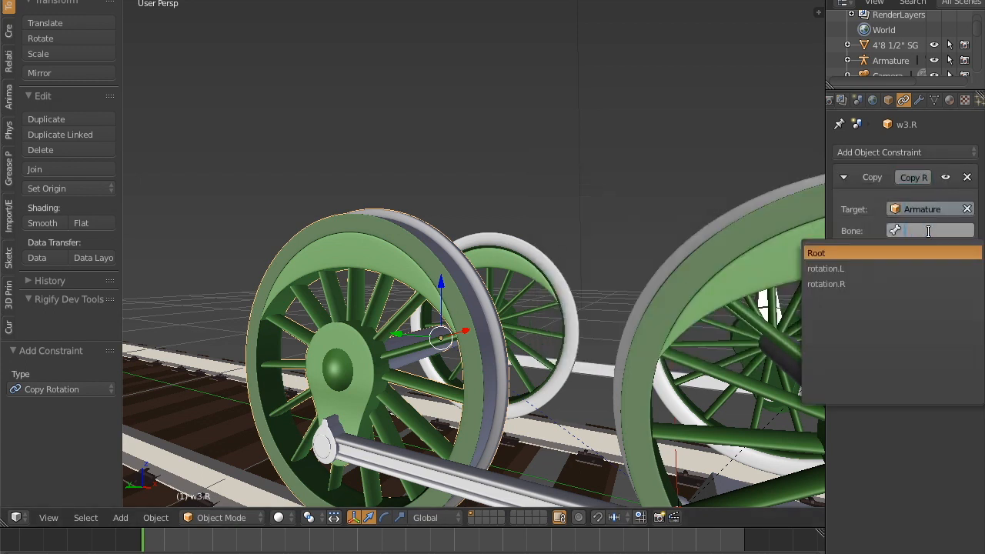
pyautogui.click(870, 284)
# Set both target and owner space of w3.R's Copy Rotation constraint to Local Space
pyautogui.click(886, 309)
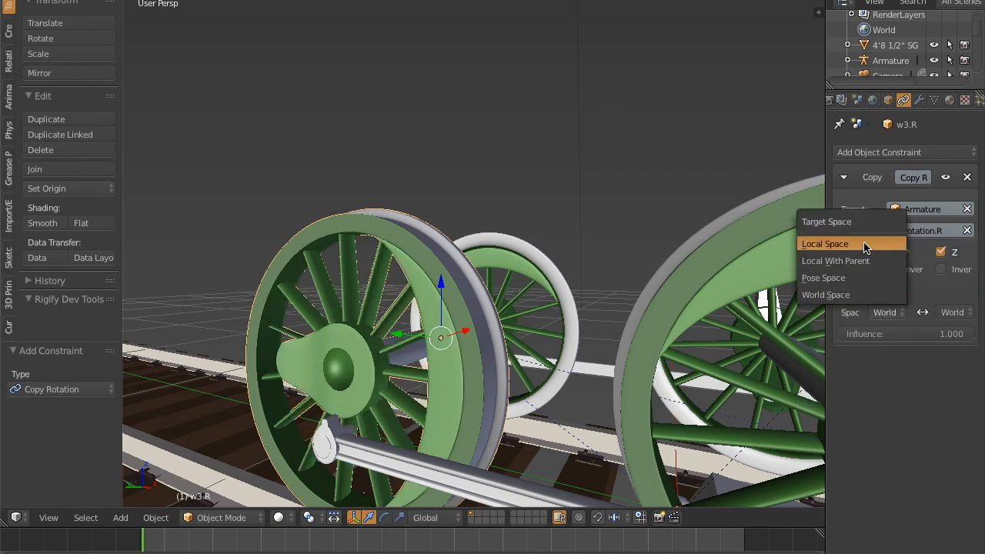
pyautogui.click(869, 248)
pyautogui.click(954, 313)
pyautogui.click(913, 278)
# Test how the right wheels follow the rotation.R bone by rotating it about global X, and cancel the rotation
pyautogui.scroll(-3, 536, 352)
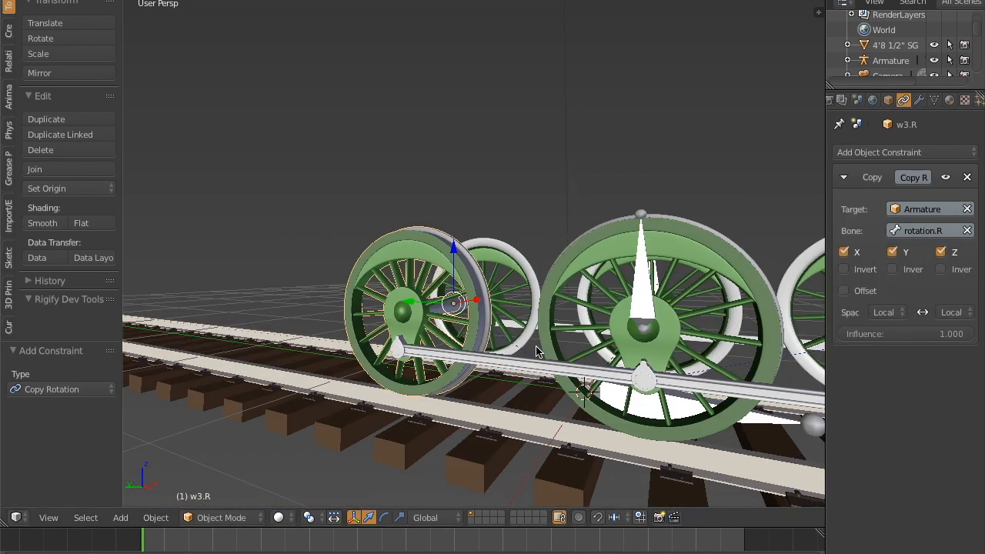
pyautogui.keyDown('shift'); pyautogui.moveTo(537, 351); pyautogui.dragTo(419, 320, button='middle'); pyautogui.keyUp('shift')
pyautogui.scroll(-2, 419, 315)
pyautogui.rightClick(430, 283)
pyautogui.press('r')
pyautogui.press('x')
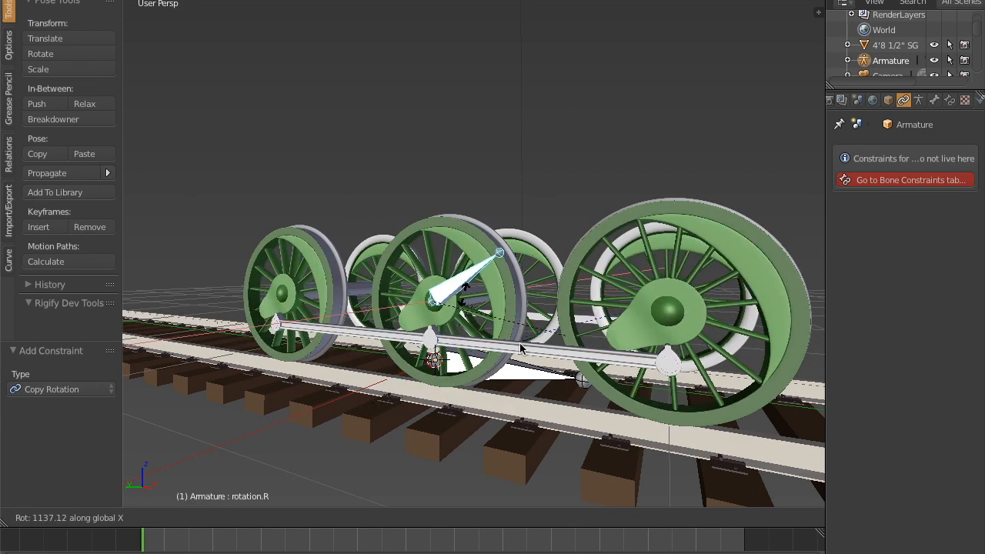
pyautogui.rightClick(608, 388)
# Select the crank pin CrankPin.R on wheel w1.R, identifying it with trial moves of the nearby parts that are each cancelled
pyautogui.moveTo(608, 387); pyautogui.dragTo(567, 340, button='middle')
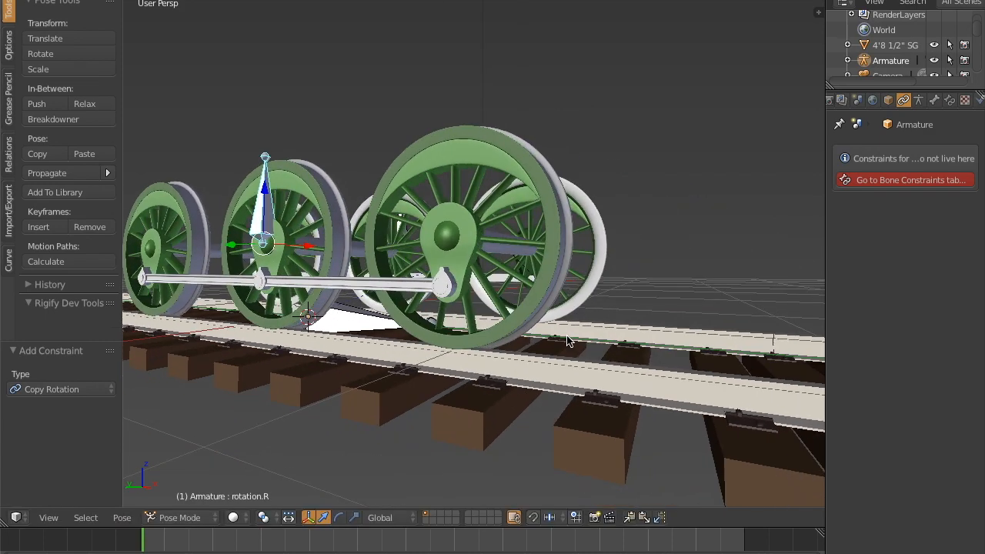
pyautogui.scroll(6, 497, 371)
pyautogui.moveTo(497, 372); pyautogui.dragTo(469, 358, button='middle')
pyautogui.rightClick(386, 409)
pyautogui.scroll(-7, 386, 407)
pyautogui.scroll(3, 492, 351)
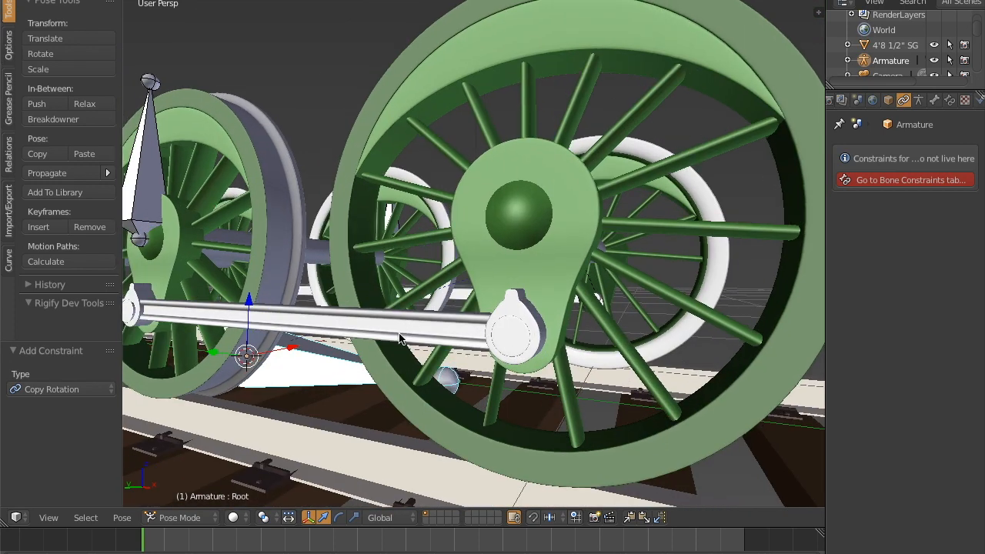
pyautogui.press('g')
pyautogui.rightClick(537, 334)
pyautogui.rightClick(536, 334)
pyautogui.press('g')
pyautogui.rightClick(551, 324)
pyautogui.rightClick(551, 325)
pyautogui.press('g')
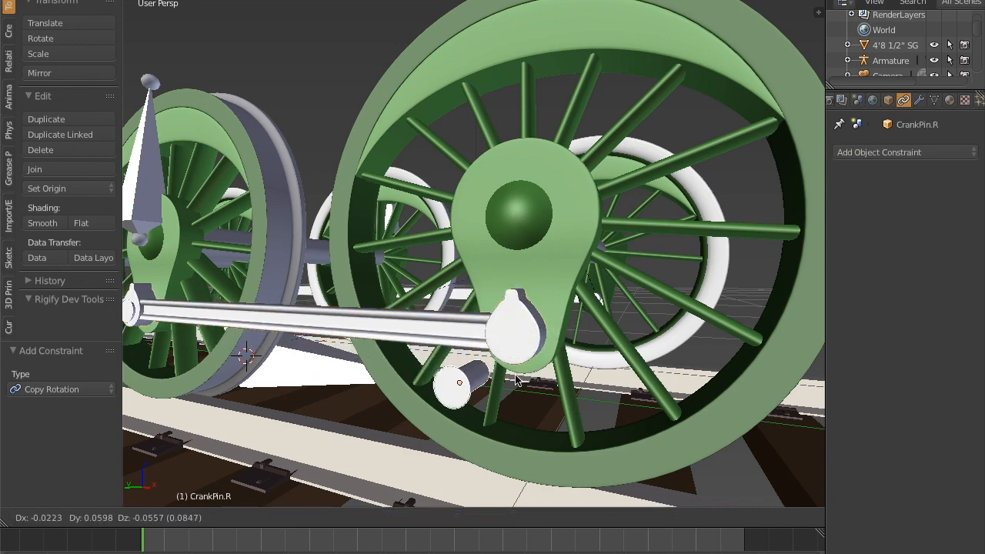
pyautogui.rightClick(527, 344)
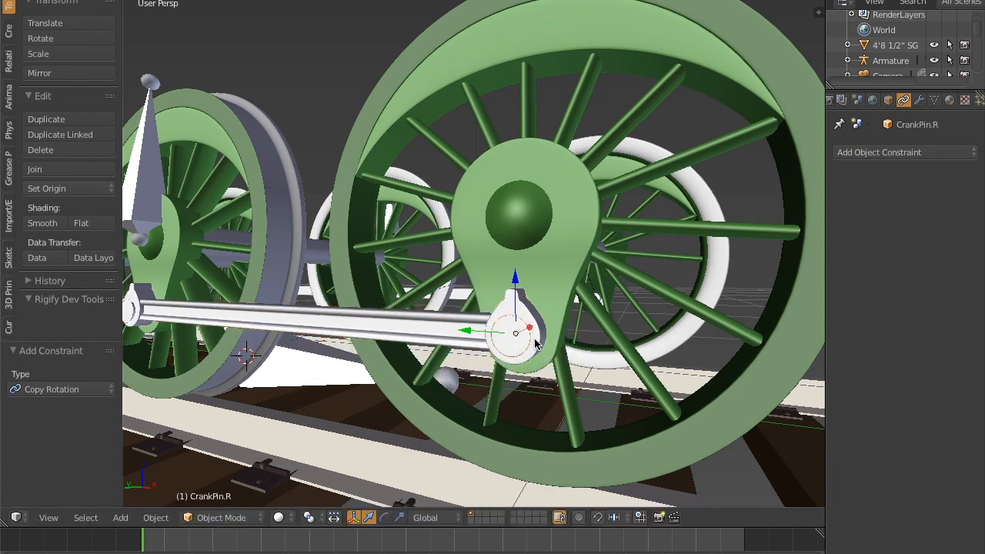
# In Edit Mode, box-select the vertices at the outer end of CrankPin.R in wireframe front view
pyautogui.moveTo(585, 341); pyautogui.dragTo(617, 297, button='middle')
pyautogui.scroll(-2, 431, 320)
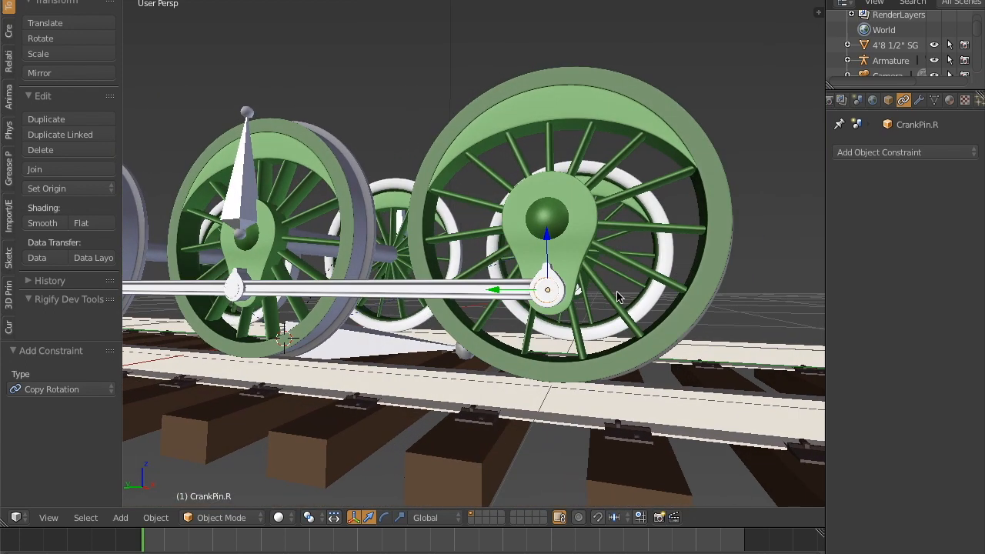
pyautogui.scroll(6, 617, 297)
pyautogui.press('Tab')
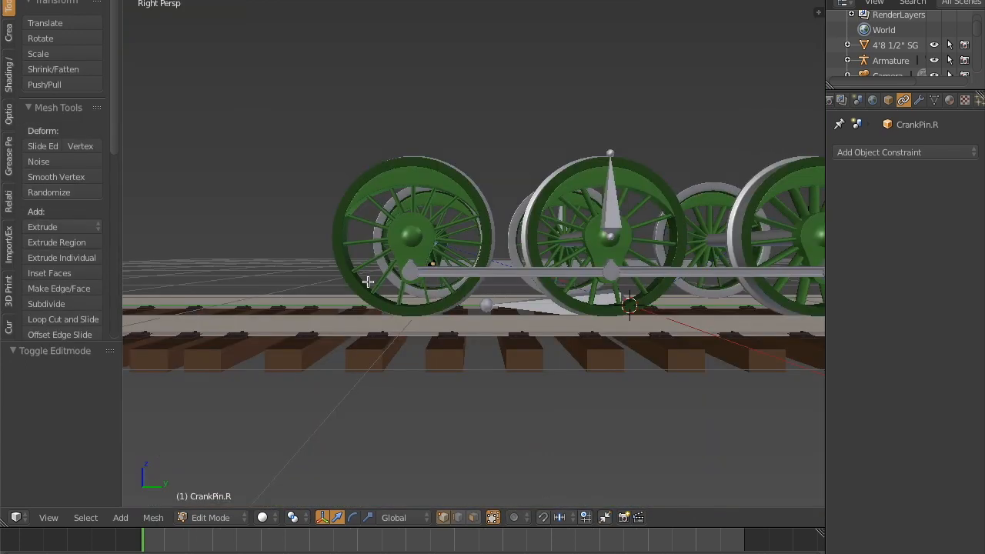
pyautogui.moveTo(368, 282); pyautogui.dragTo(602, 271, button='middle')
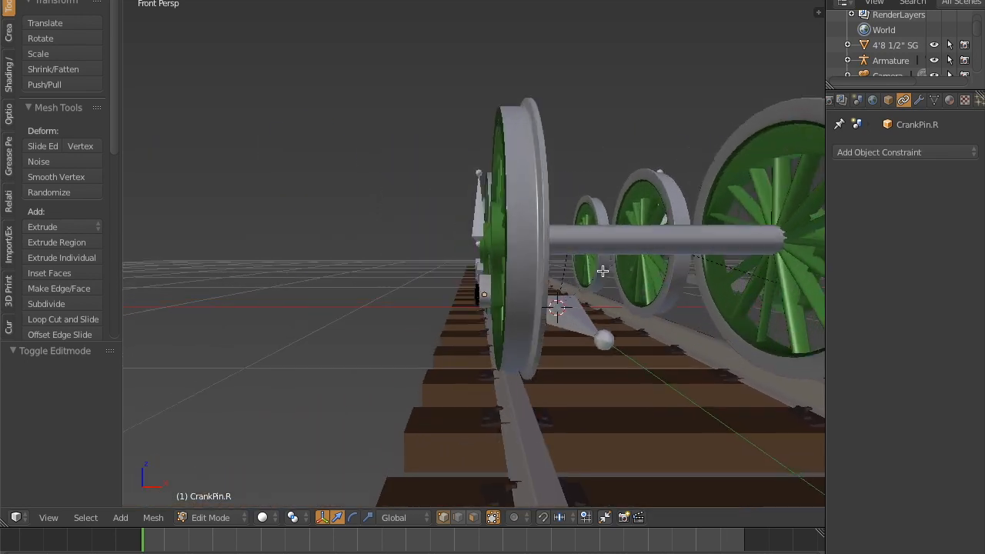
pyautogui.scroll(5, 561, 332)
pyautogui.scroll(-1, 561, 331)
pyautogui.press('KP_3')
pyautogui.scroll(-6, 646, 304)
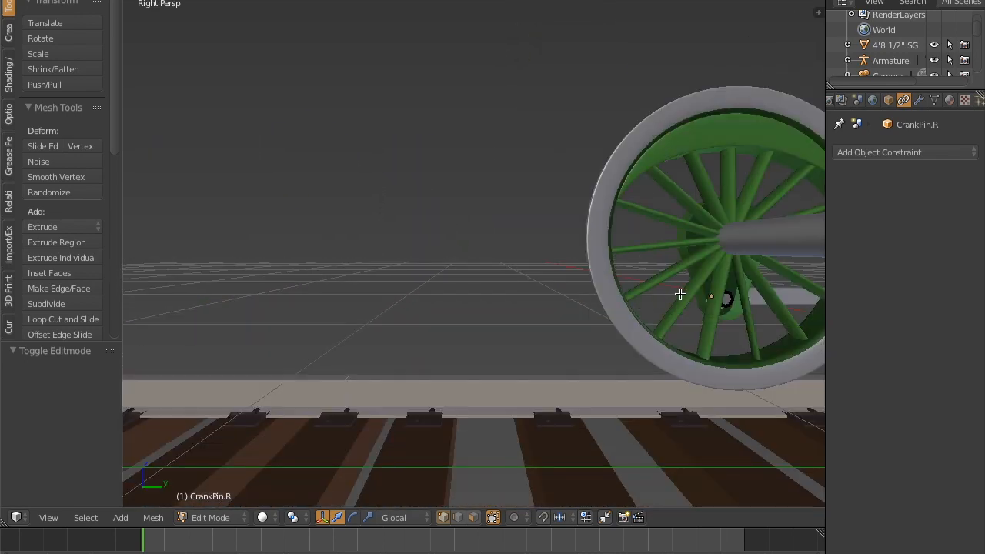
pyautogui.scroll(8, 674, 296)
pyautogui.press('KP_1')
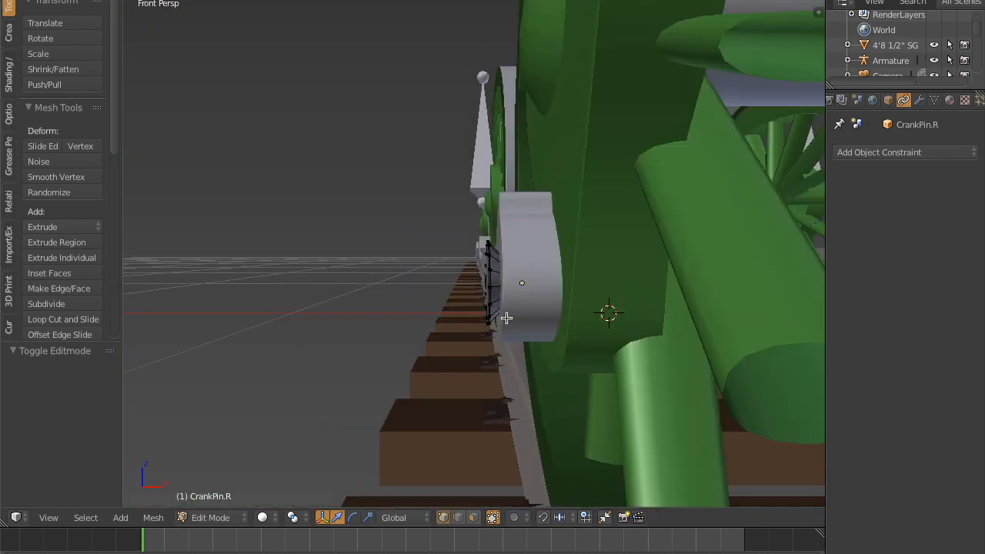
pyautogui.keyDown('shift'); pyautogui.moveTo(509, 427); pyautogui.dragTo(475, 397, button='middle'); pyautogui.keyUp('shift')
pyautogui.press('z')
pyautogui.scroll(2, 589, 280)
pyautogui.scroll(-2, 548, 256)
pyautogui.press('b')
pyautogui.moveTo(484, 158); pyautogui.dragTo(394, 368)
# Snap the 3D cursor to the selected crank pin vertices and return to Object Mode with solid shading
pyautogui.moveTo(607, 249); pyautogui.dragTo(719, 266, button='middle')
pyautogui.hotkey('shift', 's')
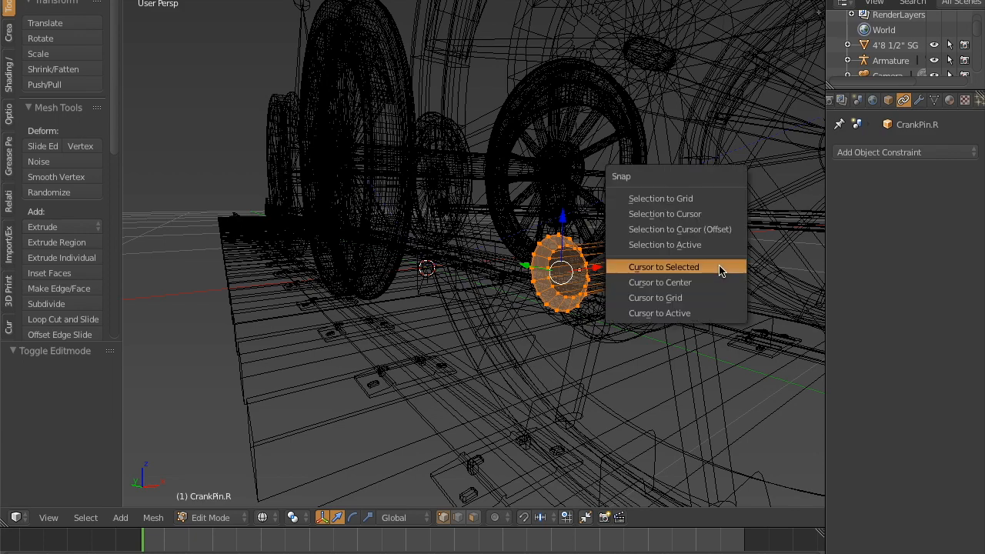
pyautogui.click(706, 267)
pyautogui.moveTo(708, 291)
pyautogui.keyDown('shift'); pyautogui.mouseDown(button='middle')
pyautogui.moveTo(622, 293)
pyautogui.moveTo(590, 281)
pyautogui.mouseUp(button='middle'); pyautogui.keyUp('shift')
pyautogui.press('z')
pyautogui.press('Tab')
# Set the origin of CrankPin.R to the 3D cursor and deselect it
pyautogui.scroll(3, 543, 303)
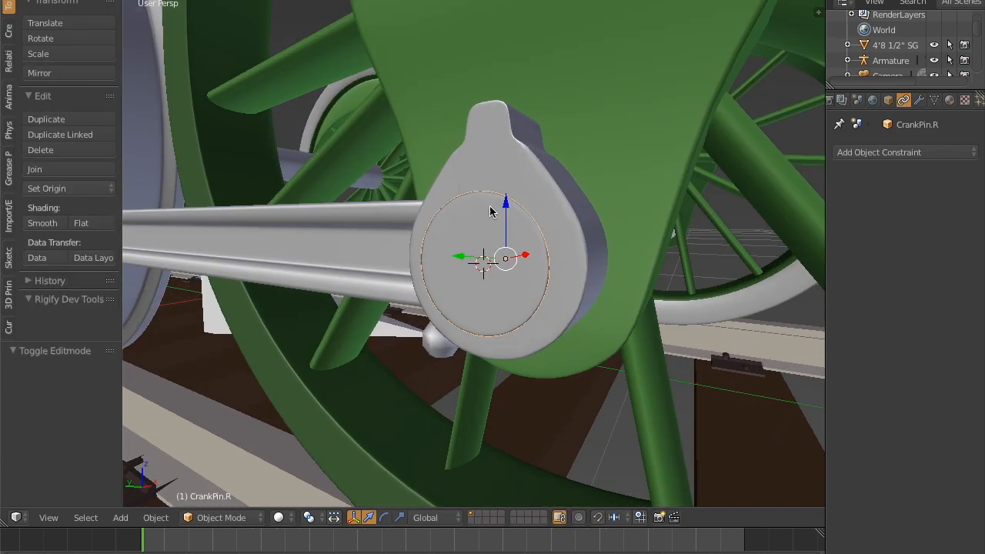
pyautogui.click(94, 189)
pyautogui.click(104, 238)
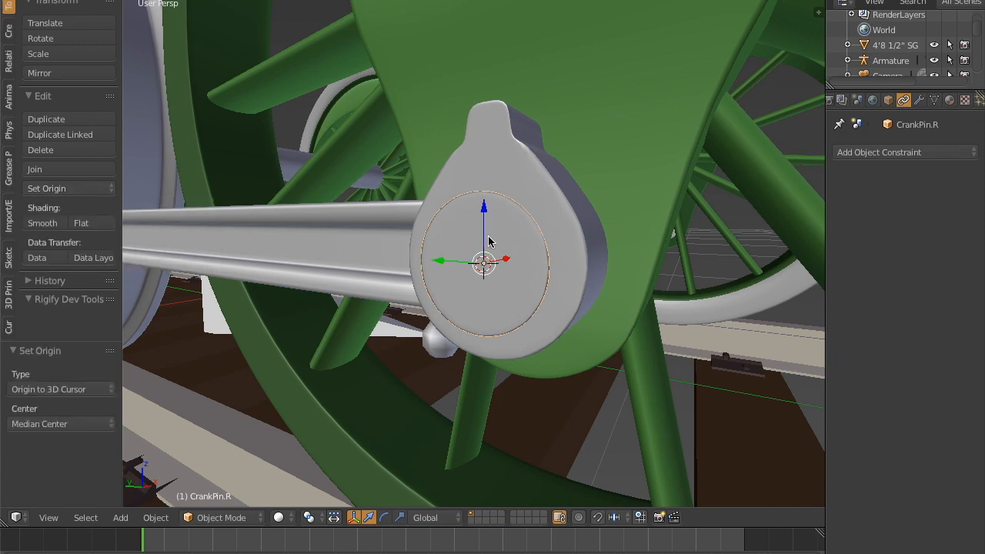
pyautogui.press('a')
# Set the origin of the side rod Siderod left.000 to the 3D cursor and deselect it
pyautogui.scroll(-4, 500, 242)
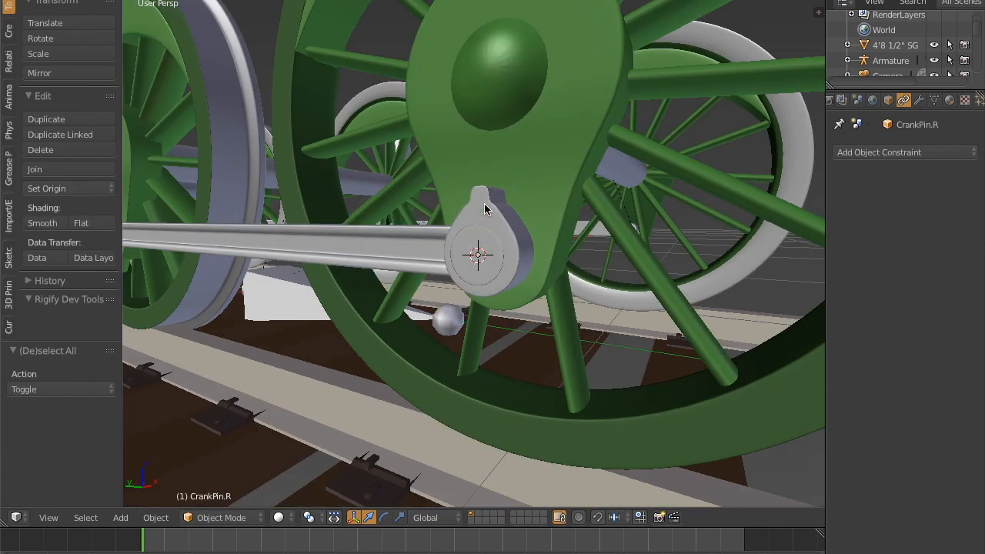
pyautogui.rightClick(486, 209)
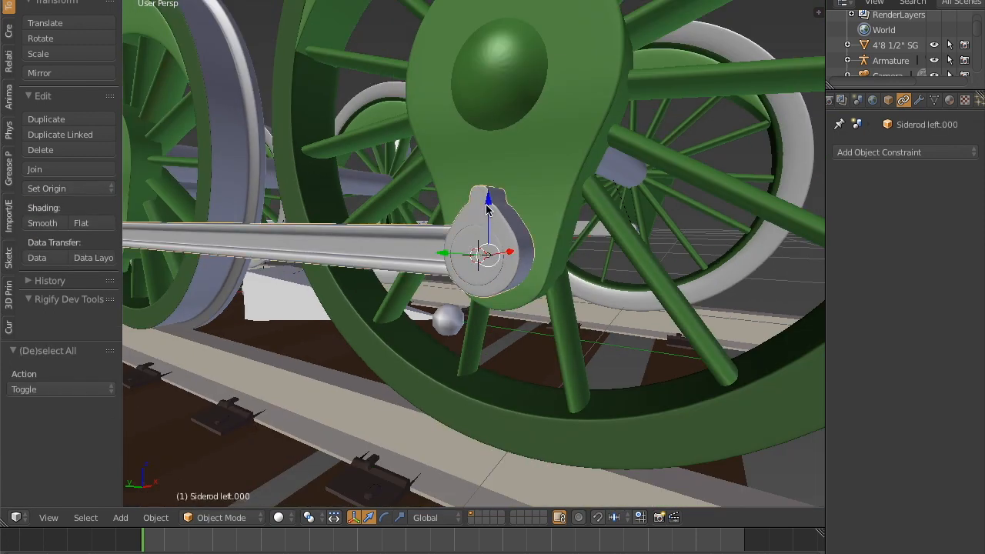
pyautogui.click(97, 192)
pyautogui.click(109, 244)
pyautogui.press('a')
pyautogui.scroll(-5, 470, 250)
pyautogui.scroll(2, 493, 249)
pyautogui.scroll(-5, 522, 247)
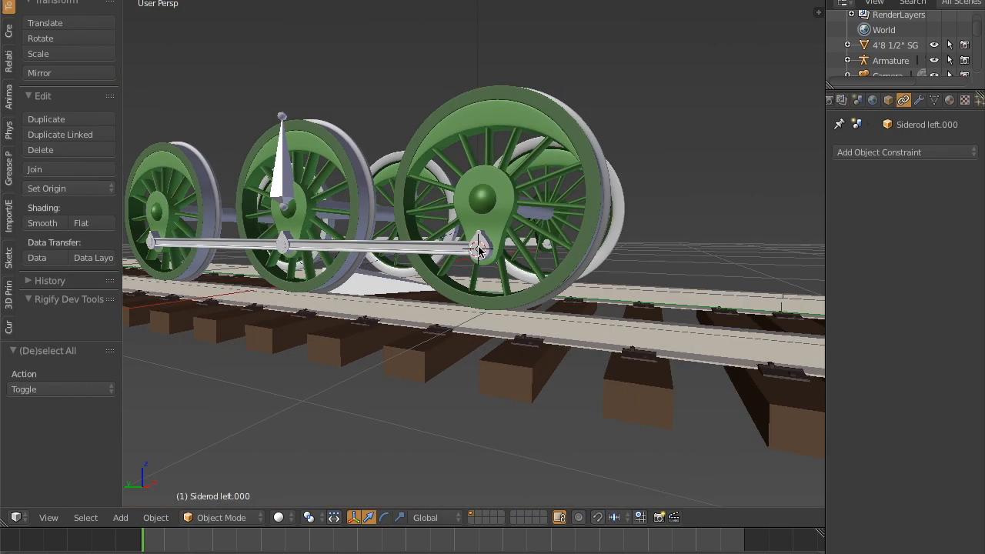
# Parent the crank pin CrankPin.R to wheel w1.R as an object parent
pyautogui.scroll(7, 489, 243)
pyautogui.rightClick(485, 250)
pyautogui.scroll(-3, 492, 262)
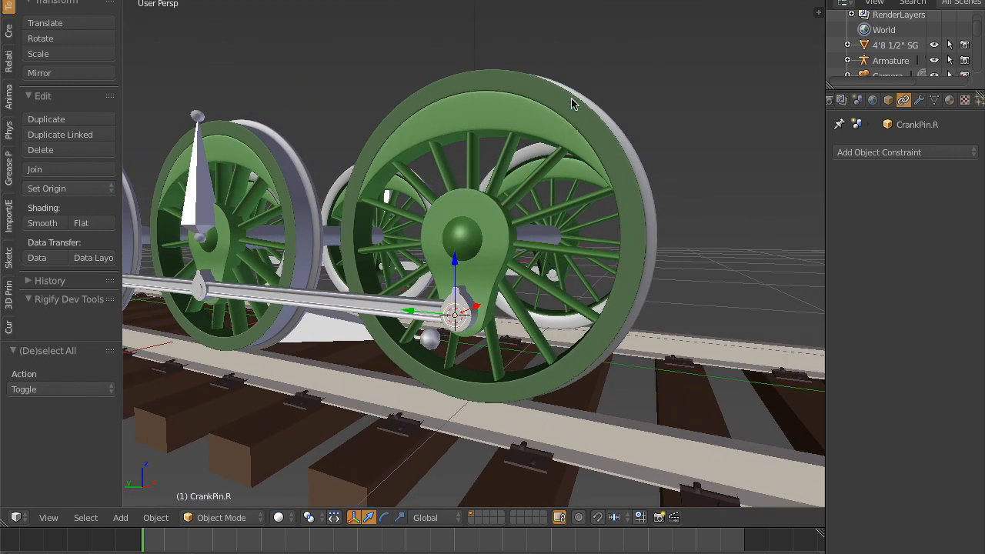
pyautogui.rightClick(571, 95)
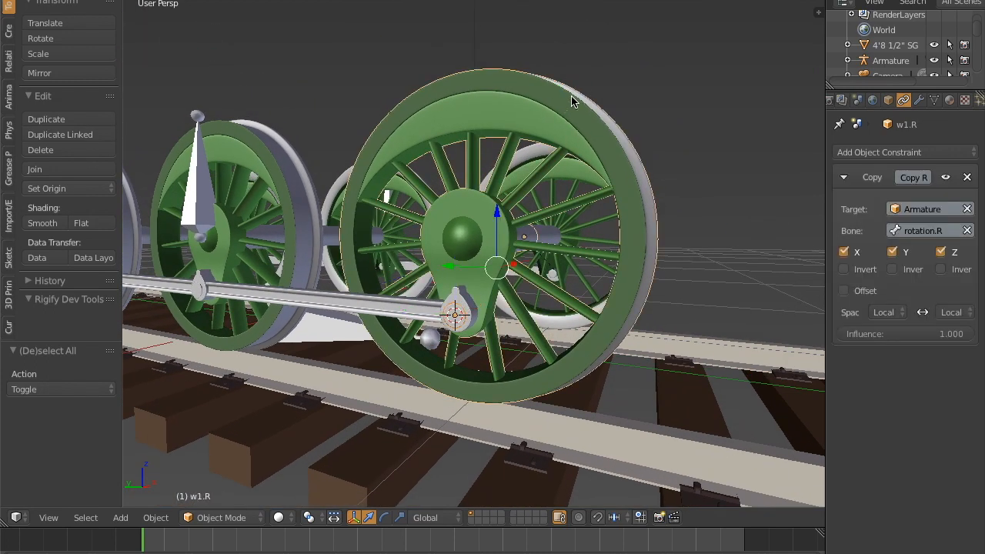
pyautogui.hotkey('ctrl', 'p')
pyautogui.click(566, 180)
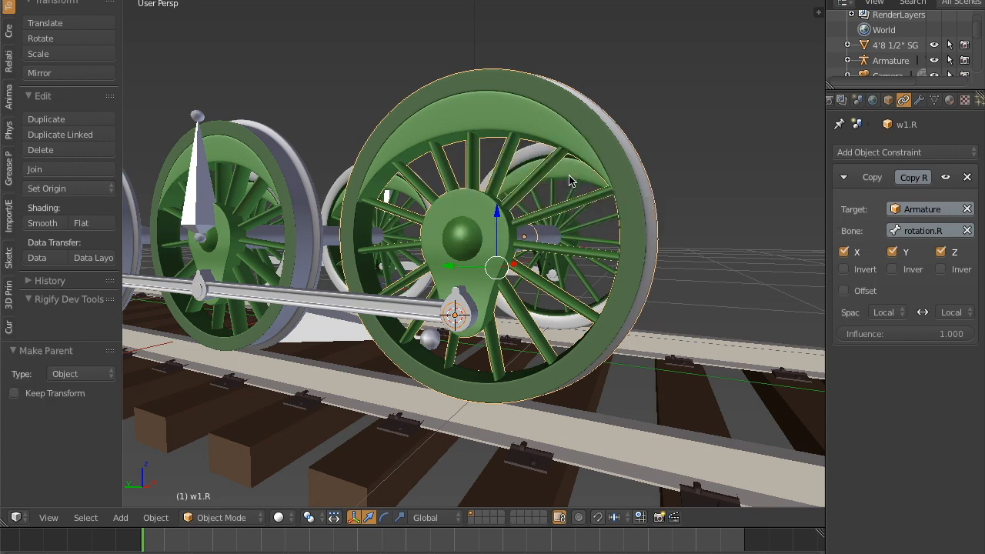
# Add a Copy Location constraint targeting CrankPin.R to the side rod Siderod left.000, and deselect the rod
pyautogui.scroll(2, 522, 356)
pyautogui.keyDown('shift'); pyautogui.moveTo(444, 344); pyautogui.dragTo(453, 337, button='middle'); pyautogui.keyUp('shift')
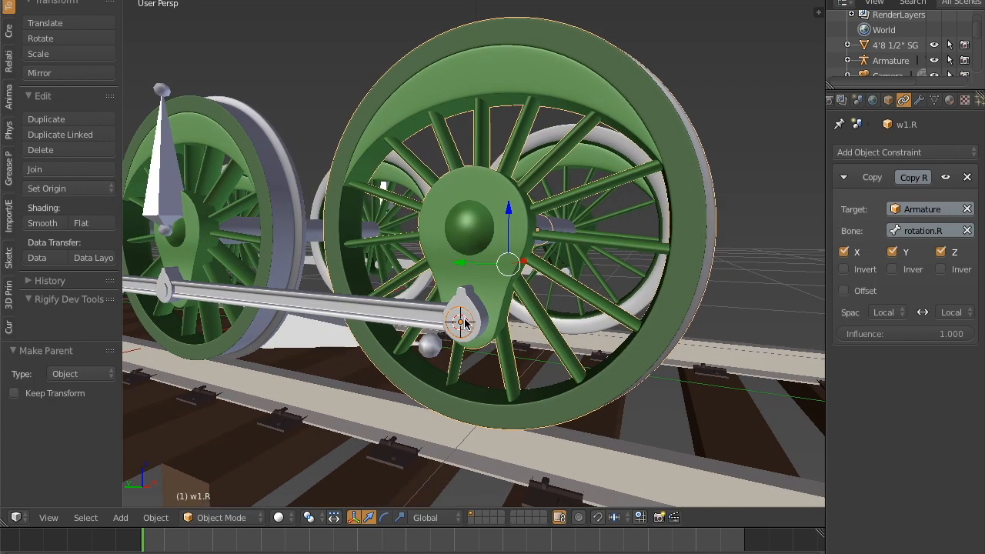
pyautogui.rightClick(464, 315)
pyautogui.rightClick(463, 306)
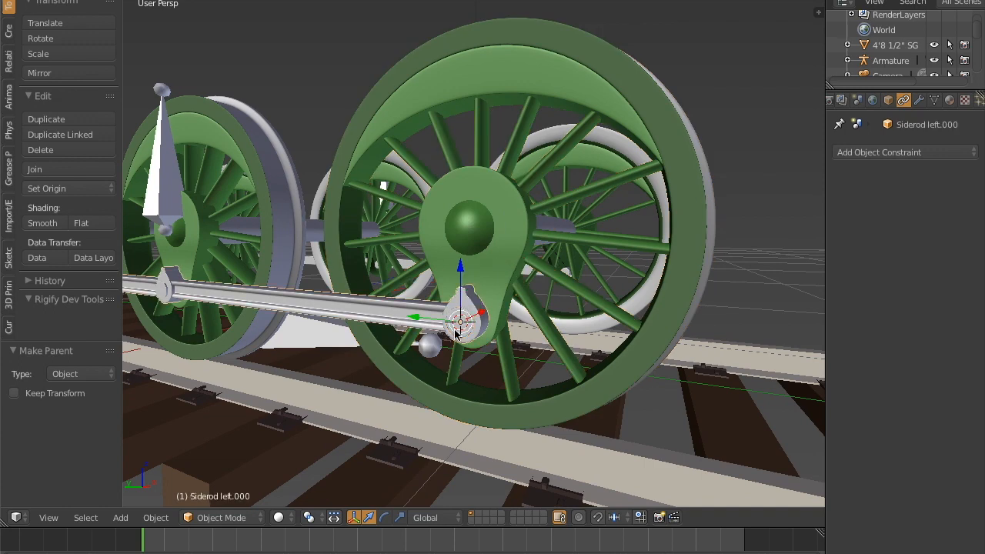
pyautogui.click(857, 152)
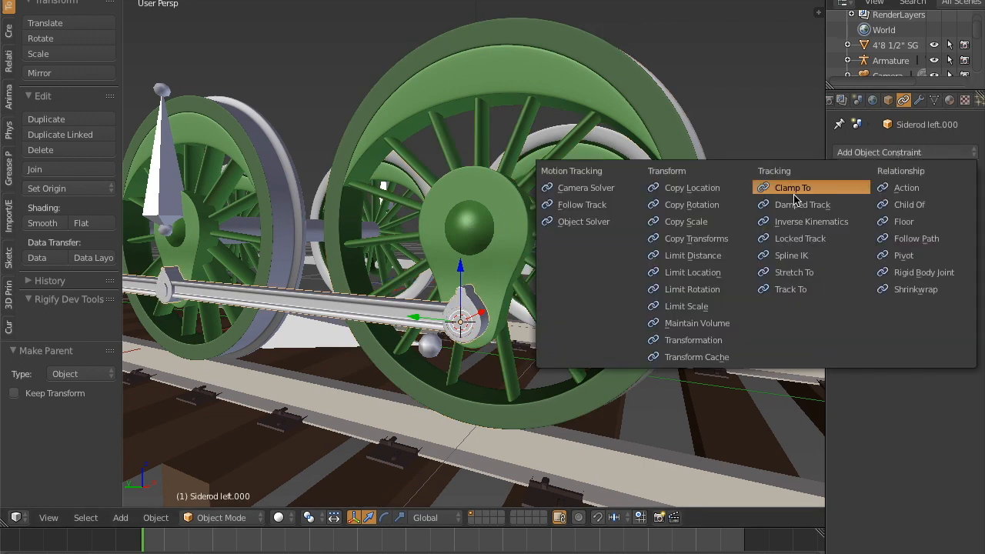
pyautogui.click(709, 191)
pyautogui.click(930, 209)
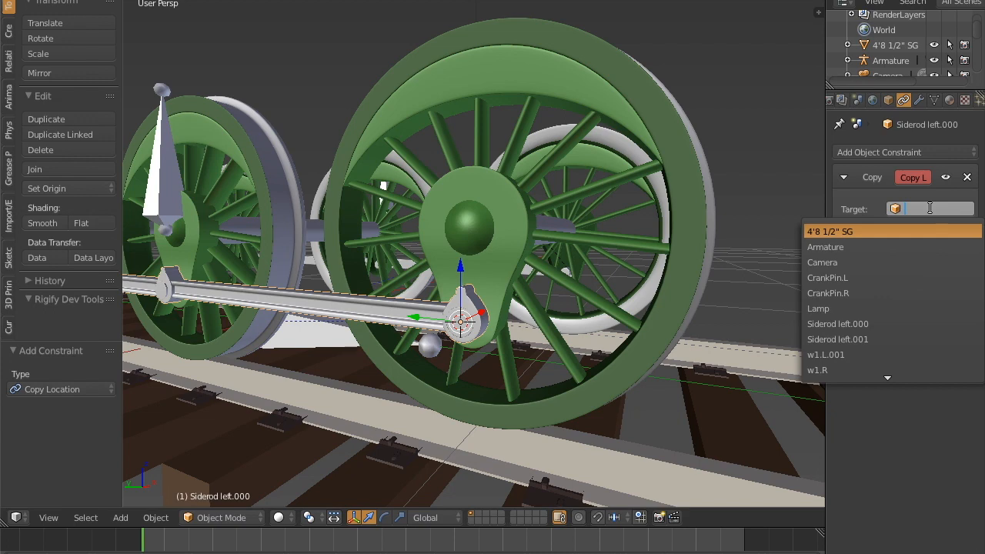
pyautogui.write('cra')
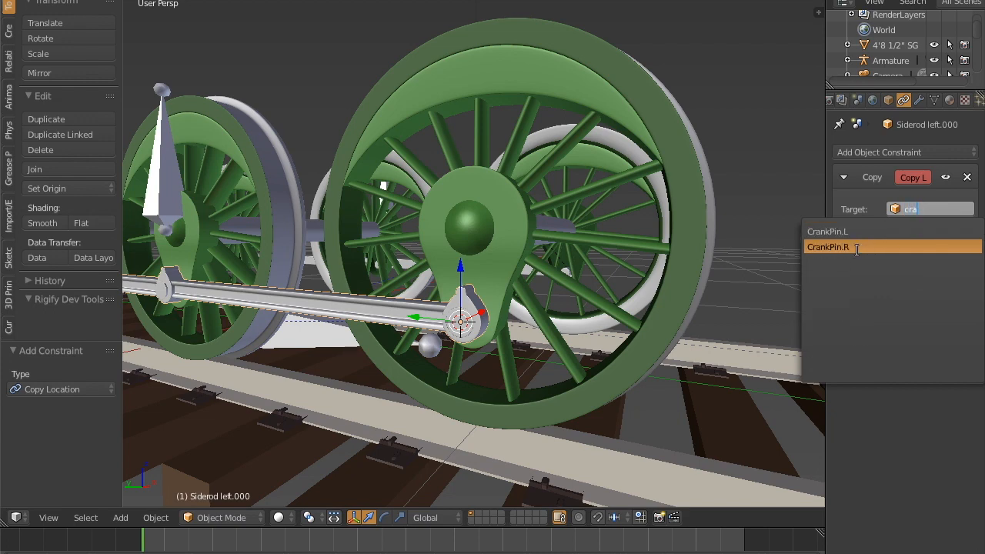
pyautogui.click(857, 247)
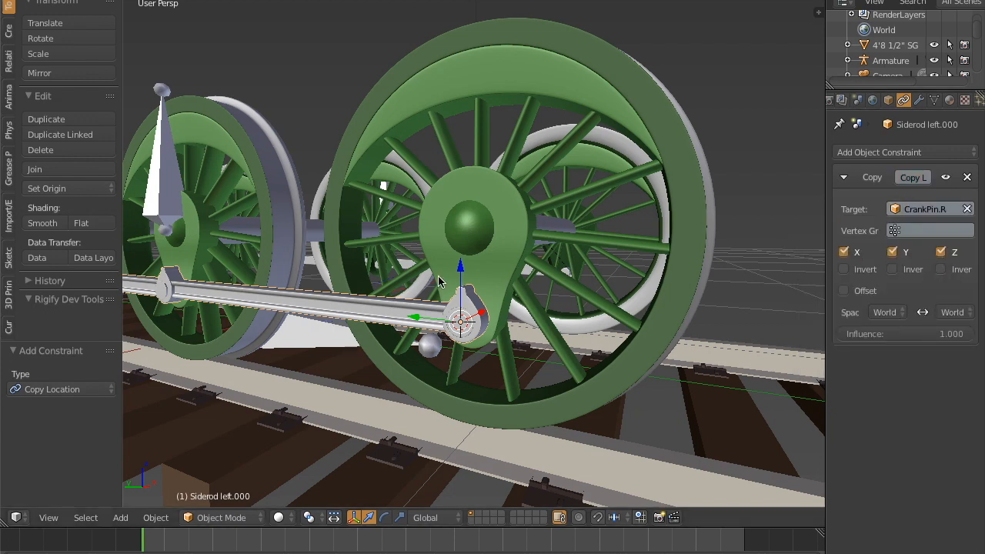
pyautogui.press('a')
# Add a Limit Rotation constraint to Siderod left.000, limiting X, Y and Z at 0° and converting in Local Space
pyautogui.scroll(-1, 471, 269)
pyautogui.keyDown('shift'); pyautogui.moveTo(472, 270); pyautogui.dragTo(499, 243, button='middle'); pyautogui.keyUp('shift')
pyautogui.scroll(1, 542, 252)
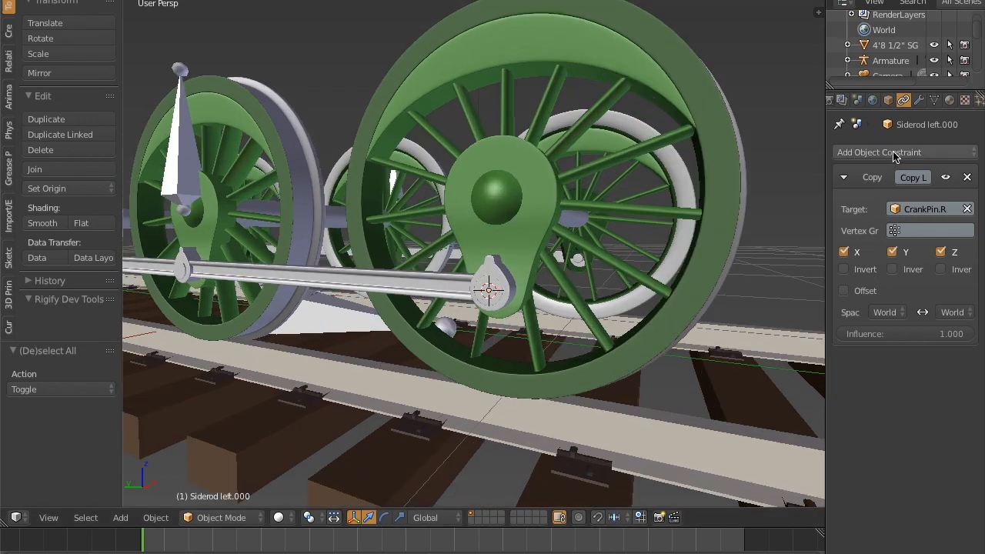
pyautogui.click(846, 154)
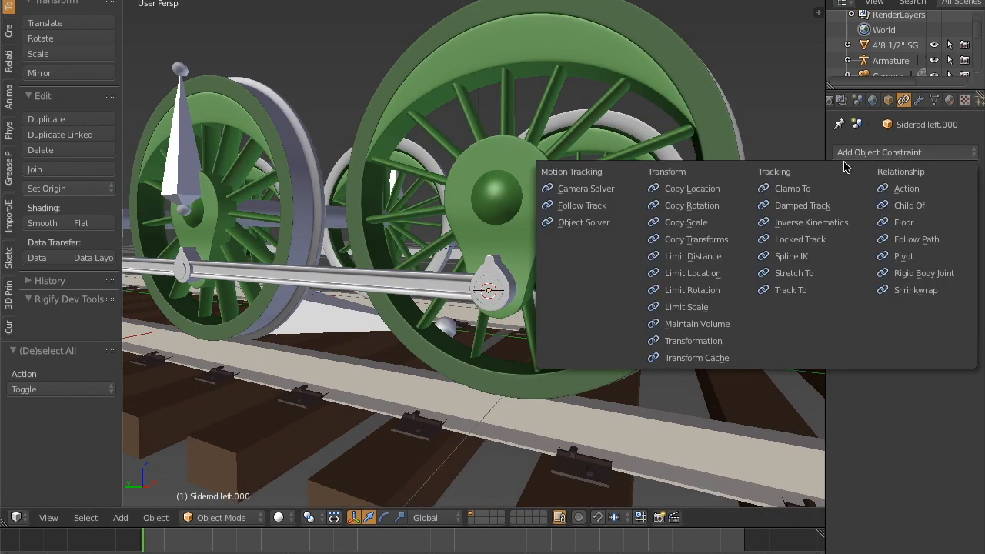
pyautogui.click(718, 290)
pyautogui.click(862, 394)
pyautogui.click(894, 394)
pyautogui.click(941, 394)
pyautogui.click(940, 469)
pyautogui.click(929, 441)
pyautogui.scroll(-4, 324, 254)
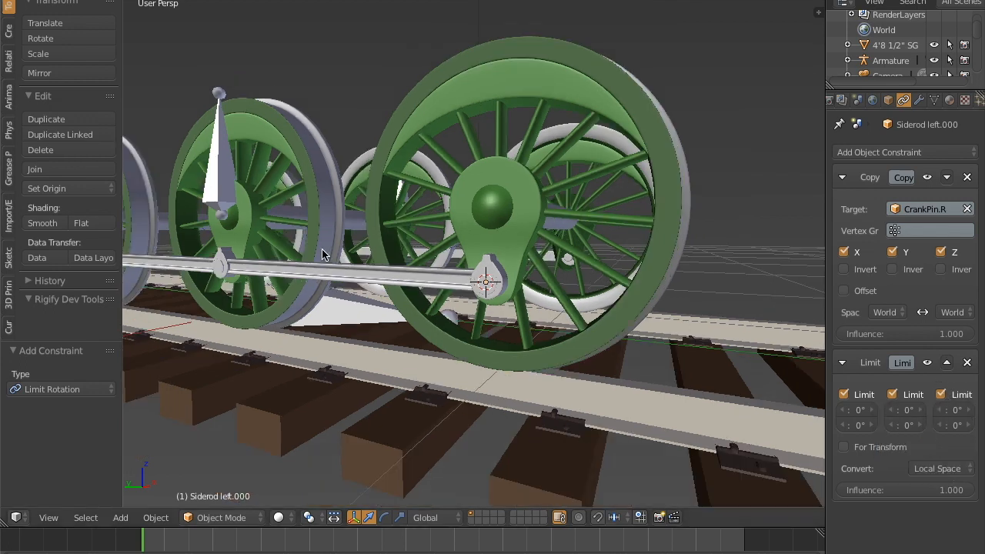
# Test the right-side wheels and rods by rotating the rotation.R bone about the global X axis, and cancel the rotation
pyautogui.moveTo(258, 157); pyautogui.dragTo(476, 230, button='middle')
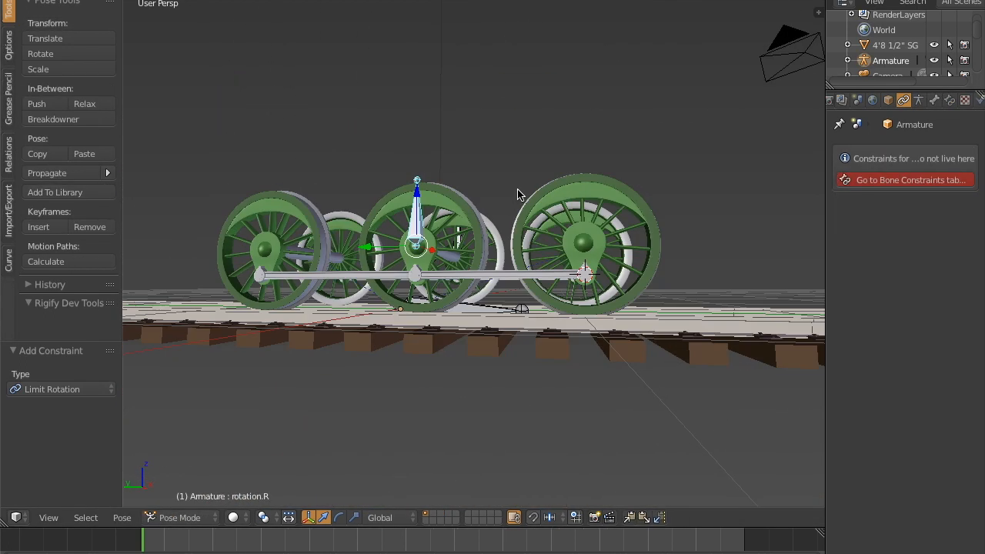
pyautogui.press('r')
pyautogui.press('x')
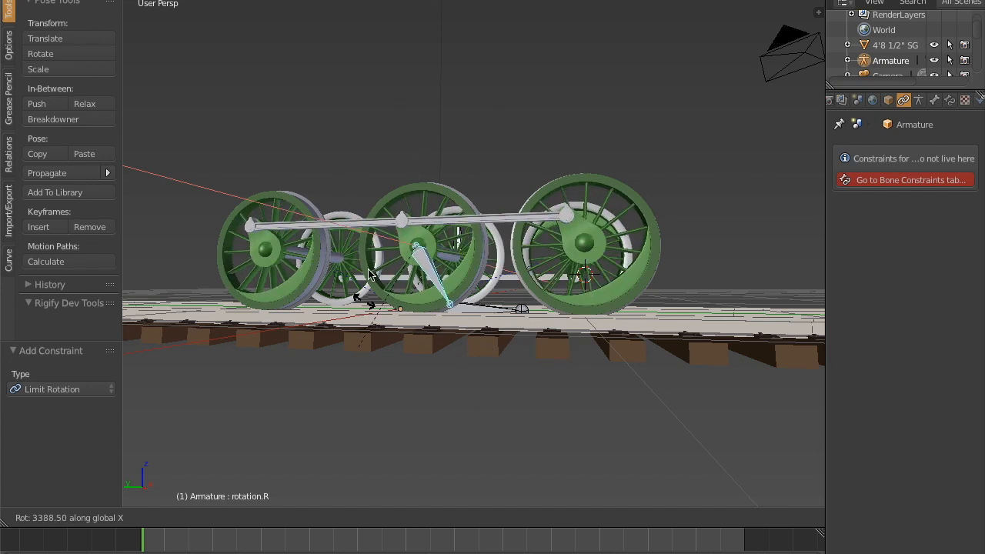
pyautogui.press('Escape')
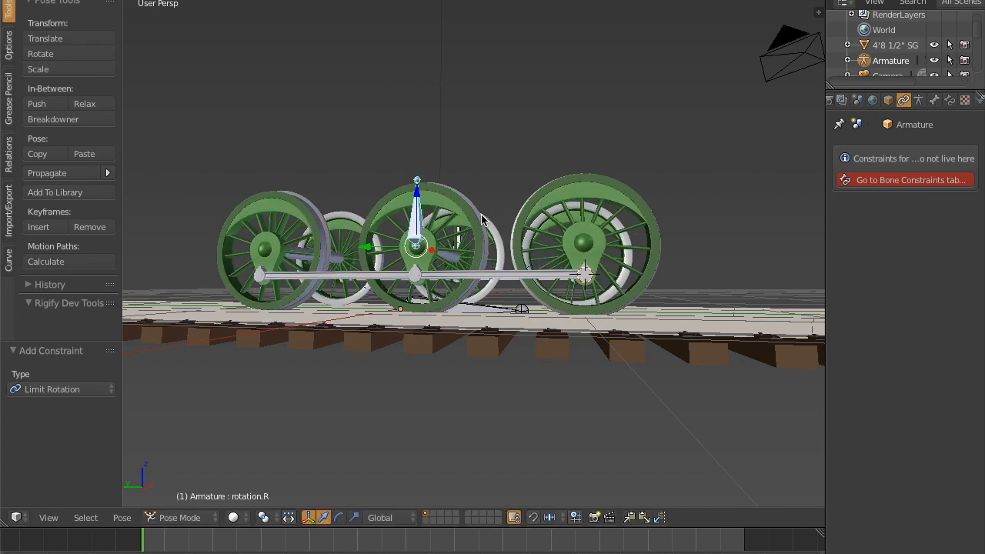
pyautogui.moveTo(570, 196); pyautogui.dragTo(472, 265, button='middle')
pyautogui.moveTo(514, 254)
pyautogui.mouseDown(button='middle')
pyautogui.moveTo(508, 291)
pyautogui.moveTo(631, 274)
pyautogui.moveTo(554, 220)
pyautogui.moveTo(510, 247)
pyautogui.mouseUp(button='middle')
pyautogui.press('Tab')
pyautogui.rightClick(355, 234)
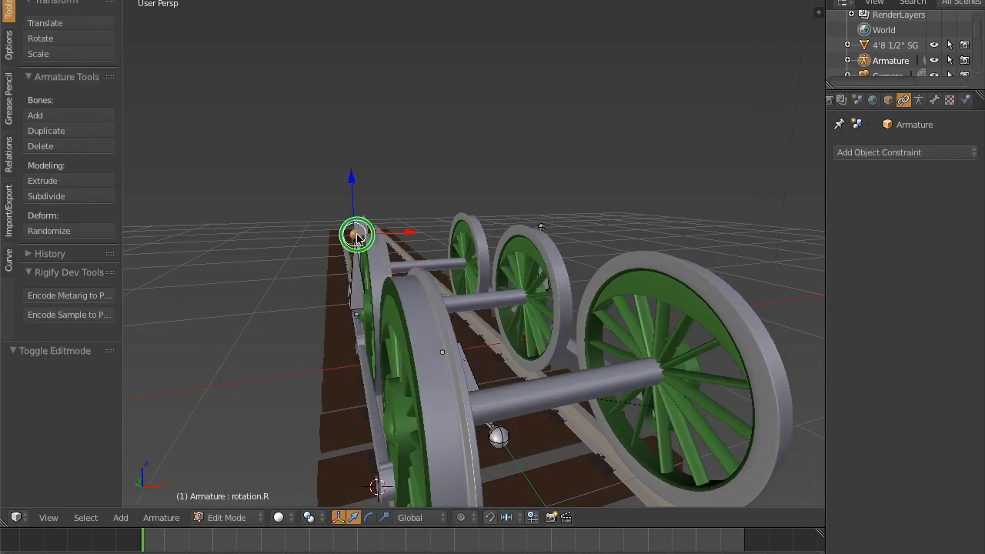
pyautogui.keyDown('shift'); pyautogui.rightClick(550, 221); pyautogui.keyUp('shift')
pyautogui.moveTo(643, 227); pyautogui.dragTo(508, 219, button='middle')
pyautogui.moveTo(522, 179); pyautogui.dragTo(521, 204)
pyautogui.press('a')
# In Object Mode, snap the 3D cursor to the middle wheel w2.L's origin on the axle and deselect the wheel
pyautogui.moveTo(643, 275); pyautogui.dragTo(499, 256, button='middle')
pyautogui.hotkey('ctrl', 'Tab')
pyautogui.rightClick(499, 275)
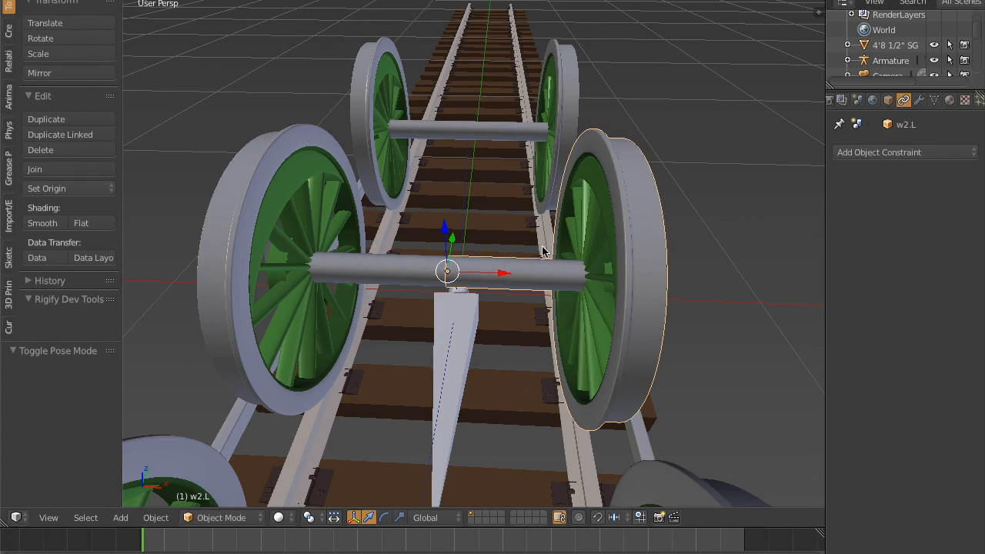
pyautogui.hotkey('shift', 's')
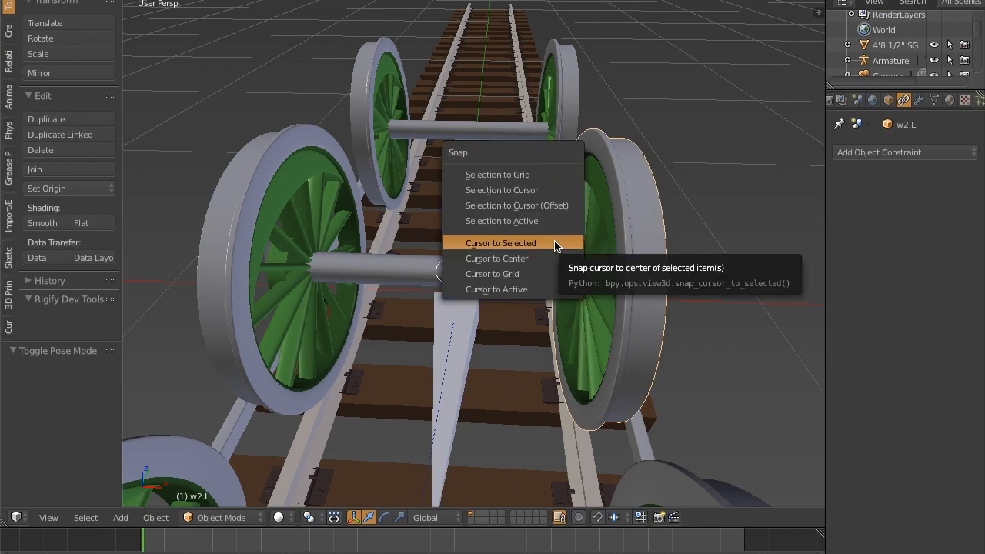
pyautogui.click(556, 244)
pyautogui.moveTo(683, 305); pyautogui.dragTo(448, 342, button='middle')
pyautogui.press('a')
# Add a bone to the armature at the 3D cursor and shorten it by lowering its tip along Z by about 0.67
pyautogui.moveTo(492, 305); pyautogui.dragTo(559, 286, button='middle')
pyautogui.rightClick(491, 335)
pyautogui.press('Tab')
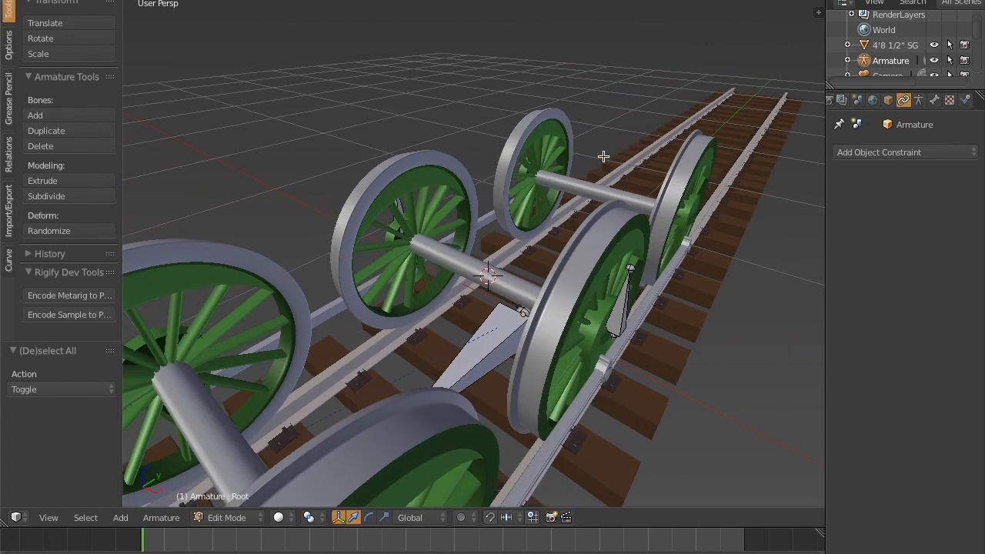
pyautogui.hotkey('shift', 'a')
pyautogui.scroll(-4, 602, 159)
pyautogui.press('KP_3')
pyautogui.scroll(3, 569, 100)
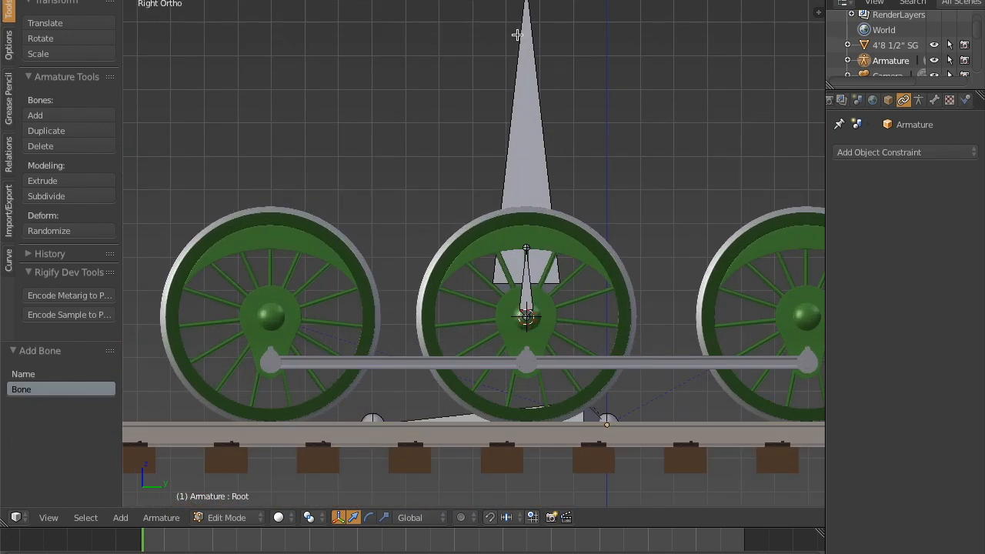
pyautogui.scroll(-2, 516, 35)
pyautogui.press('g')
pyautogui.press('z')
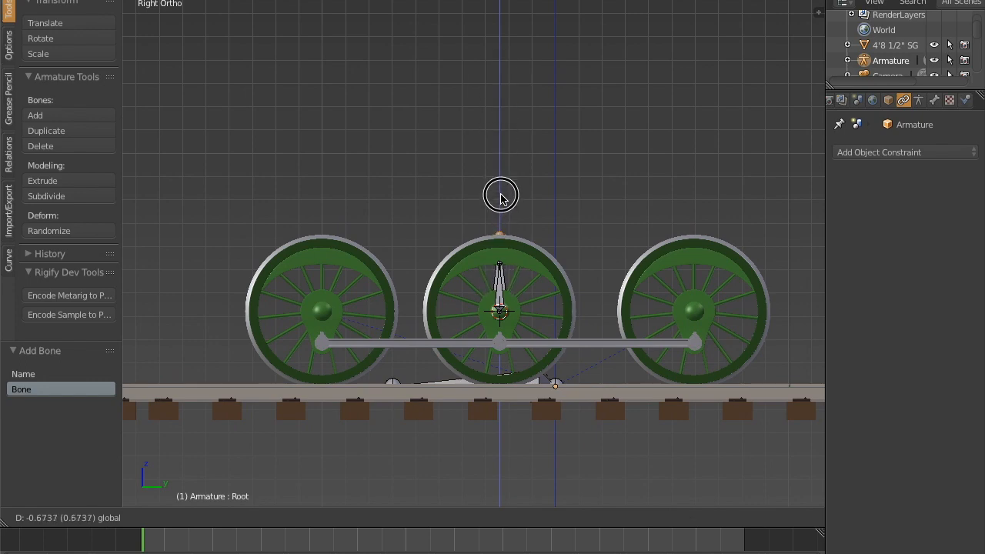
pyautogui.click(501, 197)
# Switch the armature to Pose Mode and rename the new bone on the middle axle as Wheels
pyautogui.moveTo(500, 197); pyautogui.dragTo(486, 276, button='middle')
pyautogui.hotkey('ctrl', 'Tab')
pyautogui.scroll(4, 444, 294)
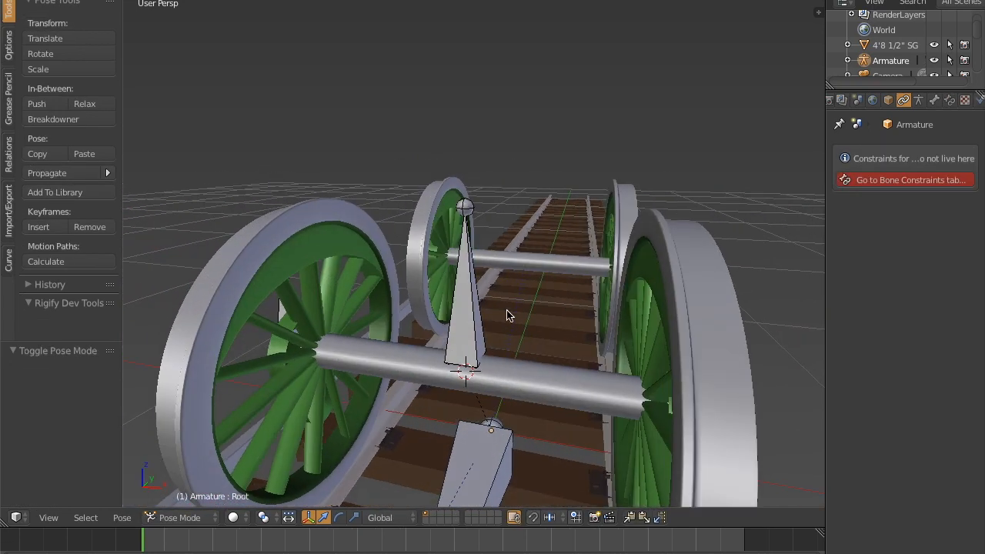
pyautogui.scroll(-5, 476, 309)
pyautogui.moveTo(568, 332); pyautogui.dragTo(528, 323, button='middle')
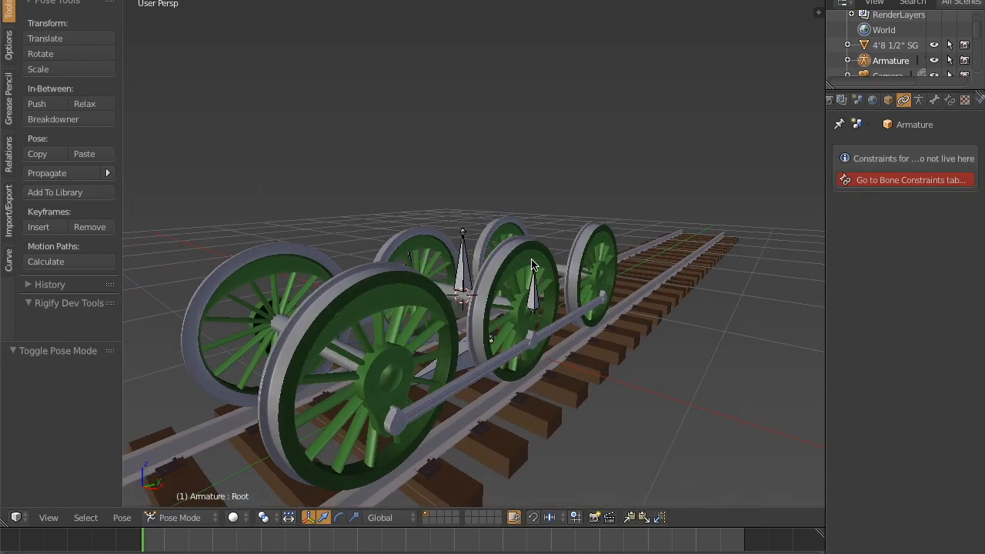
pyautogui.moveTo(518, 365); pyautogui.dragTo(571, 290, button='middle')
pyautogui.moveTo(525, 317); pyautogui.dragTo(471, 297, button='middle')
pyautogui.scroll(4, 474, 256)
pyautogui.rightClick(453, 280)
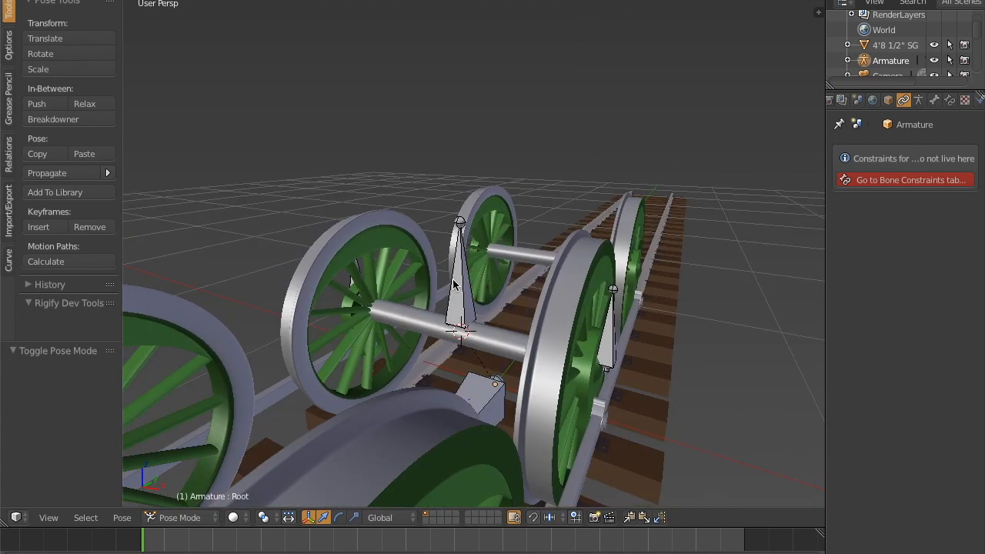
pyautogui.click(933, 100)
pyautogui.click(915, 152)
pyautogui.write('W')
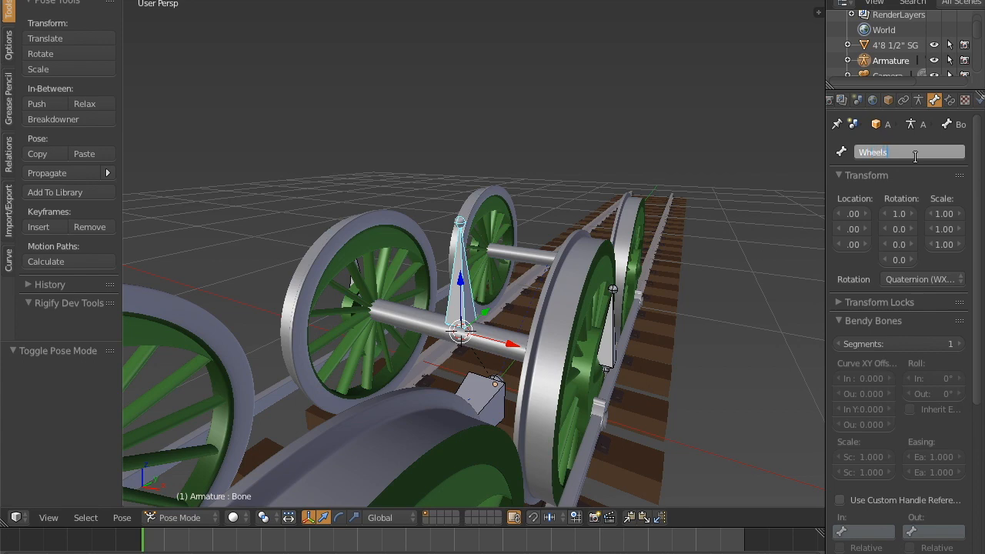
pyautogui.write('heels')
pyautogui.press('Return')
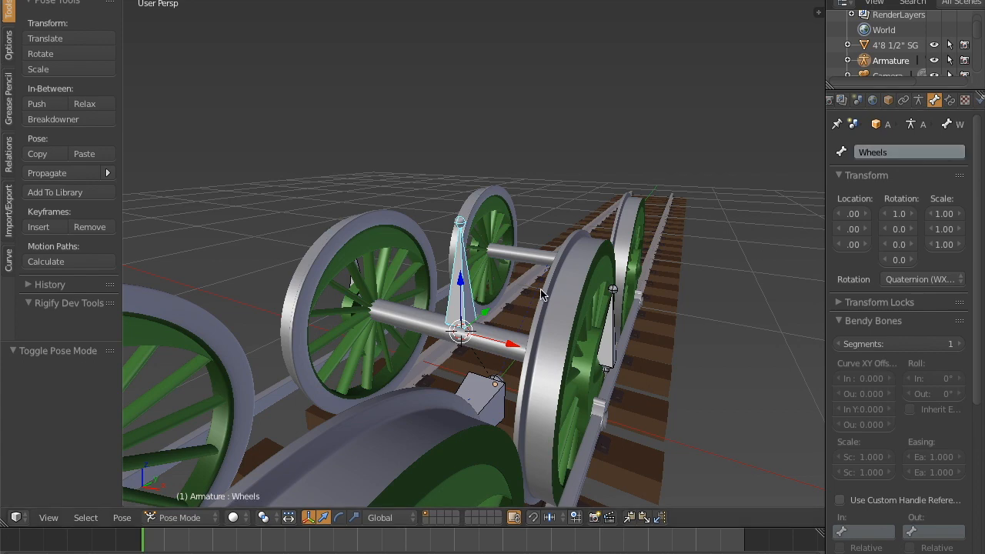
# Rotate the rotation.R bone by -90° about the global X axis and deselect it
pyautogui.press('KP_1')
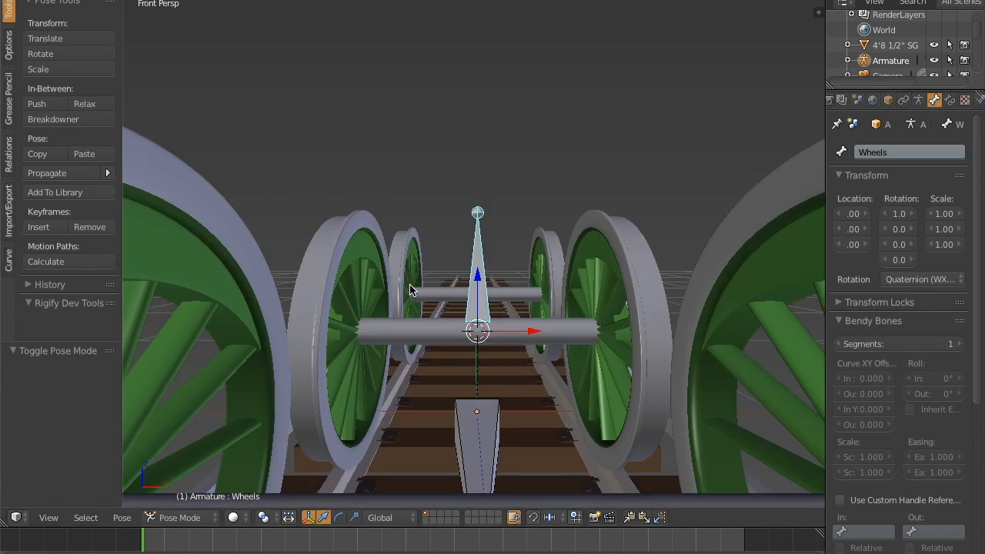
pyautogui.scroll(3, 410, 289)
pyautogui.moveTo(410, 289); pyautogui.dragTo(443, 246, button='middle')
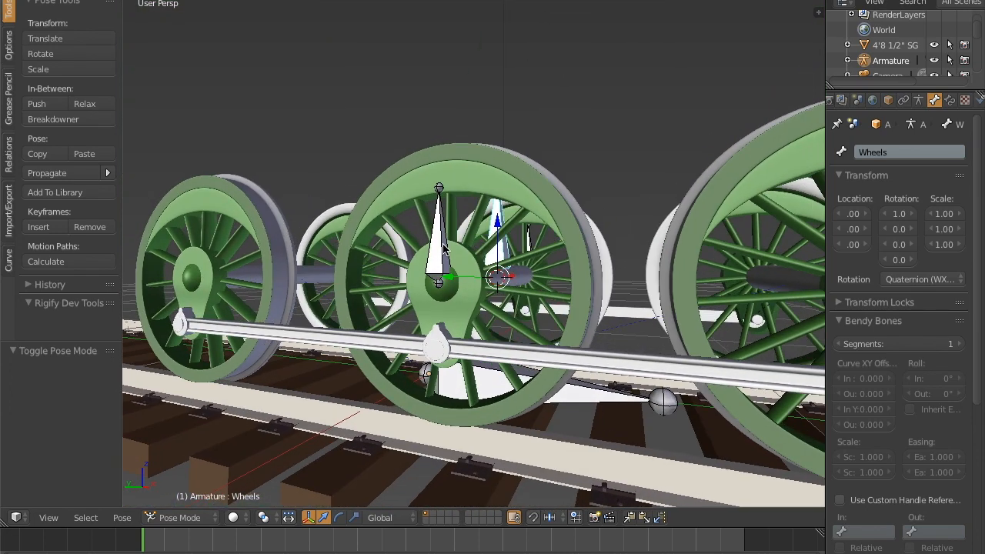
pyautogui.rightClick(444, 246)
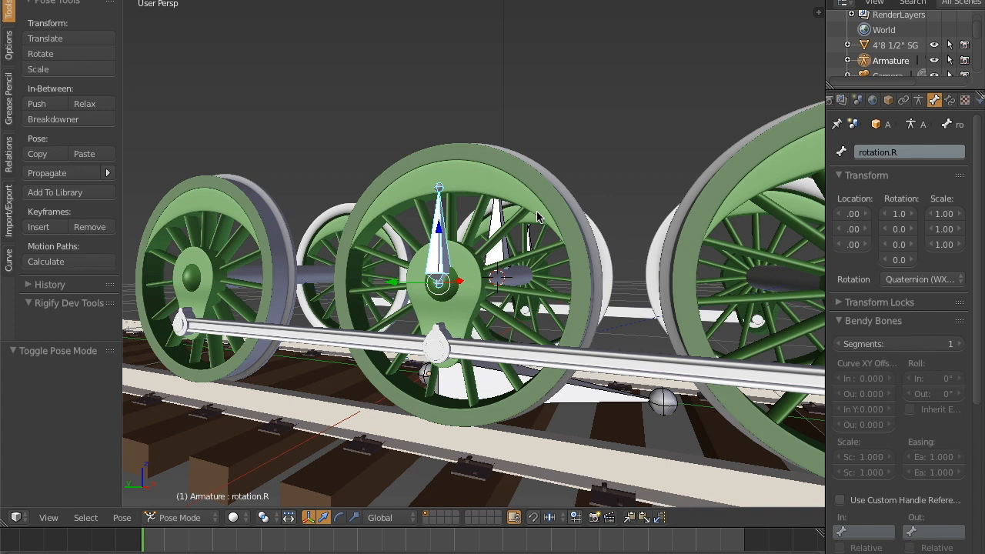
pyautogui.press('r')
pyautogui.press('x')
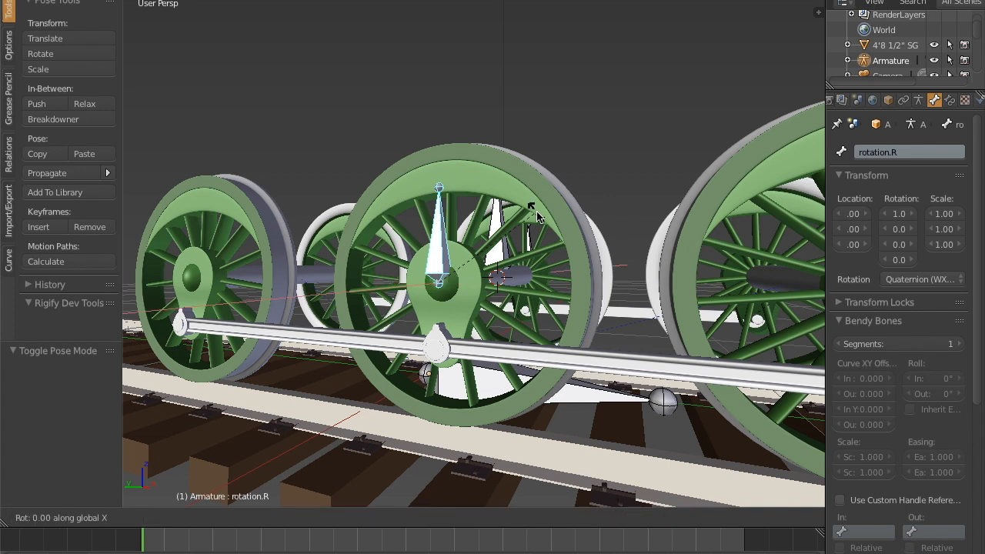
pyautogui.write('-90')
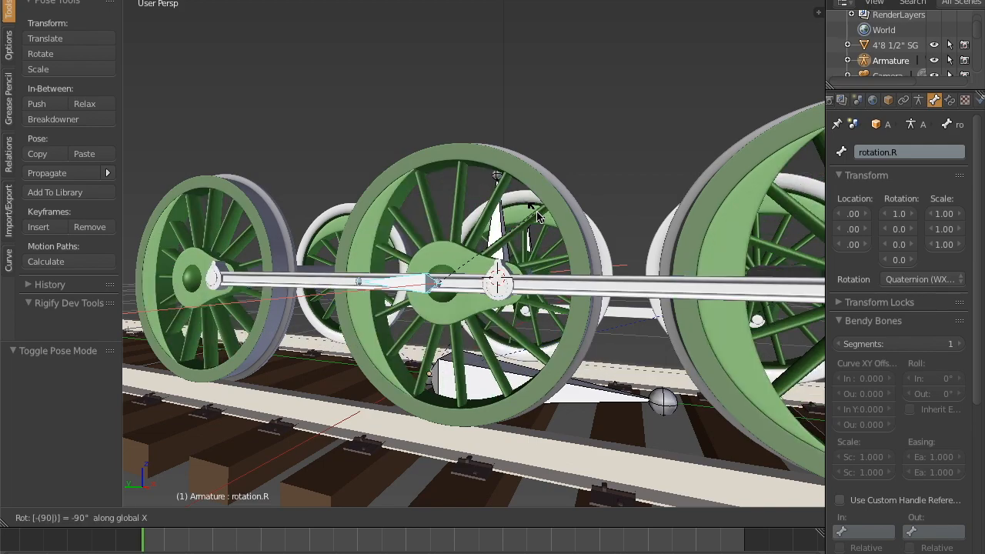
pyautogui.press('Return')
pyautogui.moveTo(549, 206); pyautogui.dragTo(625, 301, button='middle')
pyautogui.press('a')
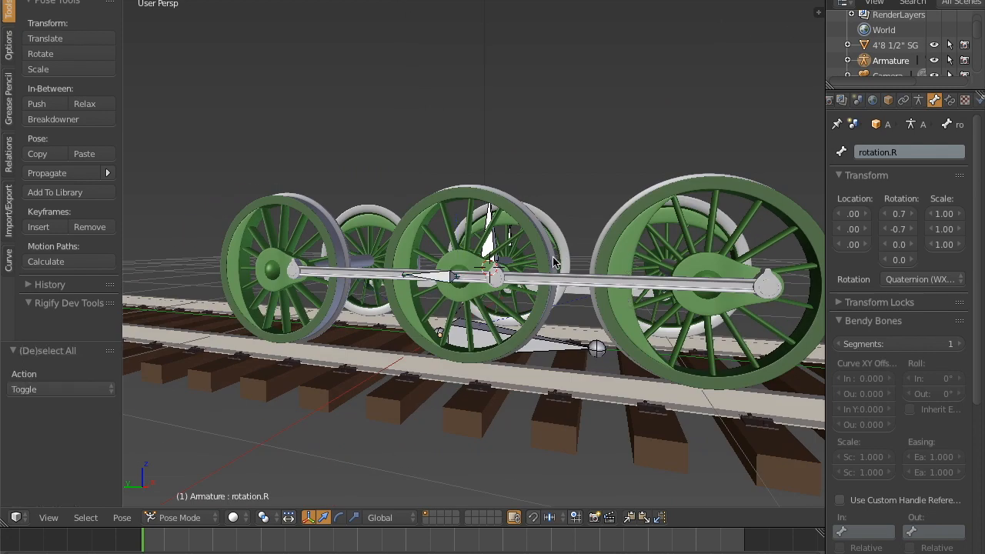
# Select the rotation.L bone and add a Copy Rotation bone constraint to it
pyautogui.moveTo(591, 255)
pyautogui.mouseDown(button='middle')
pyautogui.moveTo(630, 236)
pyautogui.moveTo(590, 244)
pyautogui.mouseUp(button='middle')
pyautogui.moveTo(634, 215); pyautogui.dragTo(487, 203, button='middle')
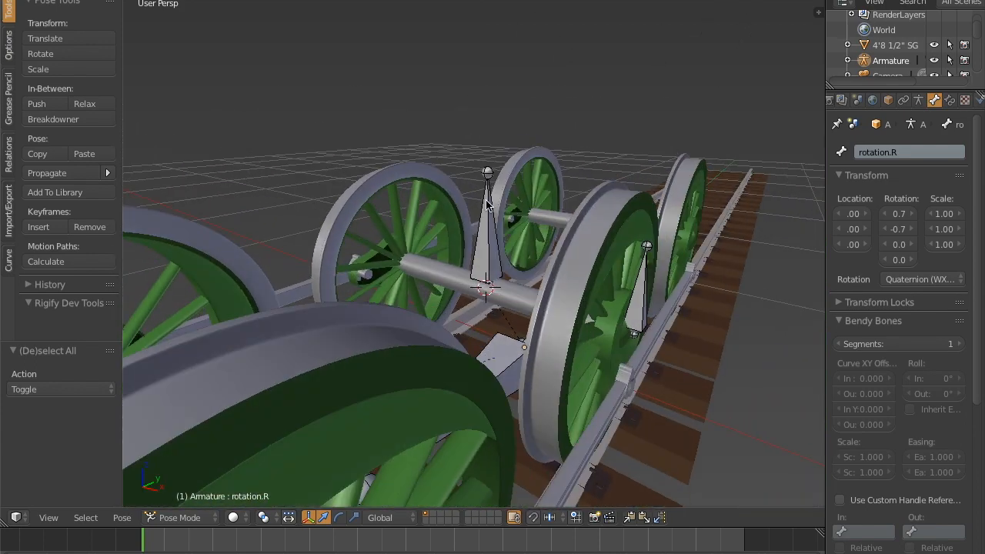
pyautogui.rightClick(644, 303)
pyautogui.moveTo(645, 302); pyautogui.dragTo(616, 304, button='middle')
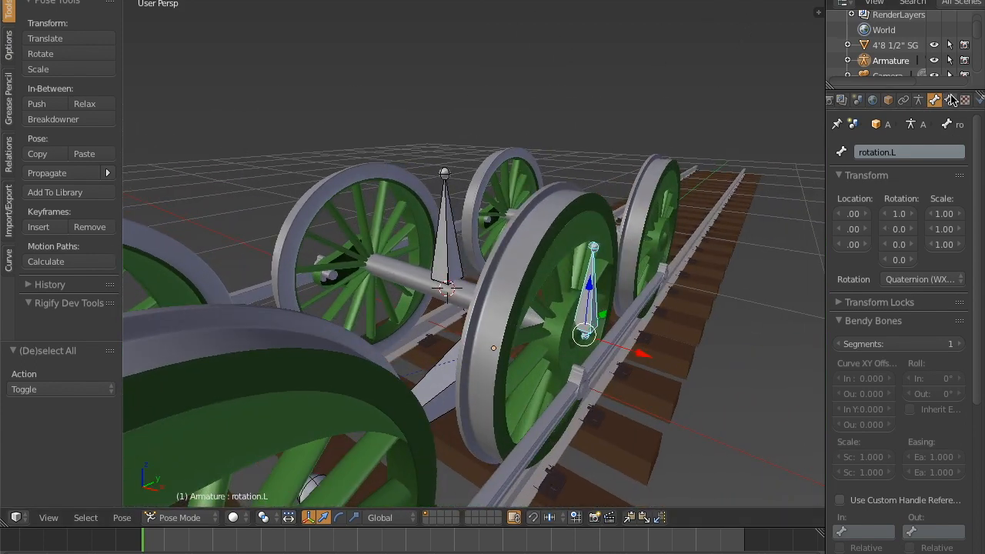
pyautogui.click(951, 100)
pyautogui.click(907, 153)
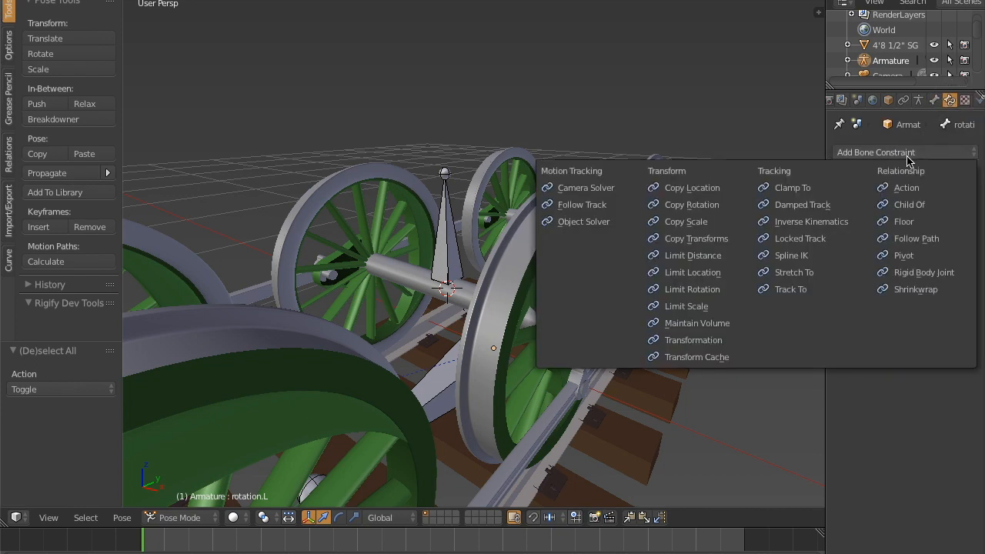
pyautogui.click(712, 206)
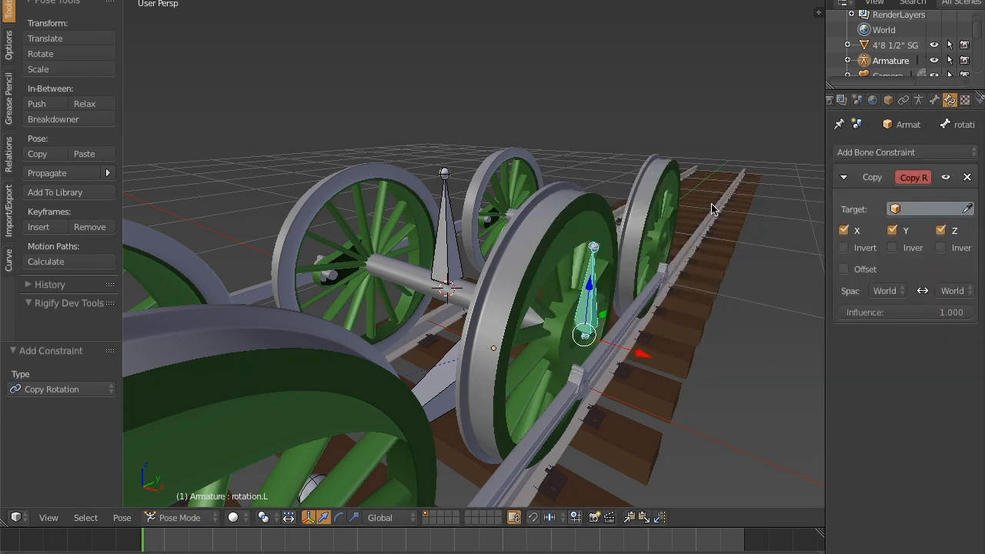
# Target rotation.L's Copy Rotation constraint at the Armature's Wheels bone, using Local Space for both target and owner
pyautogui.moveTo(696, 269); pyautogui.dragTo(680, 260, button='middle')
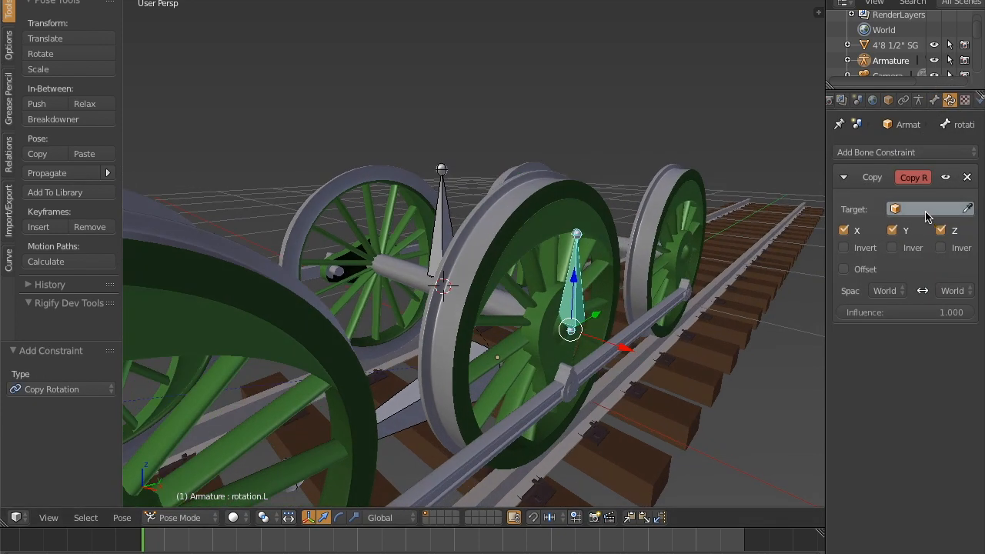
pyautogui.click(924, 212)
pyautogui.click(838, 247)
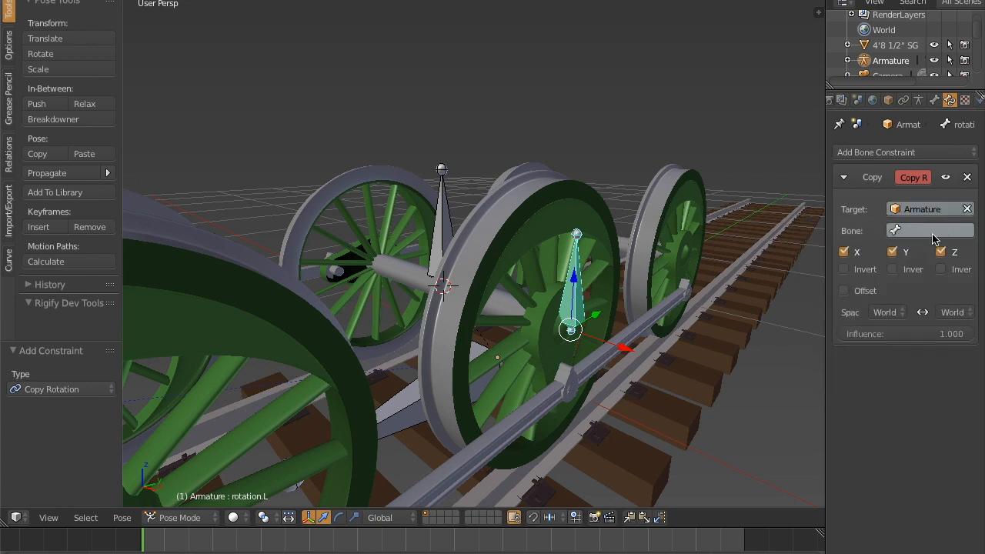
pyautogui.click(918, 230)
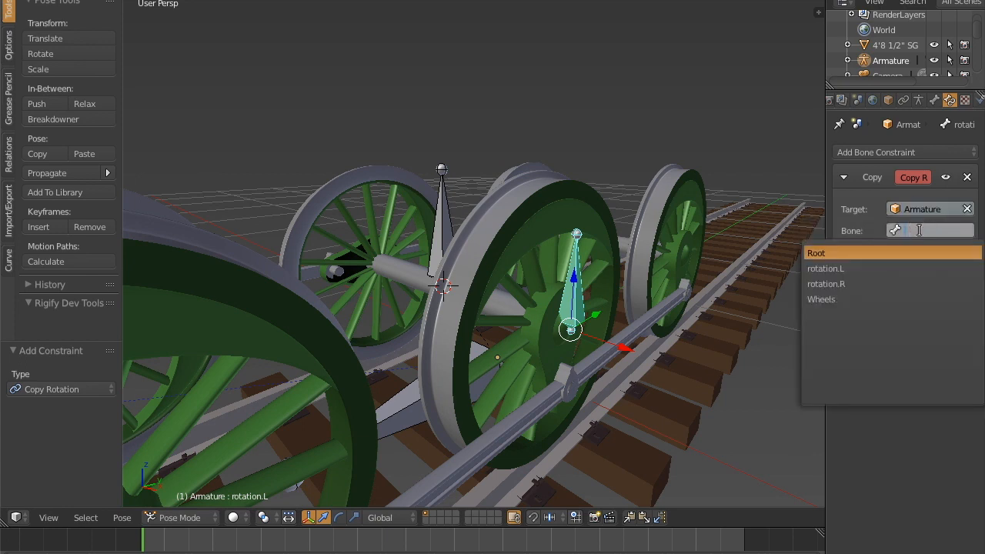
pyautogui.click(858, 299)
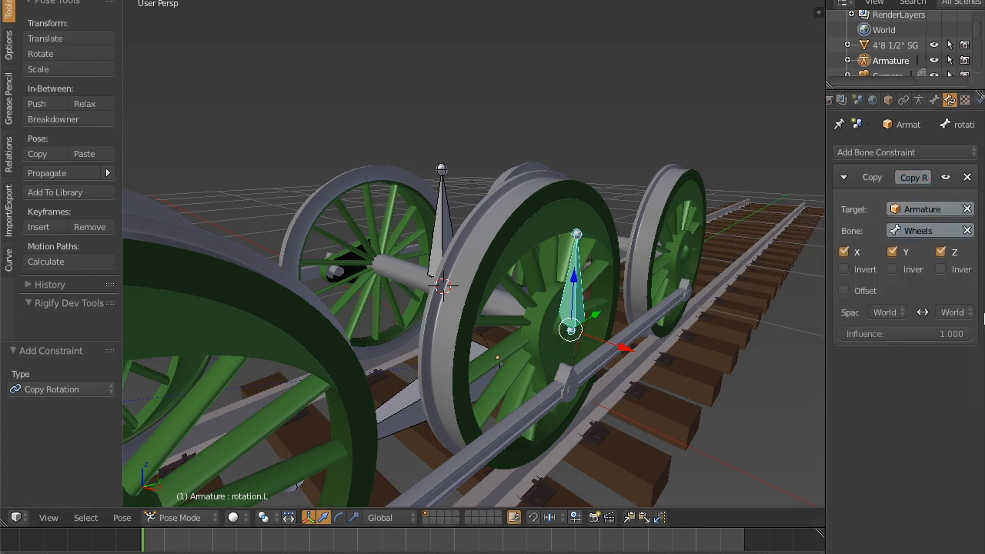
pyautogui.click(886, 312)
pyautogui.click(885, 243)
pyautogui.click(952, 312)
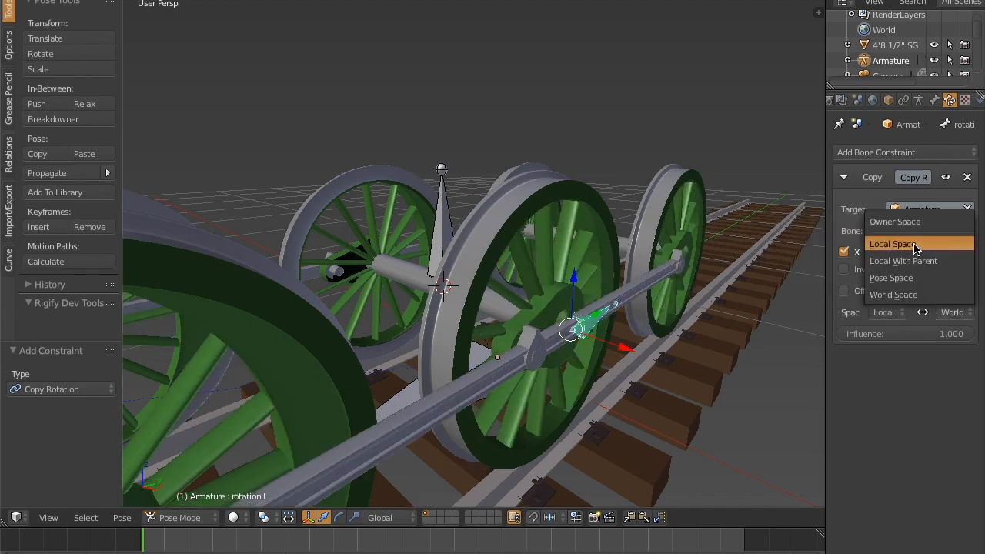
pyautogui.click(892, 244)
# Add a Copy Rotation constraint to the rotation.R bone, targeting the Armature's Wheels bone
pyautogui.moveTo(485, 316); pyautogui.dragTo(690, 300, button='middle')
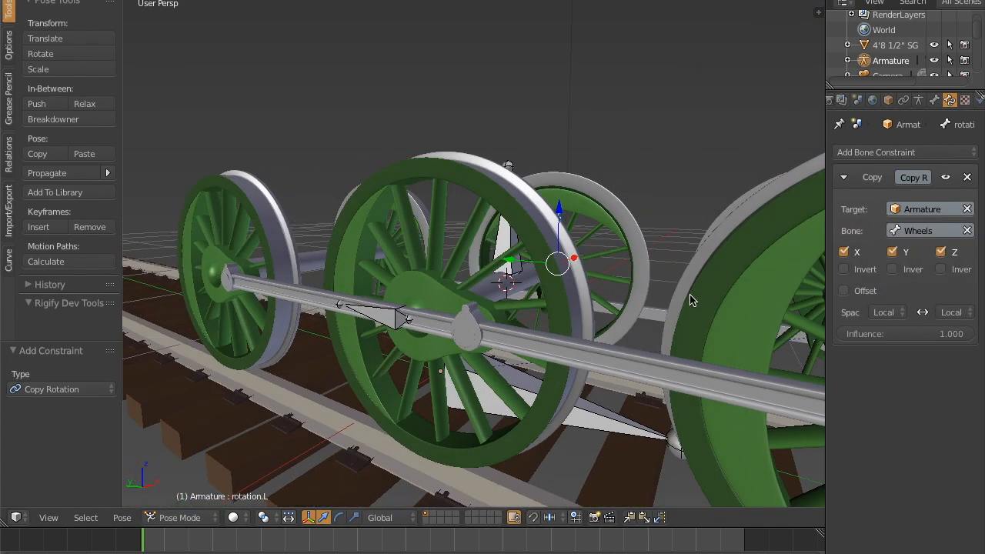
pyautogui.rightClick(374, 321)
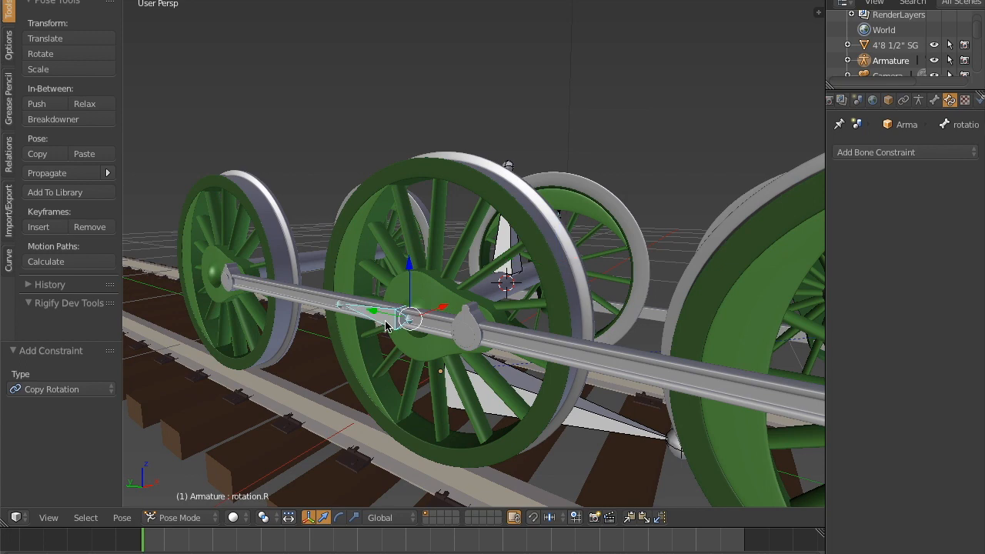
pyautogui.click(884, 153)
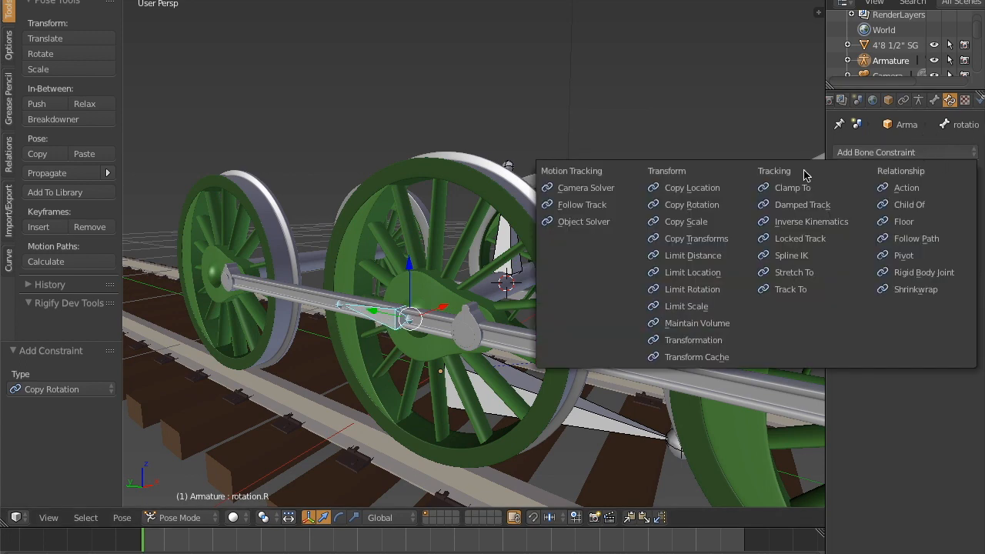
pyautogui.click(702, 205)
pyautogui.click(917, 212)
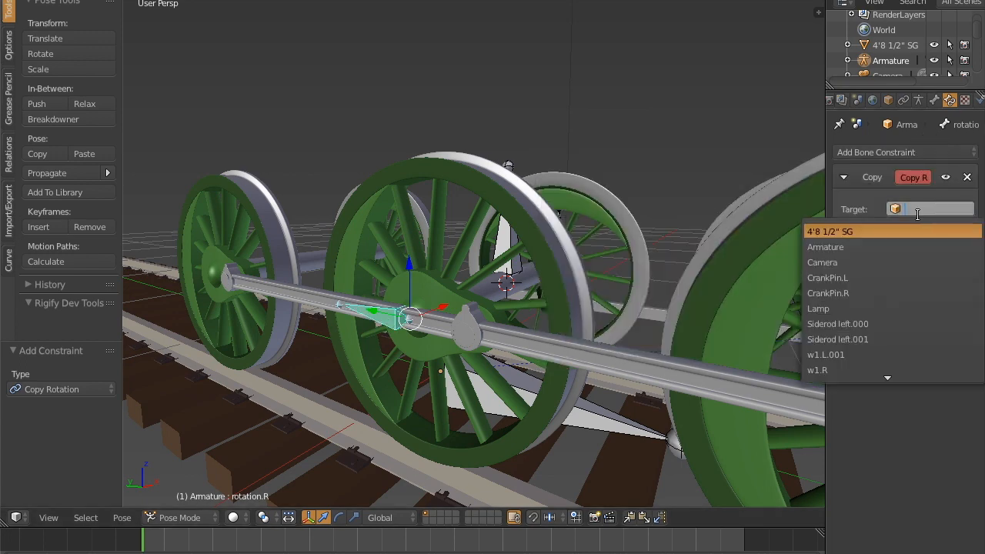
pyautogui.click(884, 247)
pyautogui.click(931, 231)
pyautogui.click(886, 300)
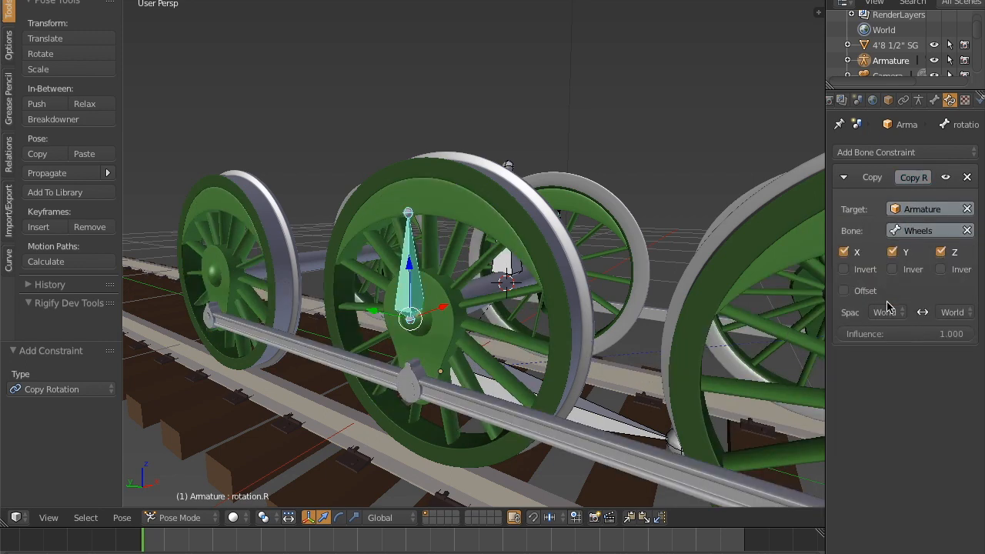
# Set rotation.R's Copy Rotation constraint to Local Space for both target and owner, enable Offset, and deselect the bone
pyautogui.click(891, 313)
pyautogui.click(865, 239)
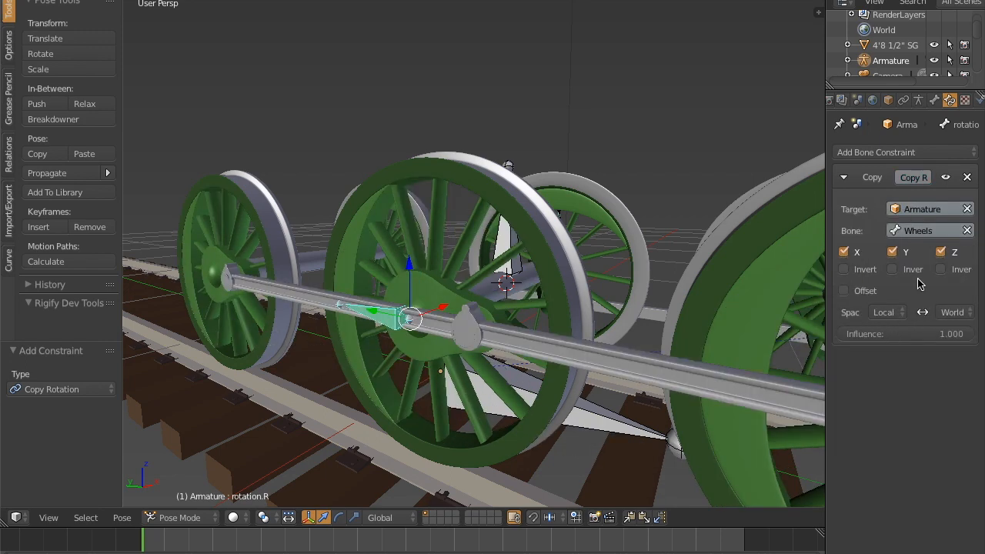
pyautogui.click(945, 312)
pyautogui.click(907, 244)
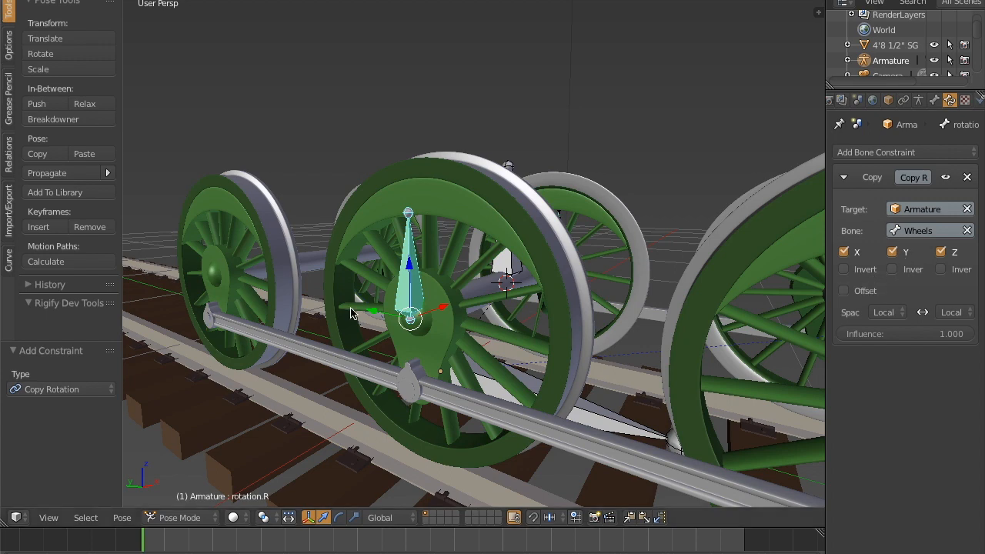
pyautogui.moveTo(354, 291); pyautogui.dragTo(498, 257, button='middle')
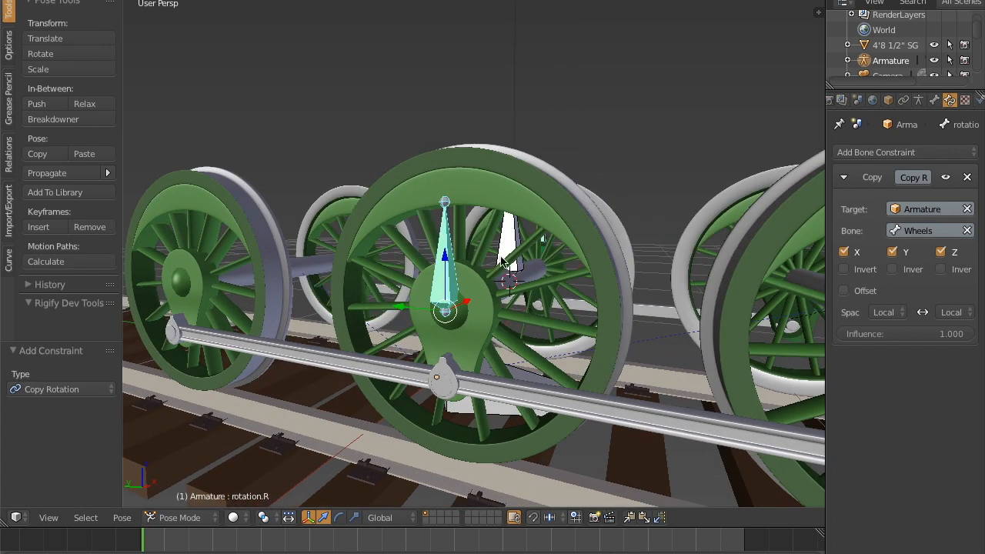
pyautogui.click(843, 290)
pyautogui.press('a')
pyautogui.moveTo(608, 288); pyautogui.dragTo(475, 312, button='middle')
pyautogui.scroll(-2, 474, 357)
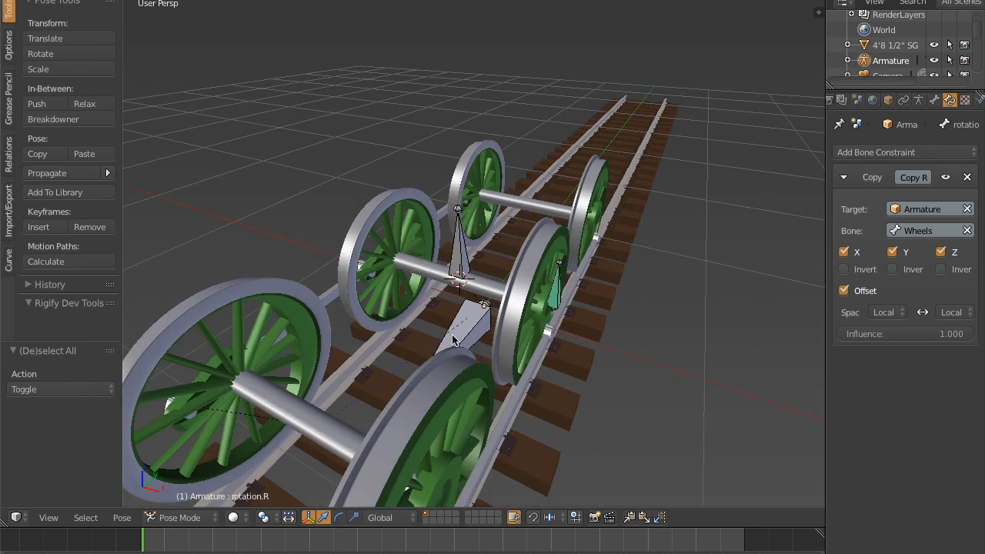
# In Edit Mode, parent the rotation.L, rotation.R and Wheels bones to the Root bone with Keep Offset
pyautogui.press('Tab')
pyautogui.moveTo(560, 305); pyautogui.dragTo(593, 253, button='middle')
pyautogui.rightClick(534, 299)
pyautogui.rightClick(416, 299)
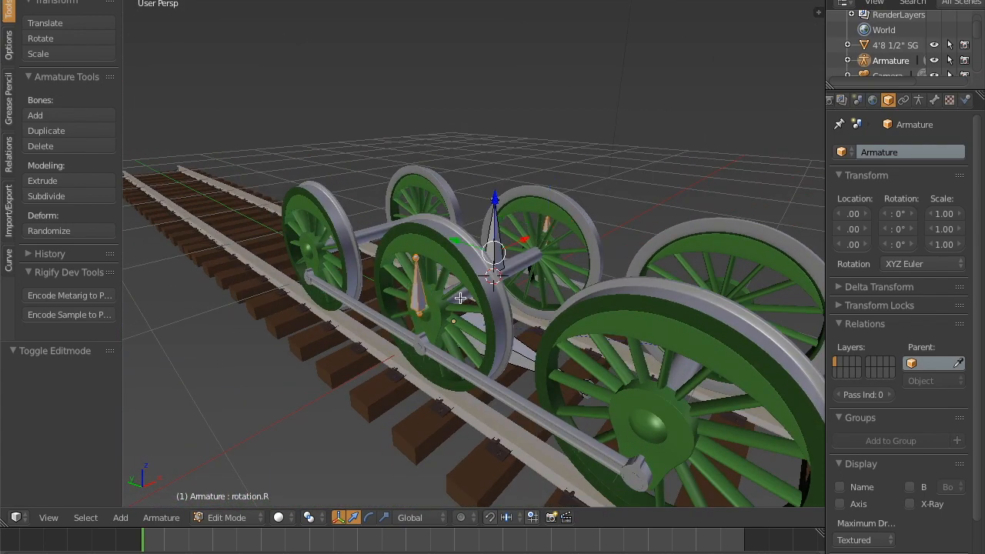
pyautogui.moveTo(577, 288); pyautogui.dragTo(492, 267, button='middle')
pyautogui.keyDown('shift'); pyautogui.rightClick(480, 259); pyautogui.keyUp('shift')
pyautogui.moveTo(560, 298); pyautogui.dragTo(539, 322, button='middle')
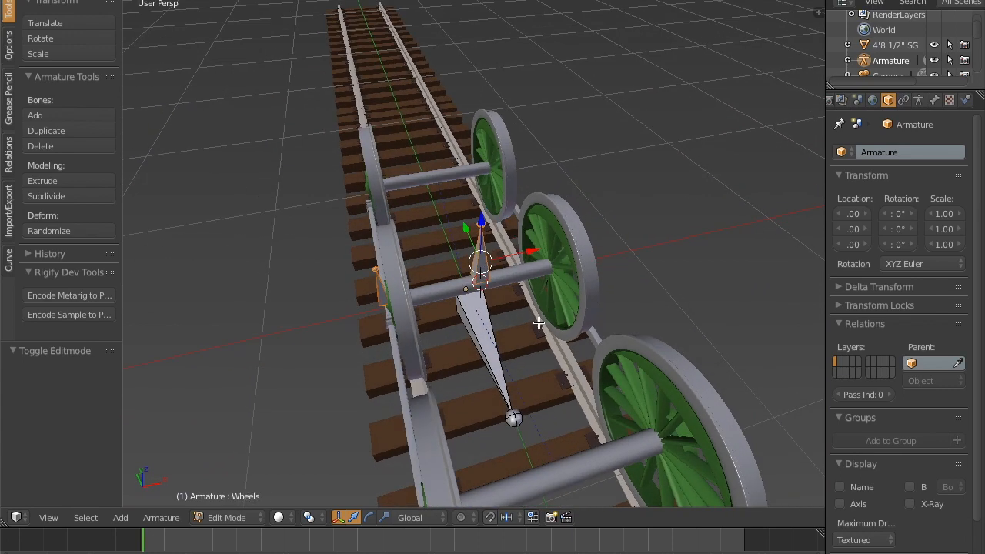
pyautogui.keyDown('shift'); pyautogui.rightClick(483, 326); pyautogui.keyUp('shift')
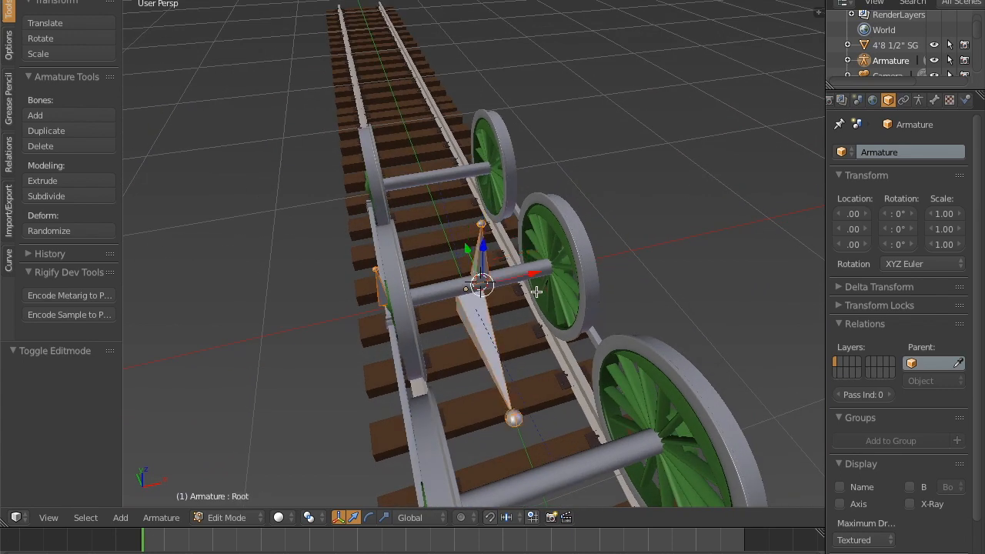
pyautogui.hotkey('ctrl', 'p')
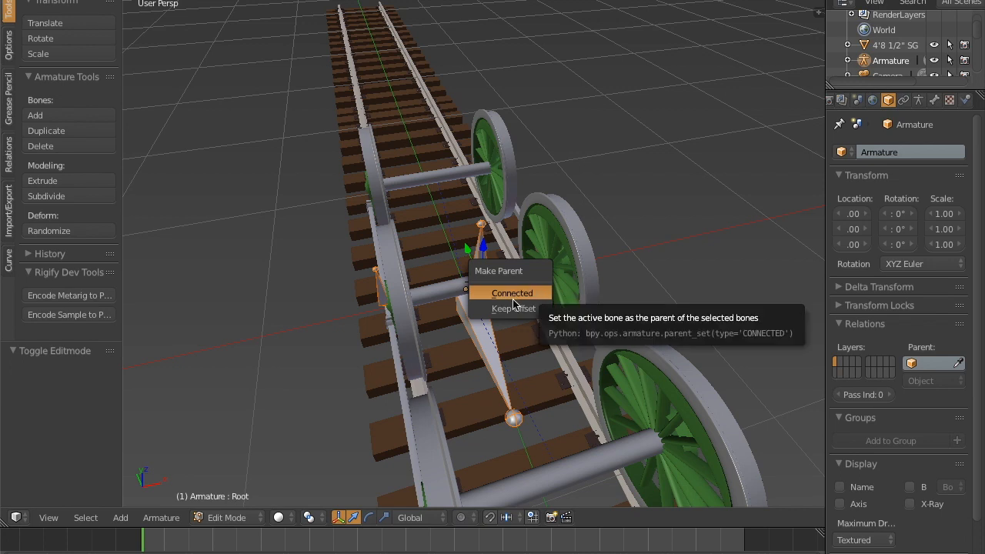
pyautogui.click(520, 310)
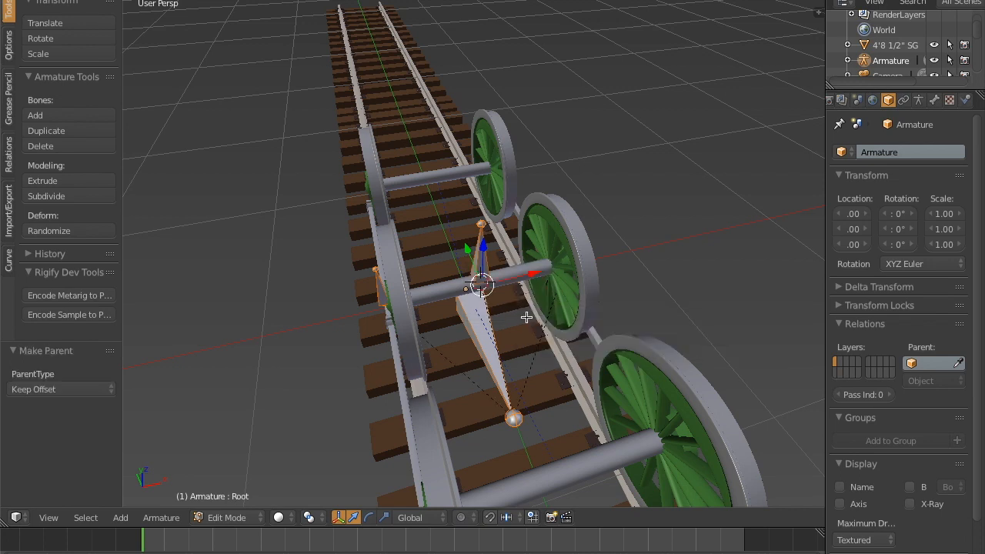
# Switch the armature back to Pose Mode and try moving the Root bone to test the parenting
pyautogui.hotkey('ctrl', 'Tab')
pyautogui.moveTo(541, 350); pyautogui.dragTo(531, 310, button='middle')
pyautogui.rightClick(467, 343)
pyautogui.scroll(-3, 506, 359)
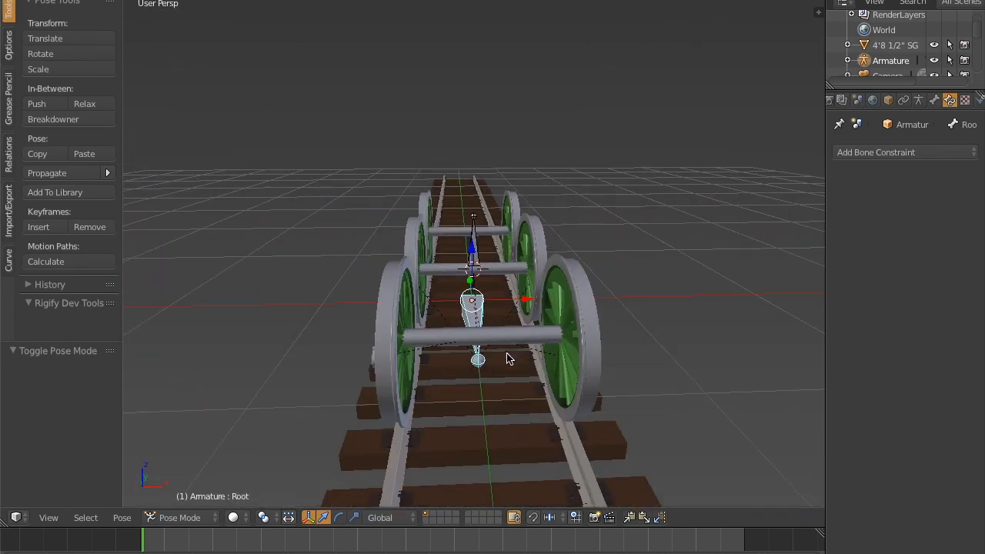
pyautogui.press('g')
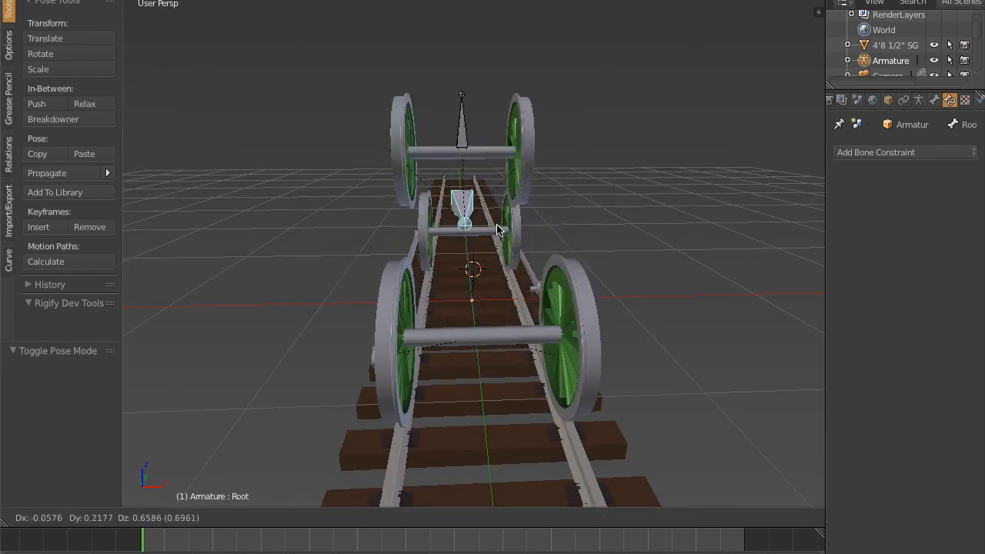
pyautogui.rightClick(521, 318)
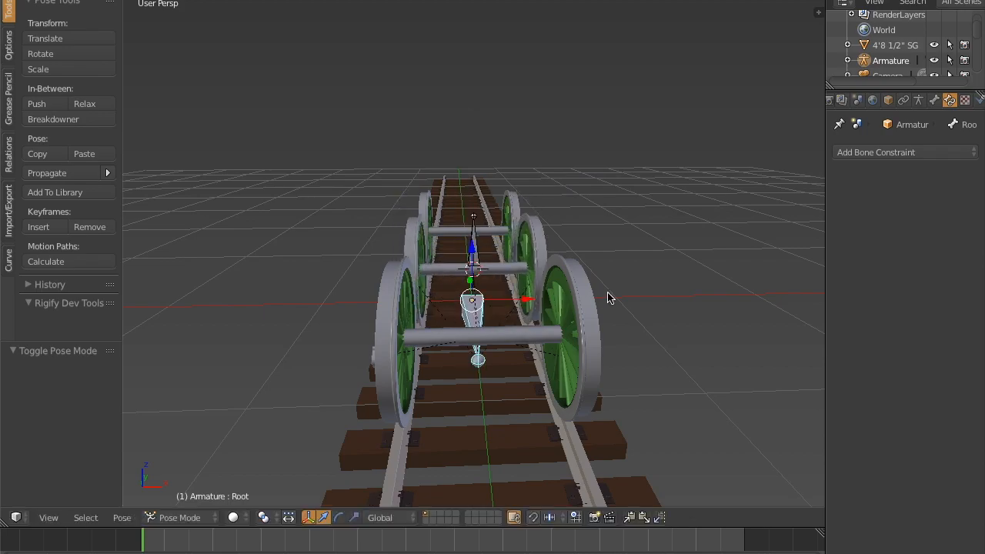
pyautogui.moveTo(607, 297); pyautogui.dragTo(521, 305, button='middle')
pyautogui.moveTo(408, 330); pyautogui.dragTo(572, 267, button='middle')
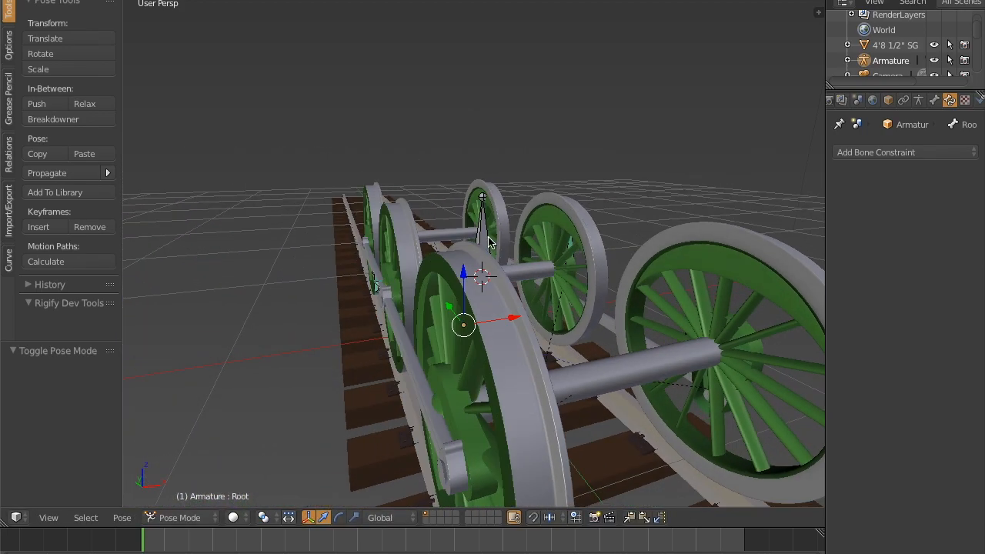
pyautogui.moveTo(489, 243); pyautogui.dragTo(412, 292, button='middle')
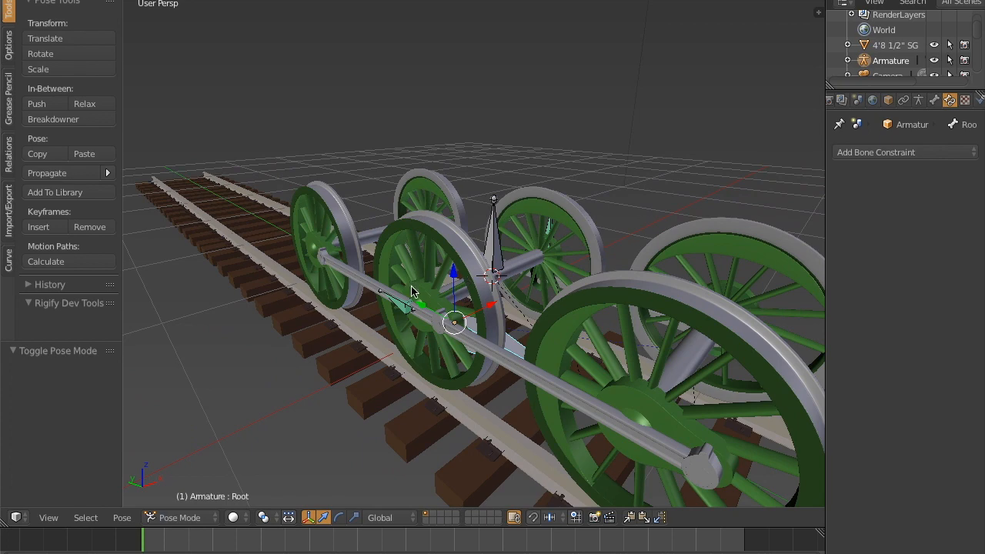
# Try rotating the Wheels bone about the global X axis, checking the motion from both sides of the locomotive
pyautogui.rightClick(496, 241)
pyautogui.moveTo(496, 241); pyautogui.dragTo(564, 264, button='middle')
pyautogui.press('r')
pyautogui.press('x')
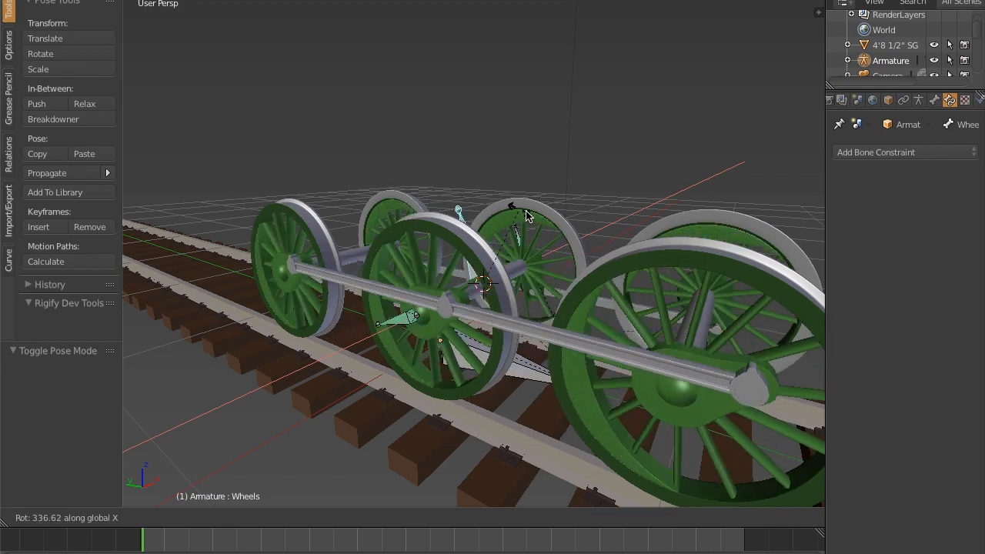
pyautogui.rightClick(639, 363)
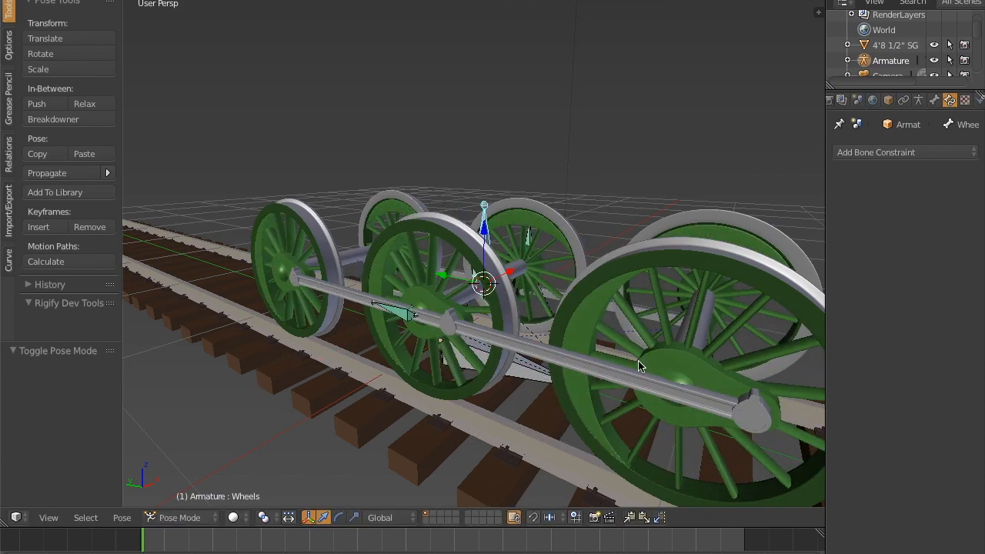
pyautogui.press('KP_3')
pyautogui.moveTo(598, 250); pyautogui.dragTo(584, 269, button='middle')
pyautogui.press('r')
pyautogui.press('x')
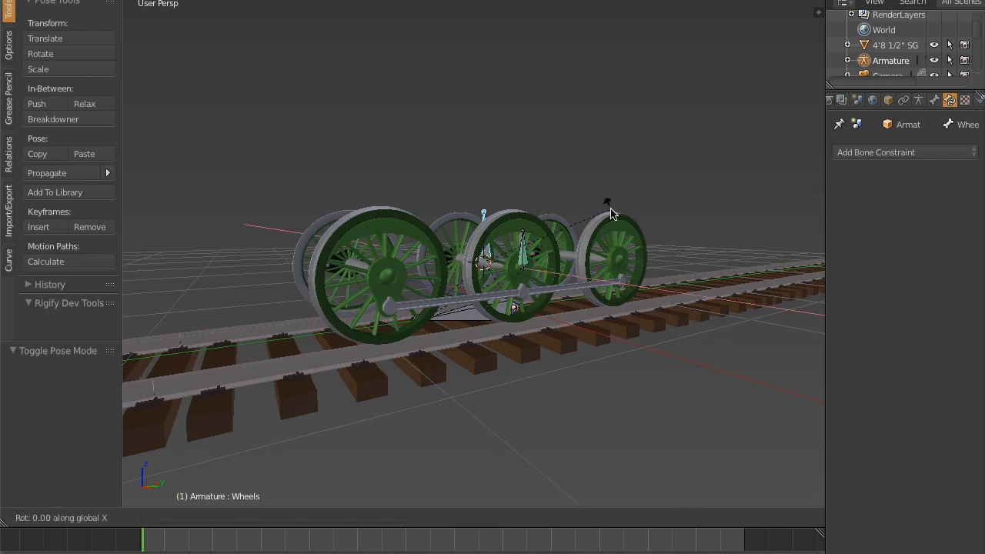
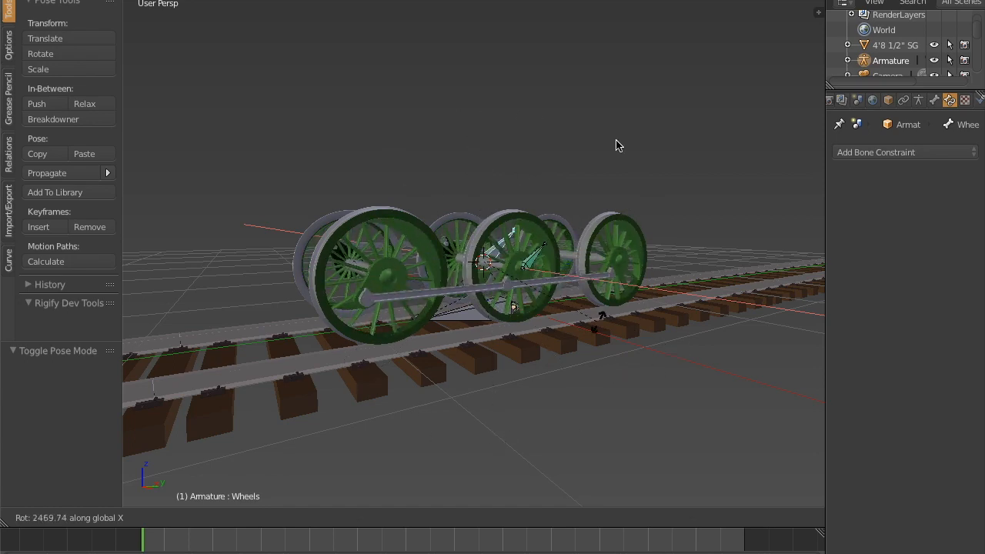
pyautogui.click(423, 215)
pyautogui.moveTo(436, 313); pyautogui.dragTo(528, 295, button='middle')
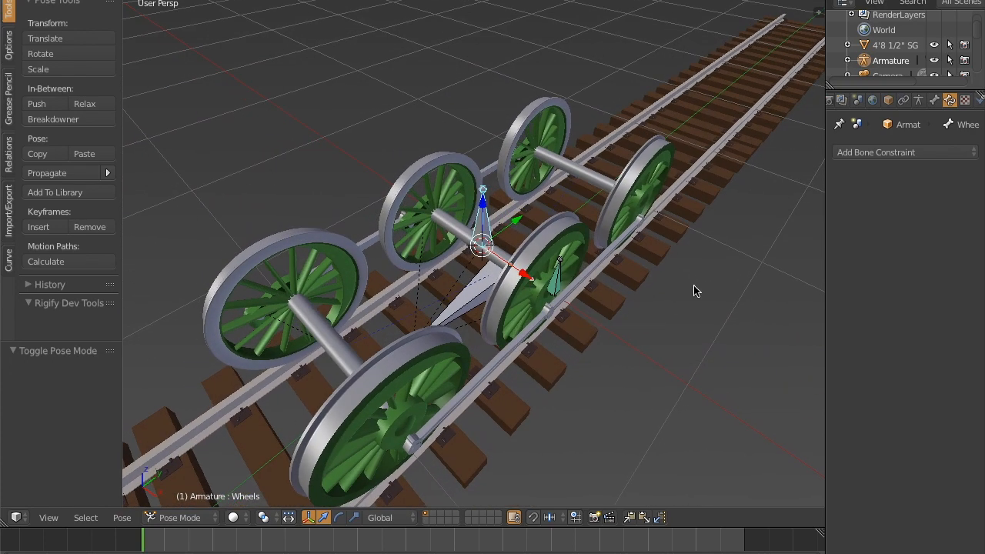
# Try moving the Root bone along the track and check from several sides which wheels and rods follow it
pyautogui.rightClick(477, 287)
pyautogui.scroll(-3, 485, 284)
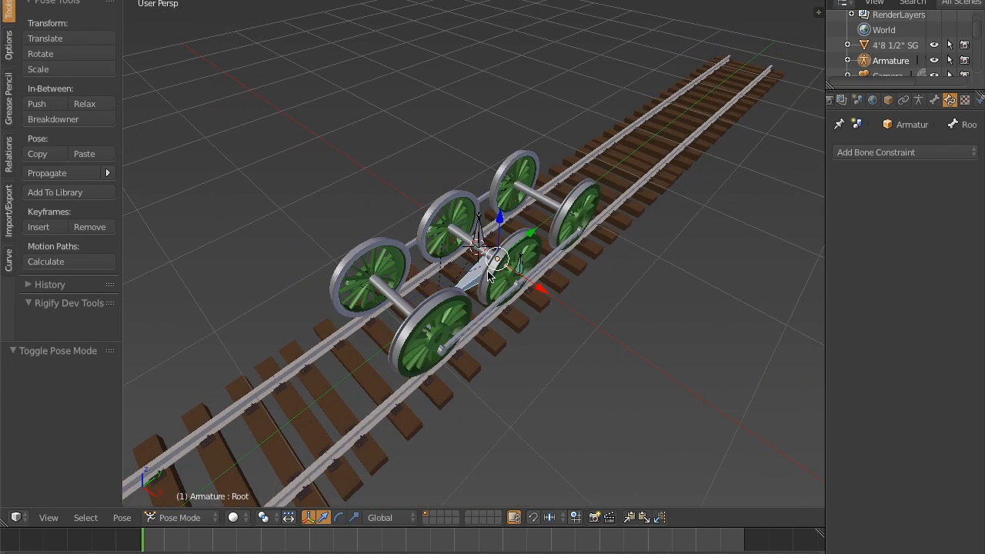
pyautogui.press('g')
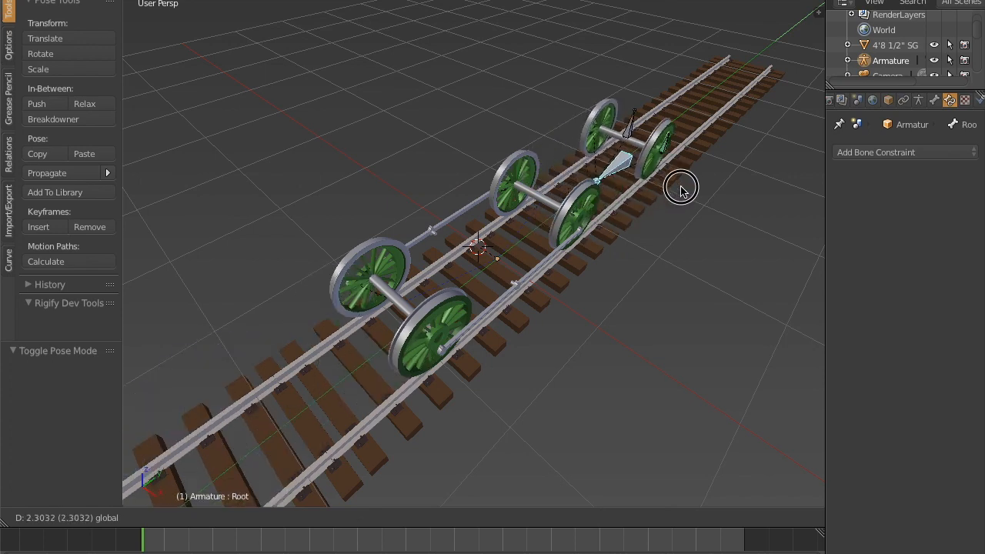
pyautogui.click(532, 323)
pyautogui.moveTo(539, 326); pyautogui.dragTo(625, 270, button='middle')
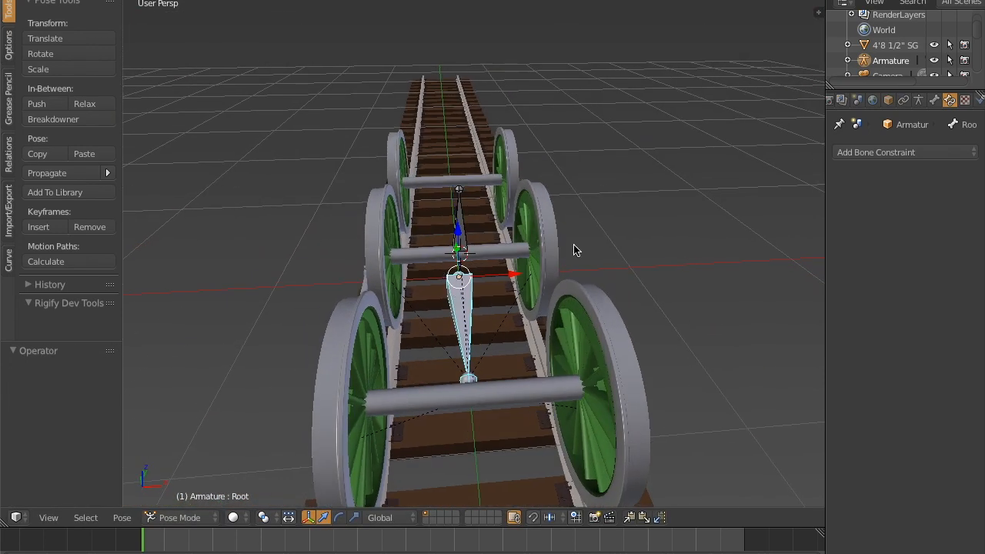
pyautogui.moveTo(557, 280); pyautogui.dragTo(566, 248, button='middle')
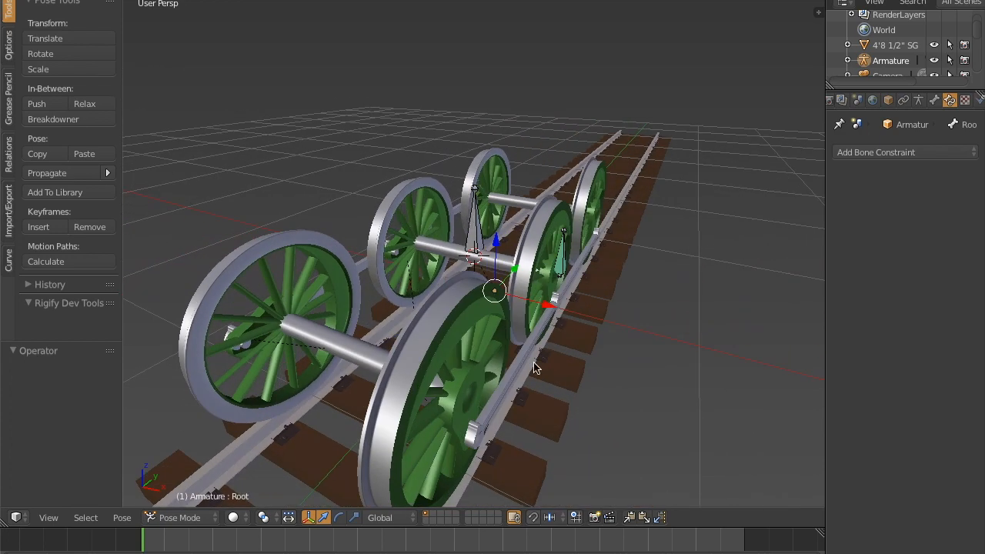
pyautogui.moveTo(555, 296); pyautogui.dragTo(461, 319, button='middle')
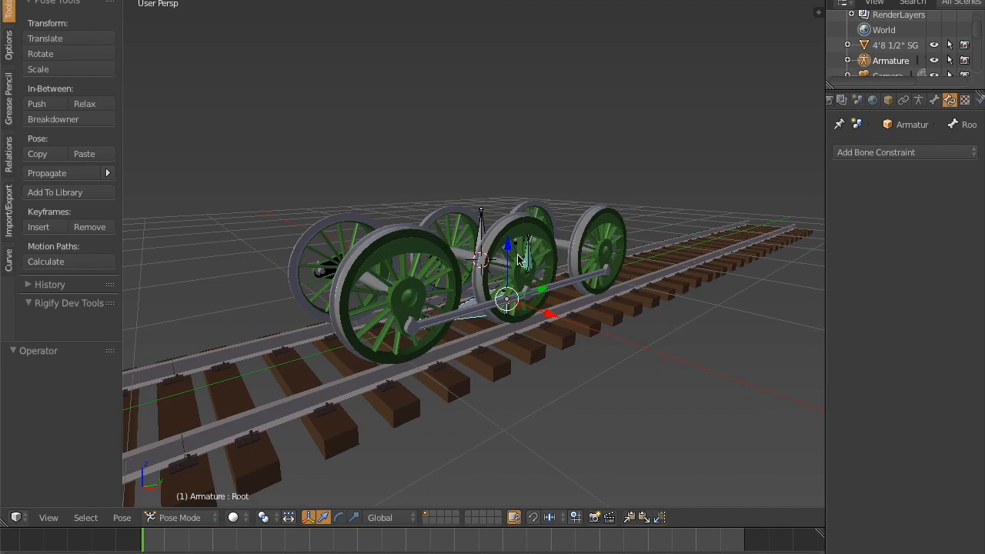
pyautogui.press('KP_3')
pyautogui.scroll(4, 354, 257)
pyautogui.moveTo(380, 260); pyautogui.dragTo(421, 210, button='middle')
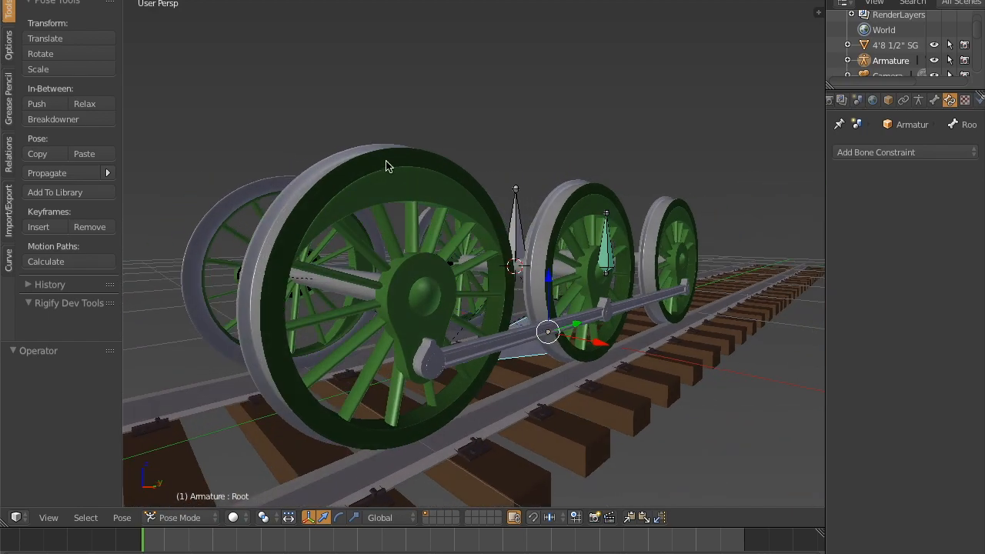
# Parent the w1.L.001 wheel to the armature's Root bone using With Empty Groups
pyautogui.rightClick(387, 166)
pyautogui.moveTo(638, 290); pyautogui.dragTo(553, 316, button='middle')
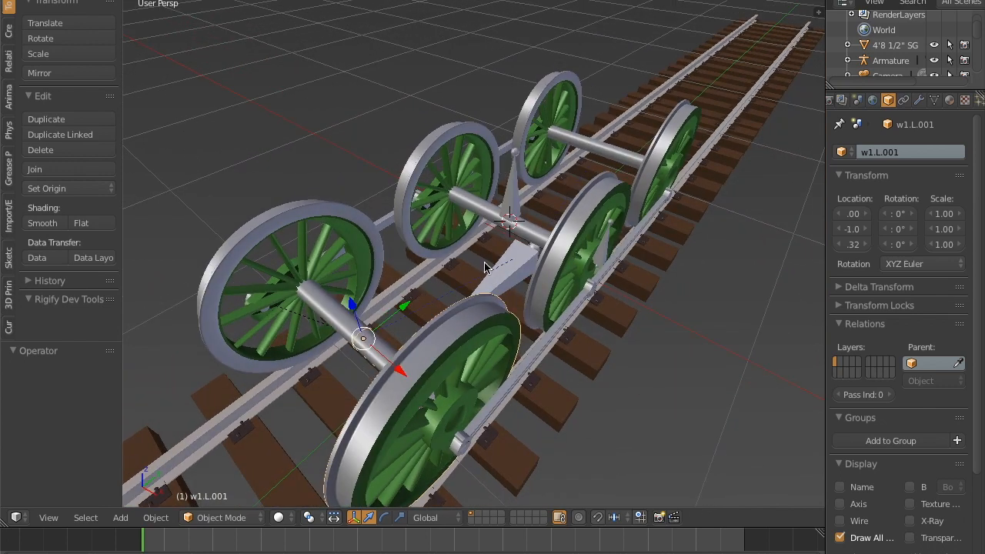
pyautogui.rightClick(514, 268)
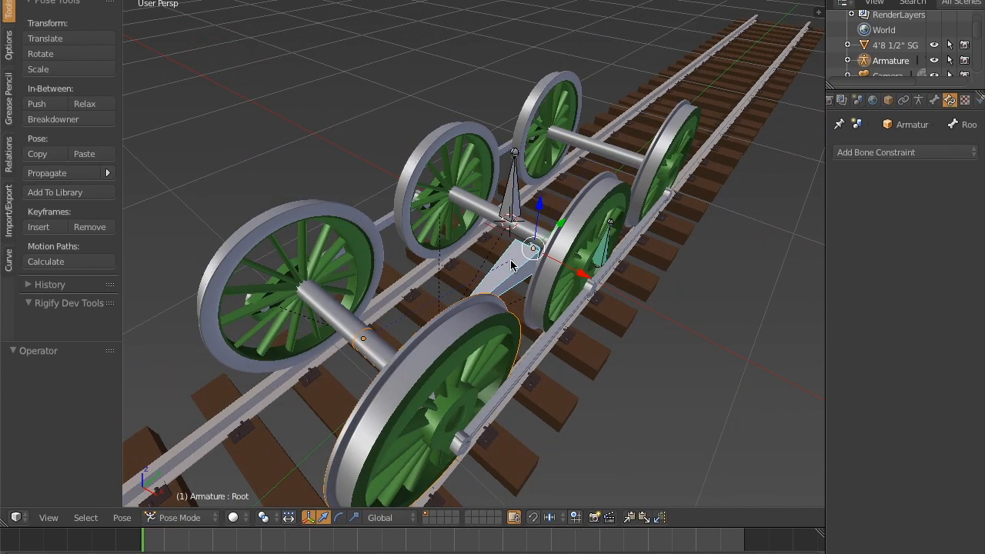
pyautogui.hotkey('ctrl', 'p')
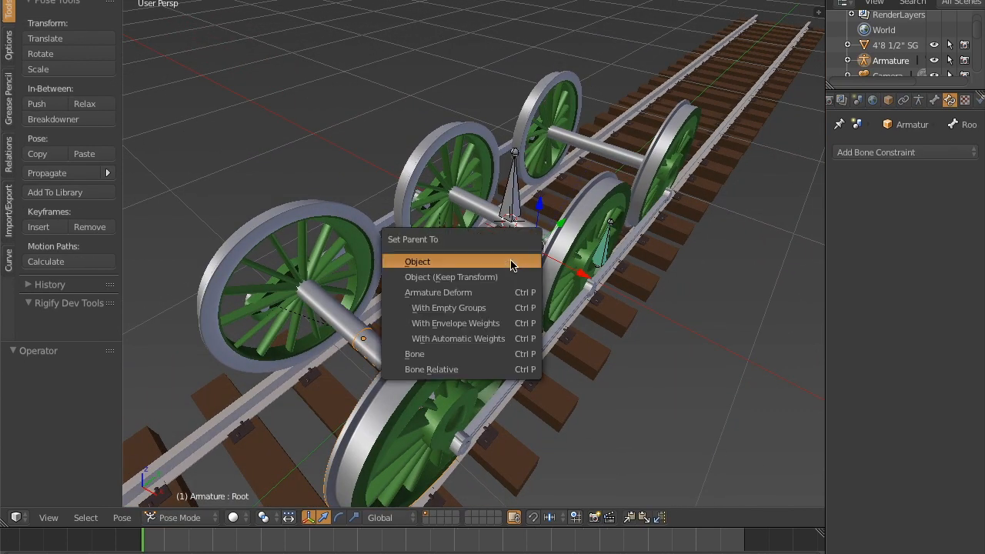
pyautogui.click(499, 308)
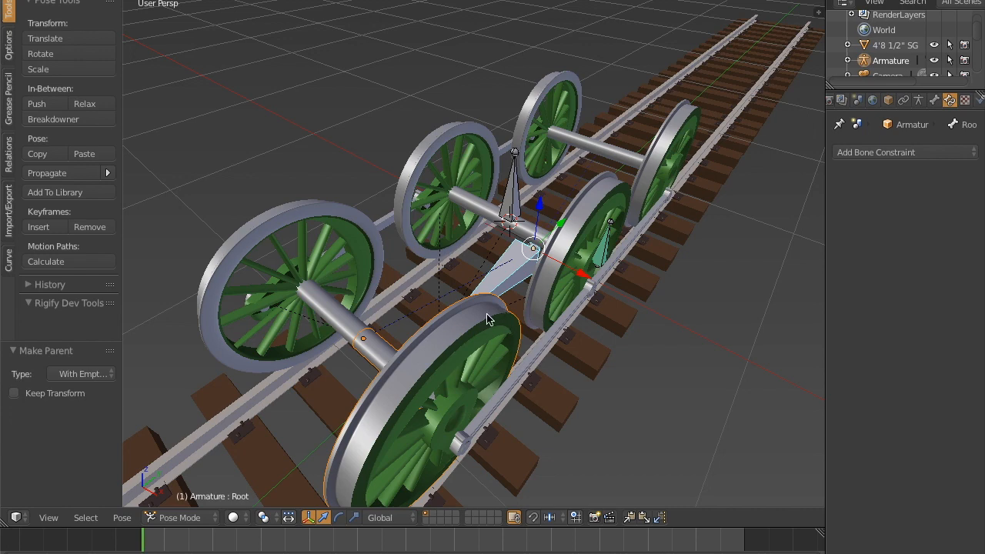
# Assign all vertices of the w1.L.001 wheel to its Root vertex group and return to Object Mode
pyautogui.moveTo(449, 340); pyautogui.dragTo(477, 273, button='middle')
pyautogui.rightClick(412, 209)
pyautogui.press('Tab')
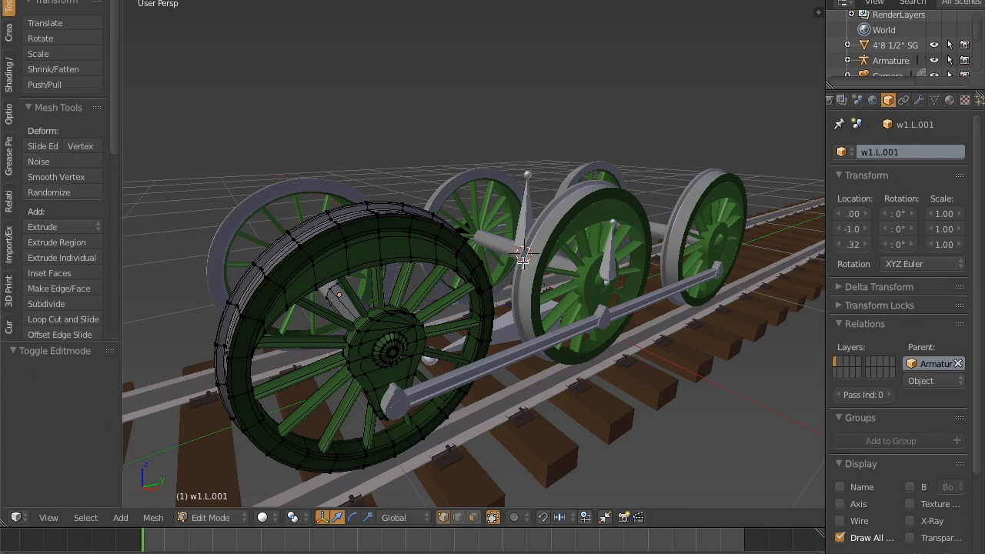
pyautogui.press('a')
pyautogui.click(934, 101)
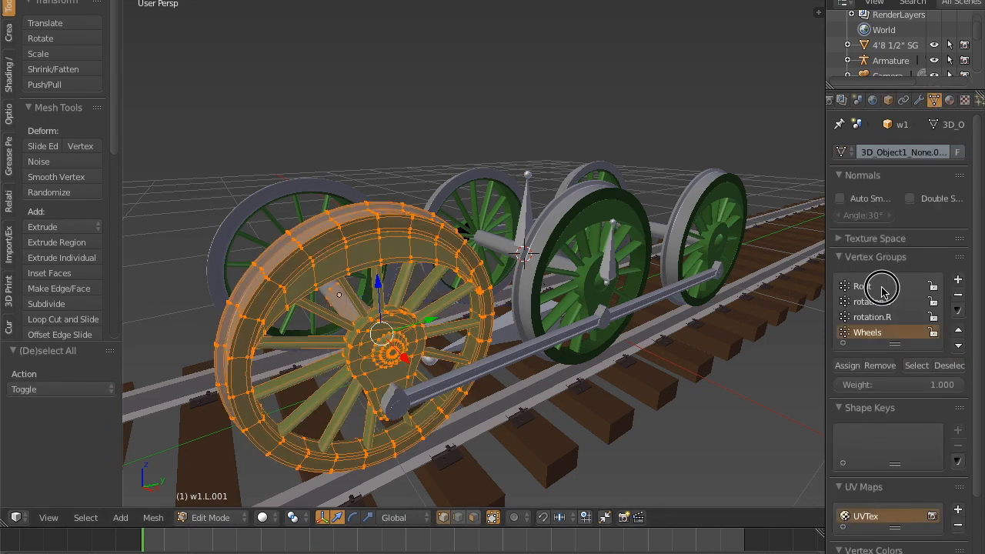
pyautogui.click(848, 368)
pyautogui.press('a')
pyautogui.press('Tab')
# Try to parent the w1.R wheel to the armature using With Empty Groups
pyautogui.moveTo(315, 322); pyautogui.dragTo(476, 348, button='middle')
pyautogui.rightClick(496, 296)
pyautogui.scroll(4, 494, 296)
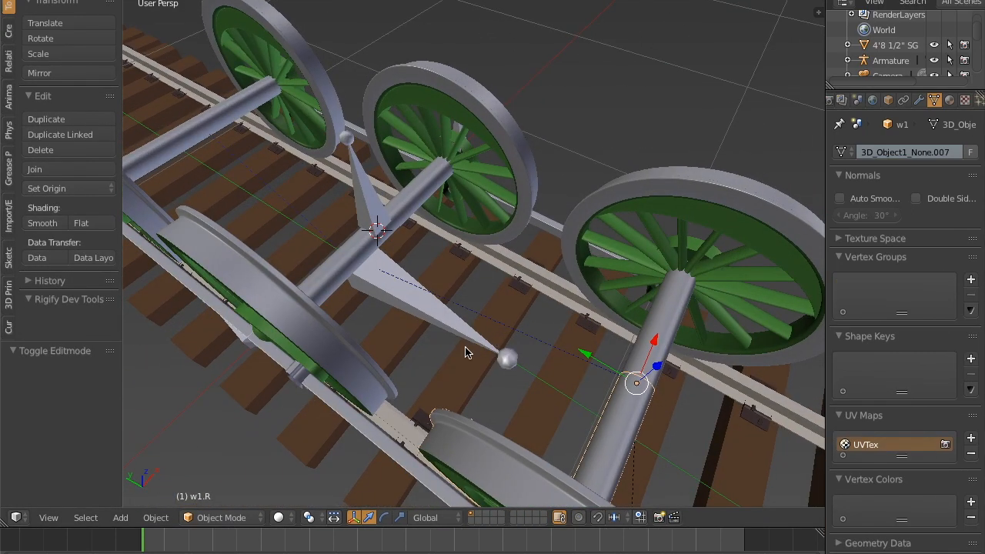
pyautogui.rightClick(437, 321)
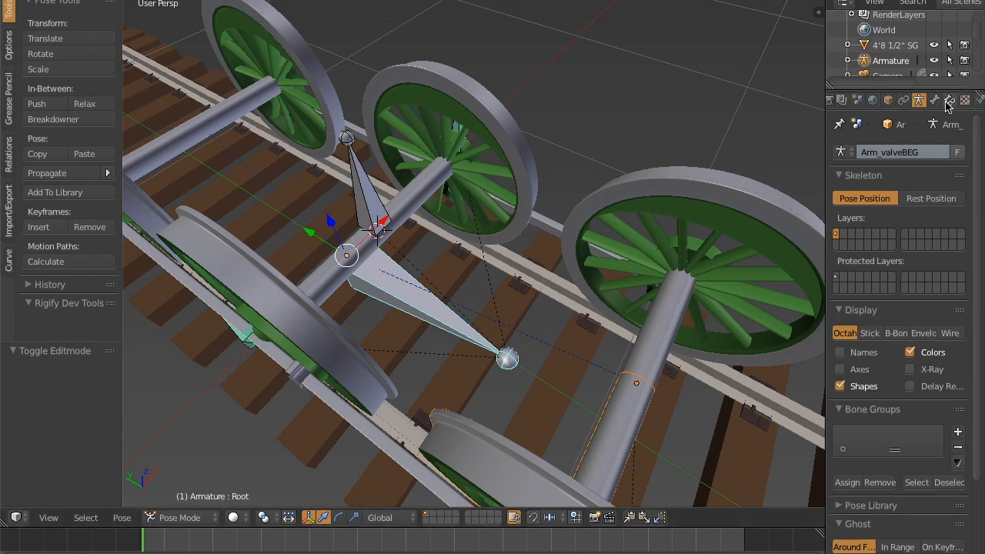
pyautogui.hotkey('ctrl', 'p')
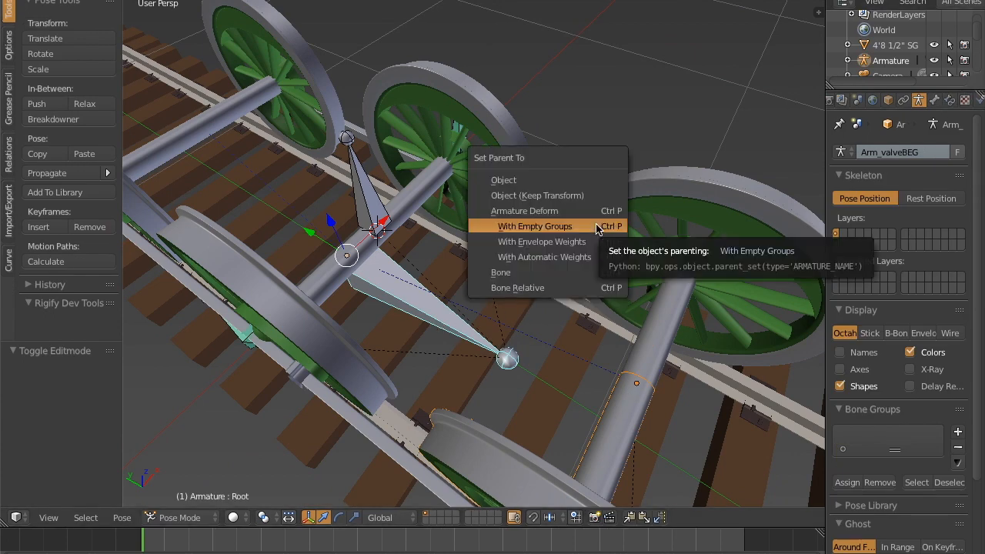
pyautogui.click(597, 226)
pyautogui.scroll(-3, 608, 289)
pyautogui.moveTo(623, 331); pyautogui.dragTo(644, 231, button='middle')
pyautogui.scroll(-4, 567, 333)
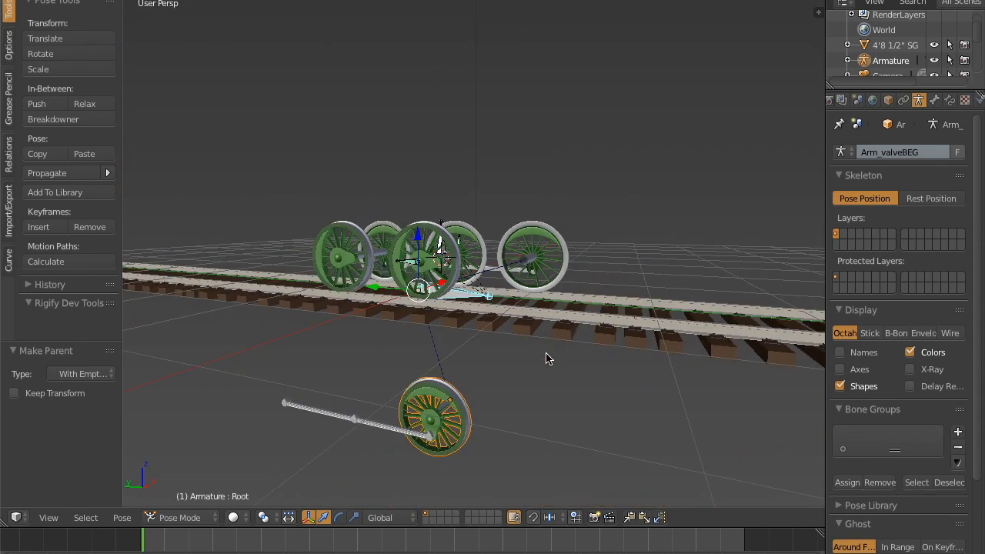
# Leave editing of the w1.R wheel and undo its parenting to the armature
pyautogui.rightClick(454, 398)
pyautogui.press('Tab')
pyautogui.press('a')
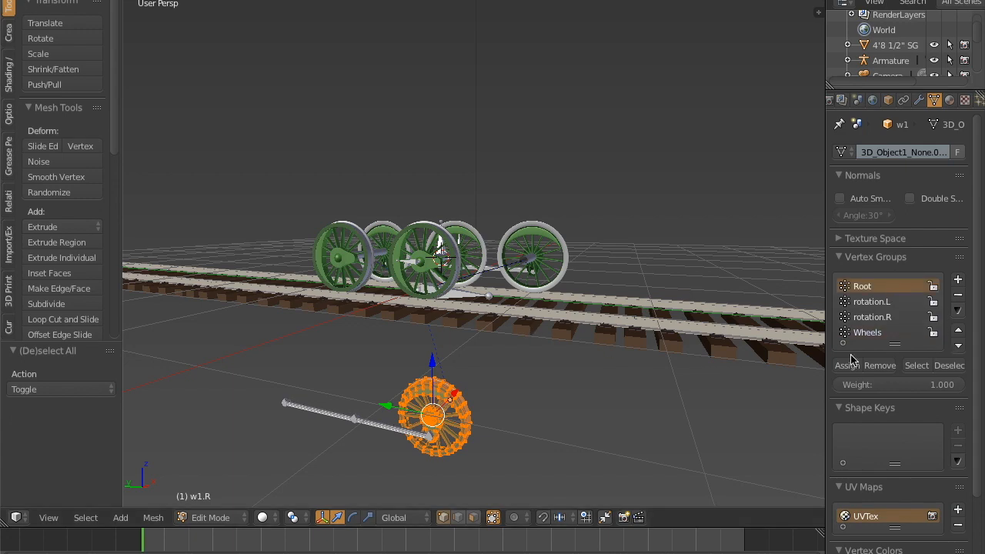
pyautogui.press('Tab')
pyautogui.hotkey('ctrl', 'z')
pyautogui.hotkey('ctrl', 'z')
pyautogui.hotkey('ctrl', 'z')
pyautogui.hotkey('ctrl', 'z')
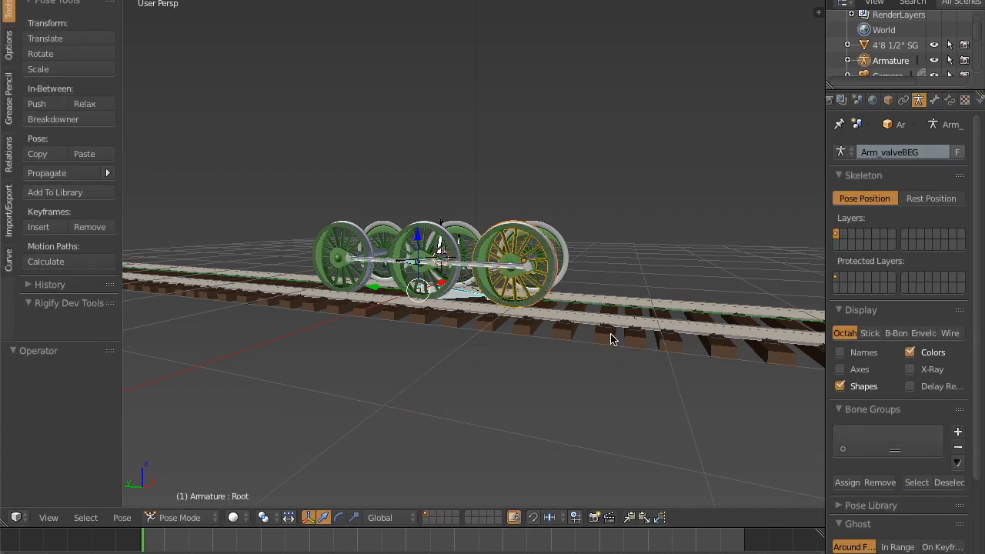
pyautogui.scroll(4, 535, 307)
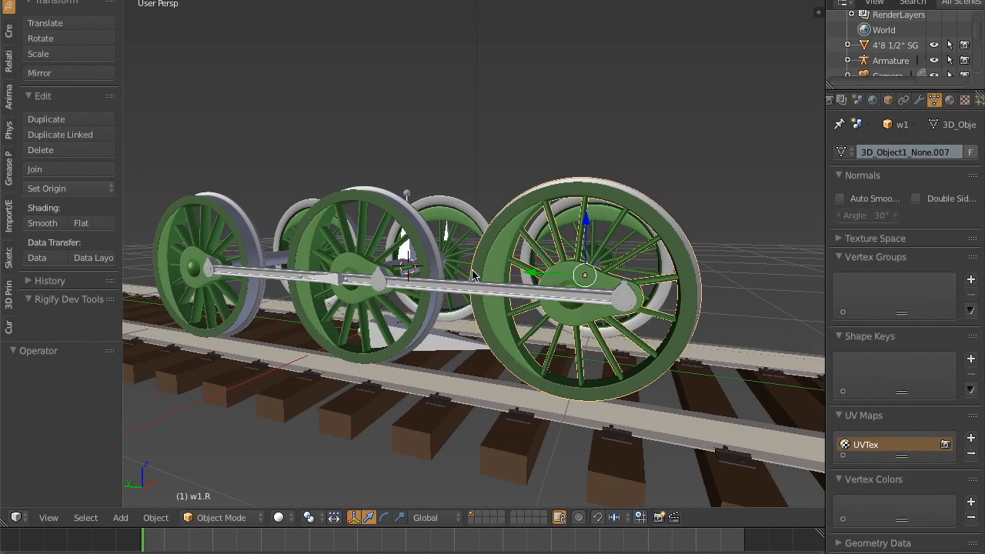
# Clear the pose rotation of the rotation.R bone
pyautogui.moveTo(543, 272); pyautogui.dragTo(577, 257, button='middle')
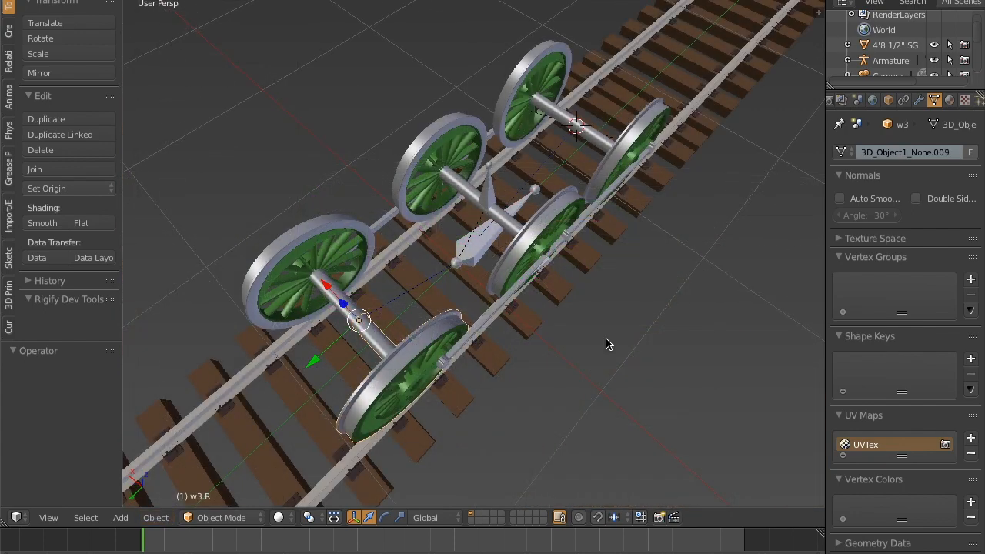
pyautogui.press('n')
pyautogui.press('n')
pyautogui.moveTo(592, 315); pyautogui.dragTo(508, 225, button='middle')
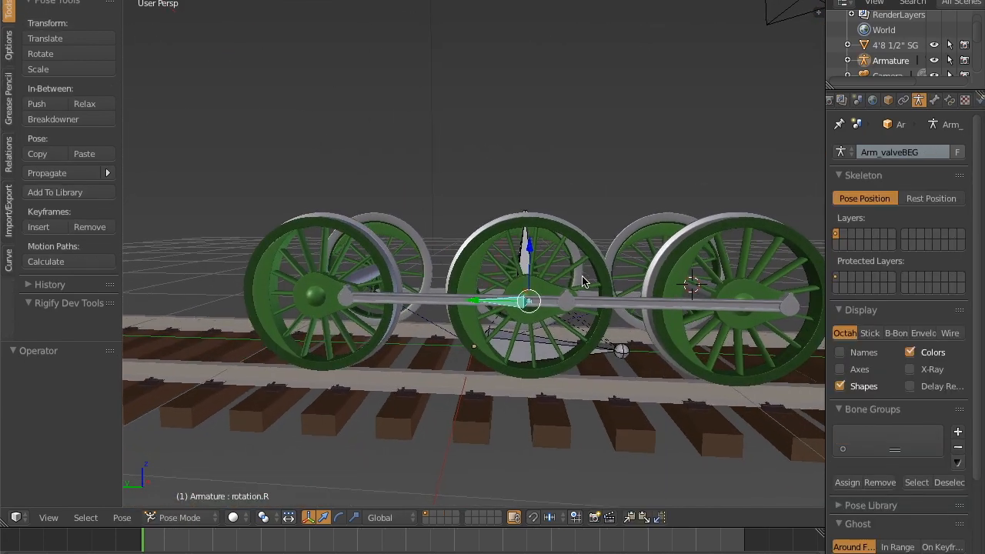
pyautogui.hotkey('alt', 'r')
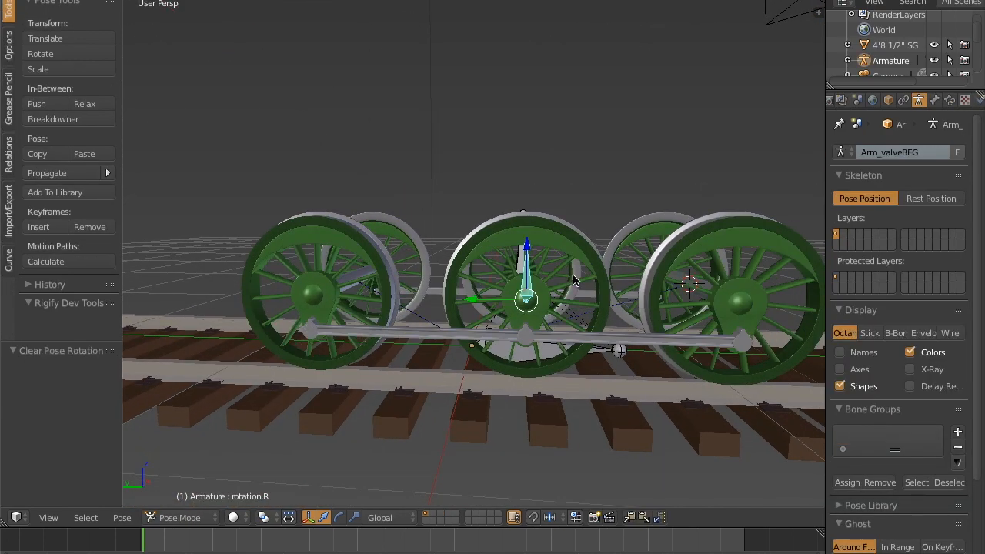
pyautogui.moveTo(584, 252); pyautogui.dragTo(590, 258, button='middle')
# Parent the w3.R wheel to the armature using With Empty Groups, with Keep Transform enabled
pyautogui.click(949, 100)
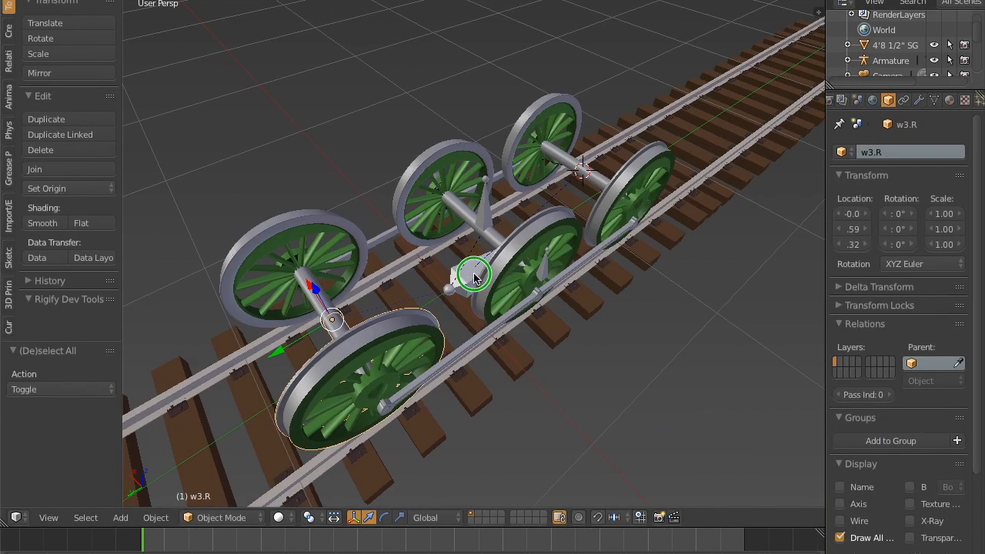
pyautogui.hotkey('ctrl', 'Tab')
pyautogui.hotkey('ctrl', 'p')
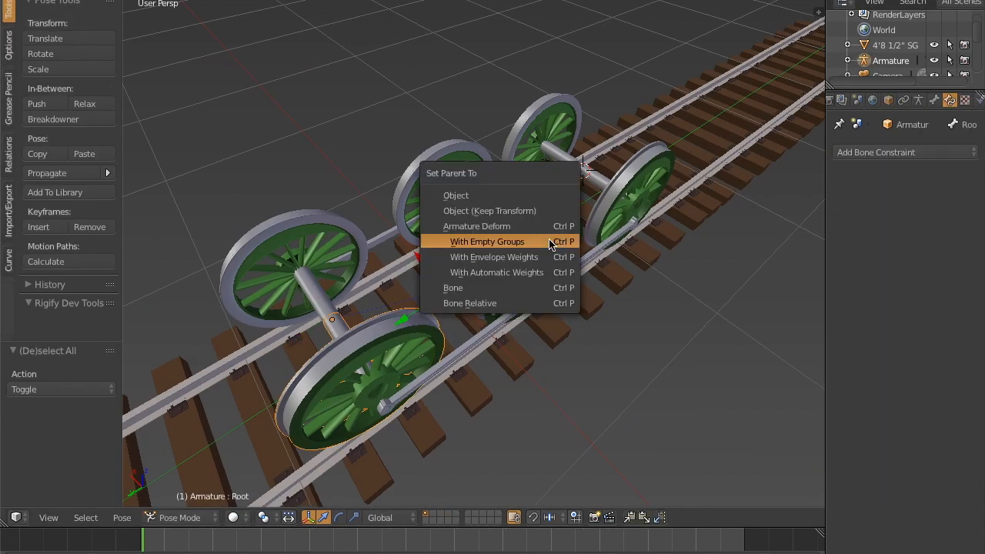
pyautogui.click(550, 243)
pyautogui.moveTo(551, 243); pyautogui.dragTo(518, 208, button='middle')
pyautogui.moveTo(375, 245); pyautogui.dragTo(473, 273, button='middle')
# Assign all vertices of the w3.R wheel to its Root vertex group and return to Object Mode
pyautogui.hotkey('ctrl', 'Tab')
pyautogui.rightClick(366, 248)
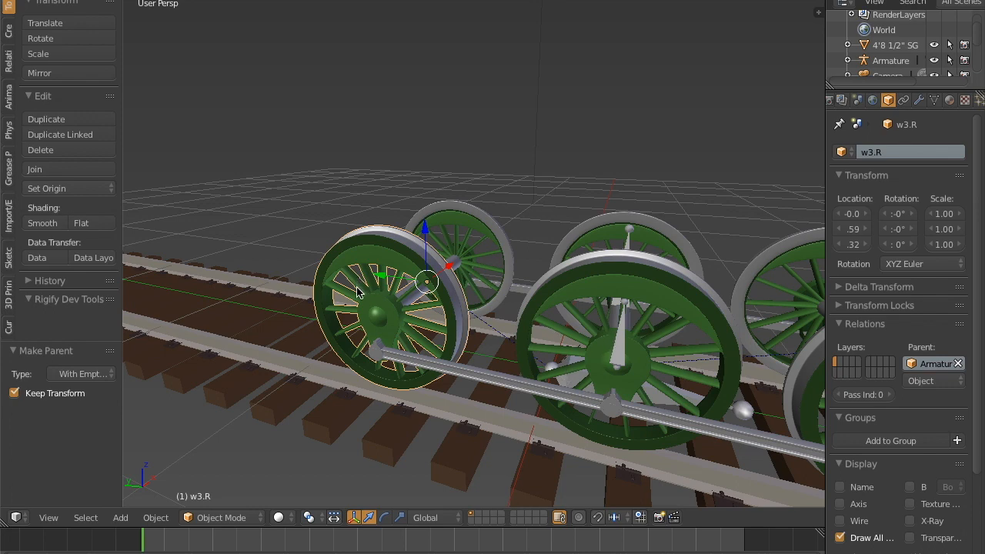
pyautogui.moveTo(550, 314); pyautogui.dragTo(470, 334, button='middle')
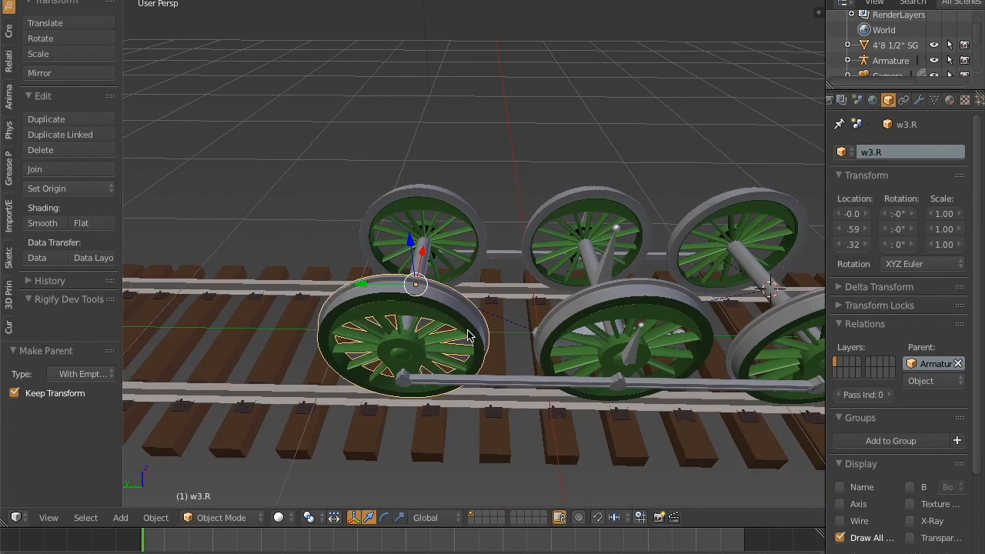
pyautogui.press('Tab')
pyautogui.press('a')
pyautogui.click(935, 102)
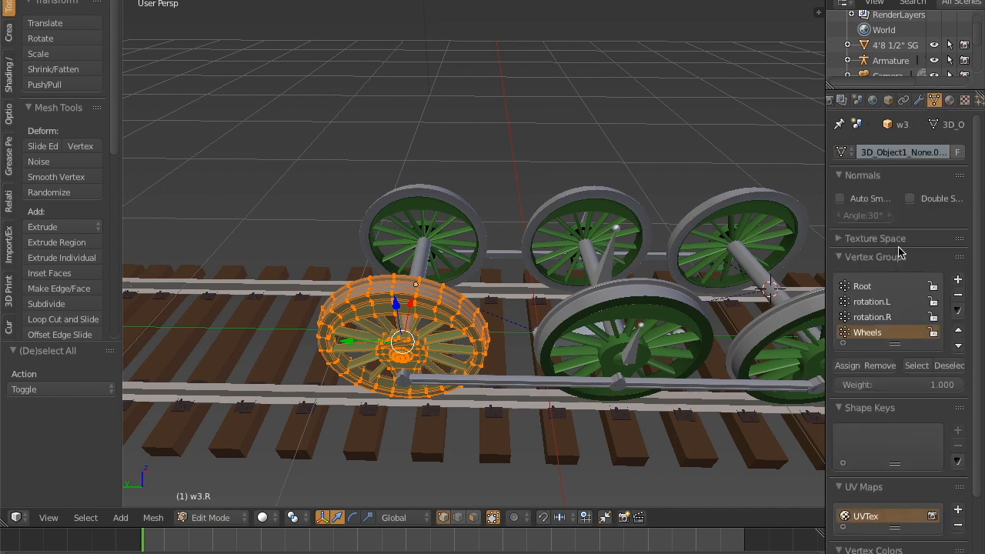
pyautogui.press('Tab')
# Parent the w1.R wheel to the armature using With Empty Groups, with Keep Transform enabled
pyautogui.moveTo(632, 342); pyautogui.dragTo(591, 307, button='middle')
pyautogui.rightClick(590, 276)
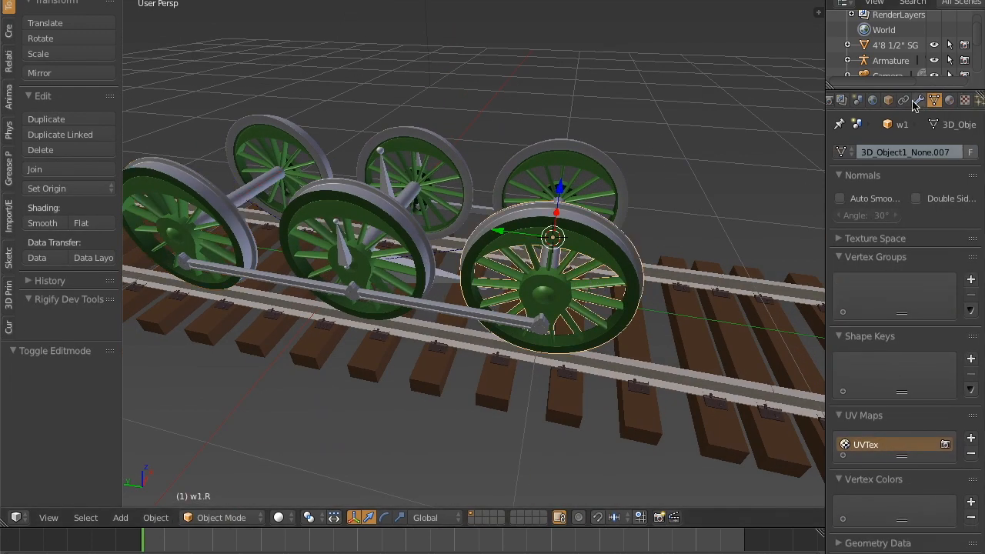
pyautogui.click(903, 101)
pyautogui.moveTo(406, 266); pyautogui.dragTo(451, 259, button='middle')
pyautogui.keyDown('shift'); pyautogui.rightClick(569, 218); pyautogui.keyUp('shift')
pyautogui.hotkey('ctrl', 'Tab')
pyautogui.hotkey('ctrl', 'p')
pyautogui.click(599, 215)
# Assign all vertices of the w1.R wheel to its Root vertex group and return to Object Mode
pyautogui.moveTo(593, 219); pyautogui.dragTo(730, 241, button='middle')
pyautogui.rightClick(596, 188)
pyautogui.click(934, 100)
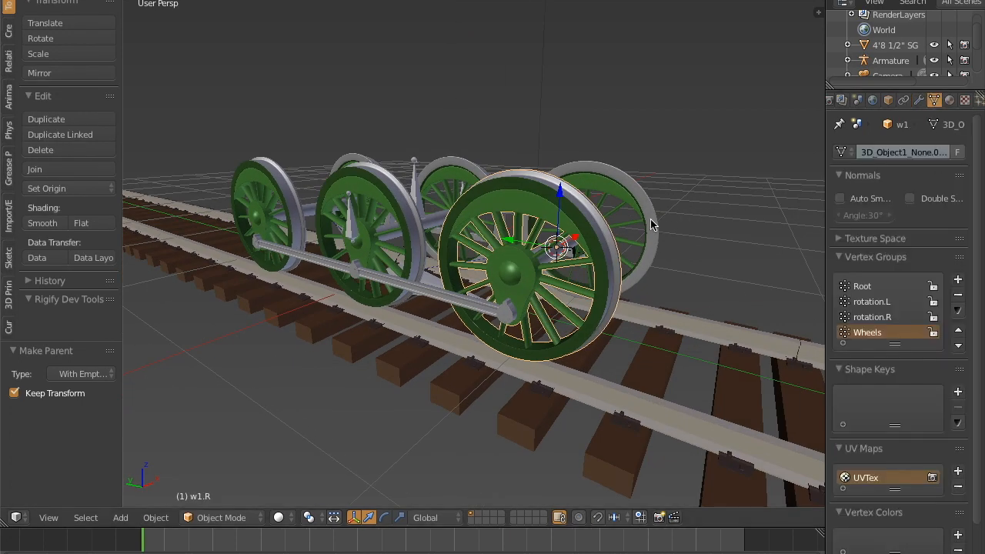
pyautogui.press('Tab')
pyautogui.press('a')
pyautogui.click(876, 289)
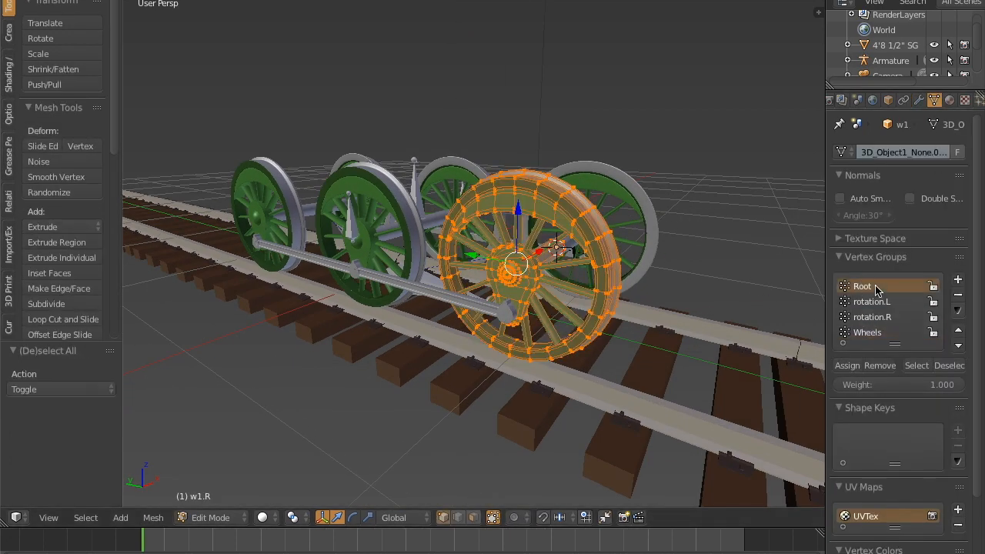
pyautogui.click(847, 368)
pyautogui.press('Tab')
# Try moving the Root bone to test whether the newly assigned wheels follow it
pyautogui.moveTo(680, 303); pyautogui.dragTo(493, 333, button='middle')
pyautogui.rightClick(471, 306)
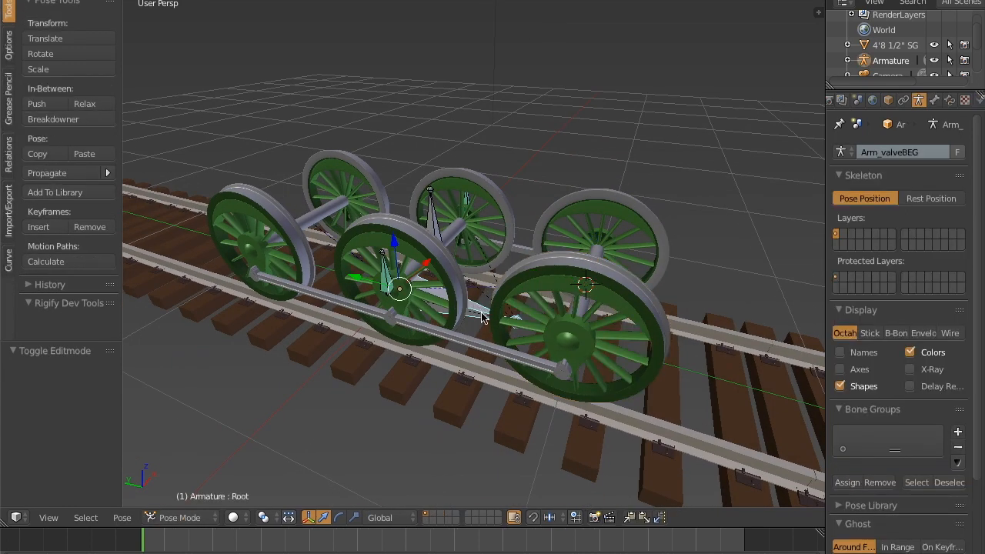
pyautogui.press('g')
pyautogui.rightClick(579, 294)
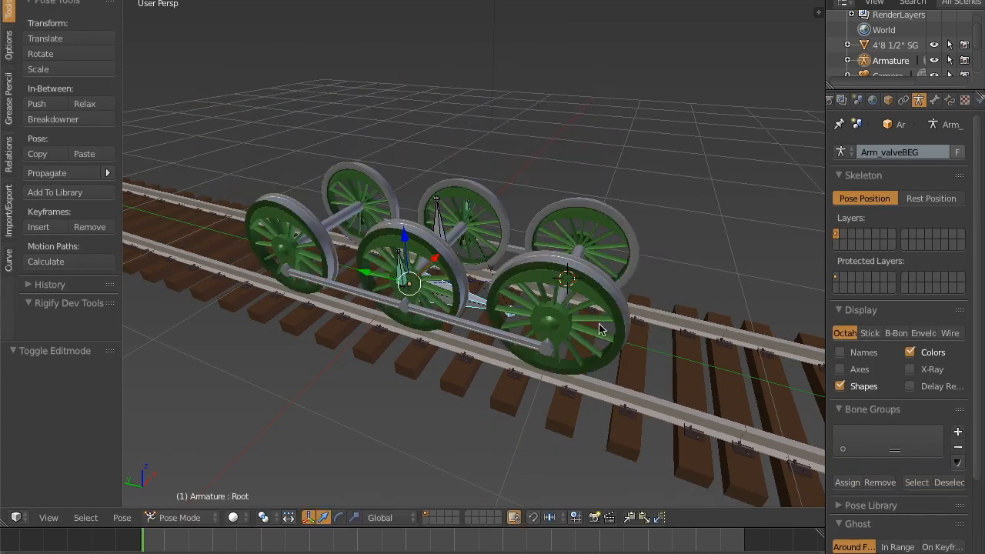
# Parent the CrankPin.R crank pin to the armature using With Empty Groups
pyautogui.scroll(5, 604, 354)
pyautogui.moveTo(604, 354); pyautogui.dragTo(547, 297, button='middle')
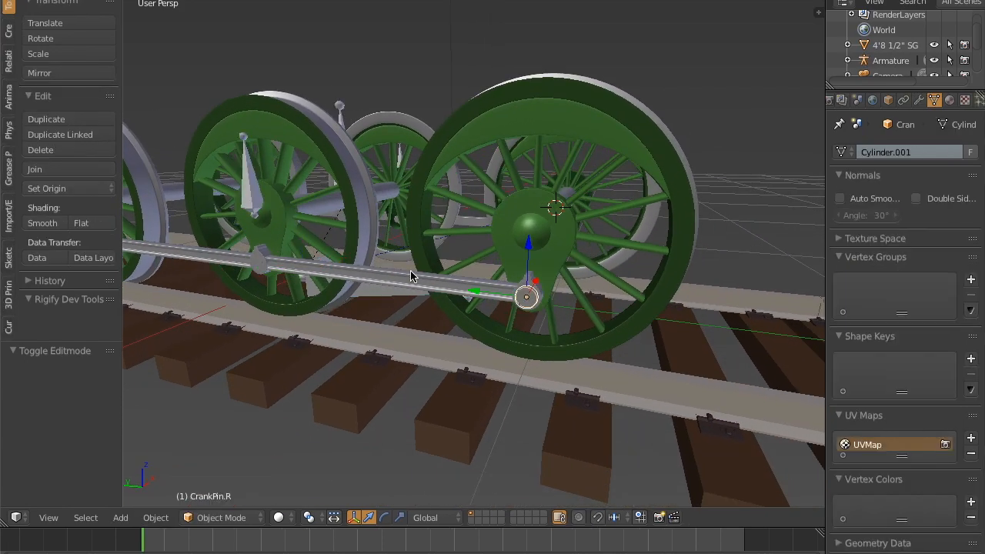
pyautogui.moveTo(528, 292); pyautogui.dragTo(532, 359, button='middle')
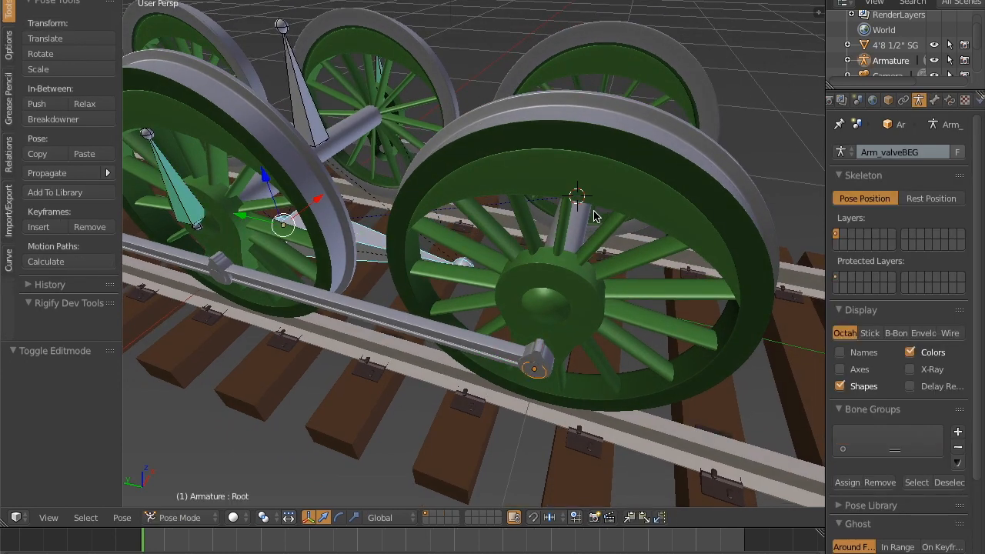
pyautogui.hotkey('ctrl', 'p')
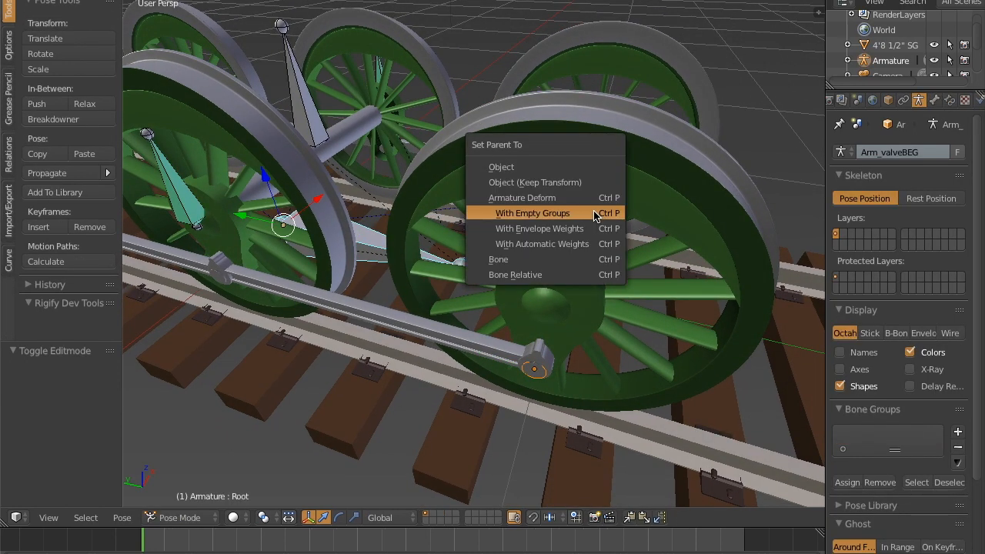
pyautogui.click(595, 215)
# Assign all vertices of CrankPin.R to its Root vertex group and return to Object Mode
pyautogui.moveTo(587, 297); pyautogui.dragTo(560, 268, button='middle')
pyautogui.rightClick(559, 265)
pyautogui.press('Tab')
pyautogui.press('a')
pyautogui.press('a')
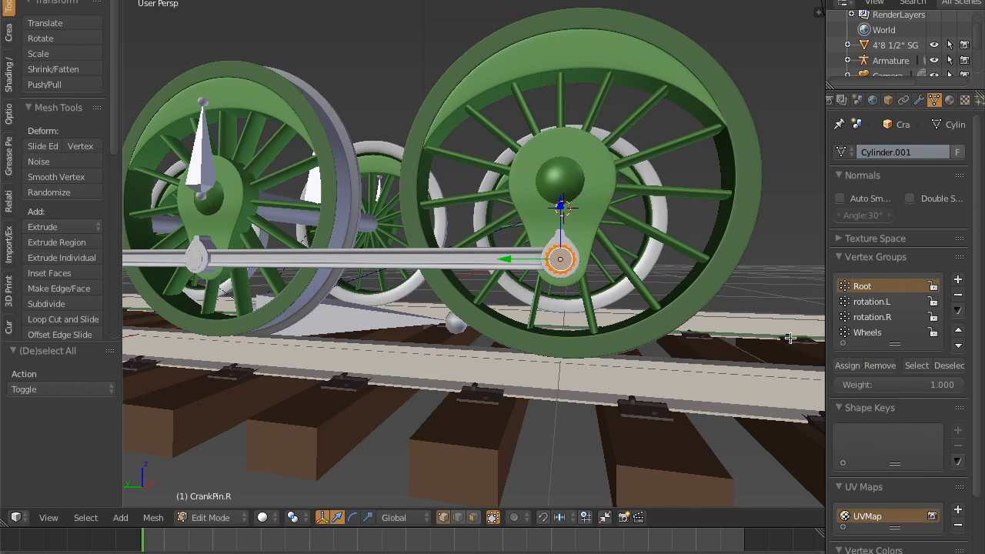
pyautogui.press('Tab')
# Parent the CrankPin.L crank pin to the armature using With Empty Groups
pyautogui.moveTo(681, 282); pyautogui.dragTo(454, 284, button='middle')
pyautogui.rightClick(648, 251)
pyautogui.moveTo(649, 251); pyautogui.dragTo(438, 252, button='middle')
pyautogui.keyDown('shift'); pyautogui.rightClick(453, 280); pyautogui.keyUp('shift')
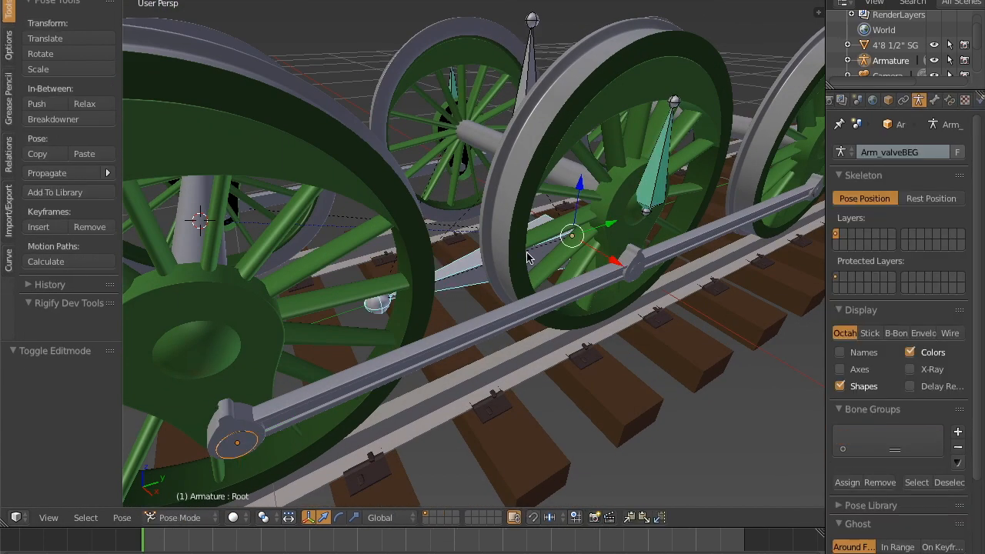
pyautogui.hotkey('ctrl', 'p')
pyautogui.click(528, 254)
# Assign all vertices of CrankPin.L to its Root vertex group and return to Object Mode
pyautogui.moveTo(484, 303); pyautogui.dragTo(512, 254, button='middle')
pyautogui.rightClick(285, 289)
pyautogui.press('Tab')
pyautogui.press('a')
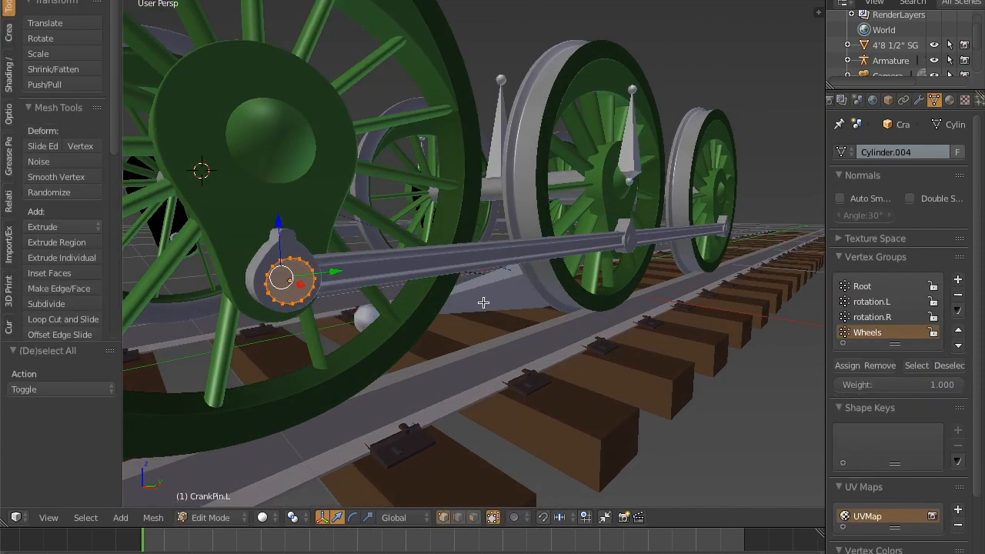
pyautogui.click(849, 365)
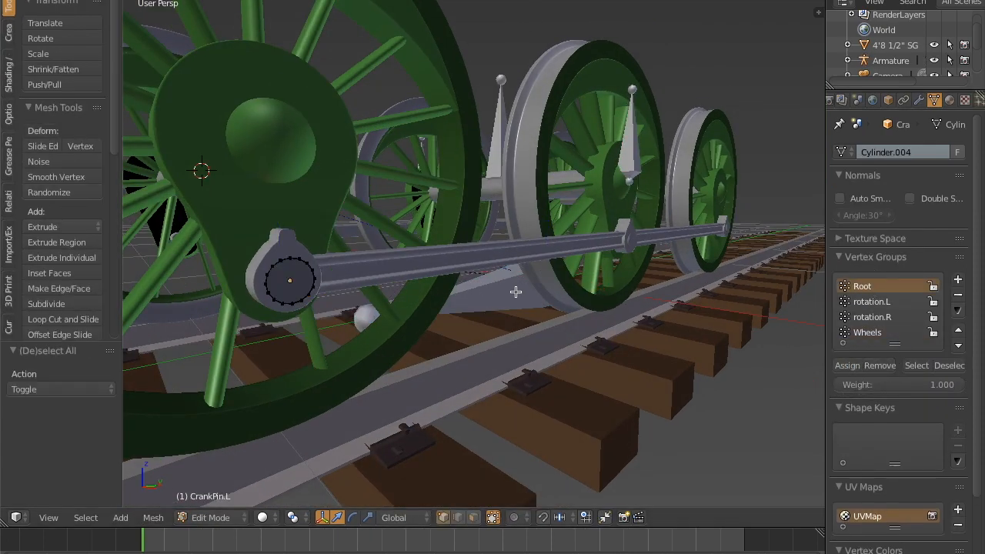
pyautogui.press('Tab')
# Parent the Siderod left.000 side rod to the armature using With Empty Groups, with Keep Transform enabled
pyautogui.moveTo(353, 294); pyautogui.dragTo(554, 269, button='middle')
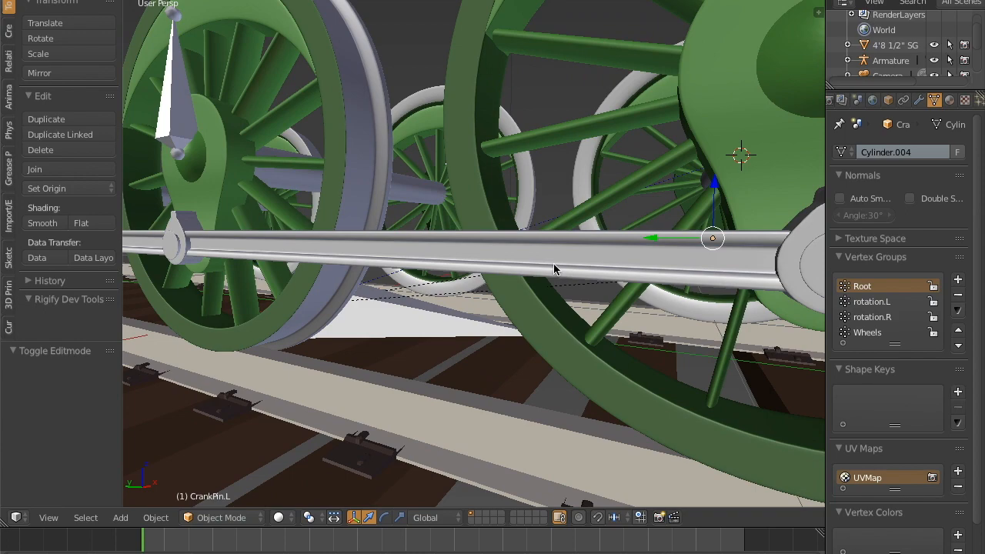
pyautogui.rightClick(545, 256)
pyautogui.moveTo(464, 231); pyautogui.dragTo(479, 279, button='middle')
pyautogui.keyDown('shift'); pyautogui.rightClick(475, 331); pyautogui.keyUp('shift')
pyautogui.hotkey('ctrl', 'p')
pyautogui.click(589, 203)
pyautogui.moveTo(589, 203); pyautogui.dragTo(479, 306, button='middle')
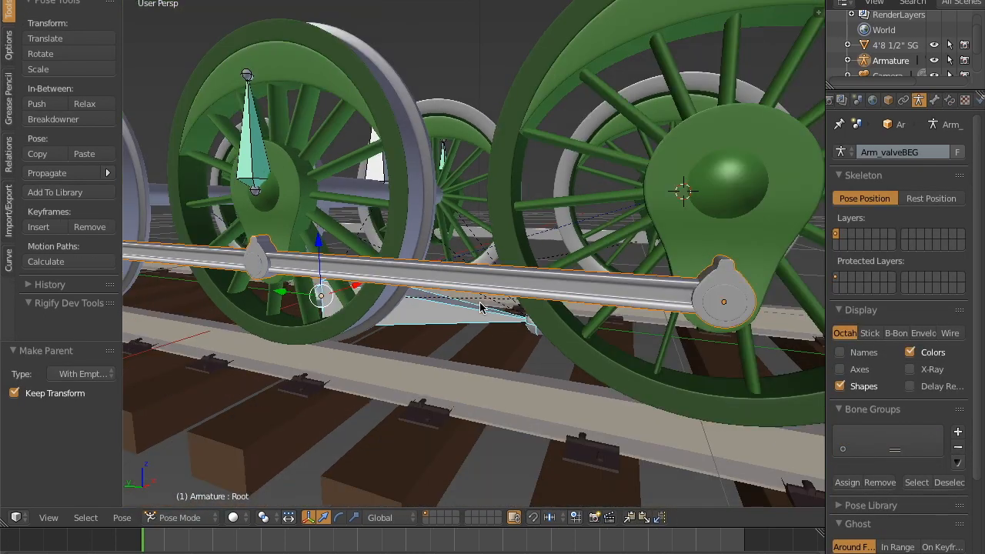
# Assign all vertices of Siderod left.000 to its Root vertex group and return to Object Mode
pyautogui.rightClick(477, 283)
pyautogui.press('Tab')
pyautogui.press('a')
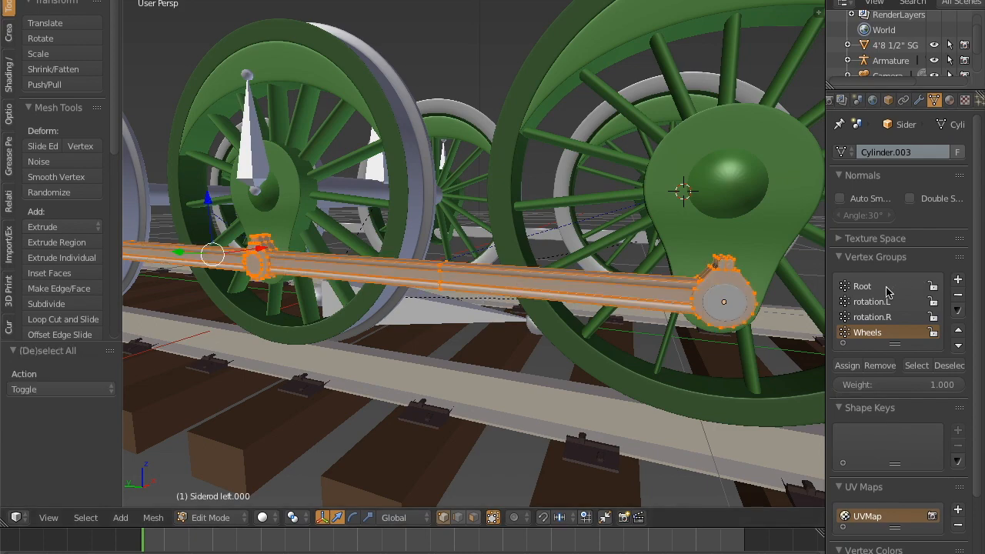
pyautogui.click(849, 367)
pyautogui.press('Tab')
# Parent the Siderod left.001 side rod to the armature using With Empty Groups, with Keep Transform enabled
pyautogui.moveTo(461, 277); pyautogui.dragTo(389, 272, button='middle')
pyautogui.rightClick(465, 275)
pyautogui.moveTo(497, 225); pyautogui.dragTo(499, 266, button='middle')
pyautogui.rightClick(479, 317)
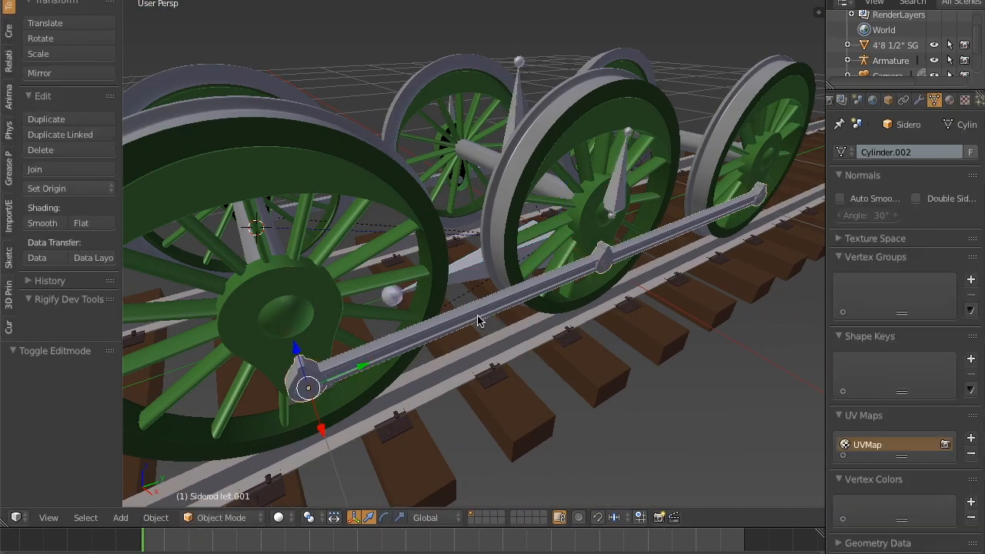
pyautogui.keyDown('shift'); pyautogui.rightClick(559, 225); pyautogui.keyUp('shift')
pyautogui.hotkey('ctrl', 'p')
pyautogui.click(599, 214)
# Assign all vertices of Siderod left.001 to its Root vertex group and return to Object Mode
pyautogui.moveTo(600, 214); pyautogui.dragTo(551, 265, button='middle')
pyautogui.rightClick(505, 269)
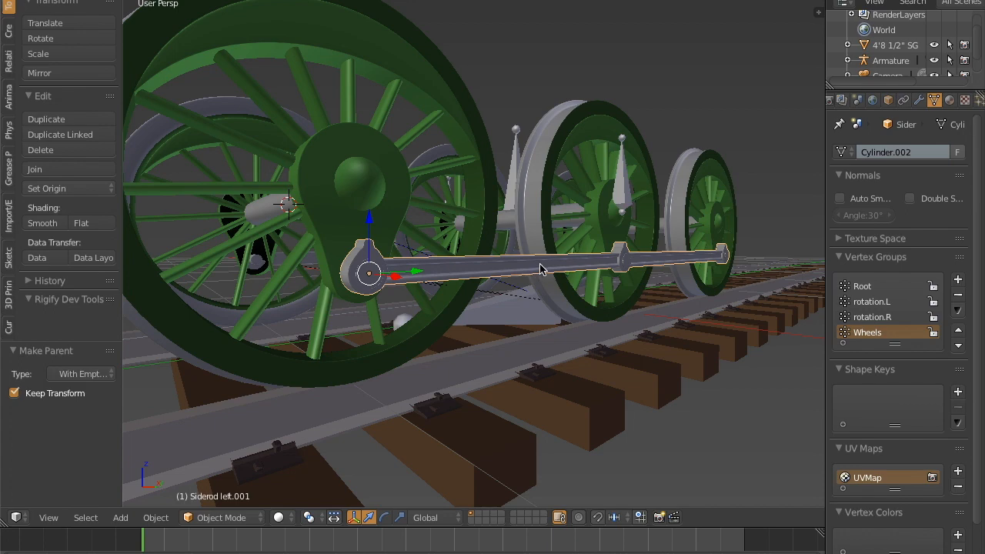
pyautogui.press('Tab')
pyautogui.press('a')
pyautogui.click(851, 365)
pyautogui.press('a')
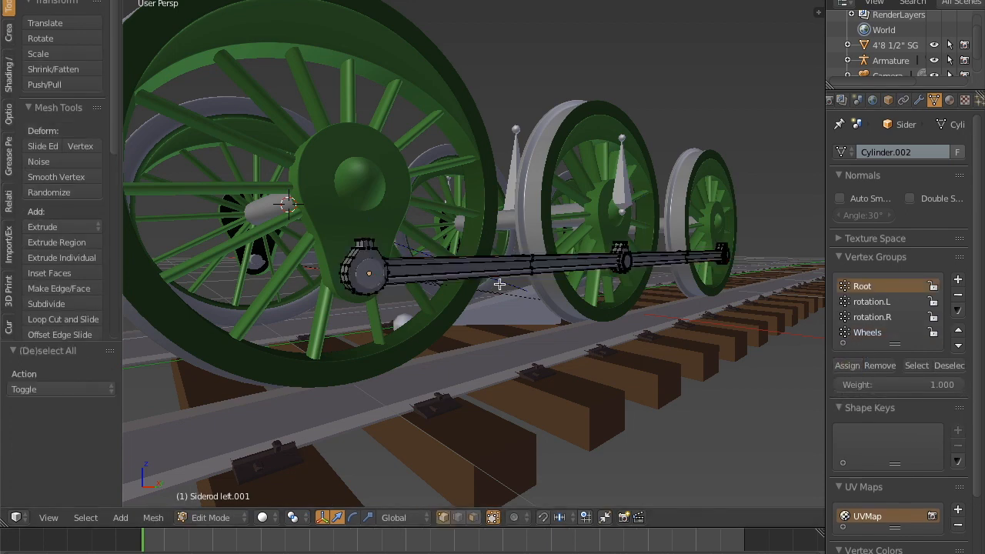
pyautogui.press('Tab')
# Try moving the Root bone, viewed from both sides, to test whether wheels, crank pins and side rods follow it
pyautogui.scroll(-3, 485, 284)
pyautogui.moveTo(350, 244); pyautogui.dragTo(452, 309, button='middle')
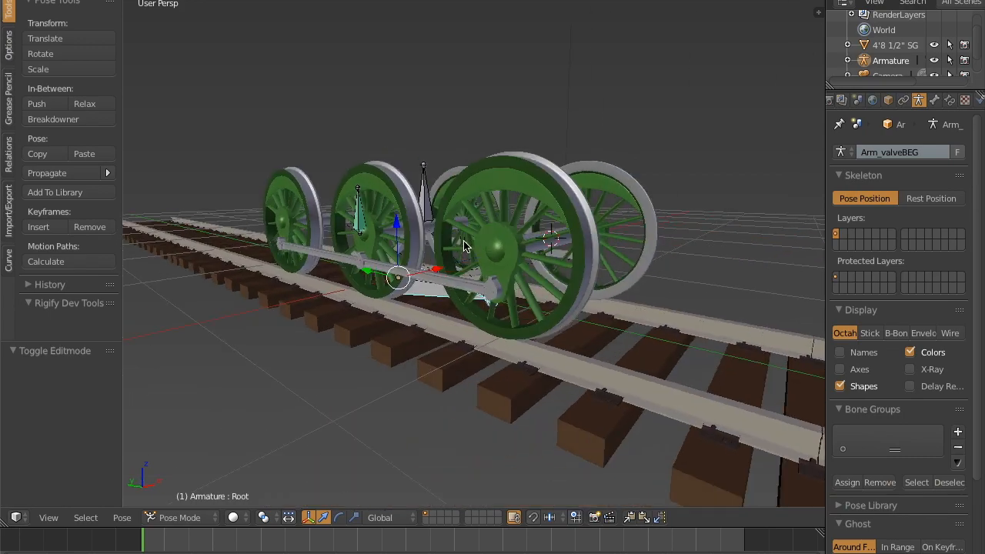
pyautogui.moveTo(462, 308); pyautogui.dragTo(530, 318, button='middle')
pyautogui.press('g')
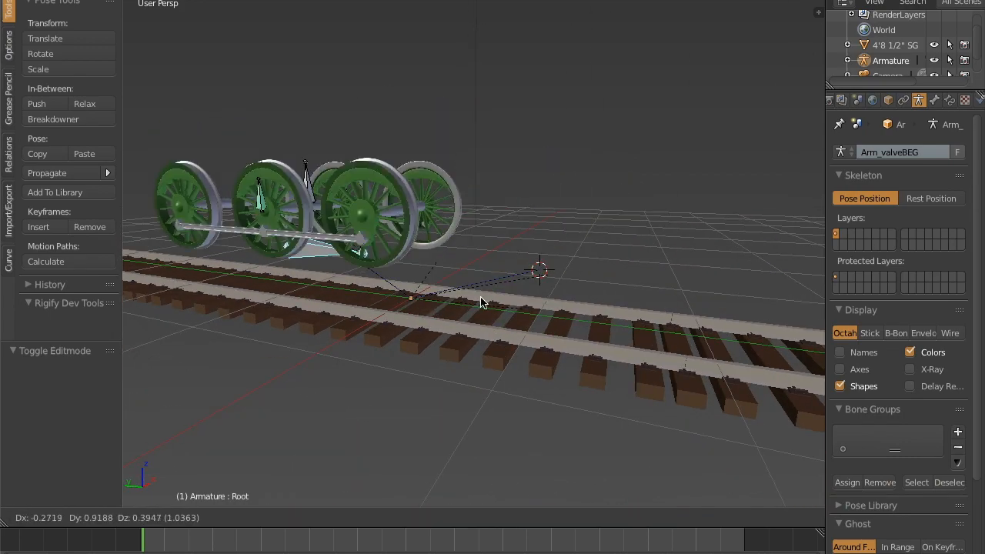
pyautogui.rightClick(646, 250)
pyautogui.moveTo(647, 251); pyautogui.dragTo(576, 314, button='middle')
pyautogui.scroll(1, 608, 295)
pyautogui.press('g')
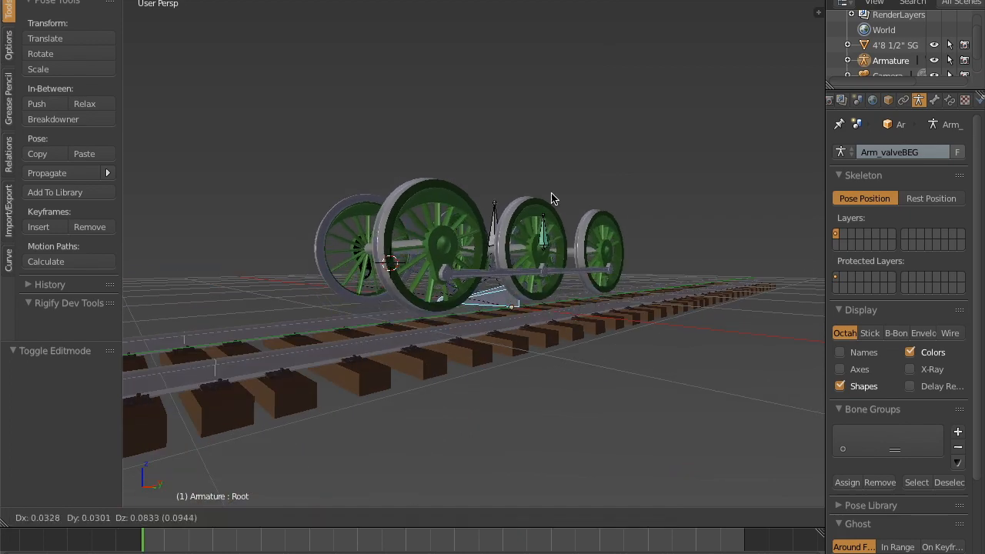
pyautogui.rightClick(624, 288)
# Turn off the viewport display of the Catmull-Clark subdivision modifiers on the wheels, including w3.R, w1.L.001 and w1.R, and deselect everything
pyautogui.moveTo(656, 278); pyautogui.dragTo(514, 316, button='middle')
pyautogui.scroll(1, 601, 272)
pyautogui.keyDown('shift'); pyautogui.moveTo(698, 258); pyautogui.dragTo(622, 273, button='middle'); pyautogui.keyUp('shift')
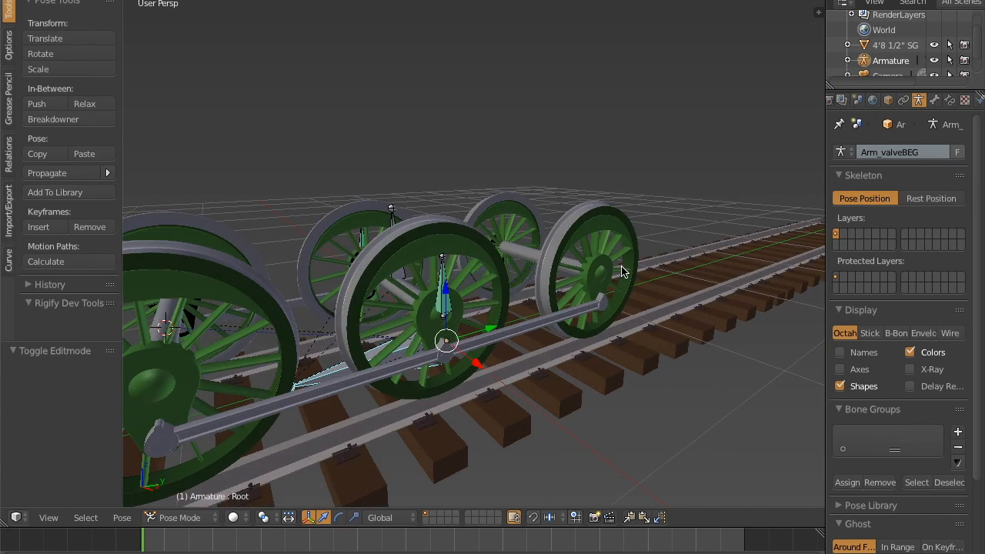
pyautogui.rightClick(590, 237)
pyautogui.click(920, 101)
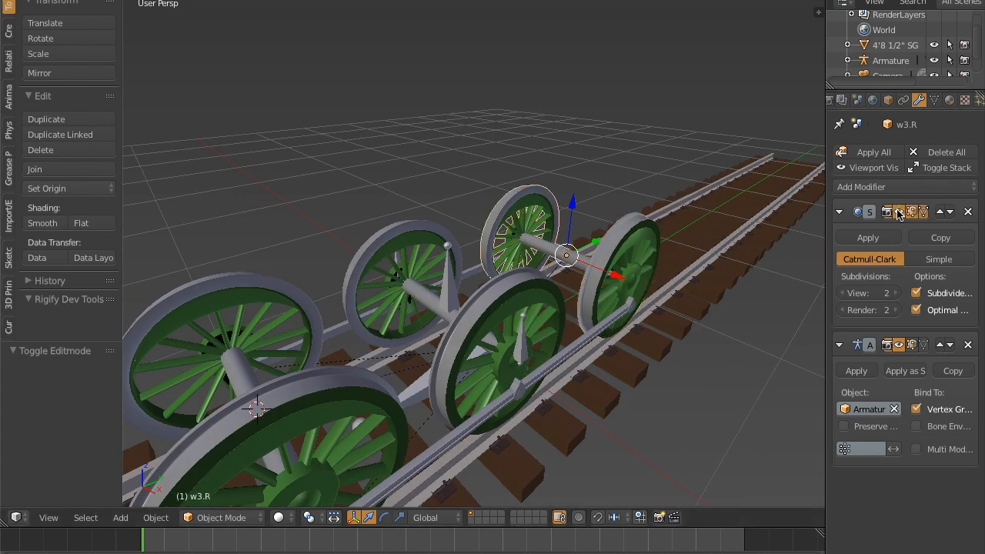
pyautogui.rightClick(420, 230)
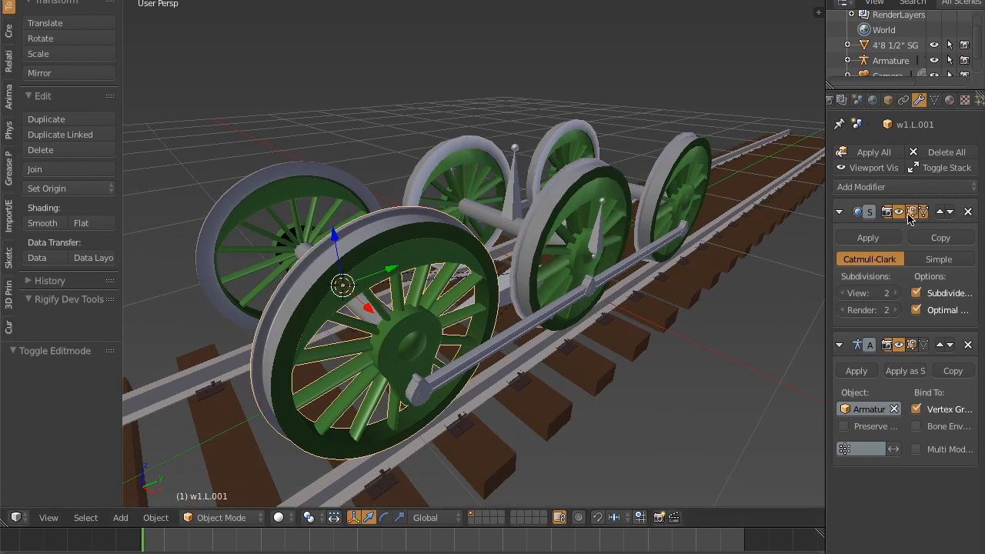
pyautogui.press('a')
# Try moving the Root bone to test the rig with the wheels' subdivision display turned off
pyautogui.moveTo(431, 269); pyautogui.dragTo(387, 235, button='middle')
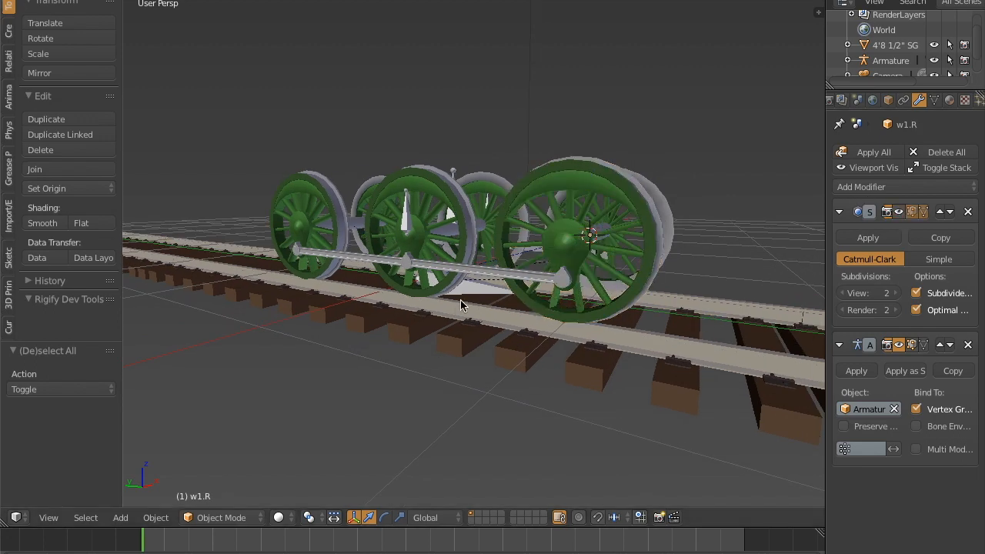
pyautogui.moveTo(457, 307); pyautogui.dragTo(473, 290, button='middle')
pyautogui.rightClick(489, 292)
pyautogui.press('g')
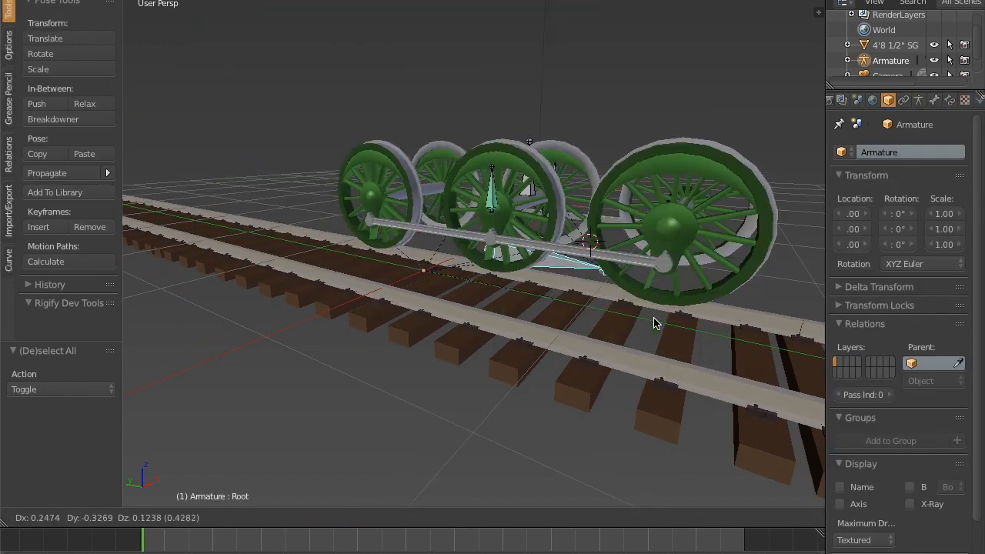
pyautogui.rightClick(548, 282)
pyautogui.scroll(2, 525, 288)
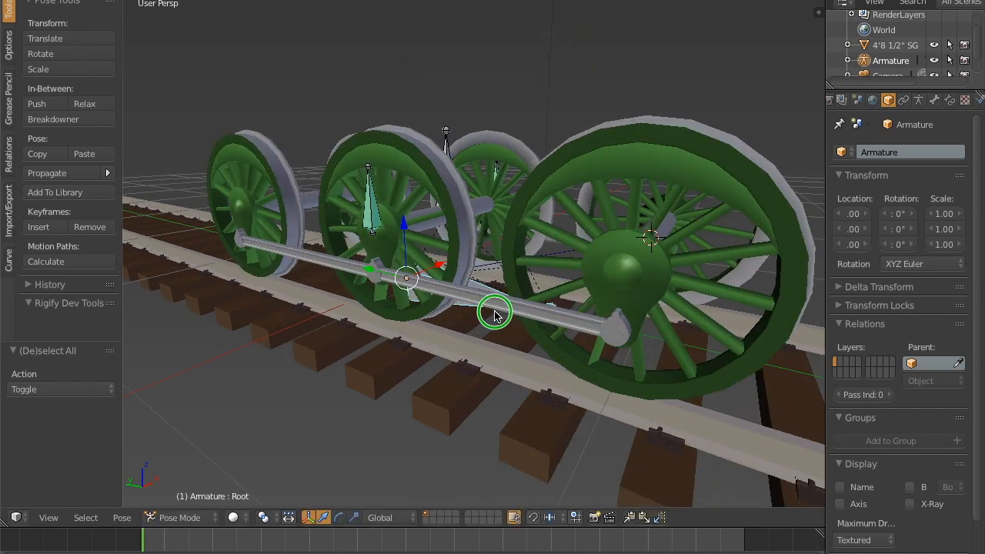
# Turn off the viewport display of the Catmull-Clark subdivision modifiers on CrankPin.L and CrankPin.R
pyautogui.rightClick(585, 328)
pyautogui.moveTo(585, 323)
pyautogui.mouseDown(button='middle')
pyautogui.moveTo(593, 272)
pyautogui.moveTo(579, 317)
pyautogui.mouseUp(button='middle')
pyautogui.click(900, 212)
pyautogui.moveTo(620, 302); pyautogui.dragTo(457, 259, button='middle')
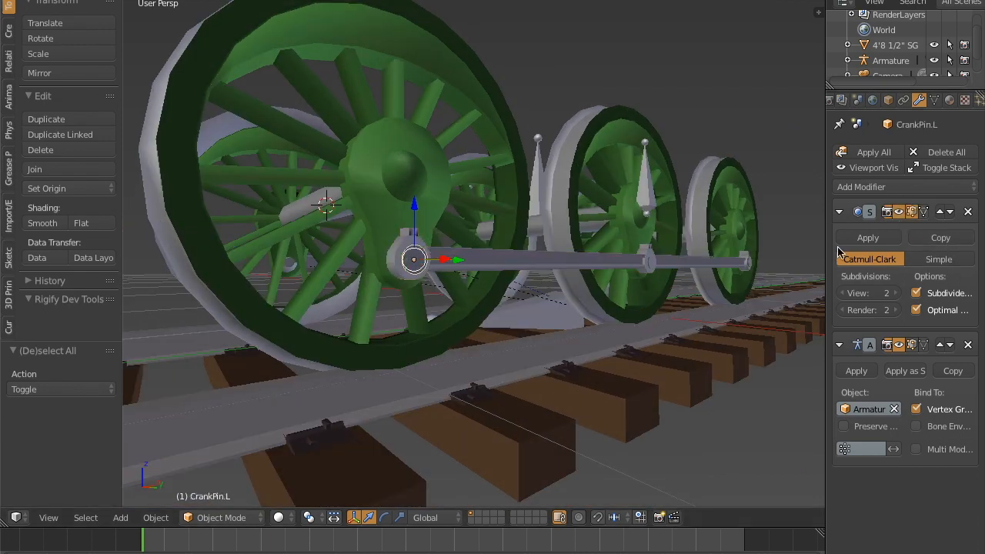
pyautogui.moveTo(389, 293); pyautogui.dragTo(598, 268, button='middle')
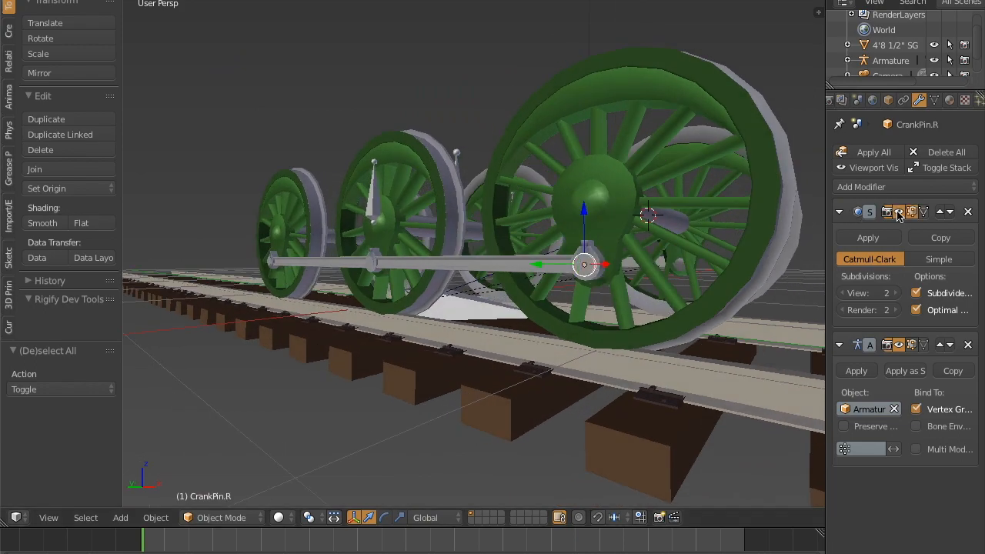
pyautogui.moveTo(635, 272)
pyautogui.mouseDown(button='middle')
pyautogui.moveTo(642, 277)
pyautogui.moveTo(633, 285)
pyautogui.mouseUp(button='middle')
# Try moving the Root bone and rotating the Wheels bone about the global X axis to test the rig
pyautogui.moveTo(706, 264); pyautogui.dragTo(490, 322, button='middle')
pyautogui.rightClick(490, 322)
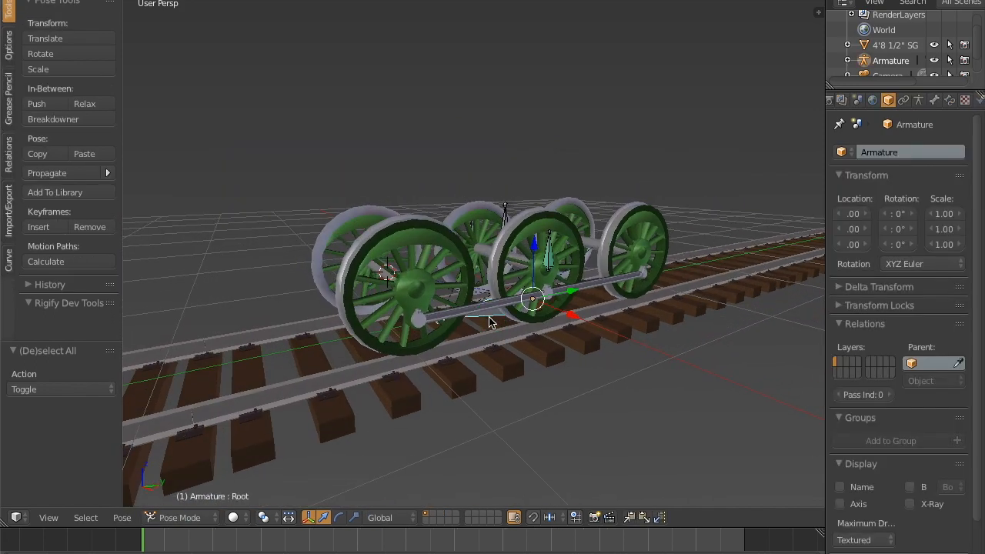
pyautogui.press('g')
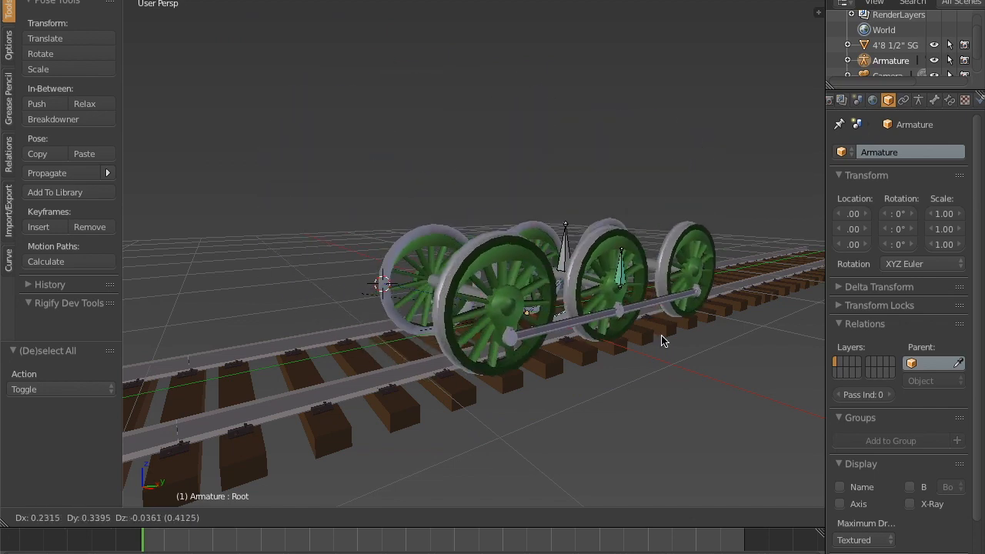
pyautogui.rightClick(661, 334)
pyautogui.scroll(3, 514, 246)
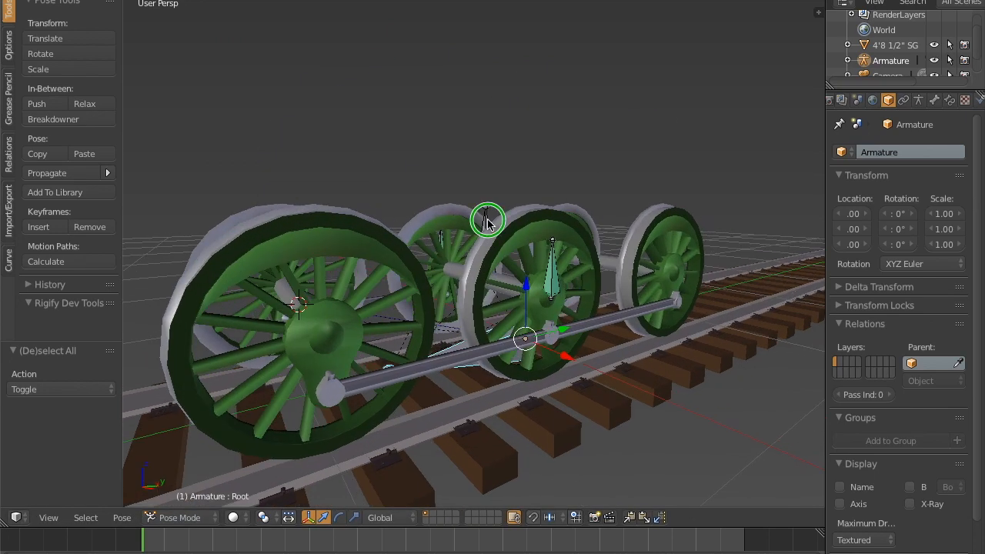
pyautogui.scroll(-2, 612, 200)
pyautogui.press('r')
pyautogui.press('x')
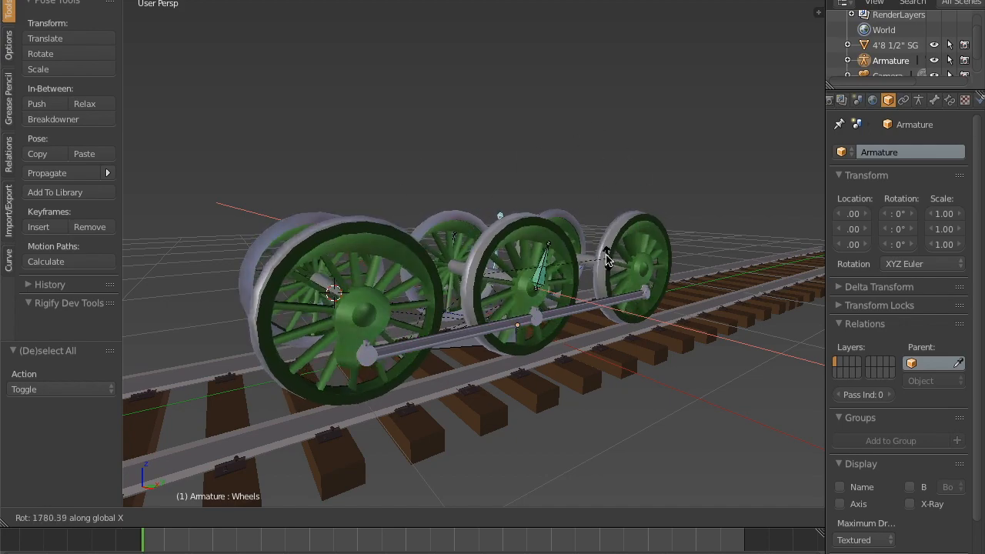
pyautogui.click(460, 298)
# Parent CrankPin.L to the w1.L.001 wheel and deselect everything
pyautogui.scroll(2, 393, 343)
pyautogui.keyDown('shift'); pyautogui.moveTo(393, 343); pyautogui.dragTo(514, 265, button='middle'); pyautogui.keyUp('shift')
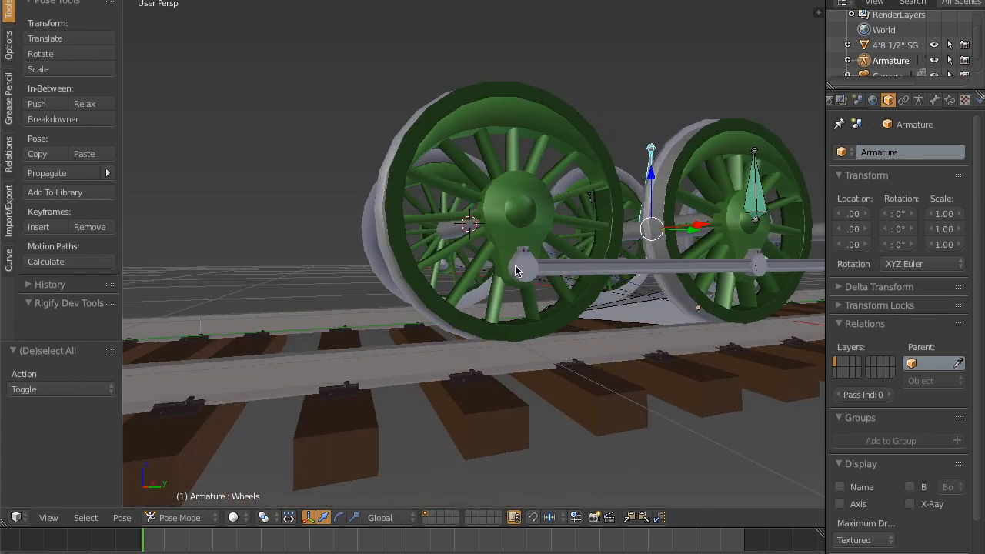
pyautogui.rightClick(527, 269)
pyautogui.scroll(4, 528, 271)
pyautogui.scroll(-4, 574, 257)
pyautogui.keyDown('shift'); pyautogui.moveTo(583, 246); pyautogui.dragTo(546, 294, button='middle'); pyautogui.keyUp('shift')
pyautogui.keyDown('shift'); pyautogui.rightClick(539, 161); pyautogui.keyUp('shift')
pyautogui.hotkey('ctrl', 'p')
pyautogui.click(613, 191)
pyautogui.press('a')
# Parent CrankPin.R to the w1.R wheel and deselect everything
pyautogui.moveTo(585, 231); pyautogui.dragTo(546, 302, button='middle')
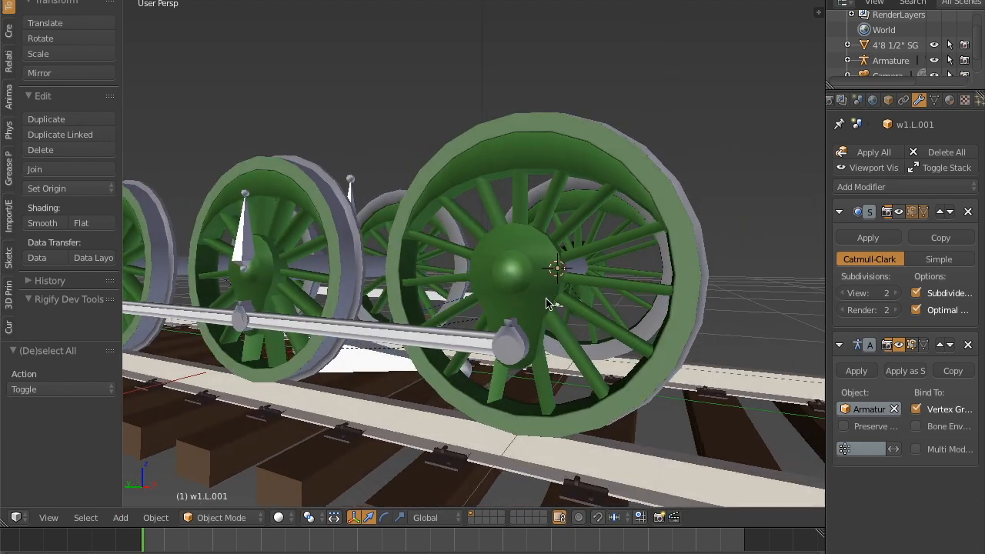
pyautogui.keyDown('shift'); pyautogui.rightClick(586, 125); pyautogui.keyUp('shift')
pyautogui.hotkey('ctrl', 'p')
pyautogui.click(689, 117)
pyautogui.press('a')
# Try rotating the Wheels bone about the global X axis, viewed from both sides, to test whether the crank pins follow
pyautogui.moveTo(688, 116); pyautogui.dragTo(387, 275, button='middle')
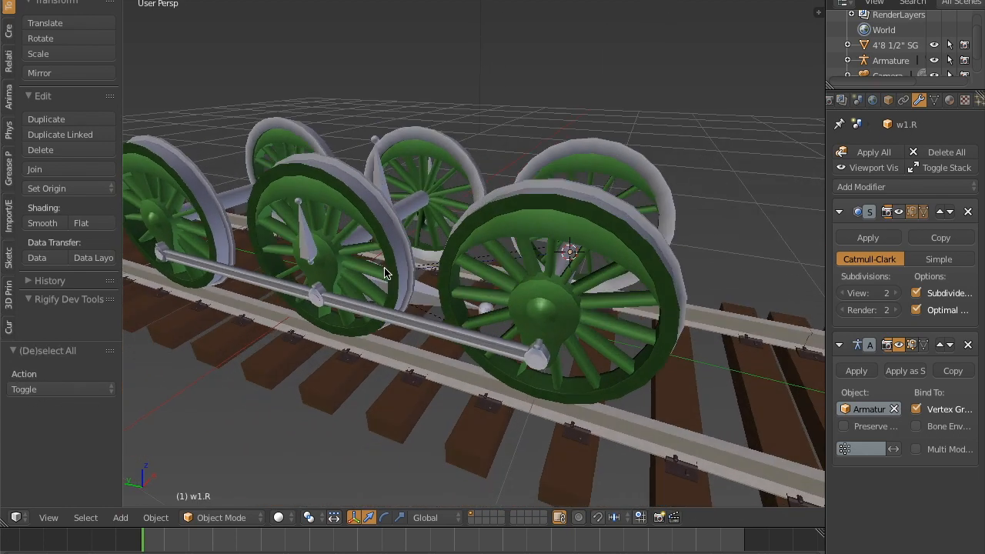
pyautogui.rightClick(378, 193)
pyautogui.moveTo(500, 245); pyautogui.dragTo(520, 166, button='middle')
pyautogui.press('r')
pyautogui.press('x')
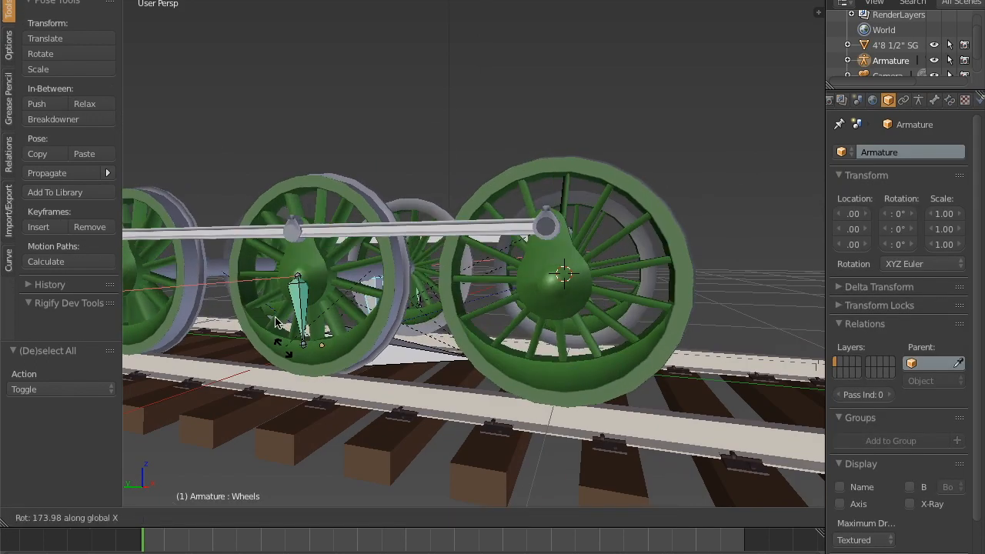
pyautogui.rightClick(367, 348)
pyautogui.moveTo(367, 348); pyautogui.dragTo(631, 231, button='middle')
pyautogui.press('r')
pyautogui.press('x')
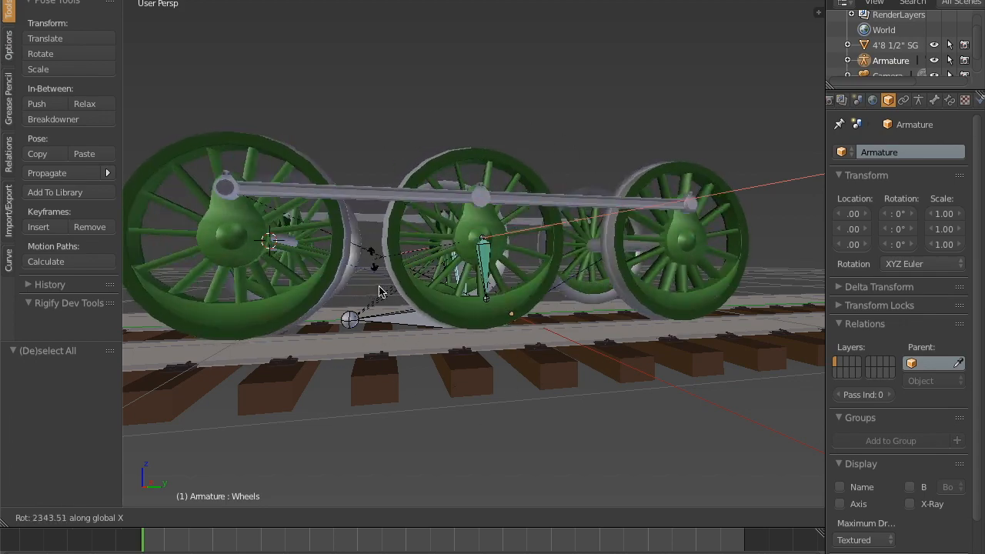
pyautogui.rightClick(514, 269)
# Try rotating the rotation.R bone 90 degrees about the global X axis
pyautogui.keyDown('shift'); pyautogui.moveTo(303, 214); pyautogui.dragTo(381, 242, button='middle'); pyautogui.keyUp('shift')
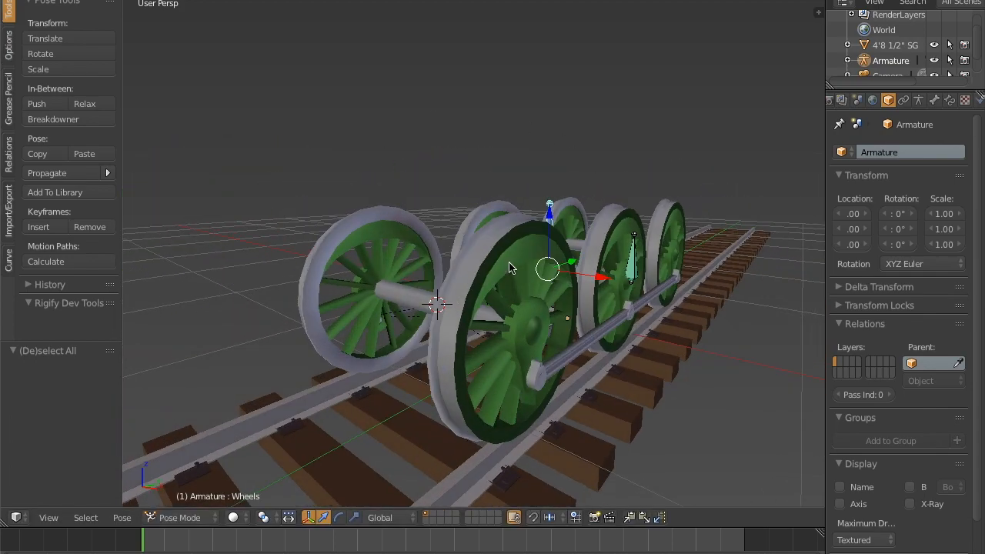
pyautogui.moveTo(508, 267); pyautogui.dragTo(484, 275, button='middle')
pyautogui.rightClick(471, 287)
pyautogui.moveTo(569, 234); pyautogui.dragTo(552, 237, button='middle')
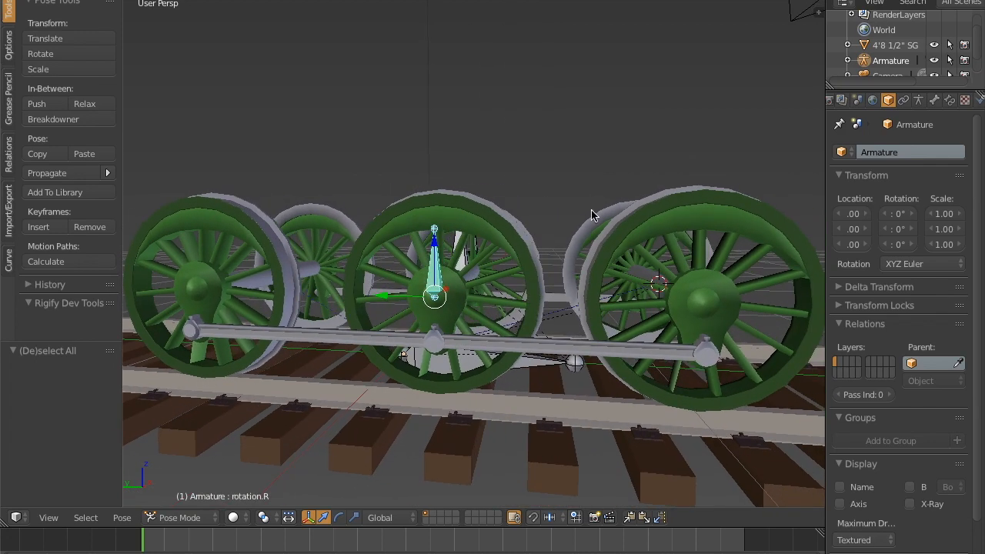
pyautogui.write('rx90')
pyautogui.press('Return')
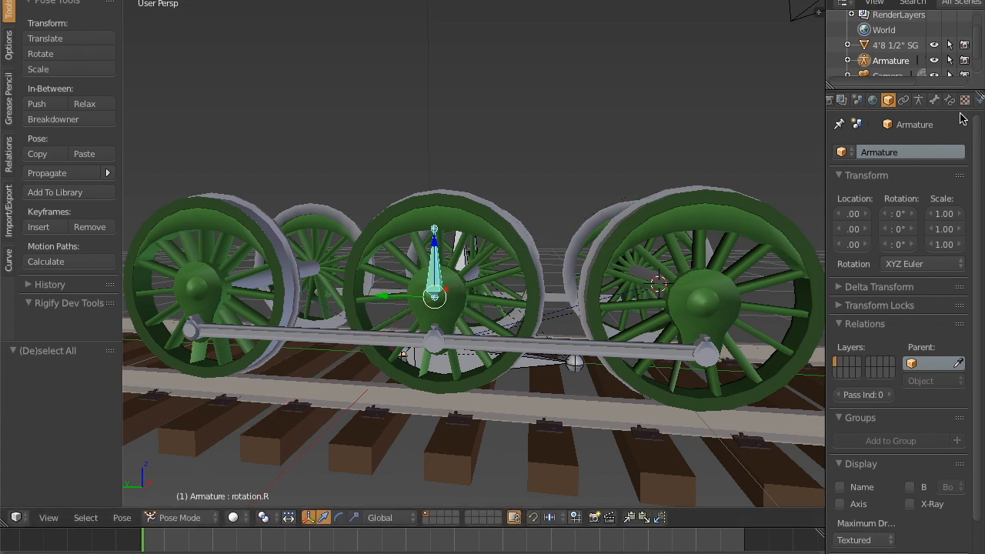
# Delete the Copy Rotation constraint from the rotation.R bone
pyautogui.click(934, 100)
pyautogui.click(949, 100)
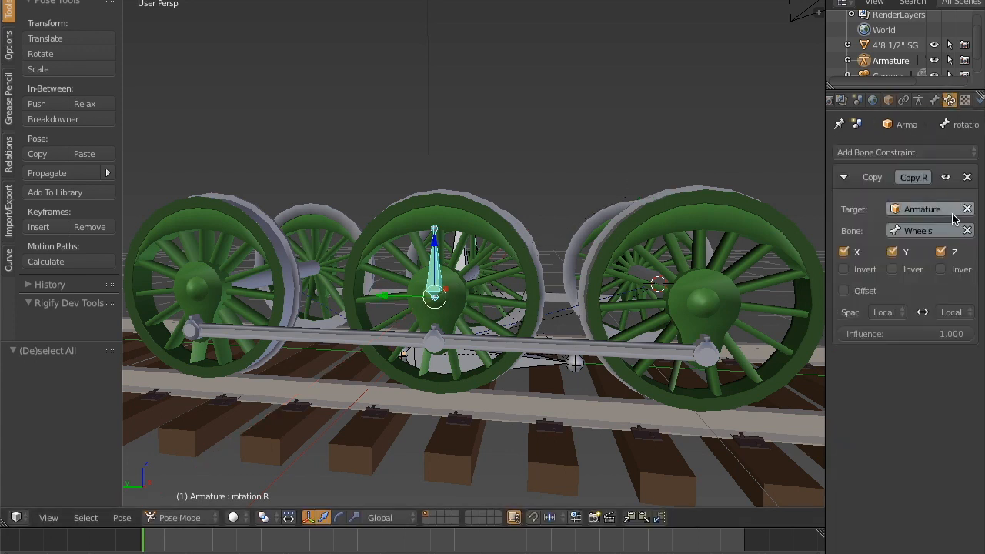
pyautogui.click(967, 177)
# Rotate the rotation.R bone -90 degrees about the global X axis
pyautogui.press('r')
pyautogui.write('x')
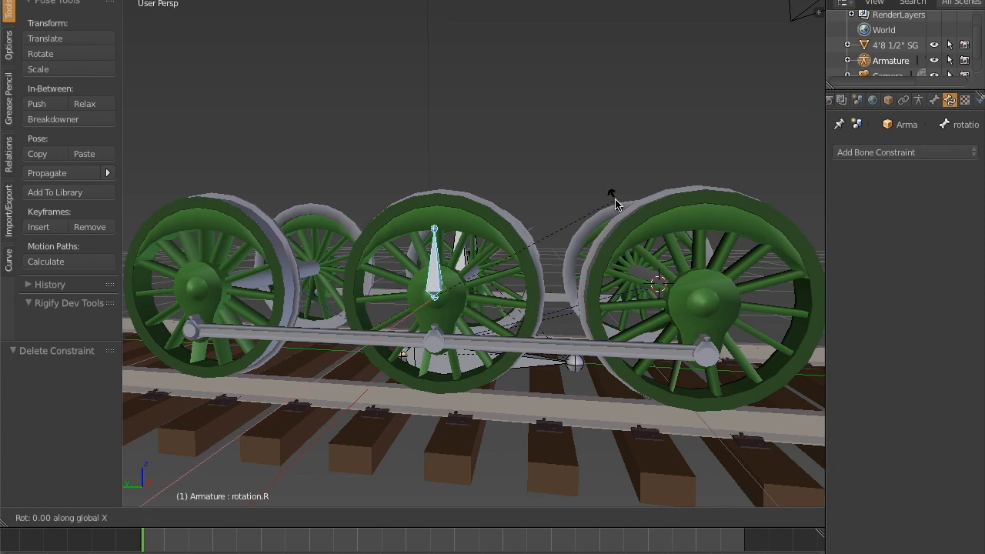
pyautogui.write('90')
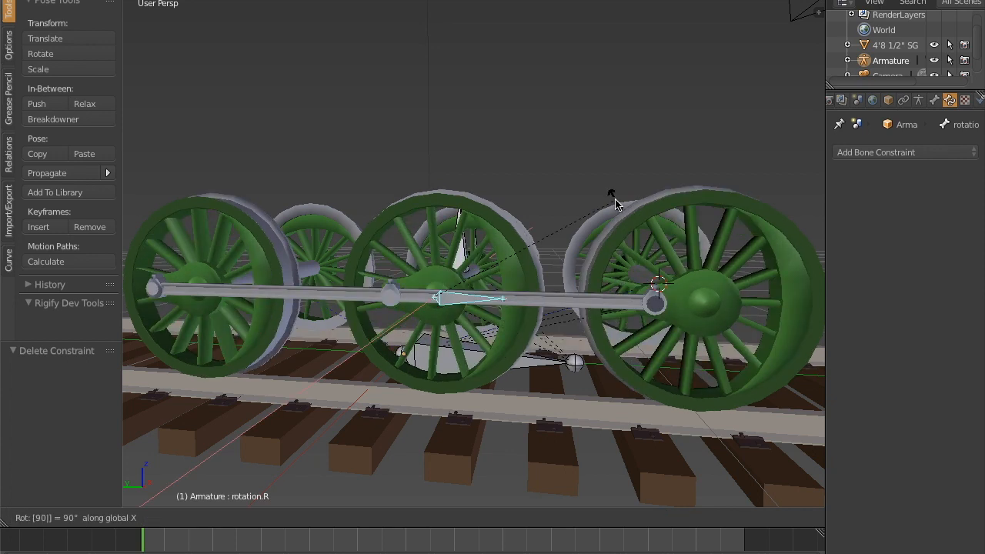
pyautogui.press('-')
pyautogui.press('Return')
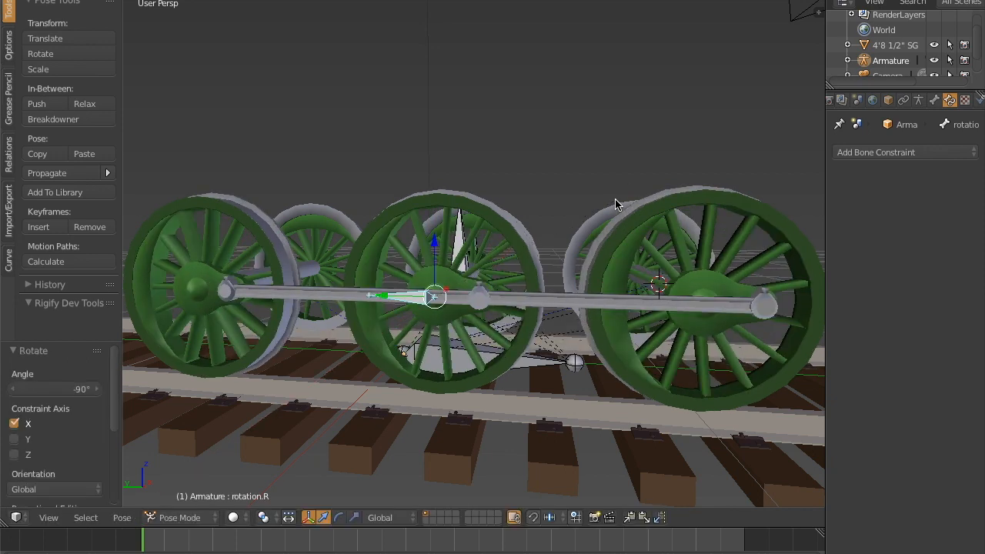
# Try applying the rotation.R bone's pose as its rest pose and undo it
pyautogui.scroll(-4, 499, 332)
pyautogui.press('a')
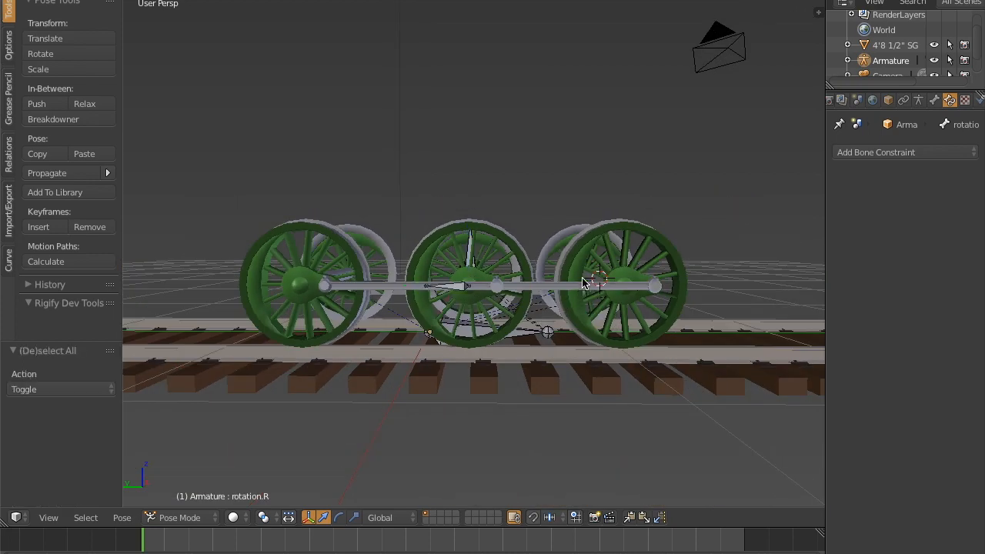
pyautogui.rightClick(463, 302)
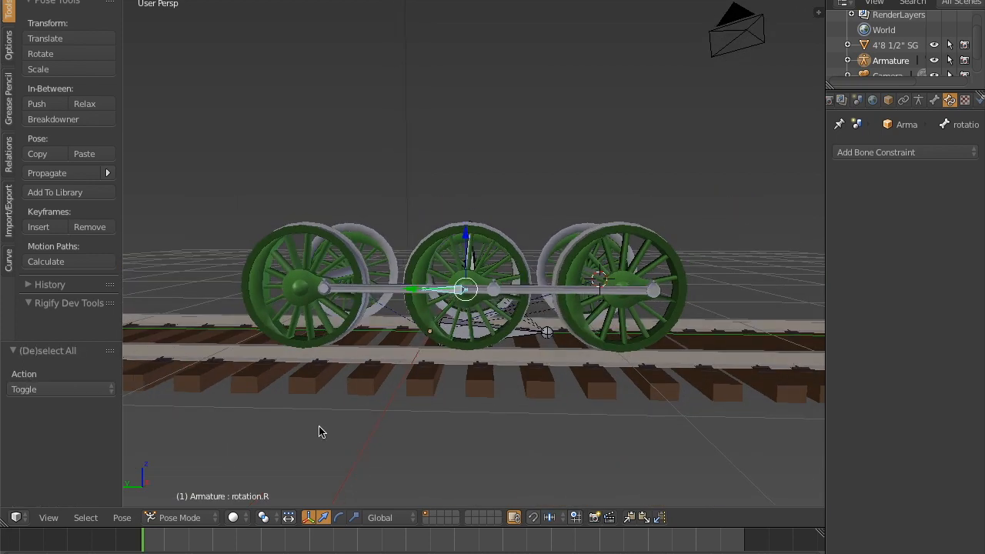
pyautogui.click(121, 517)
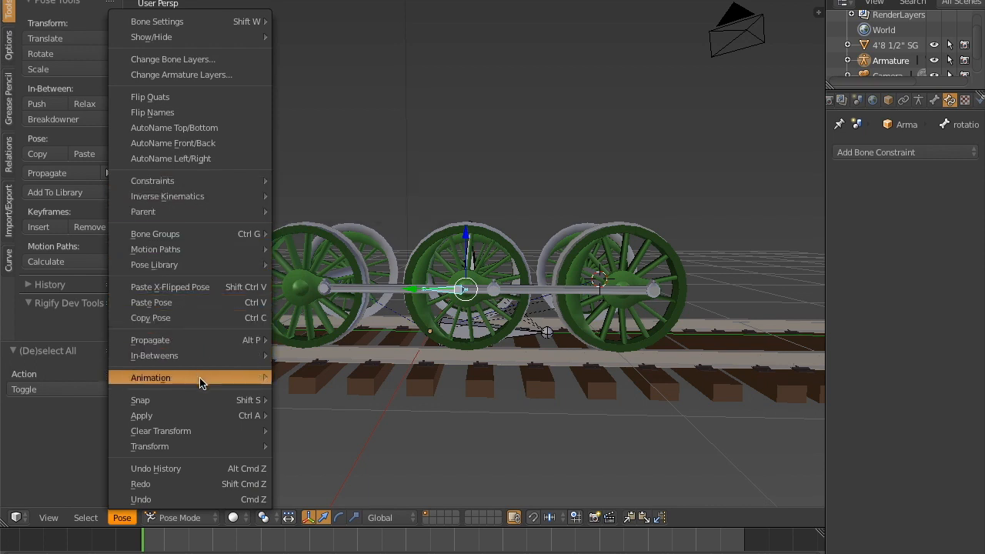
pyautogui.moveTo(209, 414)
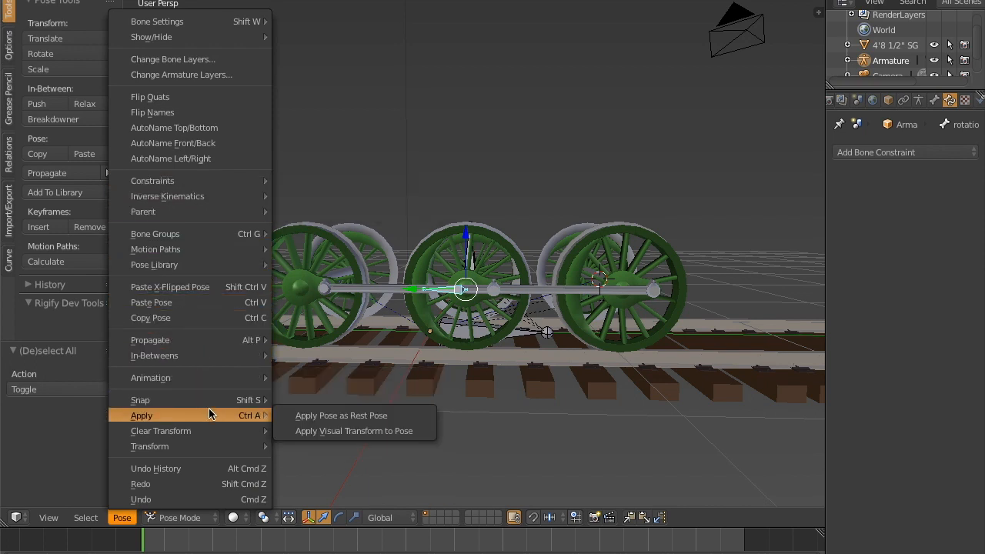
pyautogui.click(339, 415)
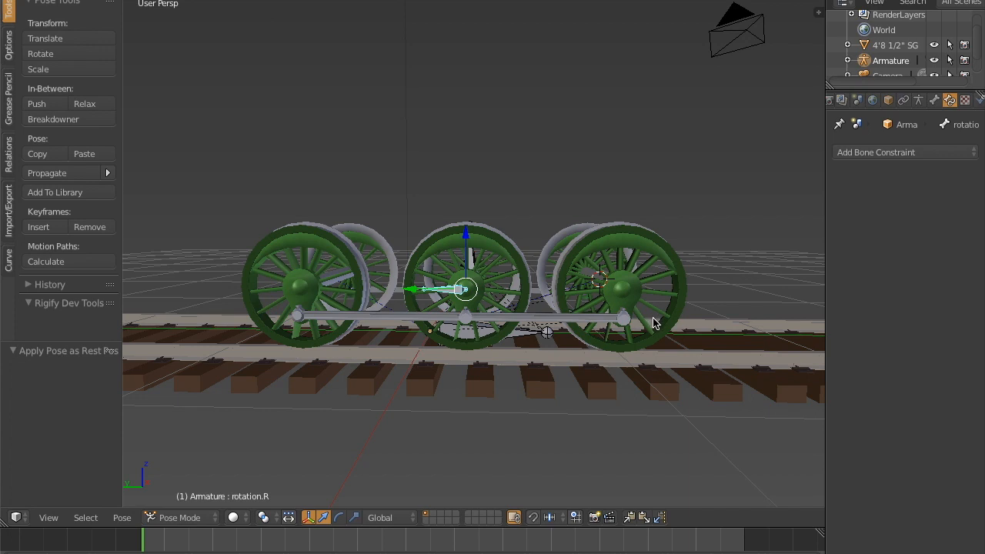
pyautogui.hotkey('ctrl', 'z')
# Add a Copy Rotation constraint to the rotation.R bone, targeting the Wheels bone of the Armature
pyautogui.press('a')
pyautogui.scroll(2, 578, 373)
pyautogui.scroll(-2, 527, 326)
pyautogui.moveTo(528, 325); pyautogui.dragTo(494, 293, button='middle')
pyautogui.rightClick(423, 316)
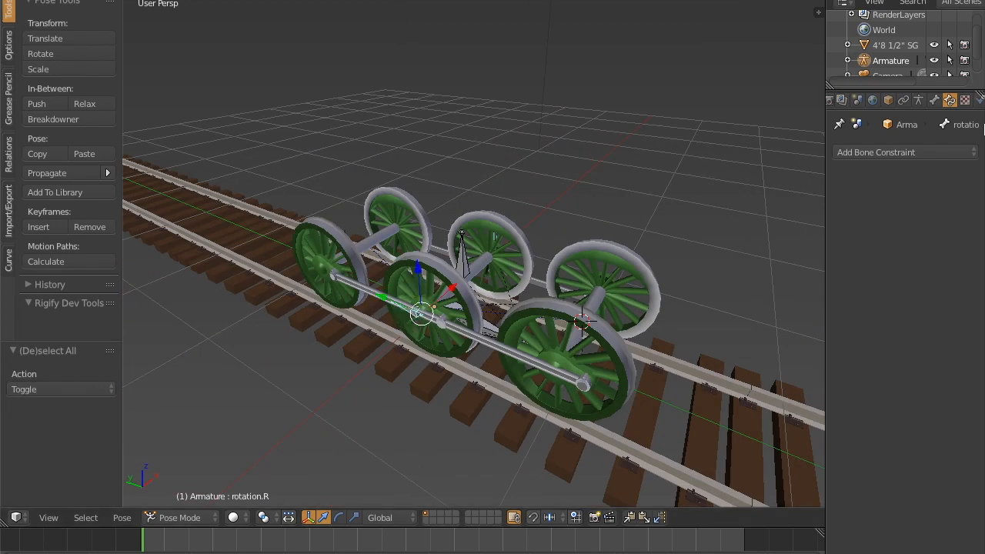
pyautogui.click(876, 151)
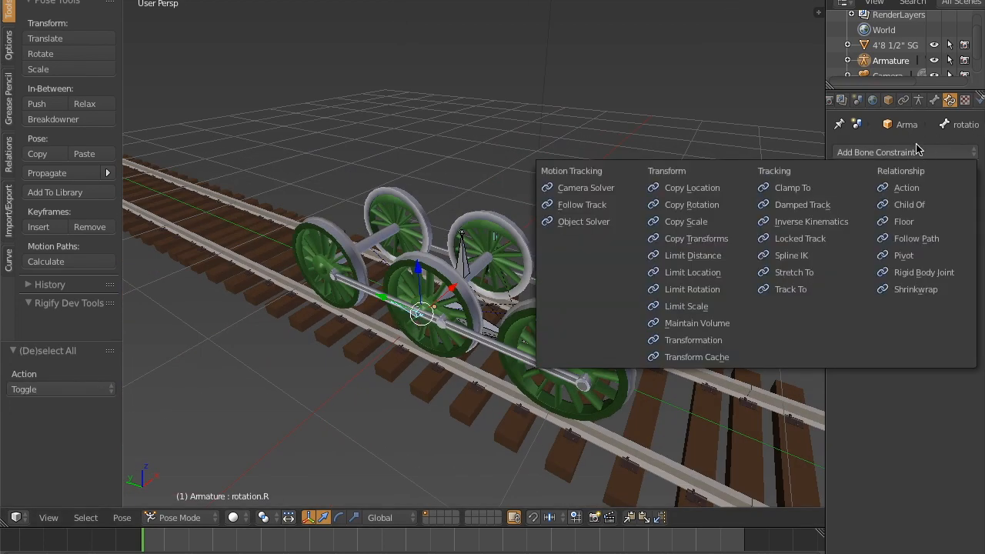
pyautogui.click(708, 205)
pyautogui.moveTo(495, 346); pyautogui.dragTo(517, 316, button='middle')
pyautogui.click(927, 208)
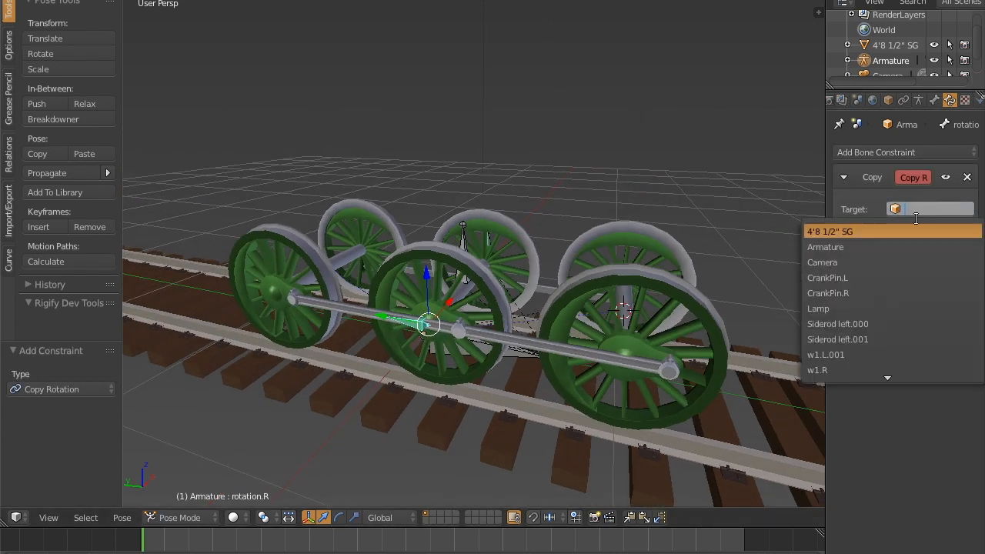
pyautogui.click(896, 247)
pyautogui.click(904, 230)
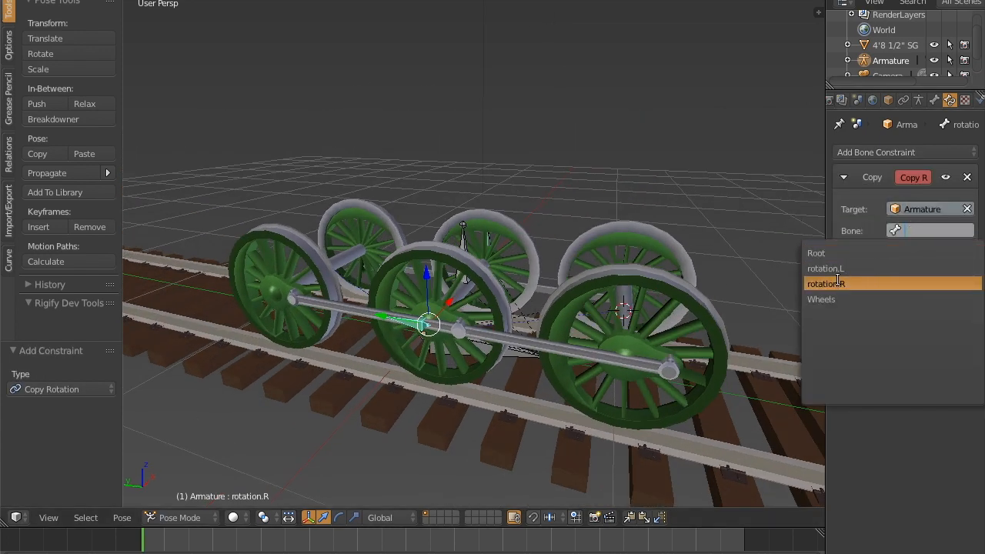
pyautogui.click(856, 299)
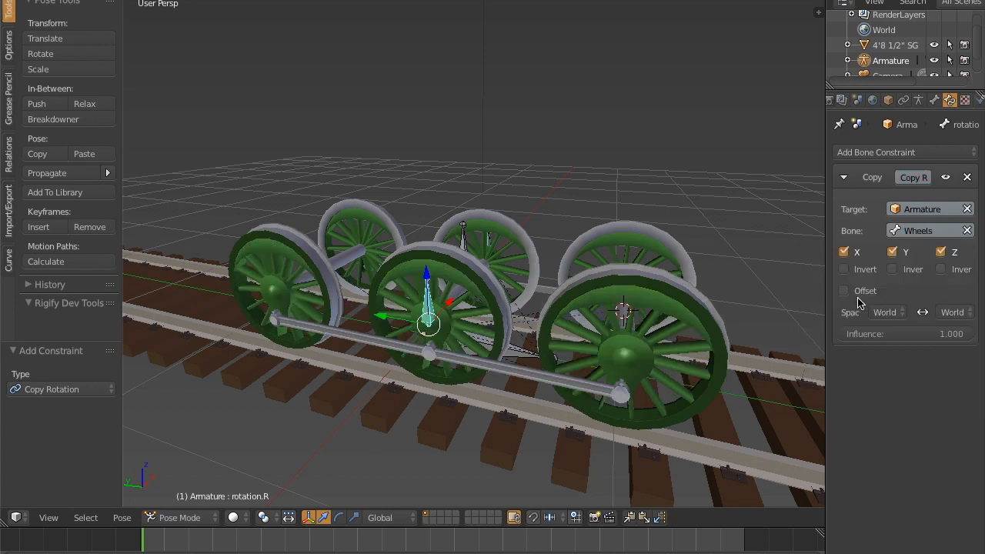
# Set the Copy Rotation constraint's target and owner to Local Space, enable Offset, and deselect everything
pyautogui.click(886, 311)
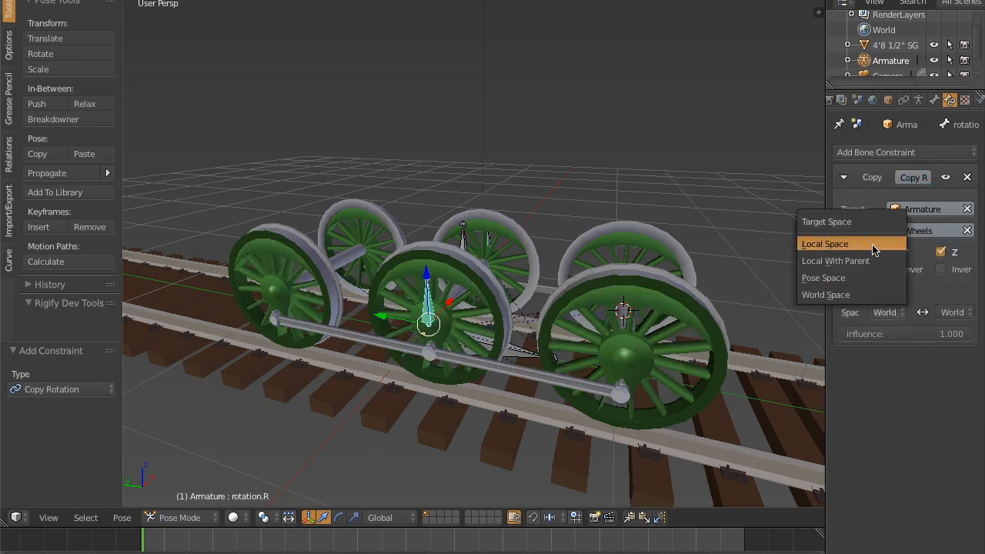
pyautogui.click(819, 246)
pyautogui.click(952, 312)
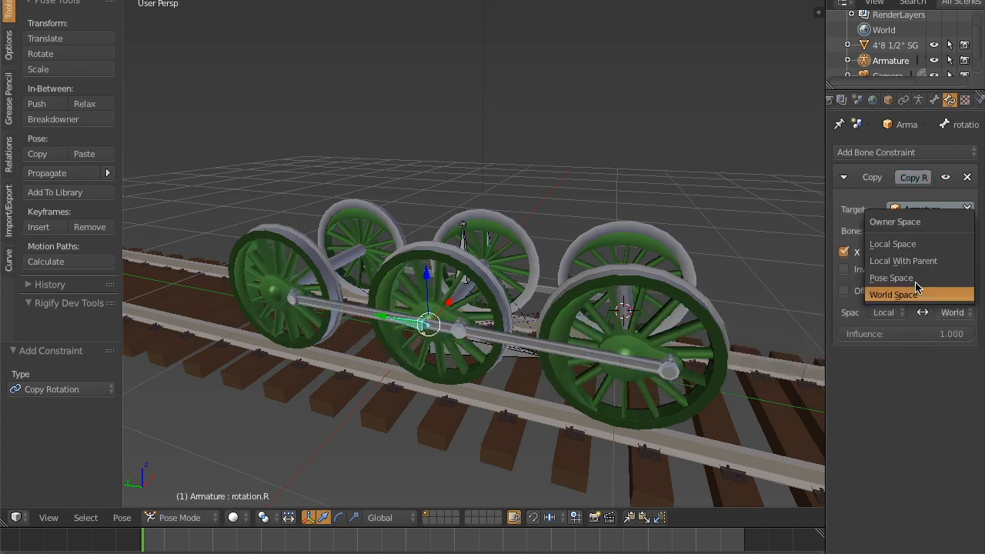
pyautogui.click(909, 245)
pyautogui.click(861, 291)
pyautogui.press('a')
# Try moving and freely rotating the Root bone to test whether all the parts follow, cancelling each transform
pyautogui.moveTo(461, 338); pyautogui.dragTo(550, 311, button='middle')
pyautogui.rightClick(492, 332)
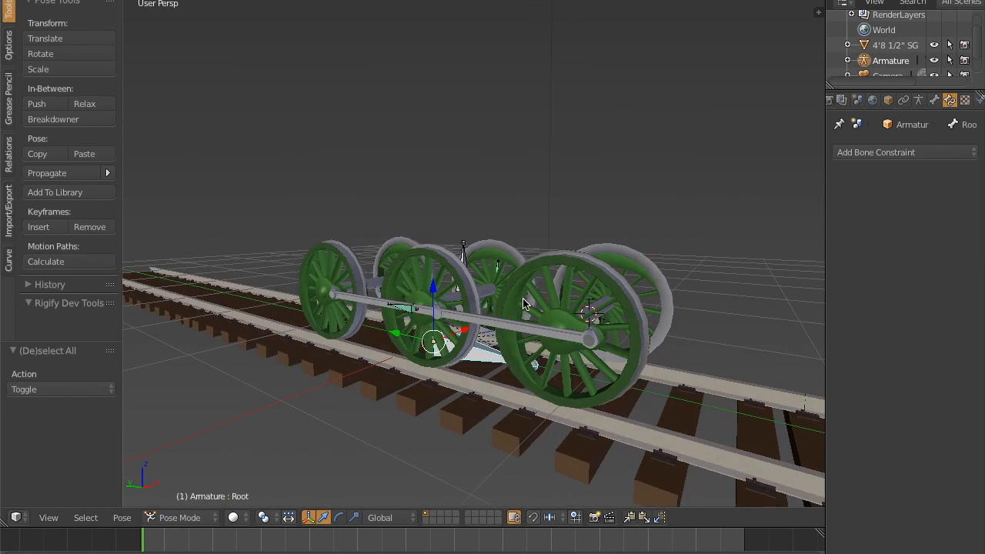
pyautogui.press('g')
pyautogui.rightClick(598, 286)
pyautogui.press('r')
pyautogui.press('r')
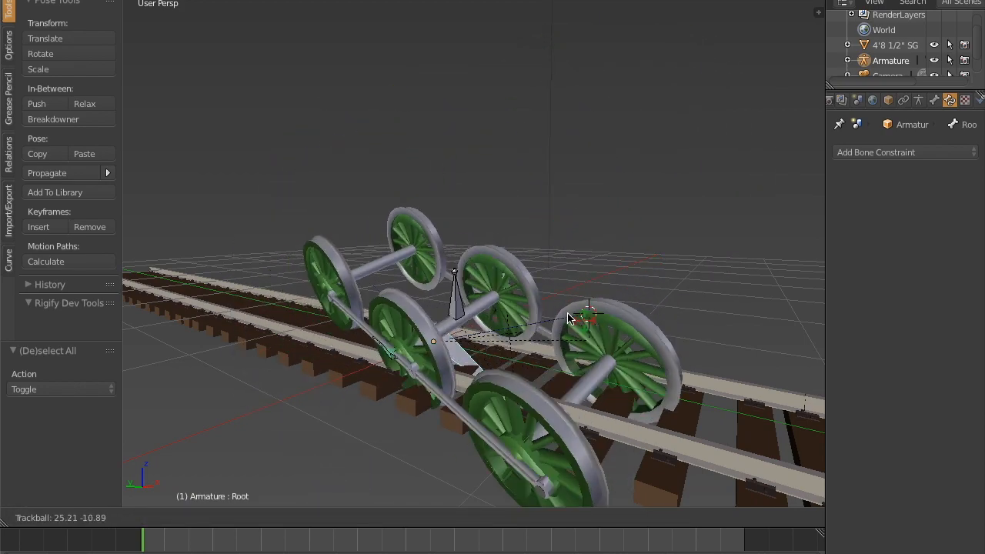
pyautogui.rightClick(598, 269)
# Try rotating the Wheels bone about the global X axis to test the wheels and rod on the rotation.R side
pyautogui.rightClick(461, 253)
pyautogui.moveTo(463, 254); pyautogui.dragTo(547, 257, button='middle')
pyautogui.press('r')
pyautogui.press('x')
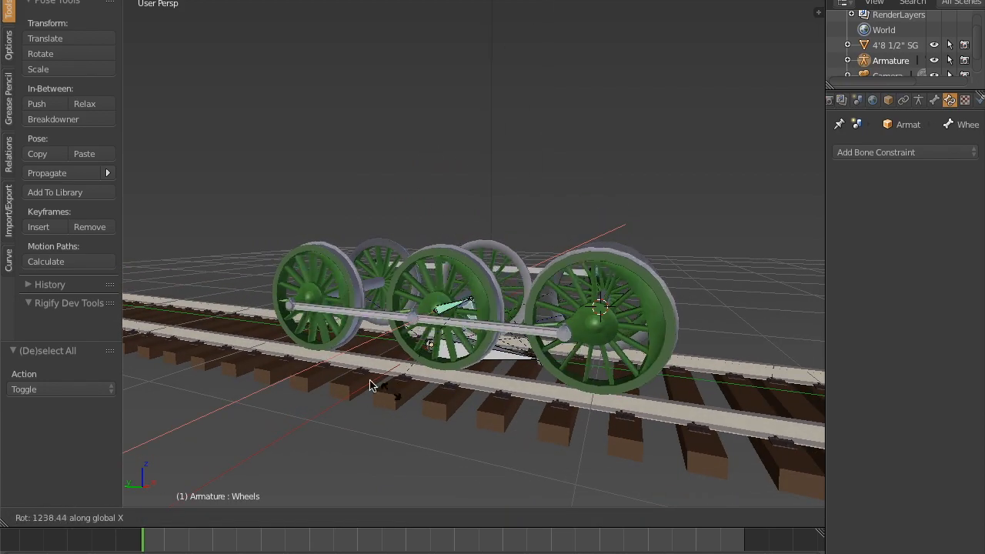
pyautogui.click(350, 306)
# Try rotating the Wheels bone about the global X axis while viewing the opposite side to check the whole rig
pyautogui.press('KP_3')
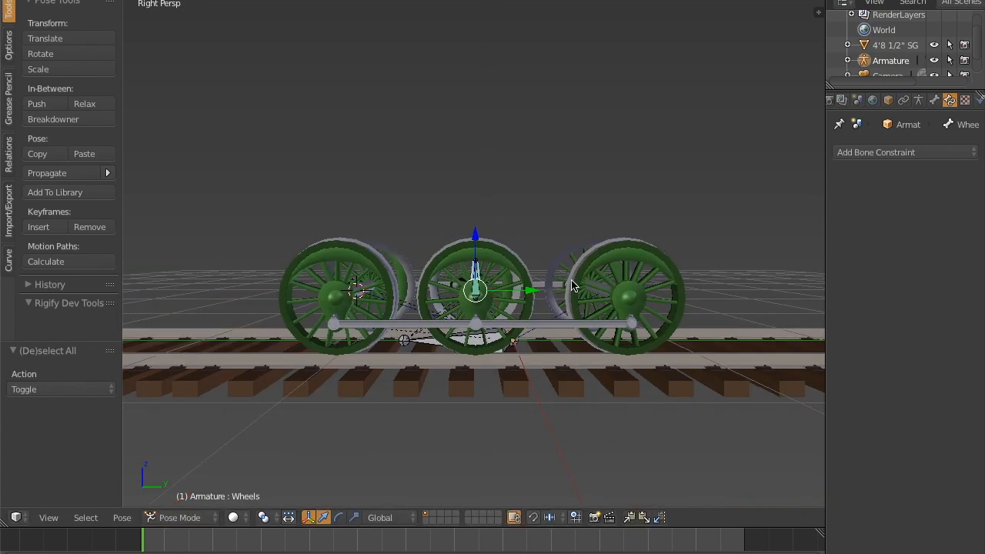
pyautogui.moveTo(567, 283); pyautogui.dragTo(618, 242, button='middle')
pyautogui.press('r')
pyautogui.press('x')
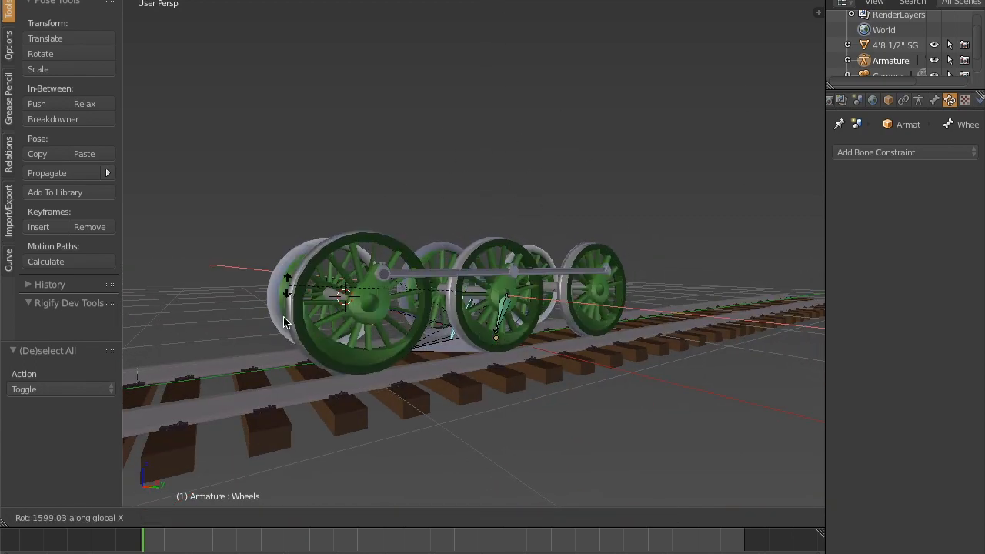
pyautogui.click(571, 329)
pyautogui.moveTo(571, 330); pyautogui.dragTo(545, 310, button='middle')
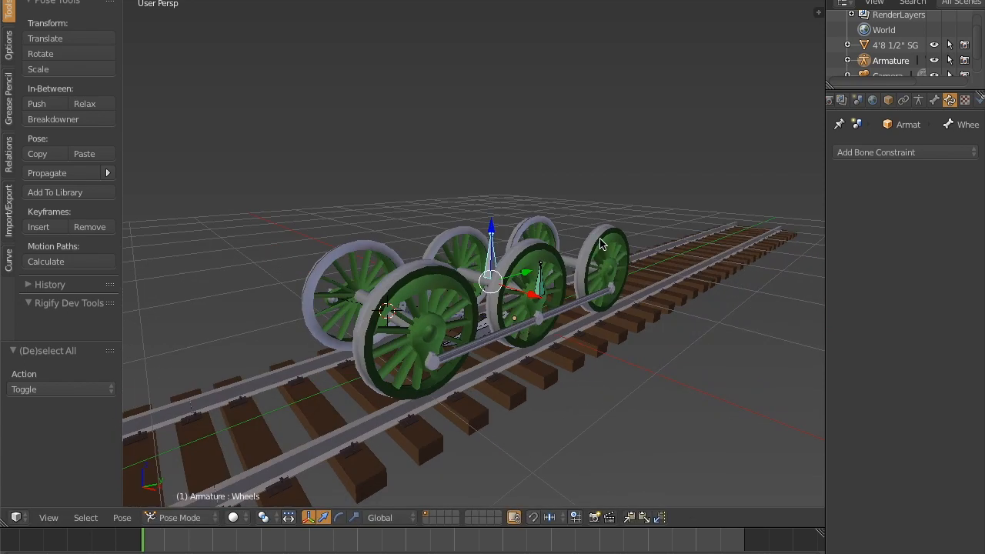
pyautogui.press('r')
pyautogui.press('x')
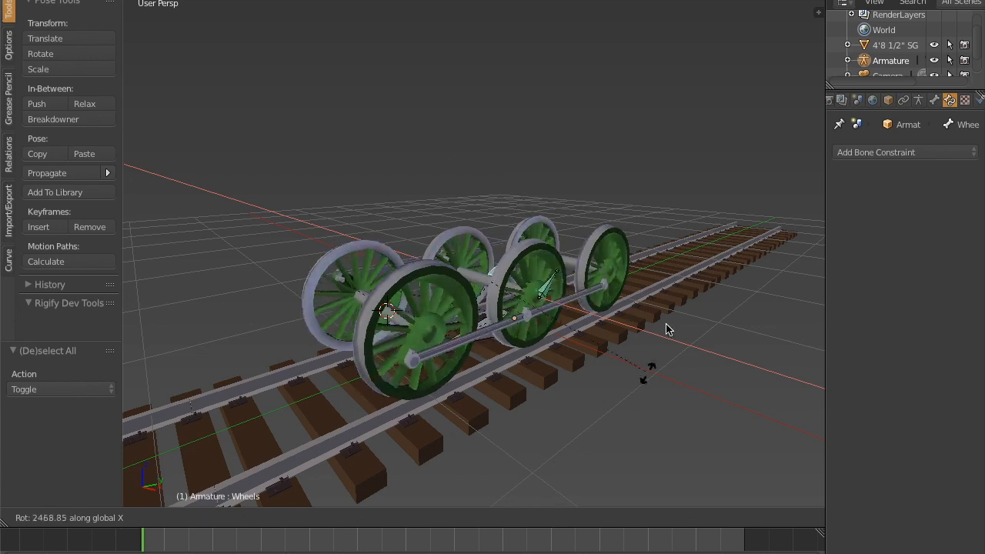
pyautogui.click(649, 281)
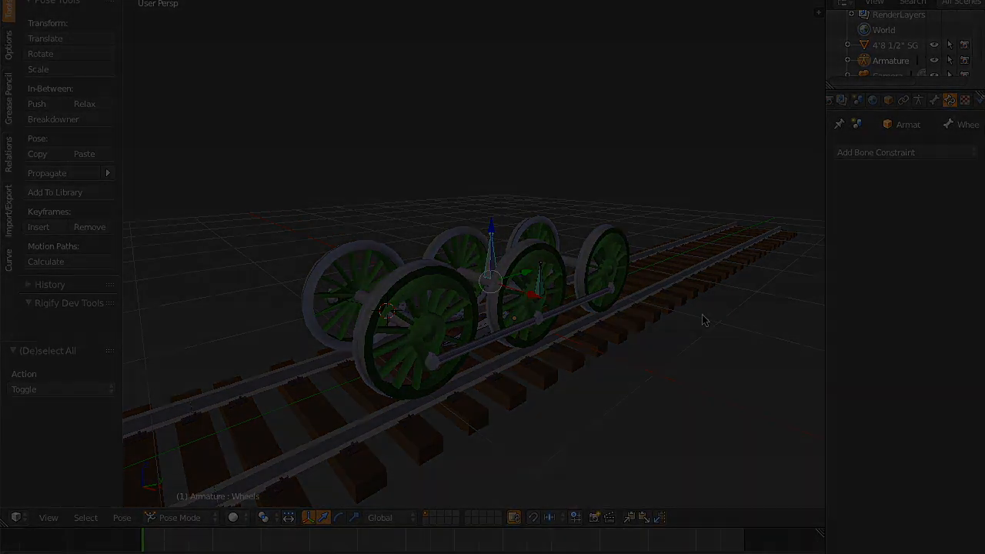